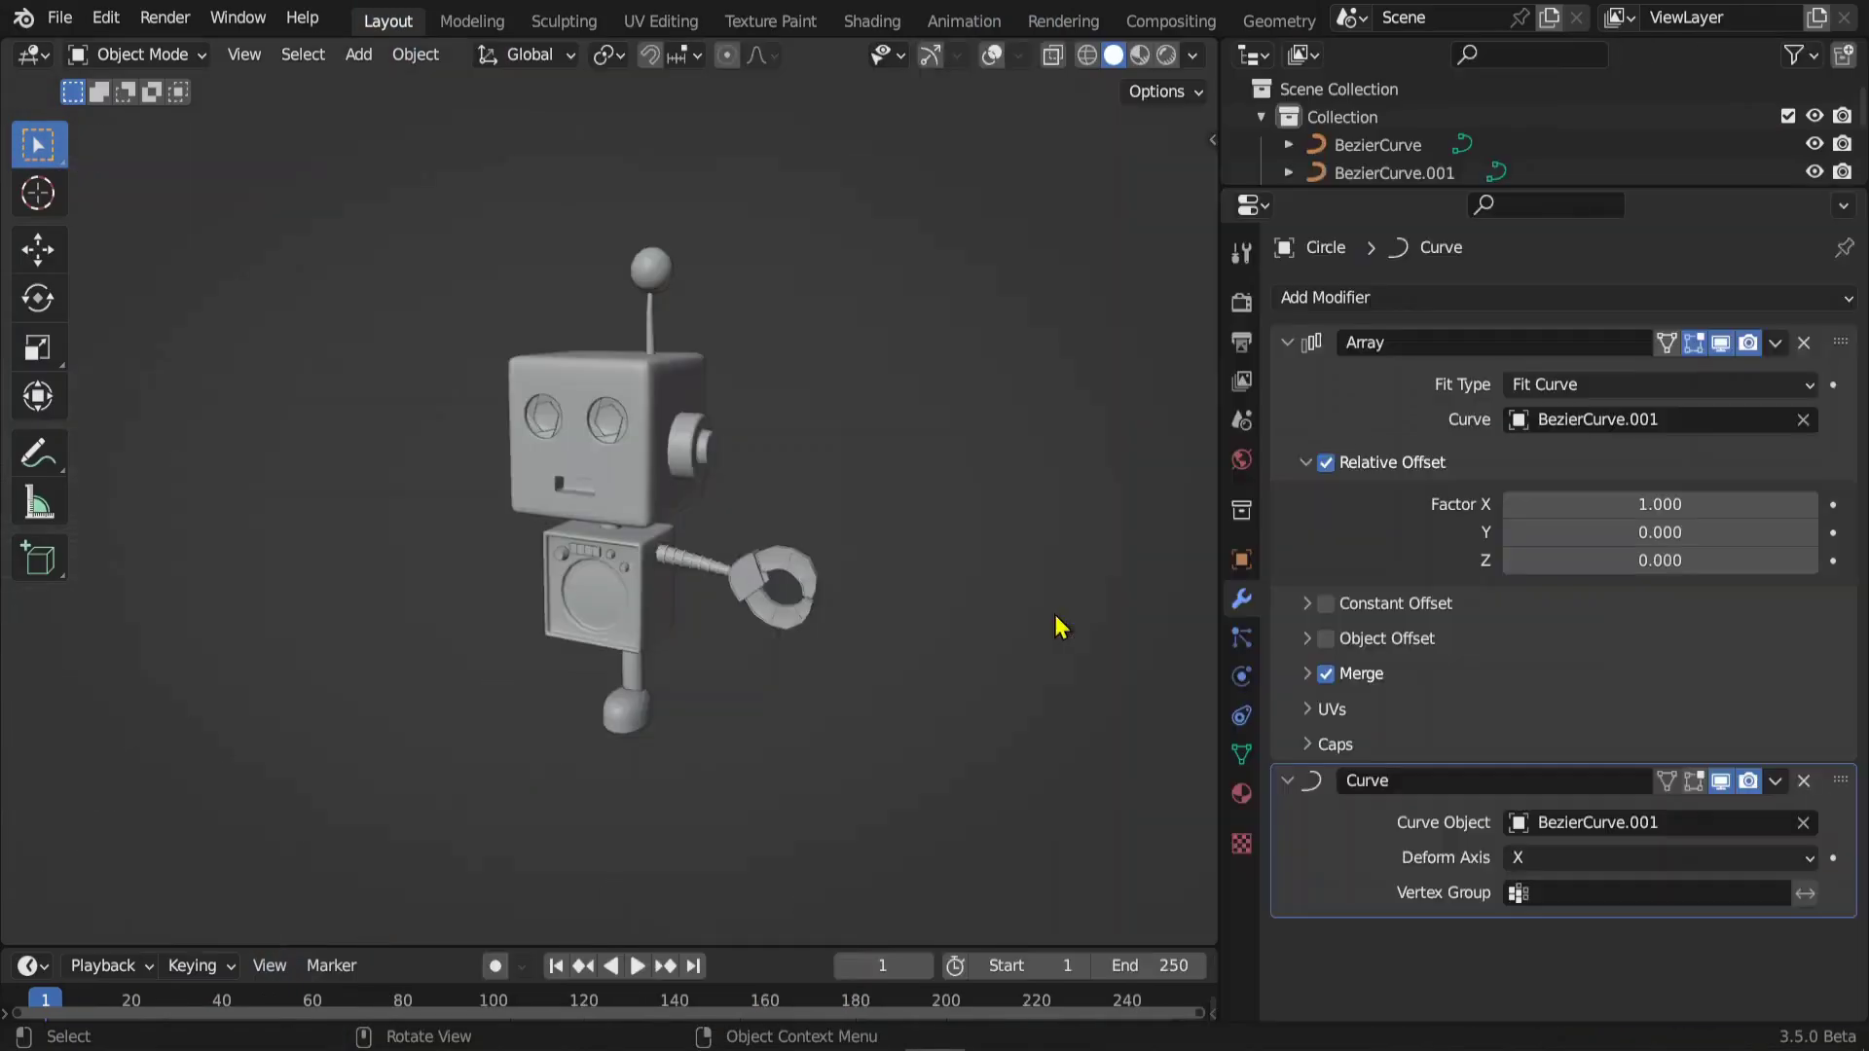
- Select the hand's upper claw piece (Plane) to show its Y-axis Mirror modifier
middle_click_drag(668, 668, 734, 626)
scroll(749, 608, "up", 2)
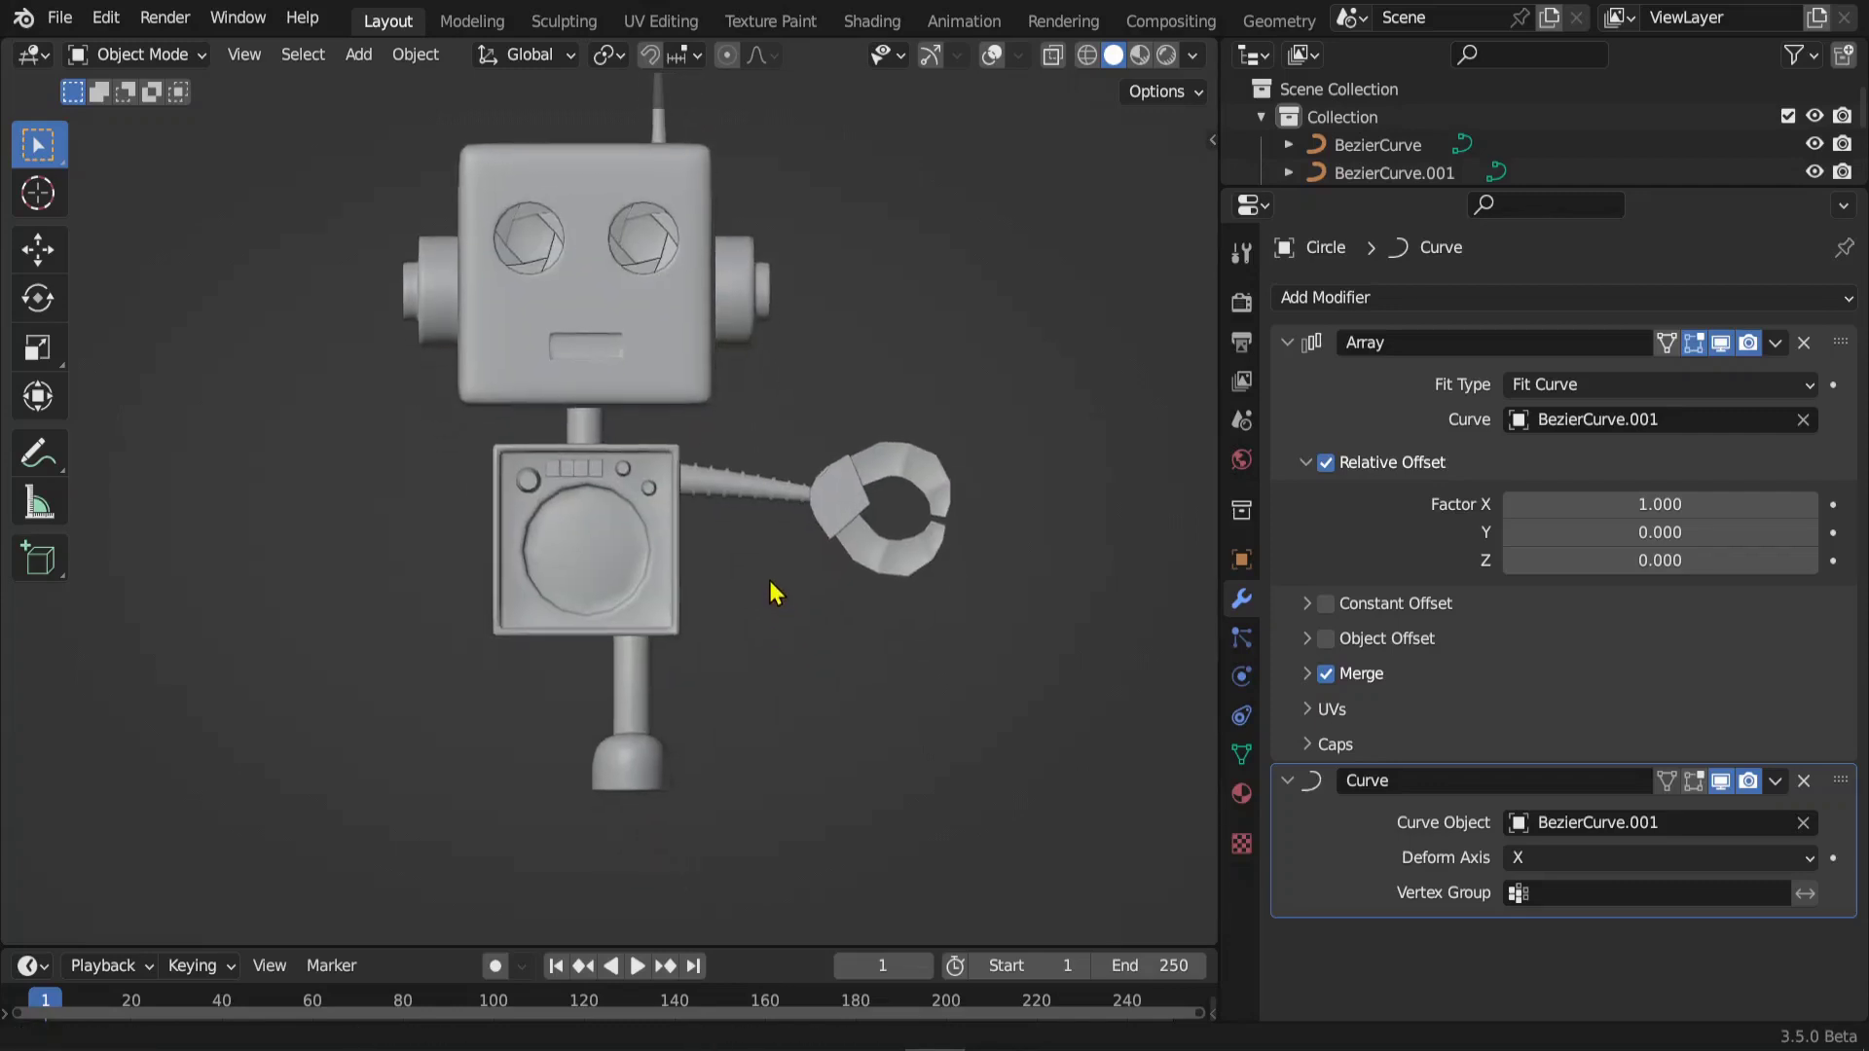
left_click(847, 489)
mouse_move(847, 490)
middle_mouse_down()
mouse_move(847, 567)
mouse_move(963, 292)
middle_mouse_up()
- Restore the viewport overlays and apply the upper claw piece's (Plane) Mirror modifier
left_click(991, 54)
scroll(861, 467, "up", 2)
middle_click_drag(905, 575, 942, 650)
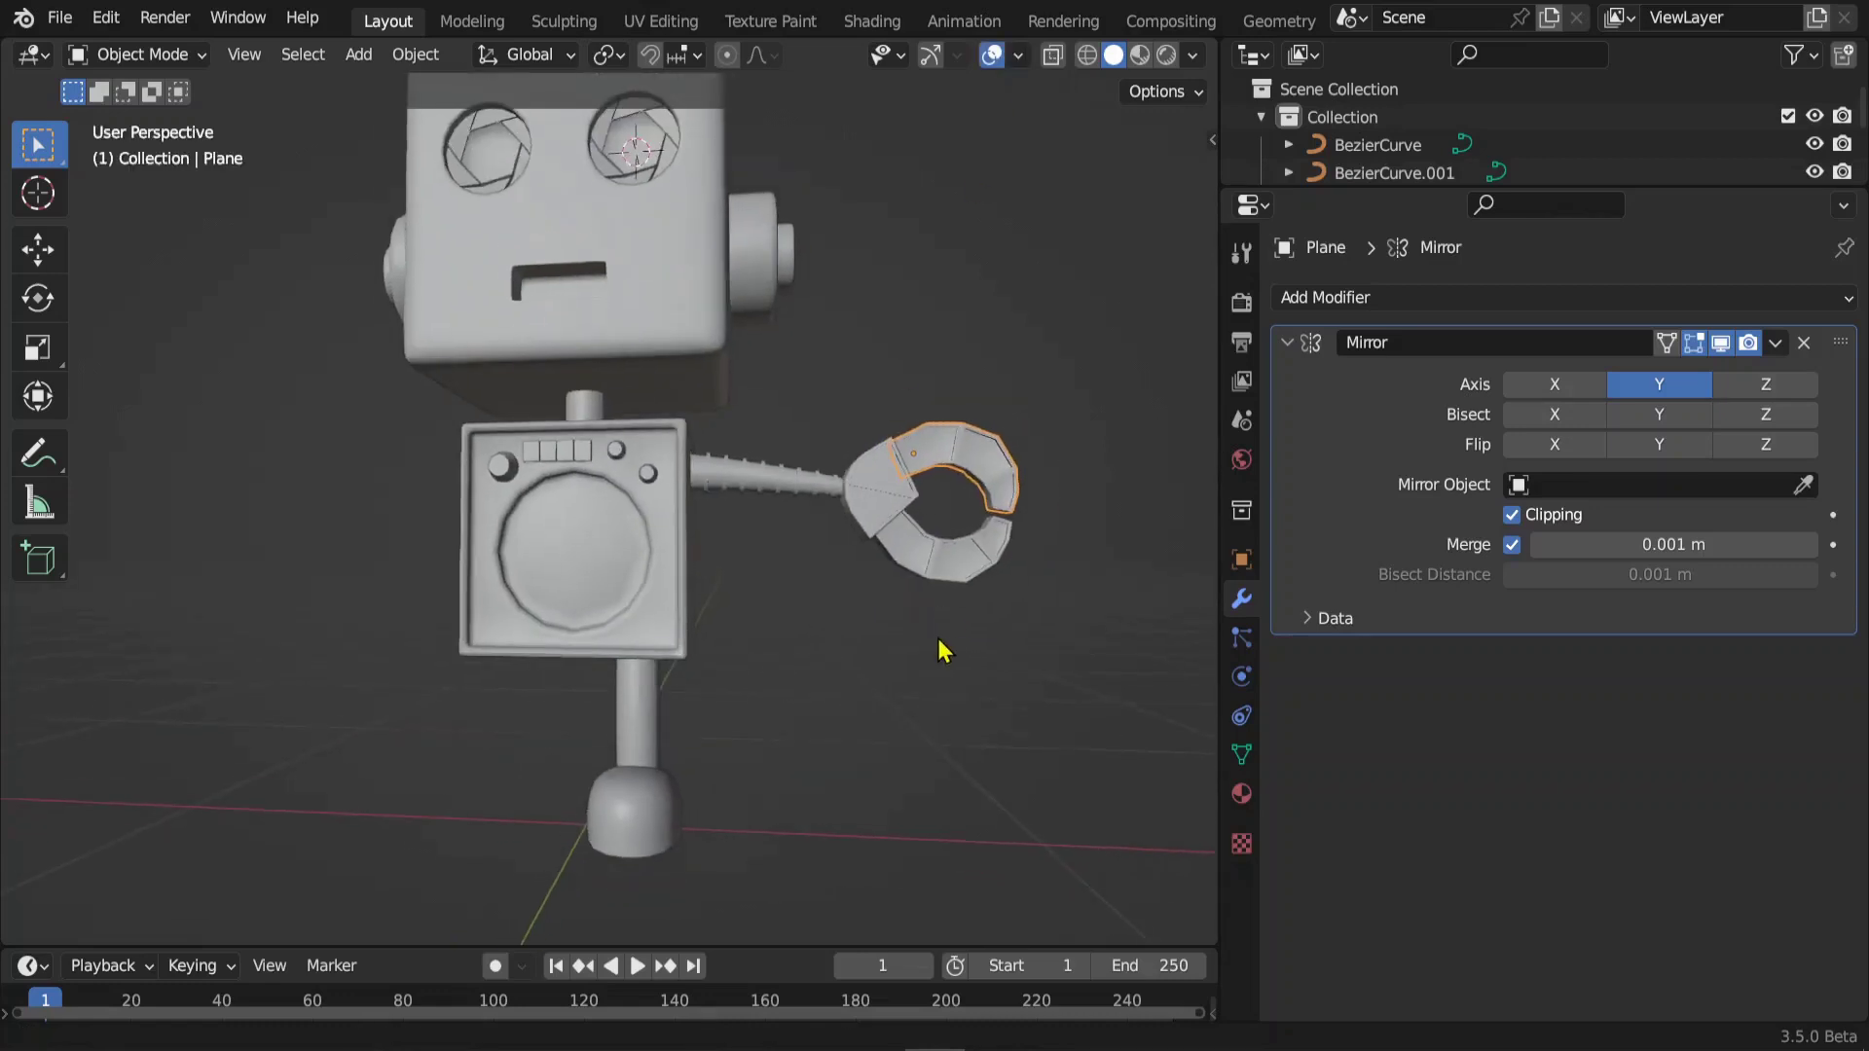
scroll(945, 545, "down", 2)
middle_click_drag(945, 517, 912, 571)
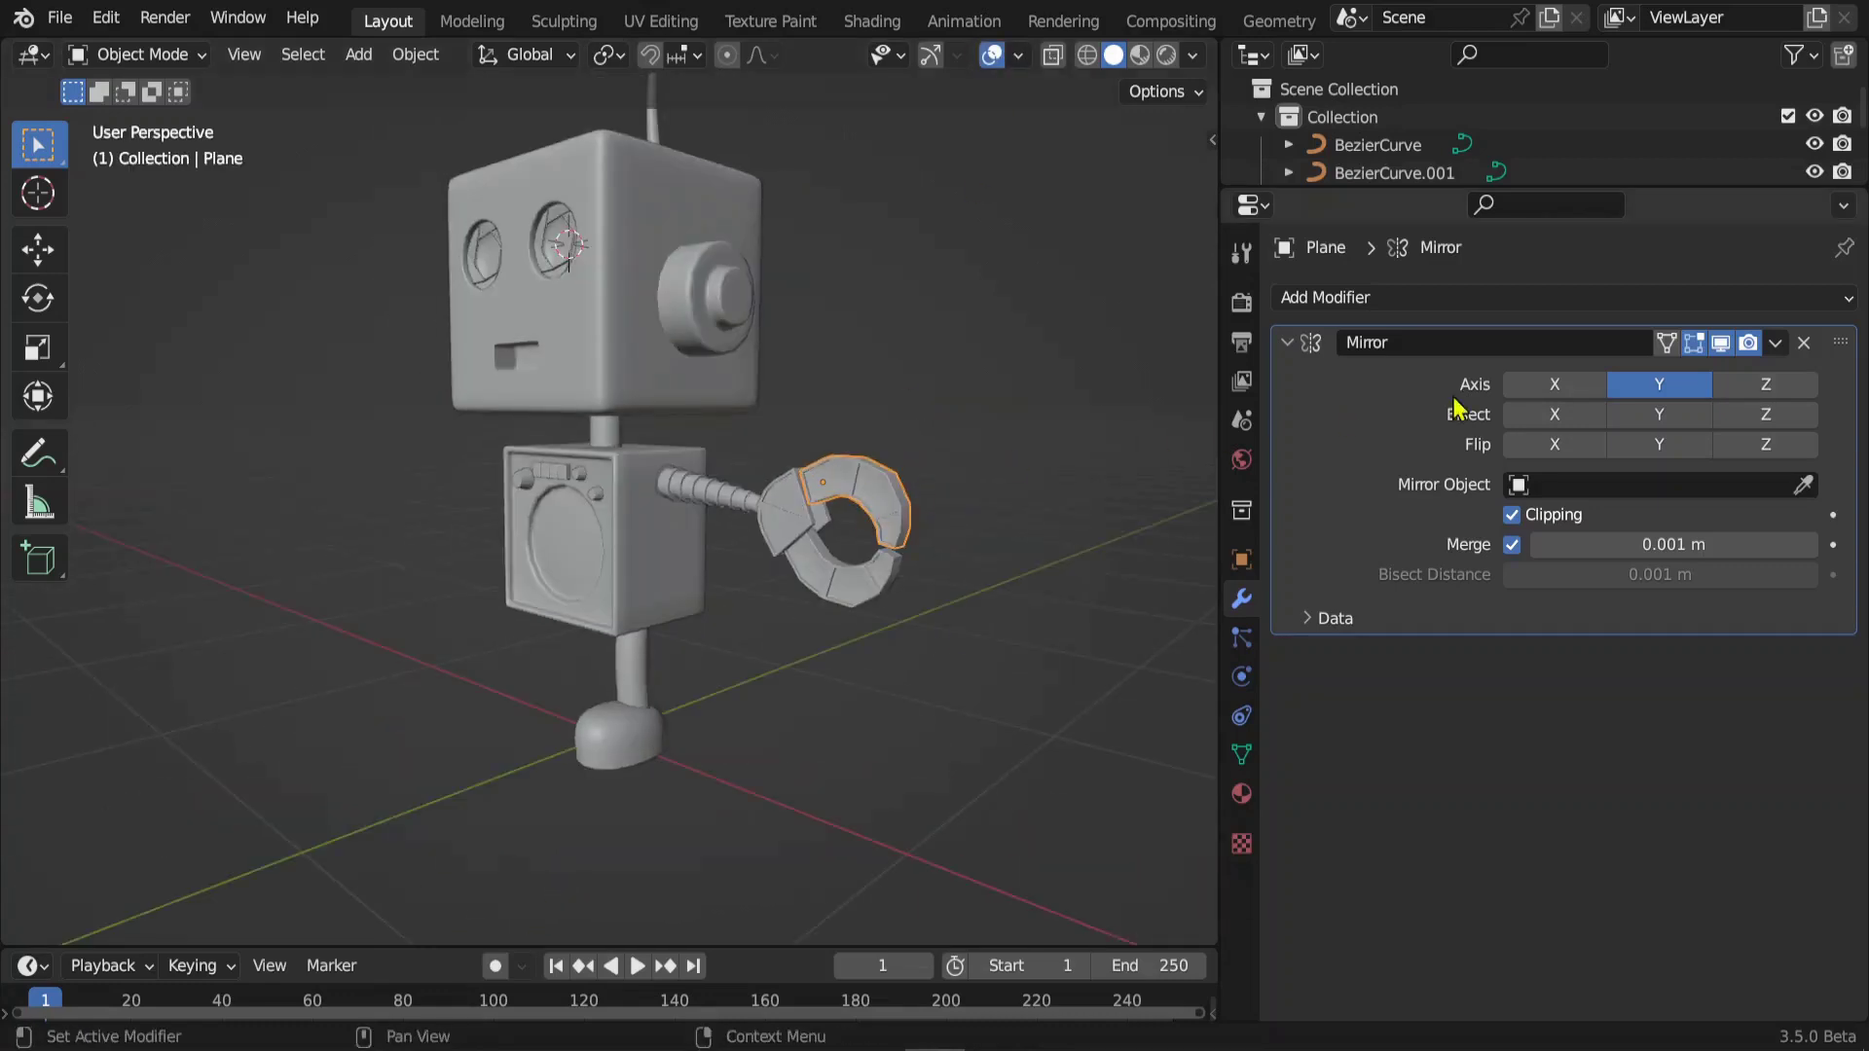
left_click(1776, 343)
left_click(1667, 392)
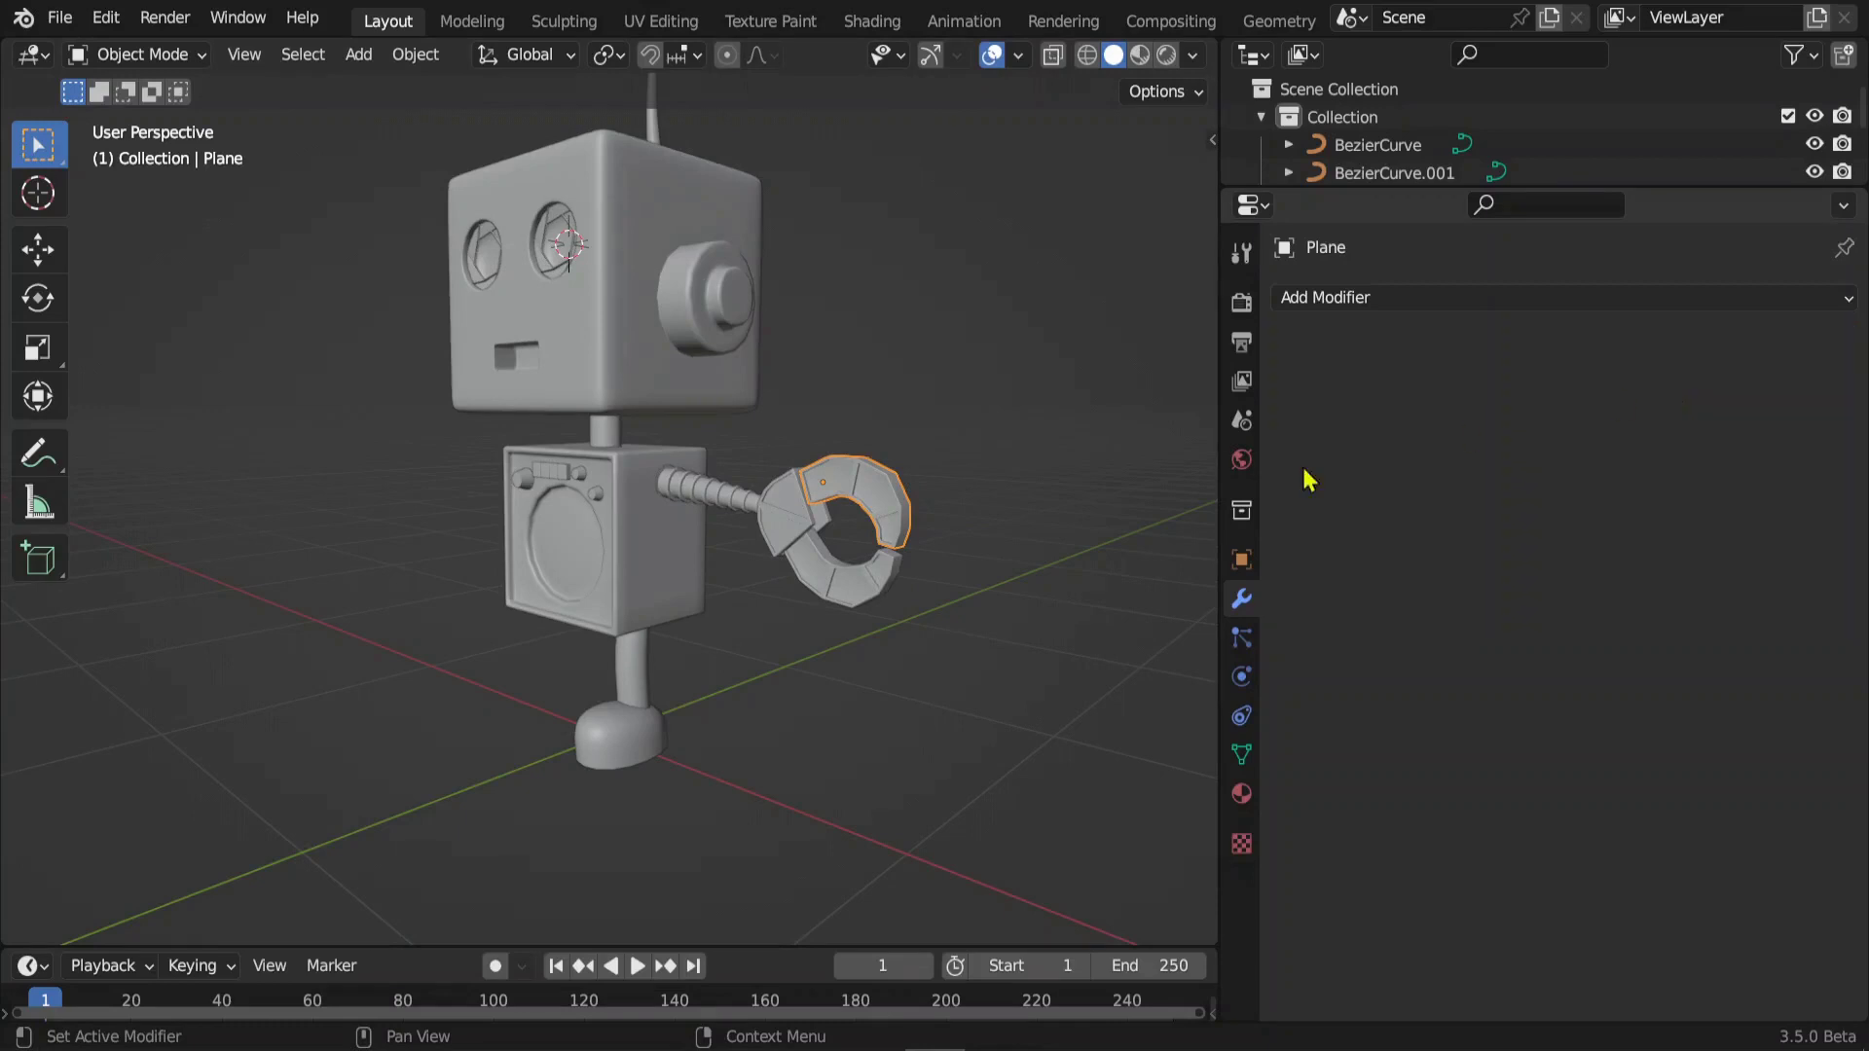
- Apply the Mirror modifier on the lower claw piece (Plane.001)
left_click(851, 584)
left_click(1776, 347)
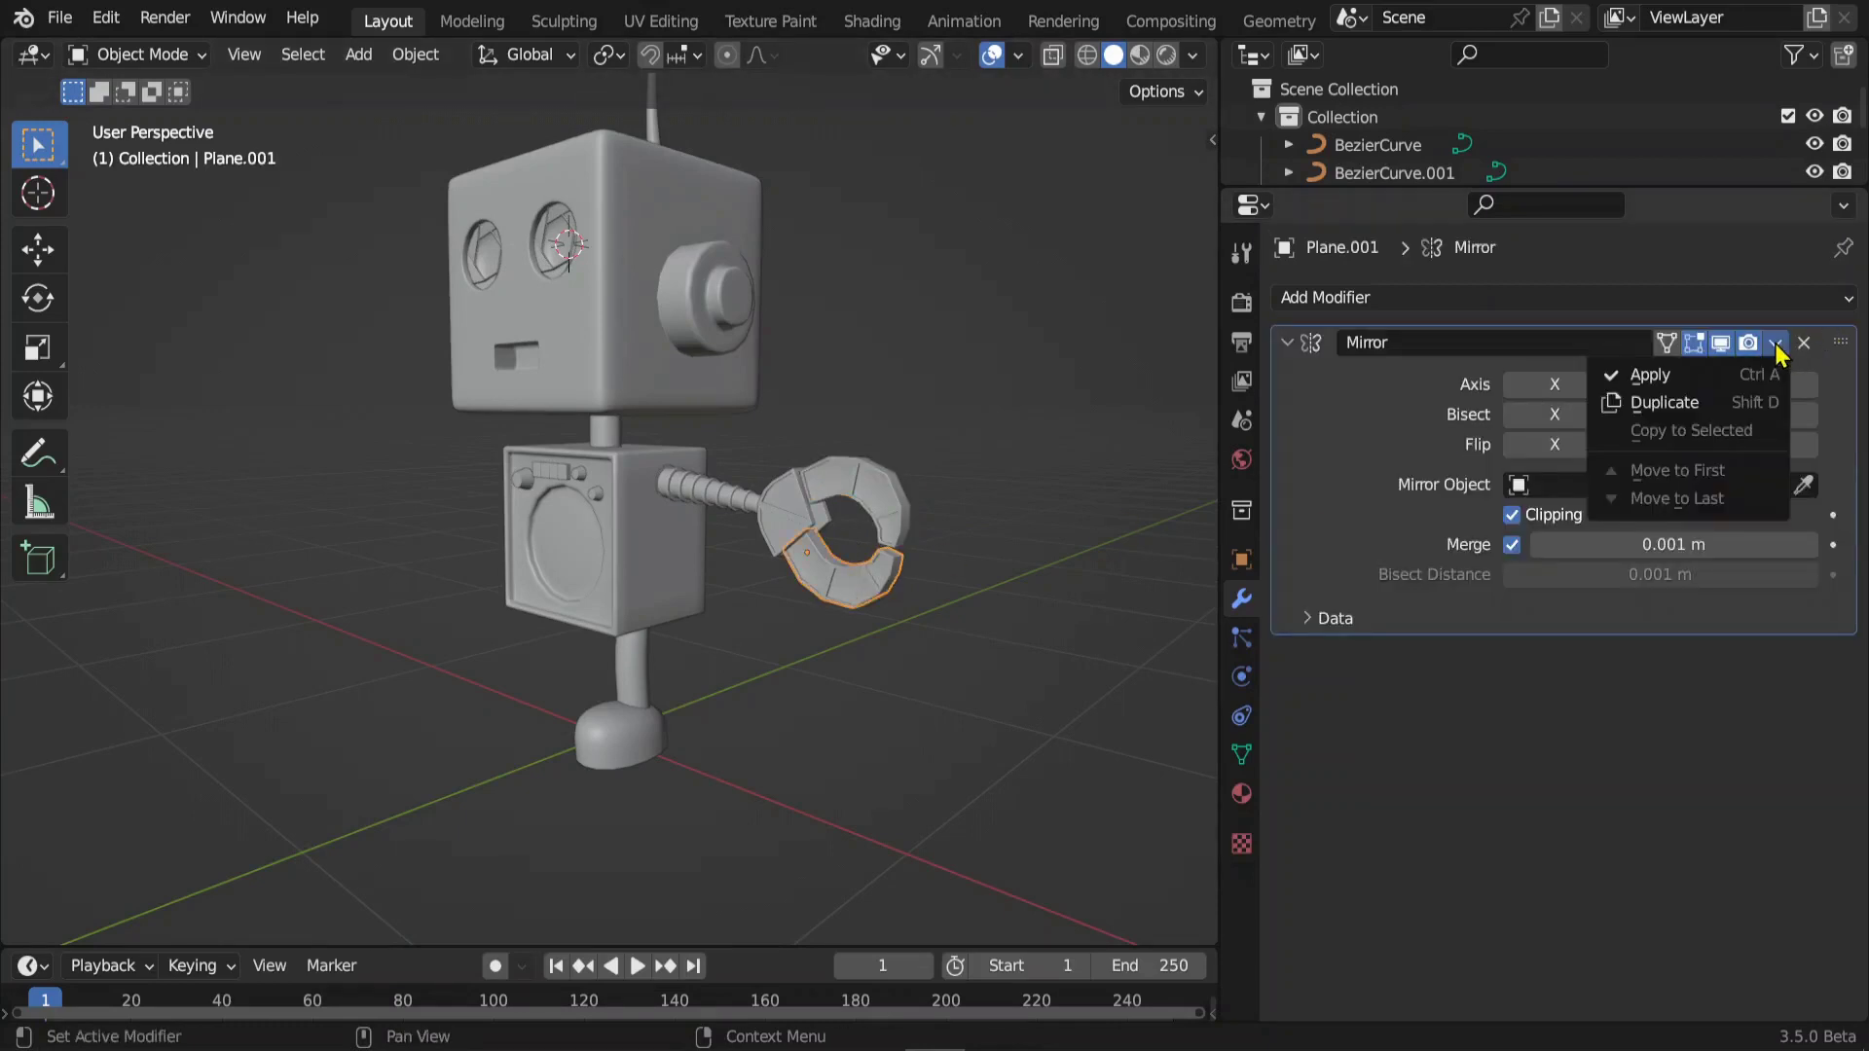
left_click(1655, 375)
scroll(842, 520, "up", 3)
- Apply both Mirror modifiers, including Mirror.001, on the claw joint piece Cube.004
left_click(847, 522)
mouse_move(847, 522)
middle_mouse_down()
mouse_move(775, 591)
mouse_move(889, 521)
middle_mouse_up()
left_click(1777, 344)
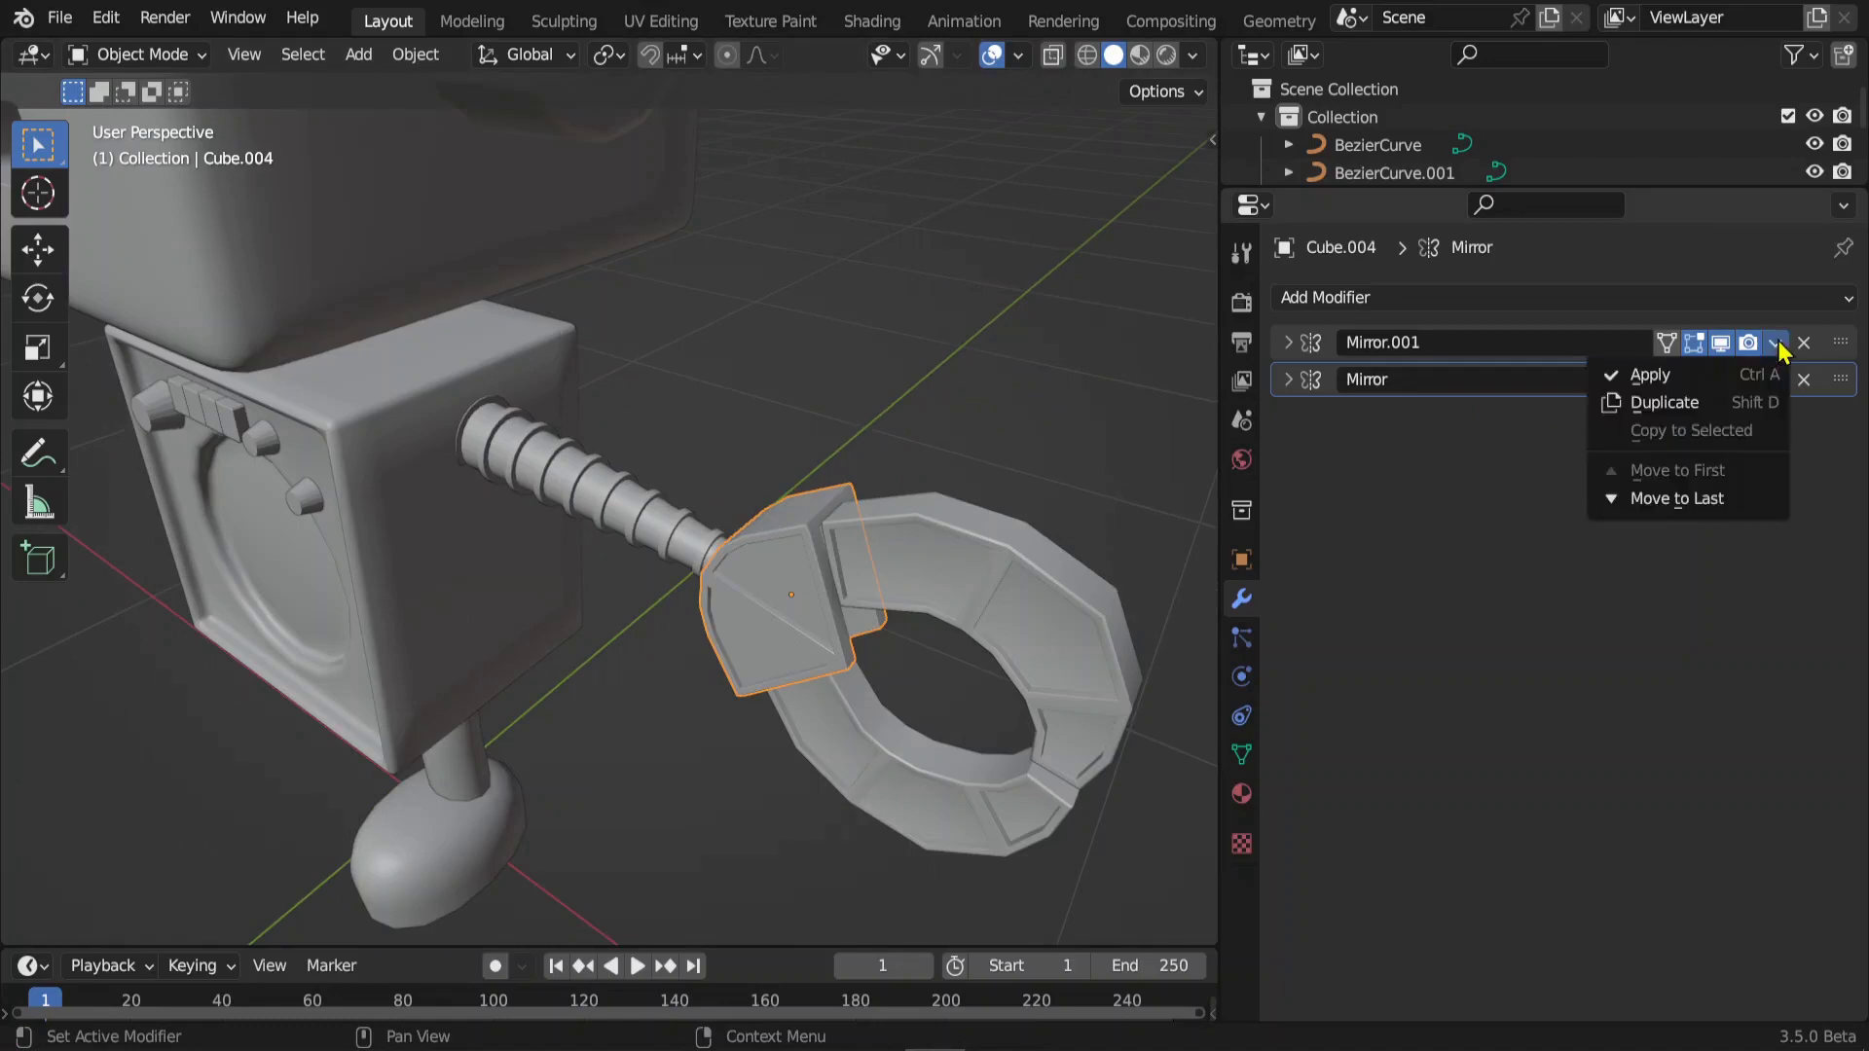
left_click(1706, 377)
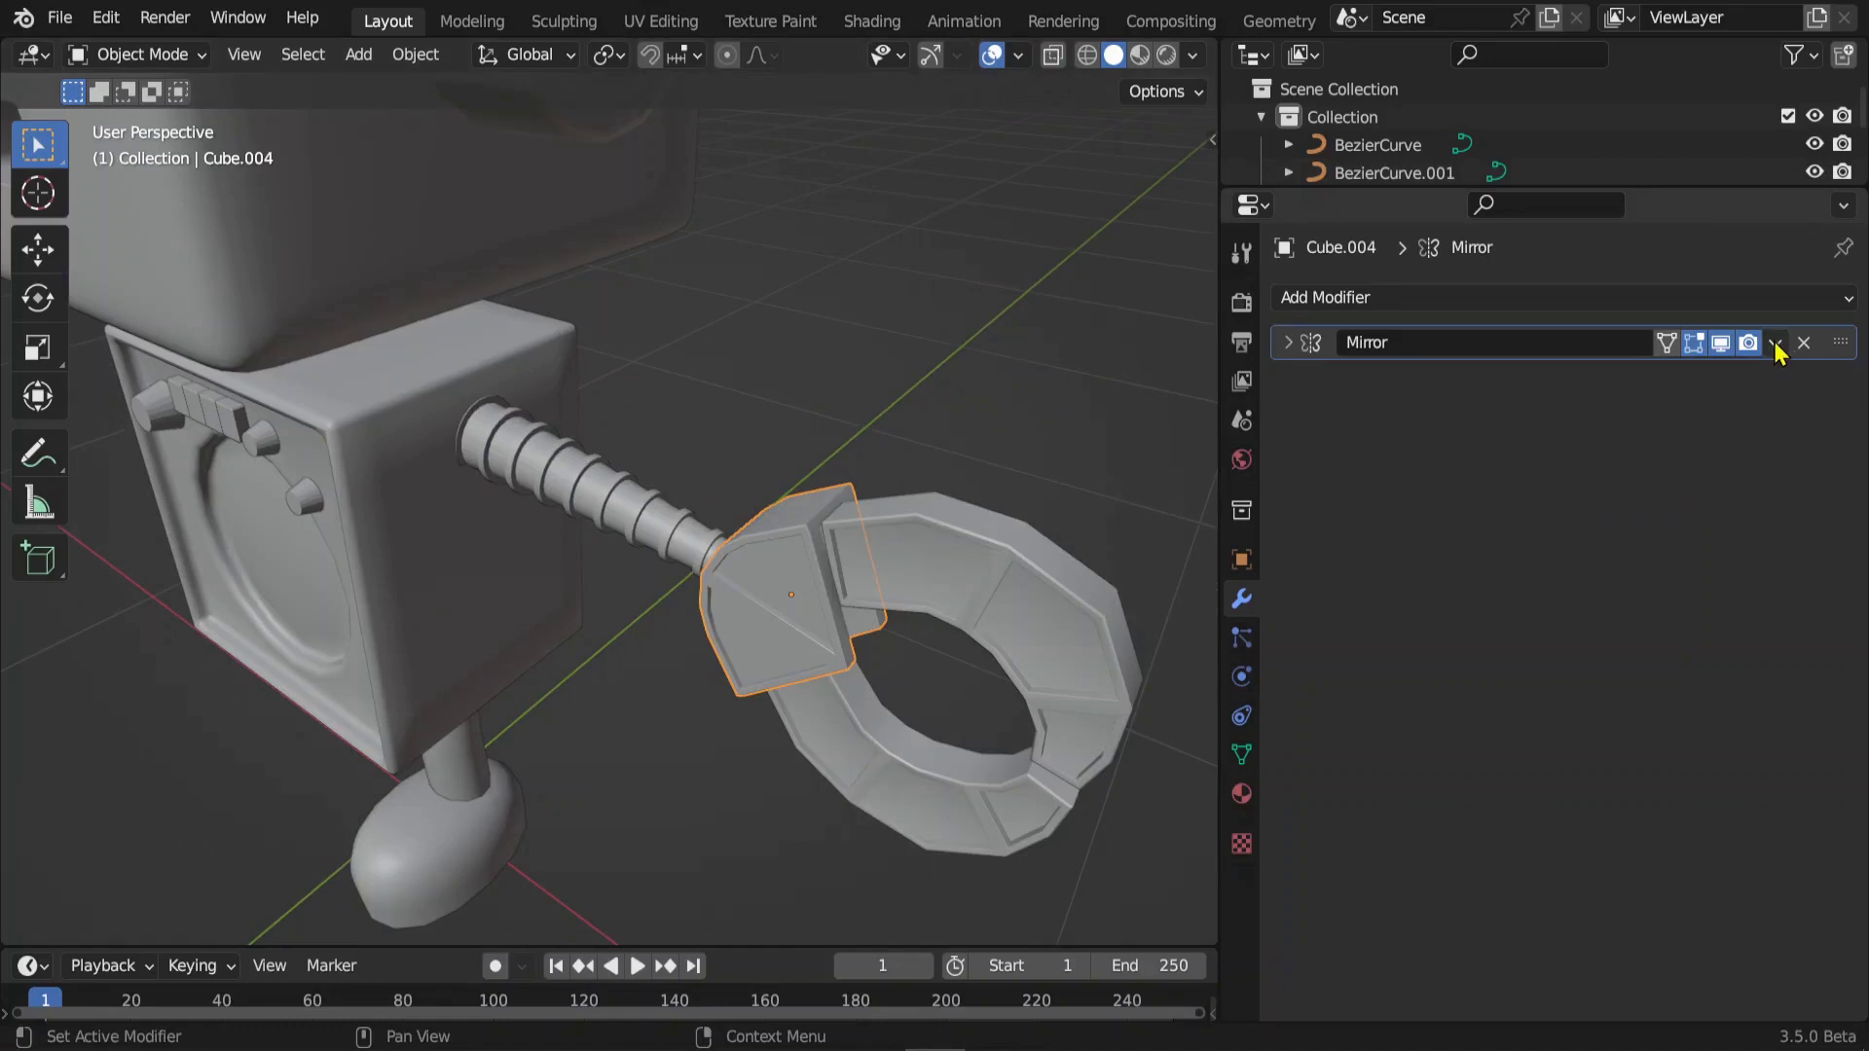
left_click(1775, 344)
left_click(1747, 390)
mouse_move(805, 681)
middle_mouse_down()
mouse_move(832, 588)
mouse_move(692, 575)
middle_mouse_up()
left_click(691, 574)
- Add a Mirror modifier to the leg cylinder, using body Cube.001 as the mirror object
left_click(660, 728)
key("ctrl+2")
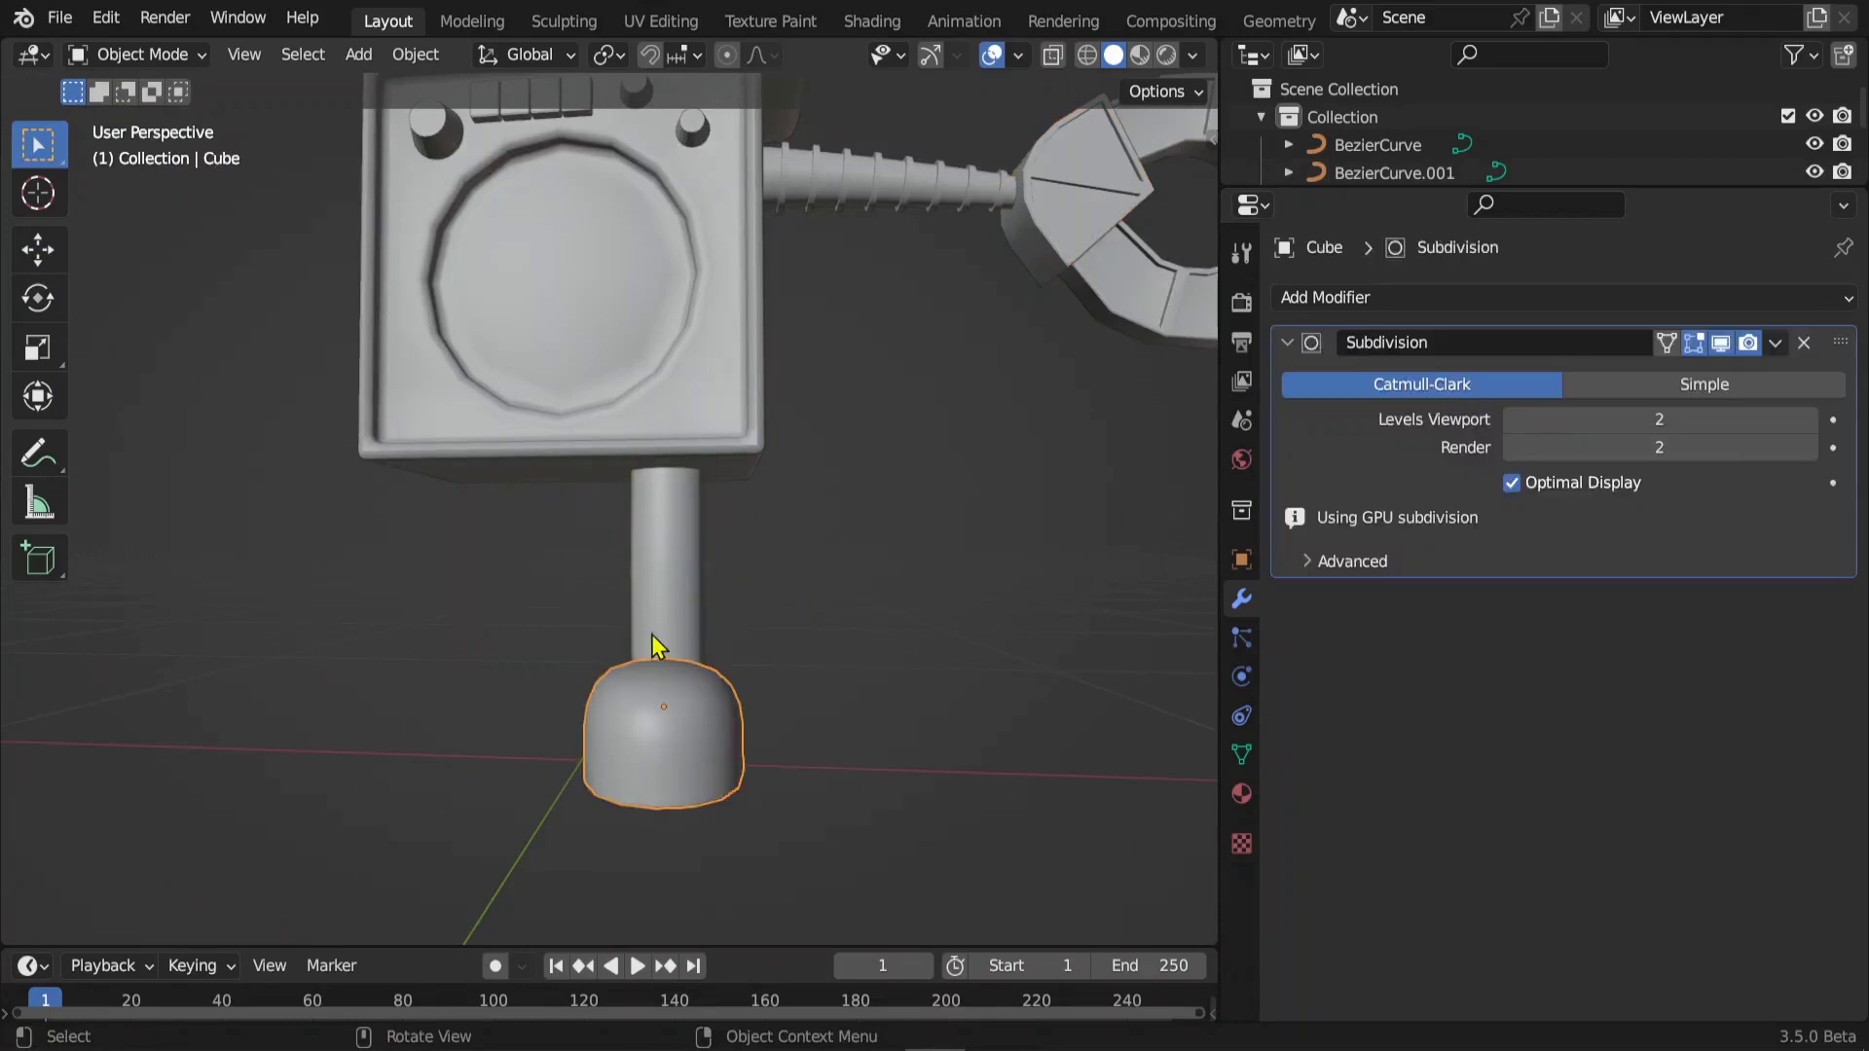
left_click(672, 557)
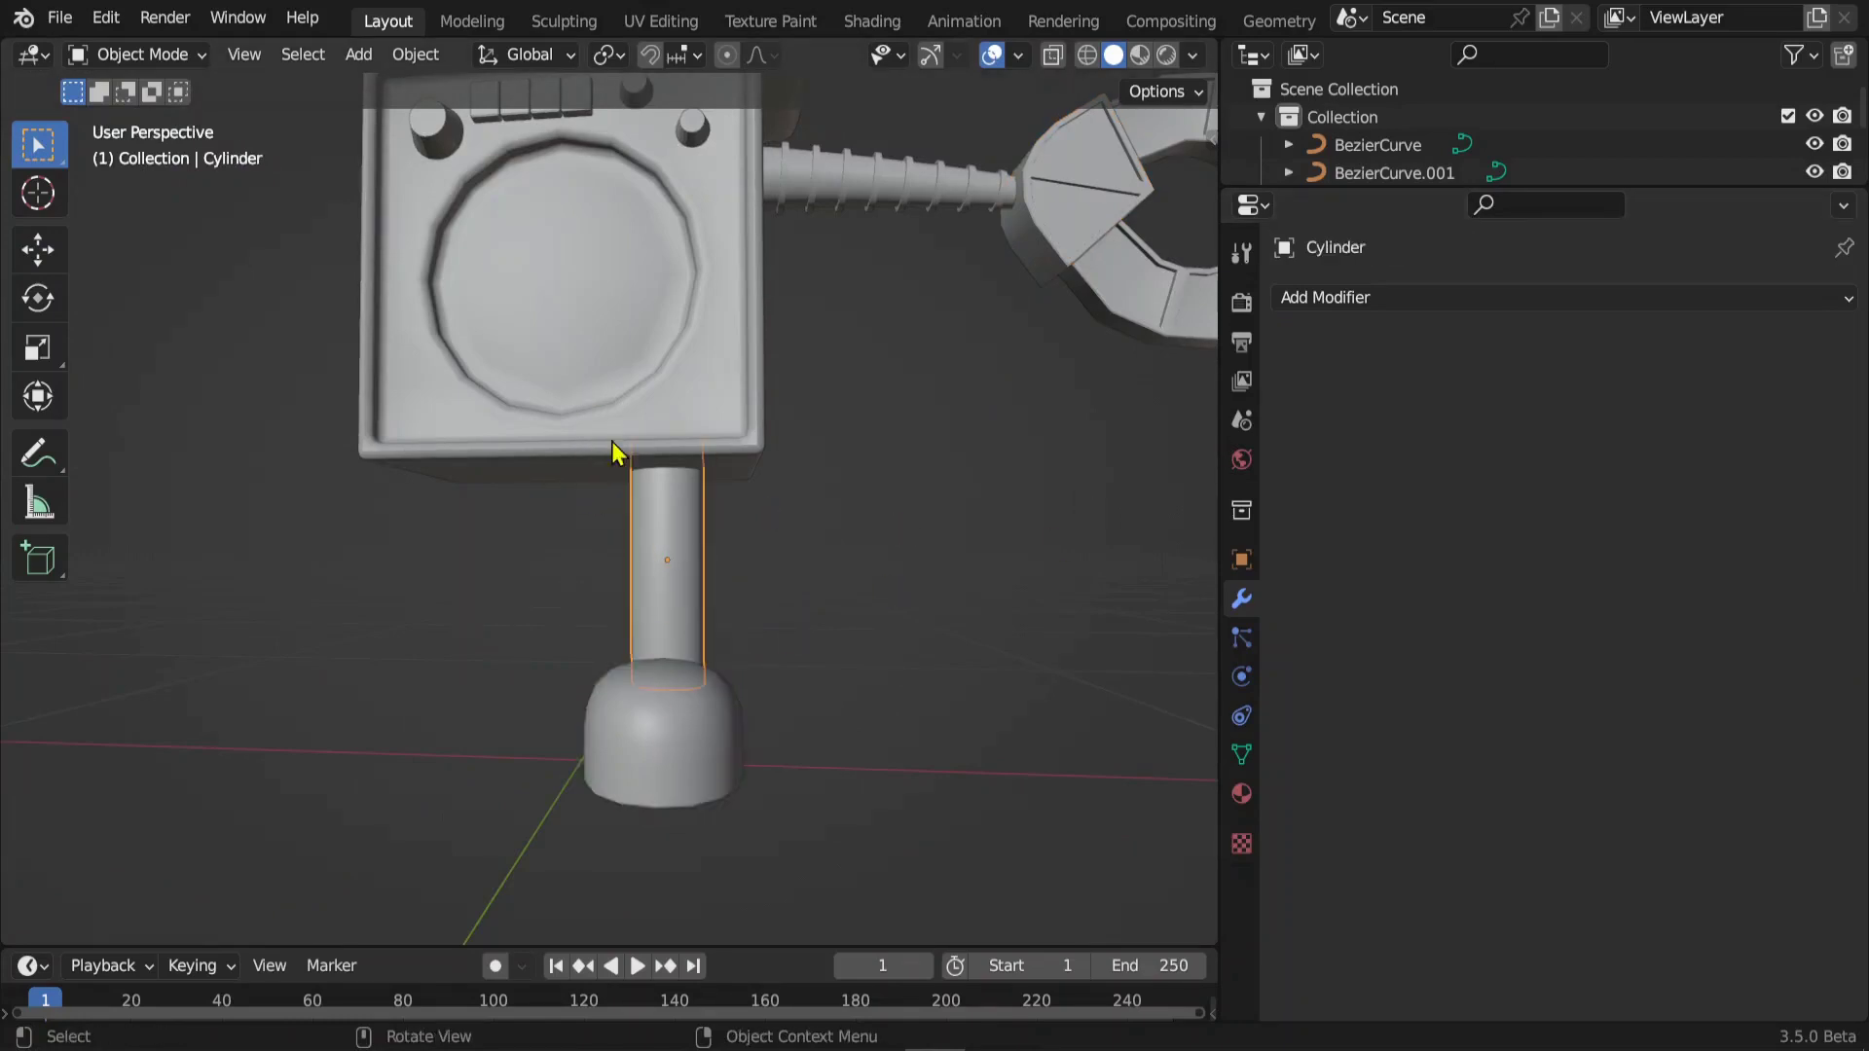
scroll(947, 526, "down", 3)
left_click(1365, 299)
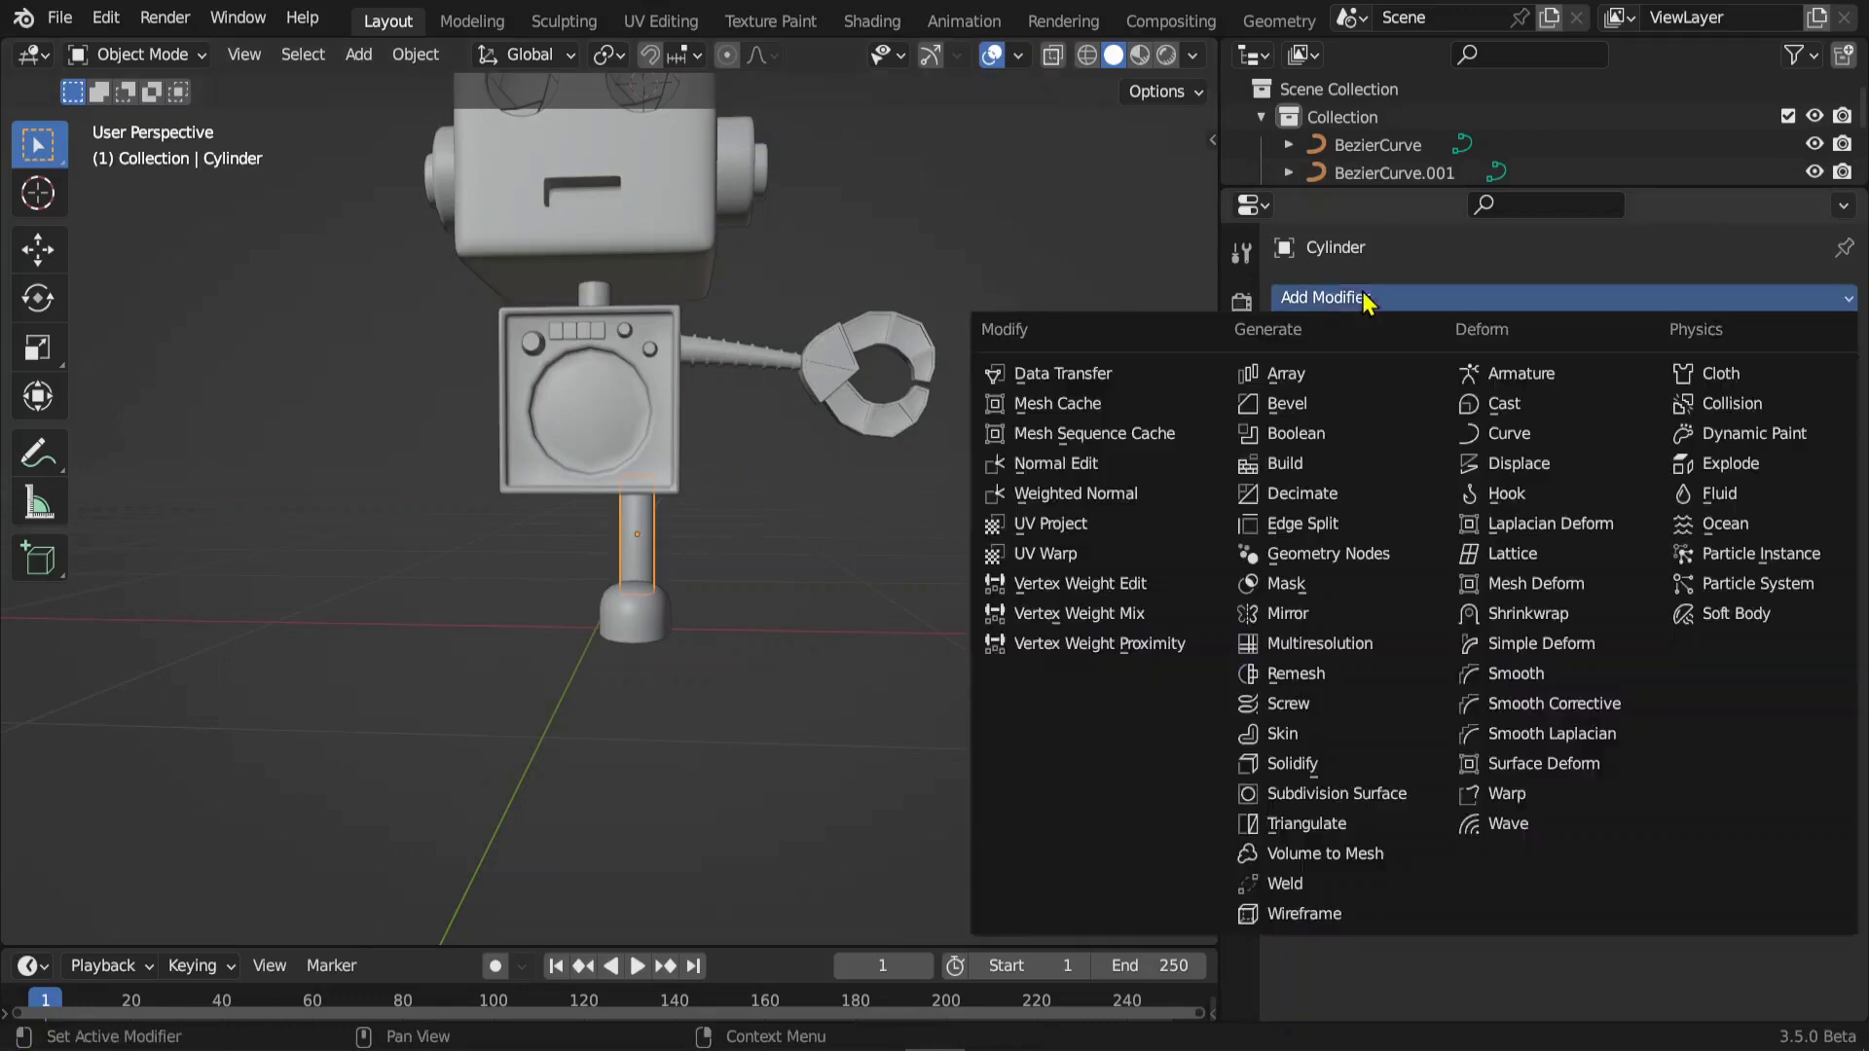
left_click(1288, 613)
left_click(1796, 483)
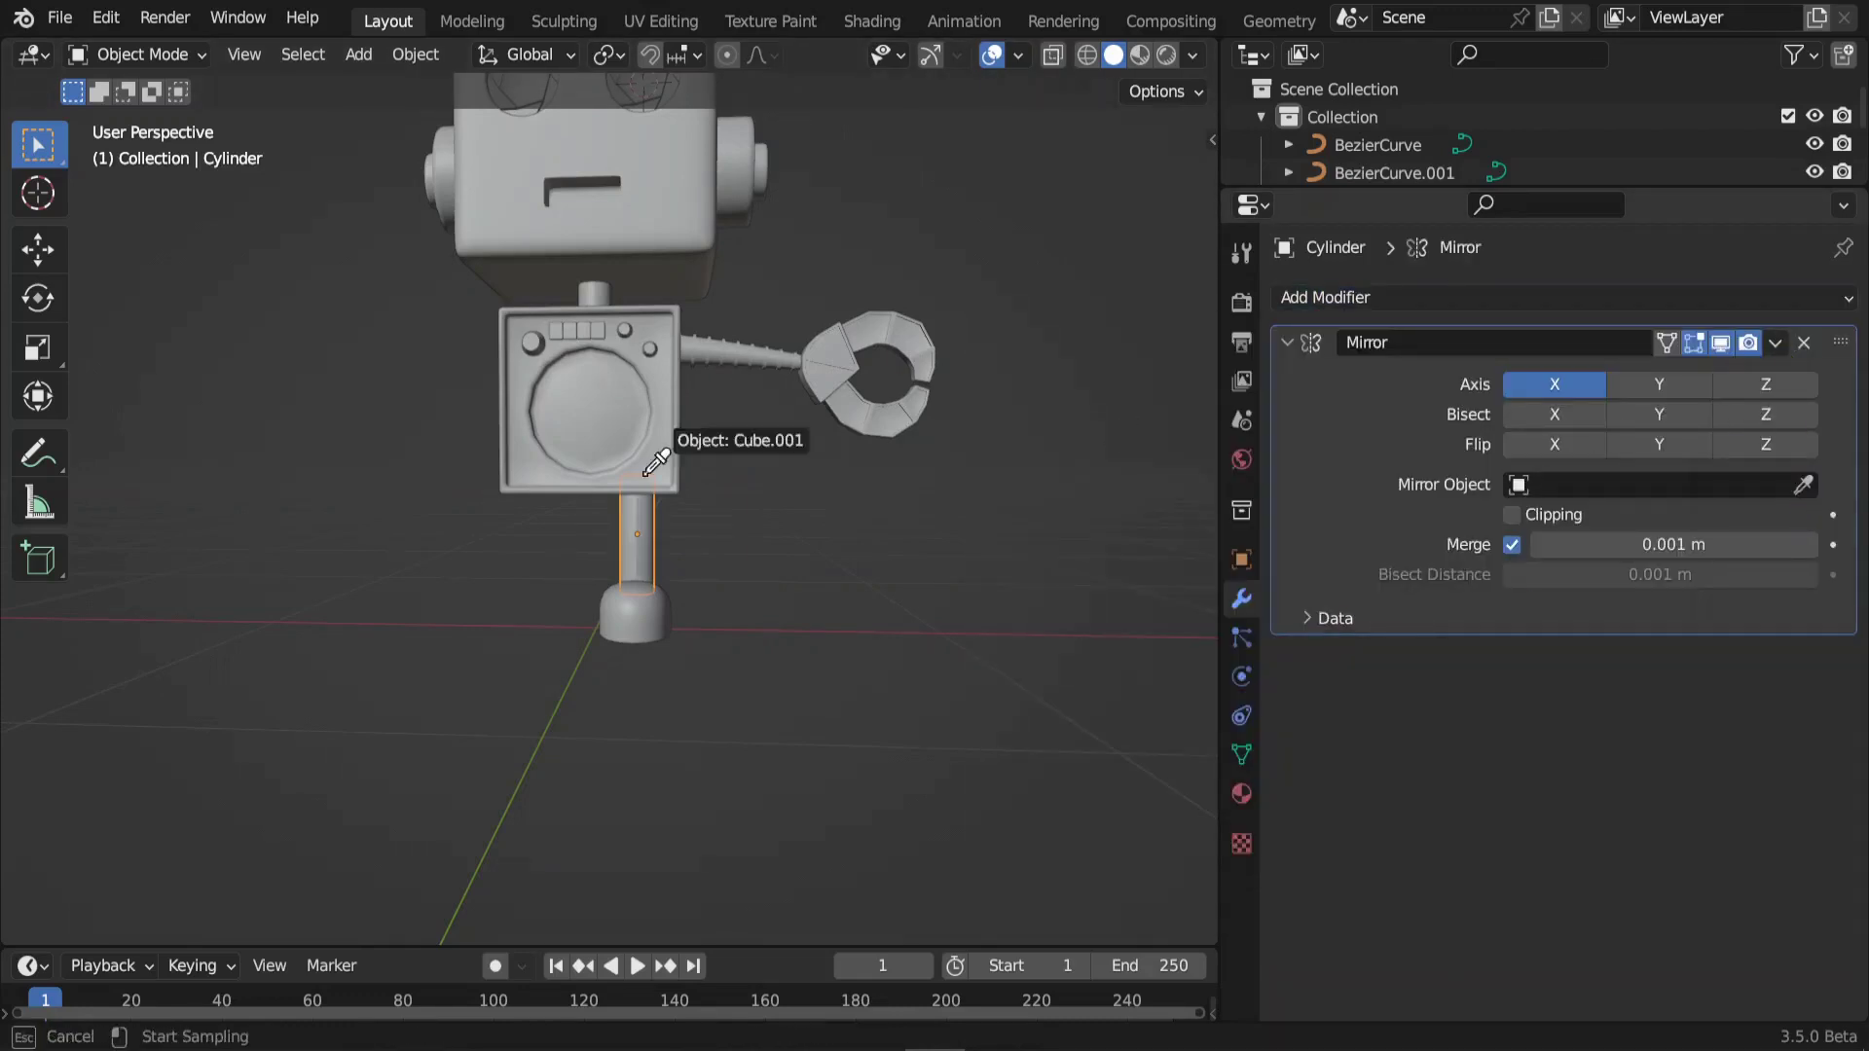
left_click(633, 409)
- Mirror the foot across the body, then apply the leg's and foot's Mirror modifiers
left_click(634, 614)
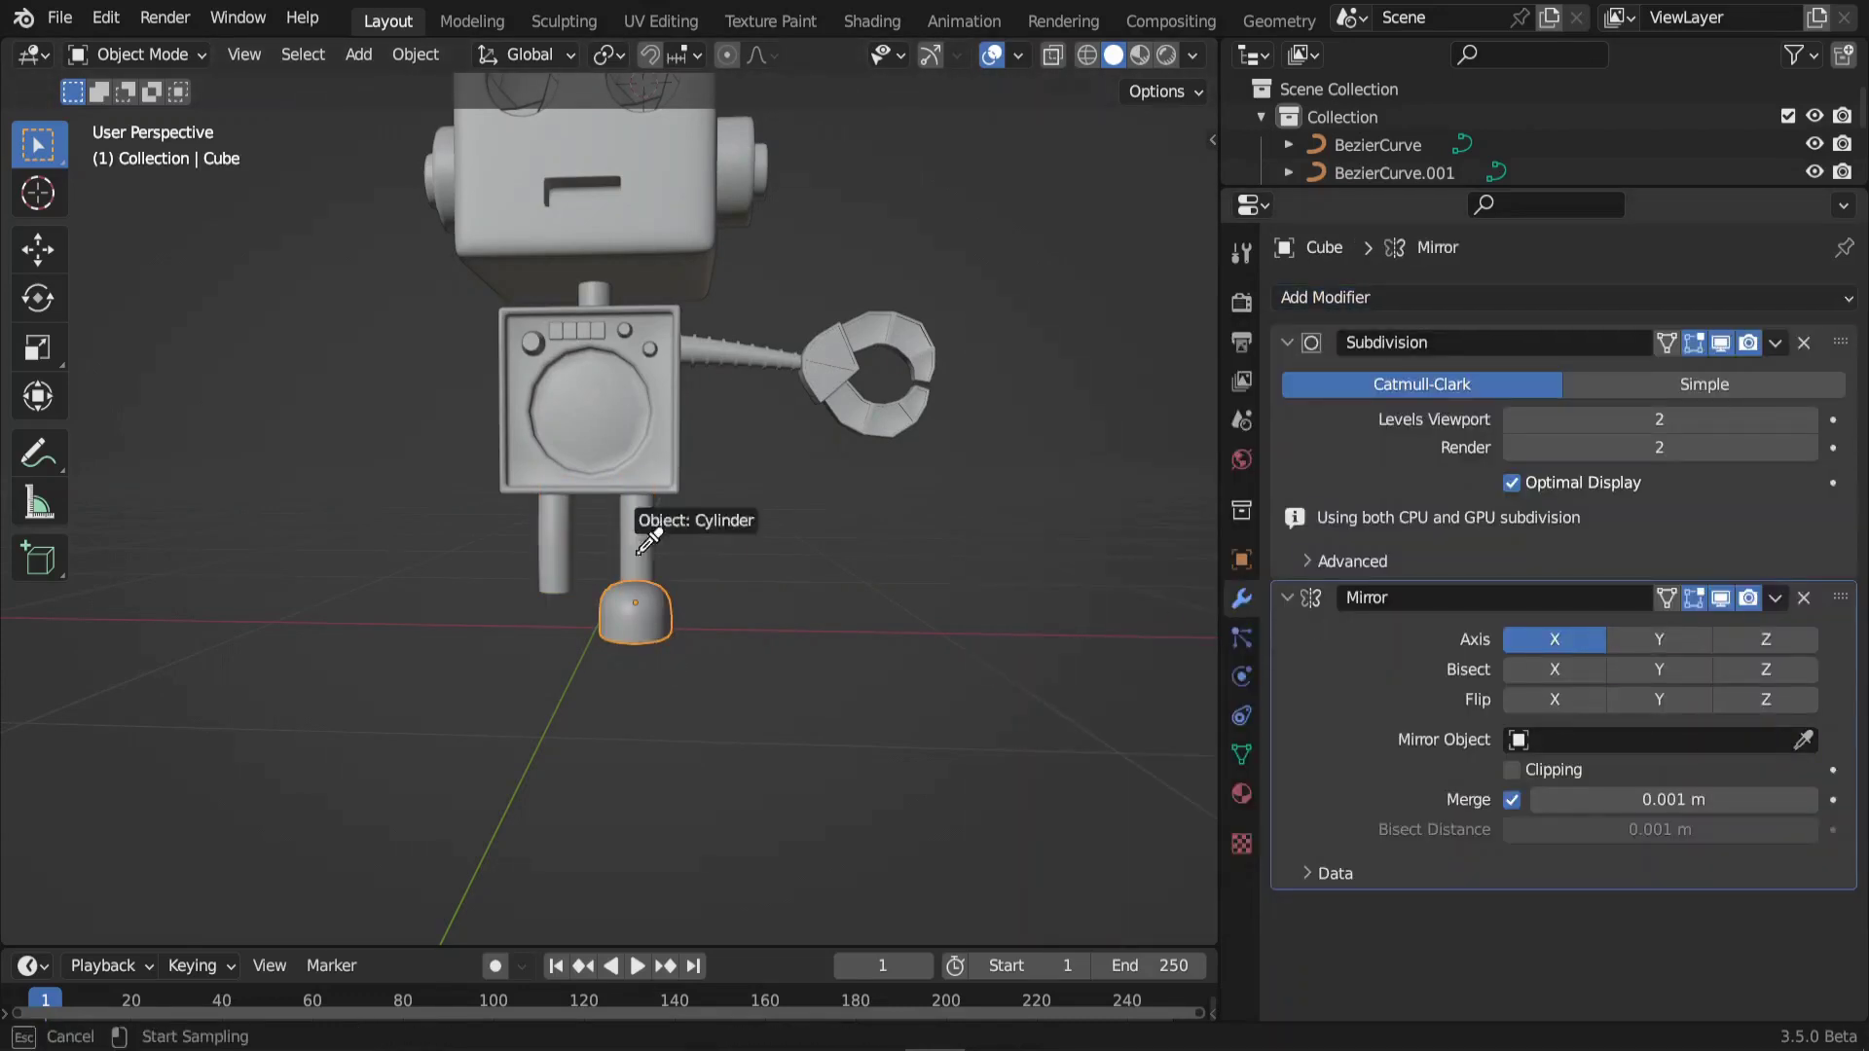
mouse_move(628, 491)
middle_mouse_down()
mouse_move(523, 618)
mouse_move(635, 565)
middle_mouse_up()
left_click(635, 564)
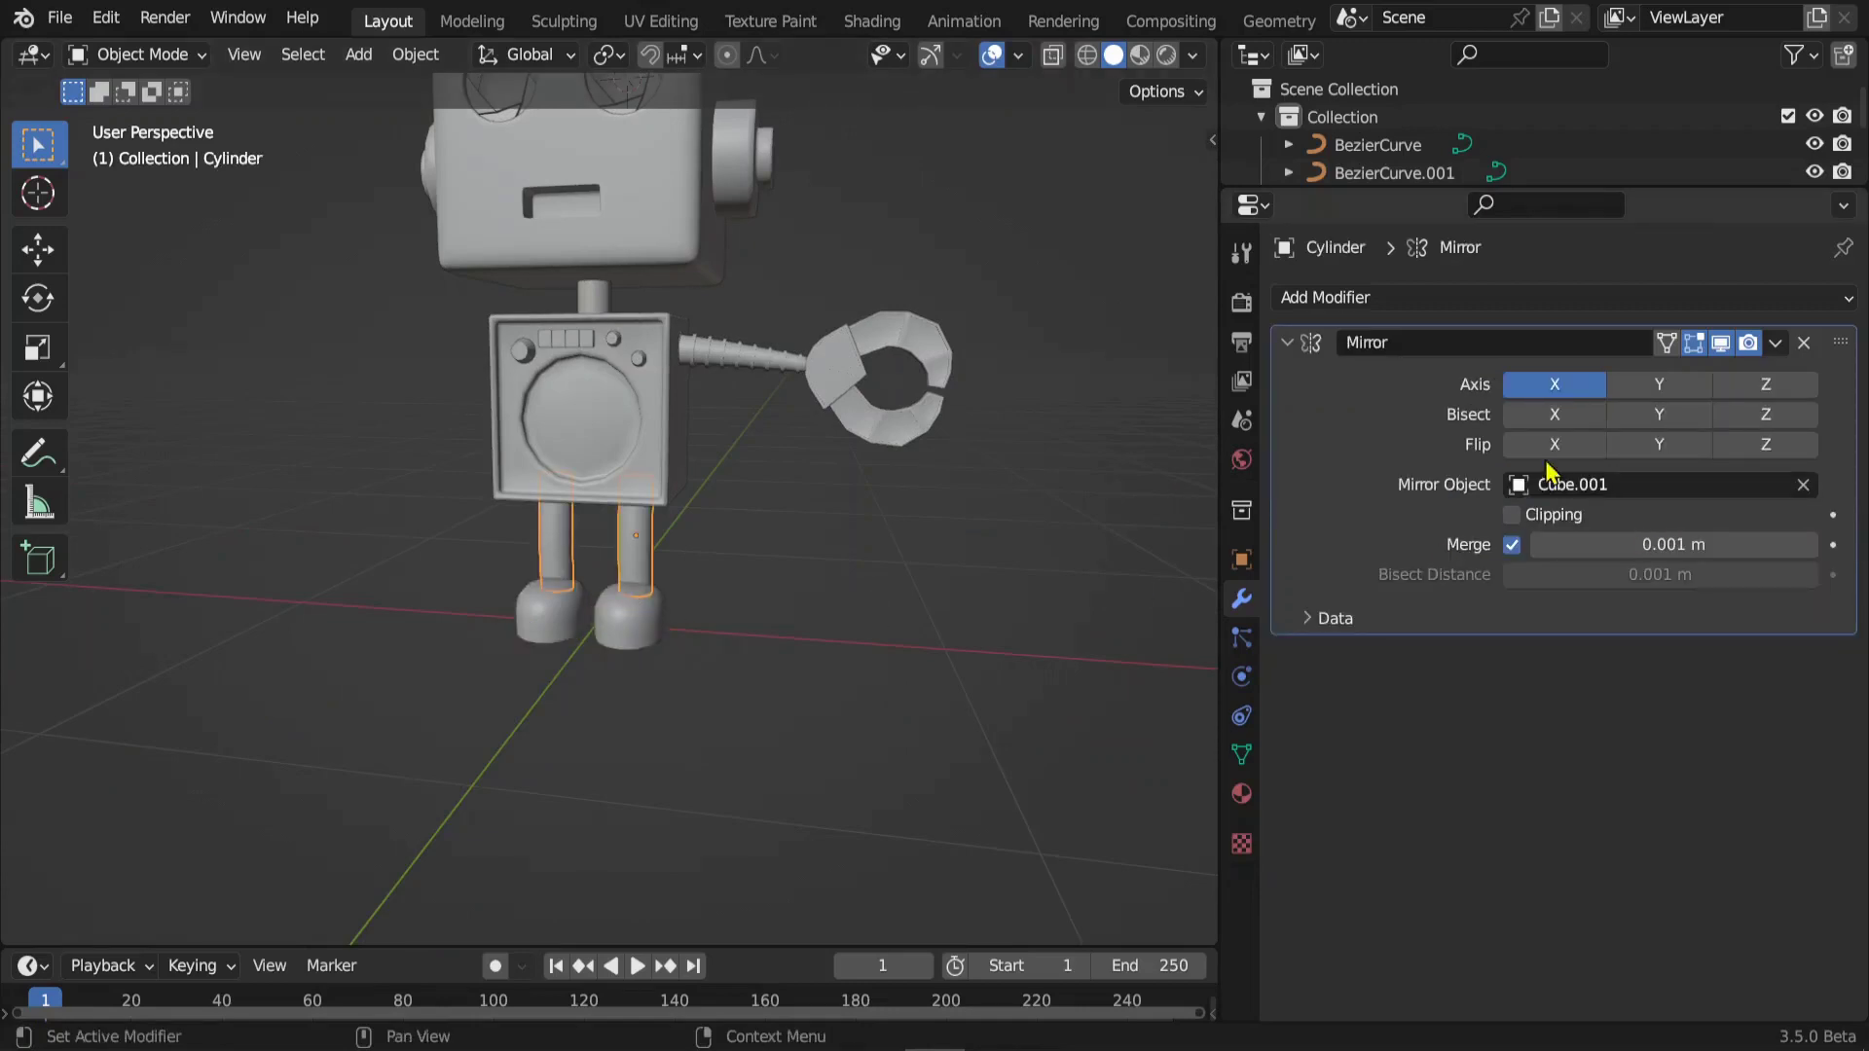
left_click(1775, 342)
left_click(1655, 365)
left_click(633, 613)
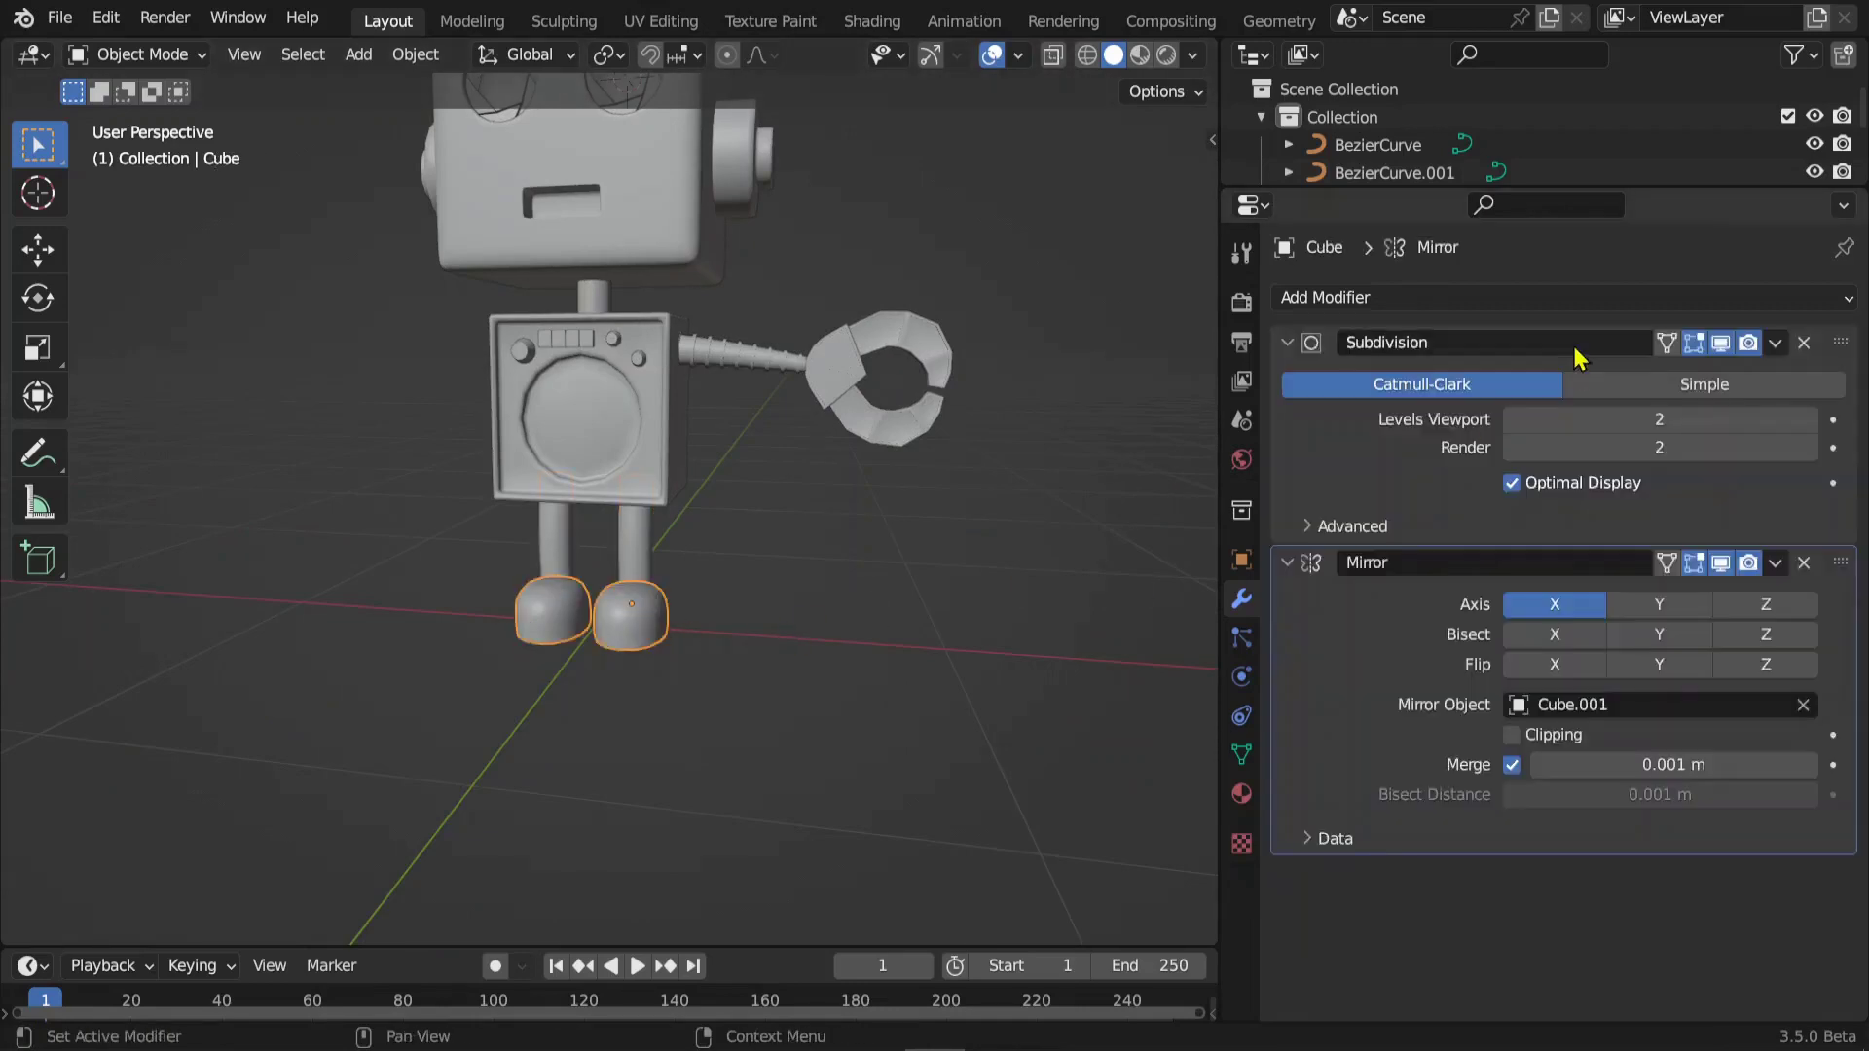
left_click(1776, 565)
left_click(1645, 588)
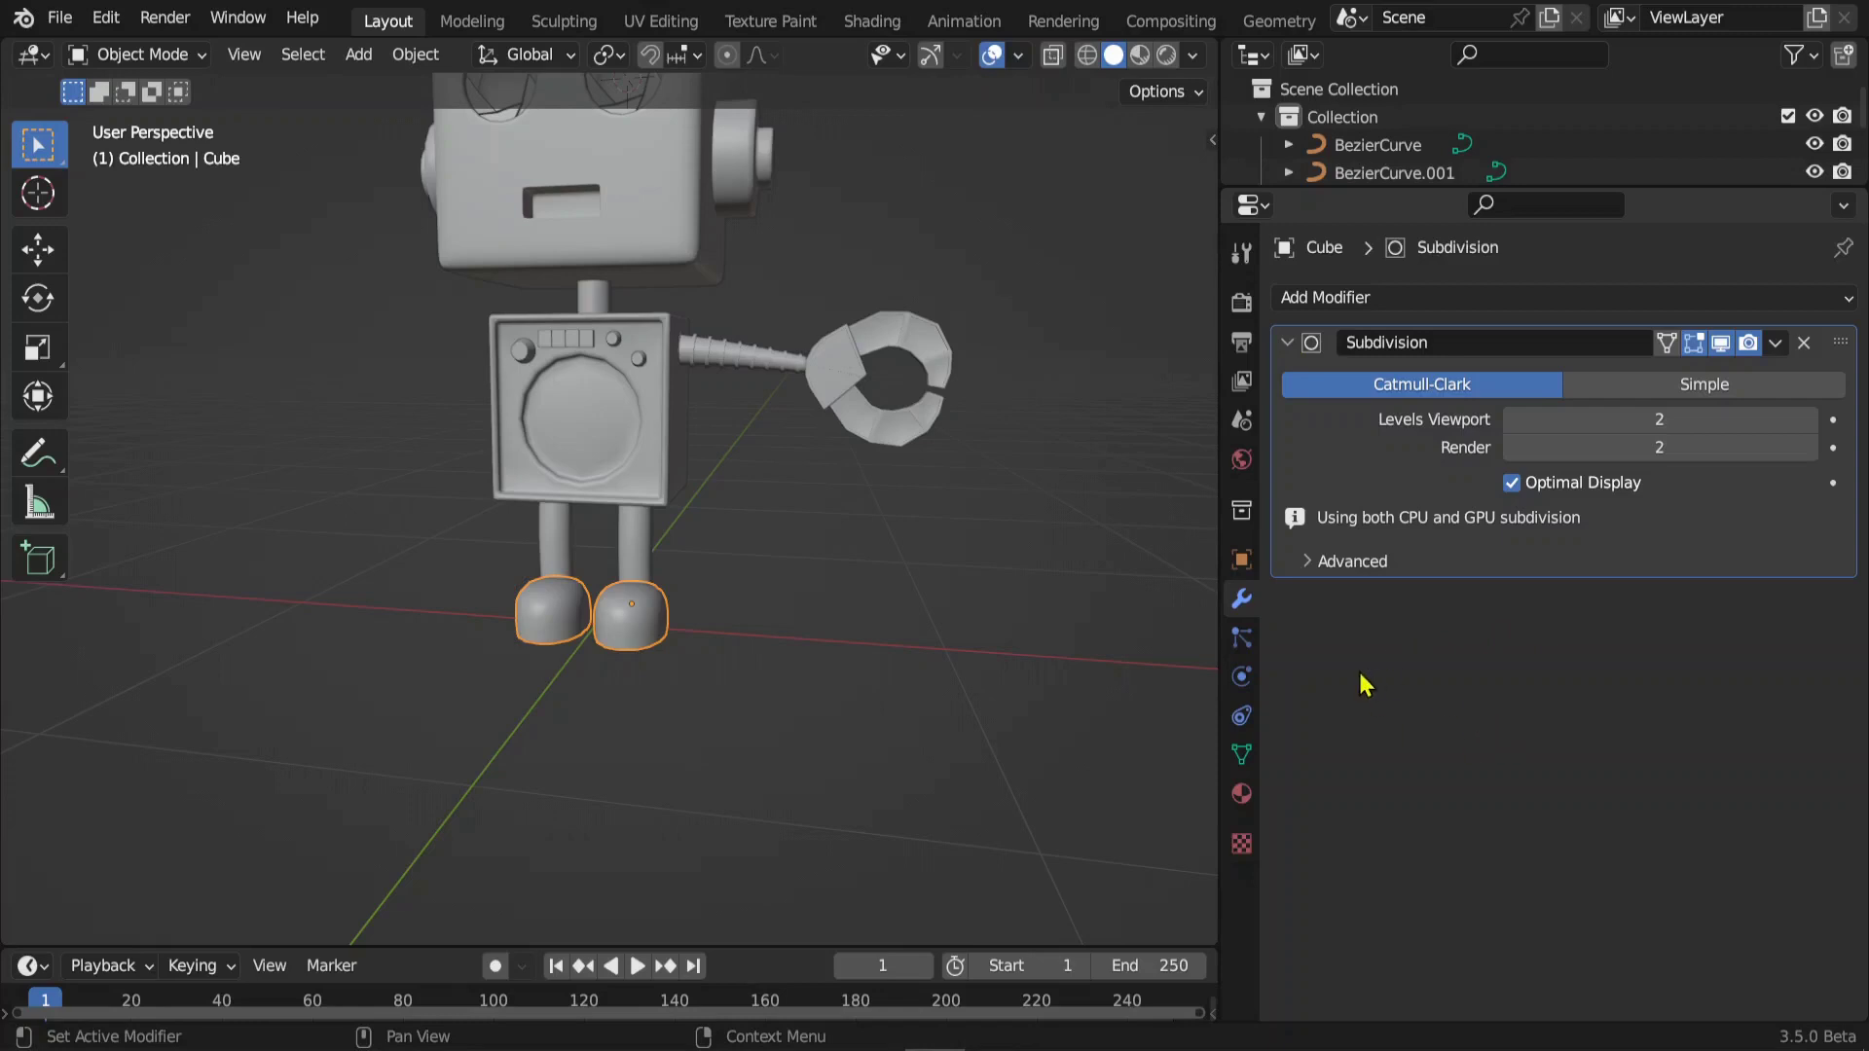
- Add a Mirror modifier to joint piece Cube.004, mirrored across body Cube.001
mouse_move(706, 606)
middle_mouse_down()
mouse_move(542, 604)
mouse_move(594, 628)
middle_mouse_up()
scroll(681, 642, "up", 2)
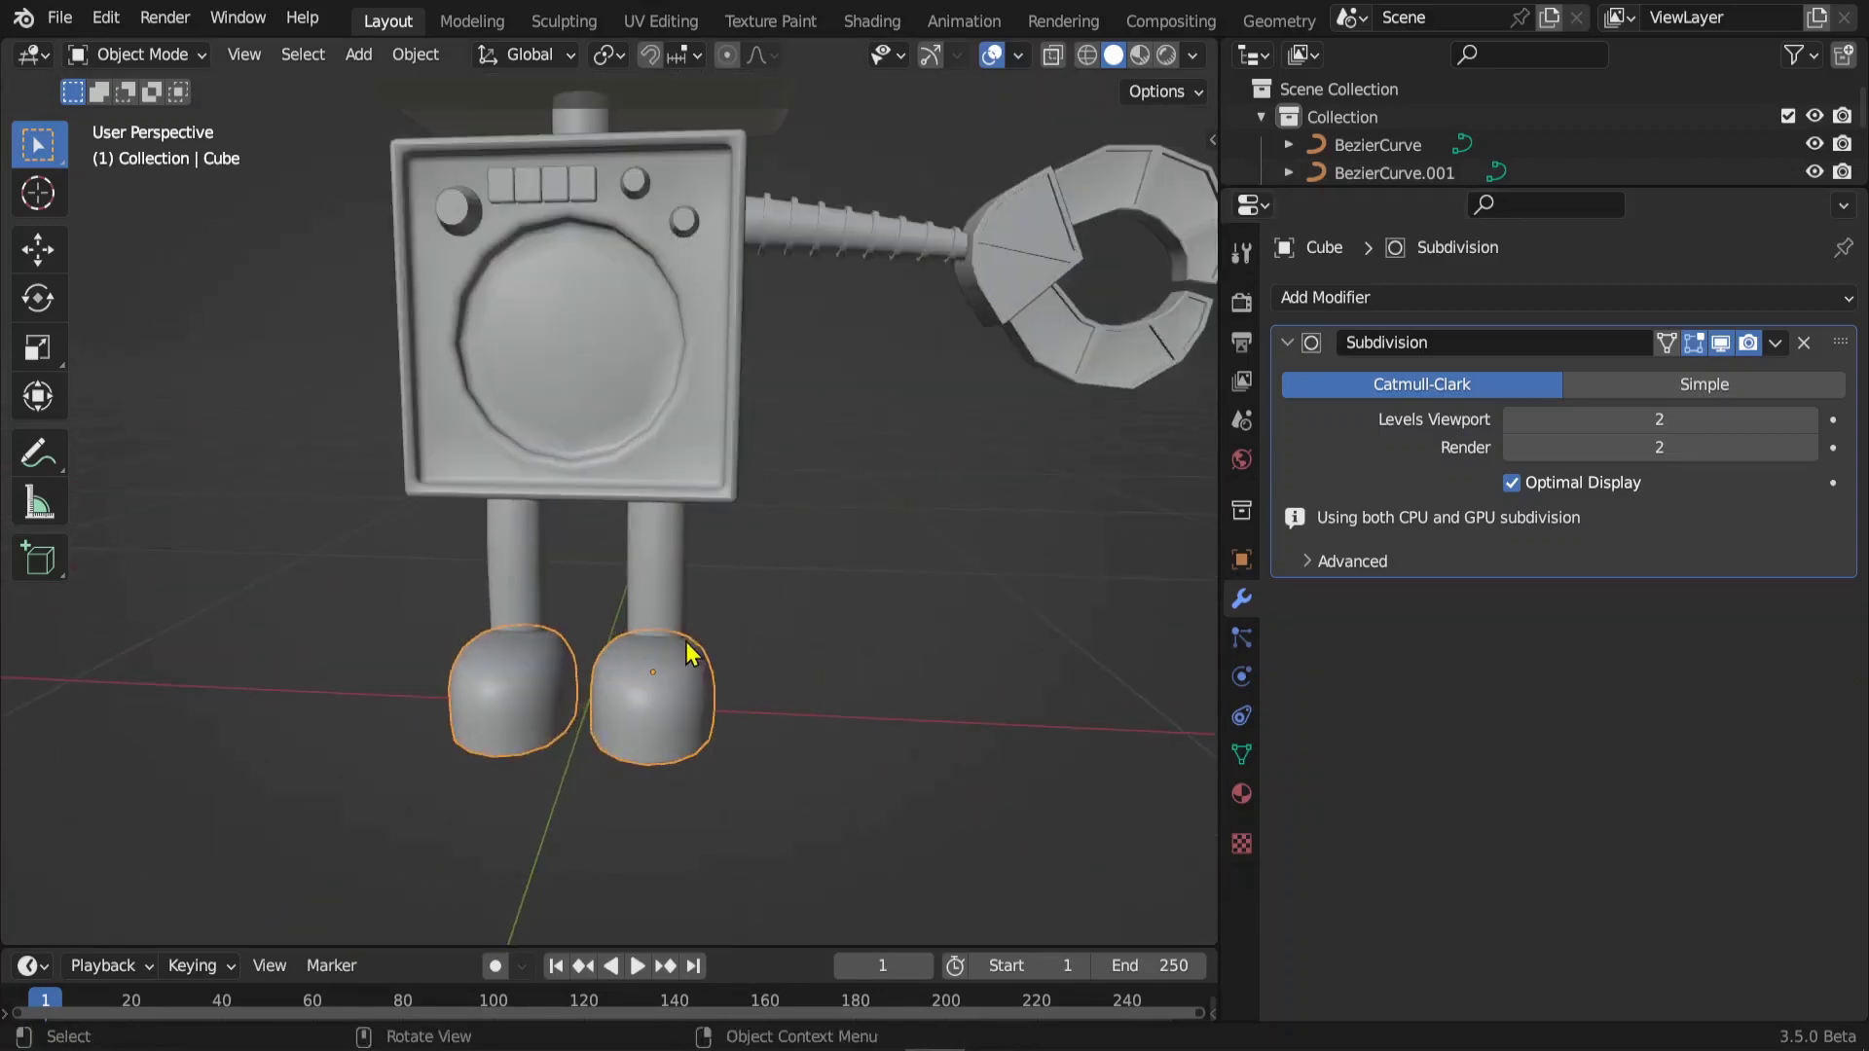
scroll(701, 652, "down", 1)
left_click(839, 411)
left_click(1447, 302)
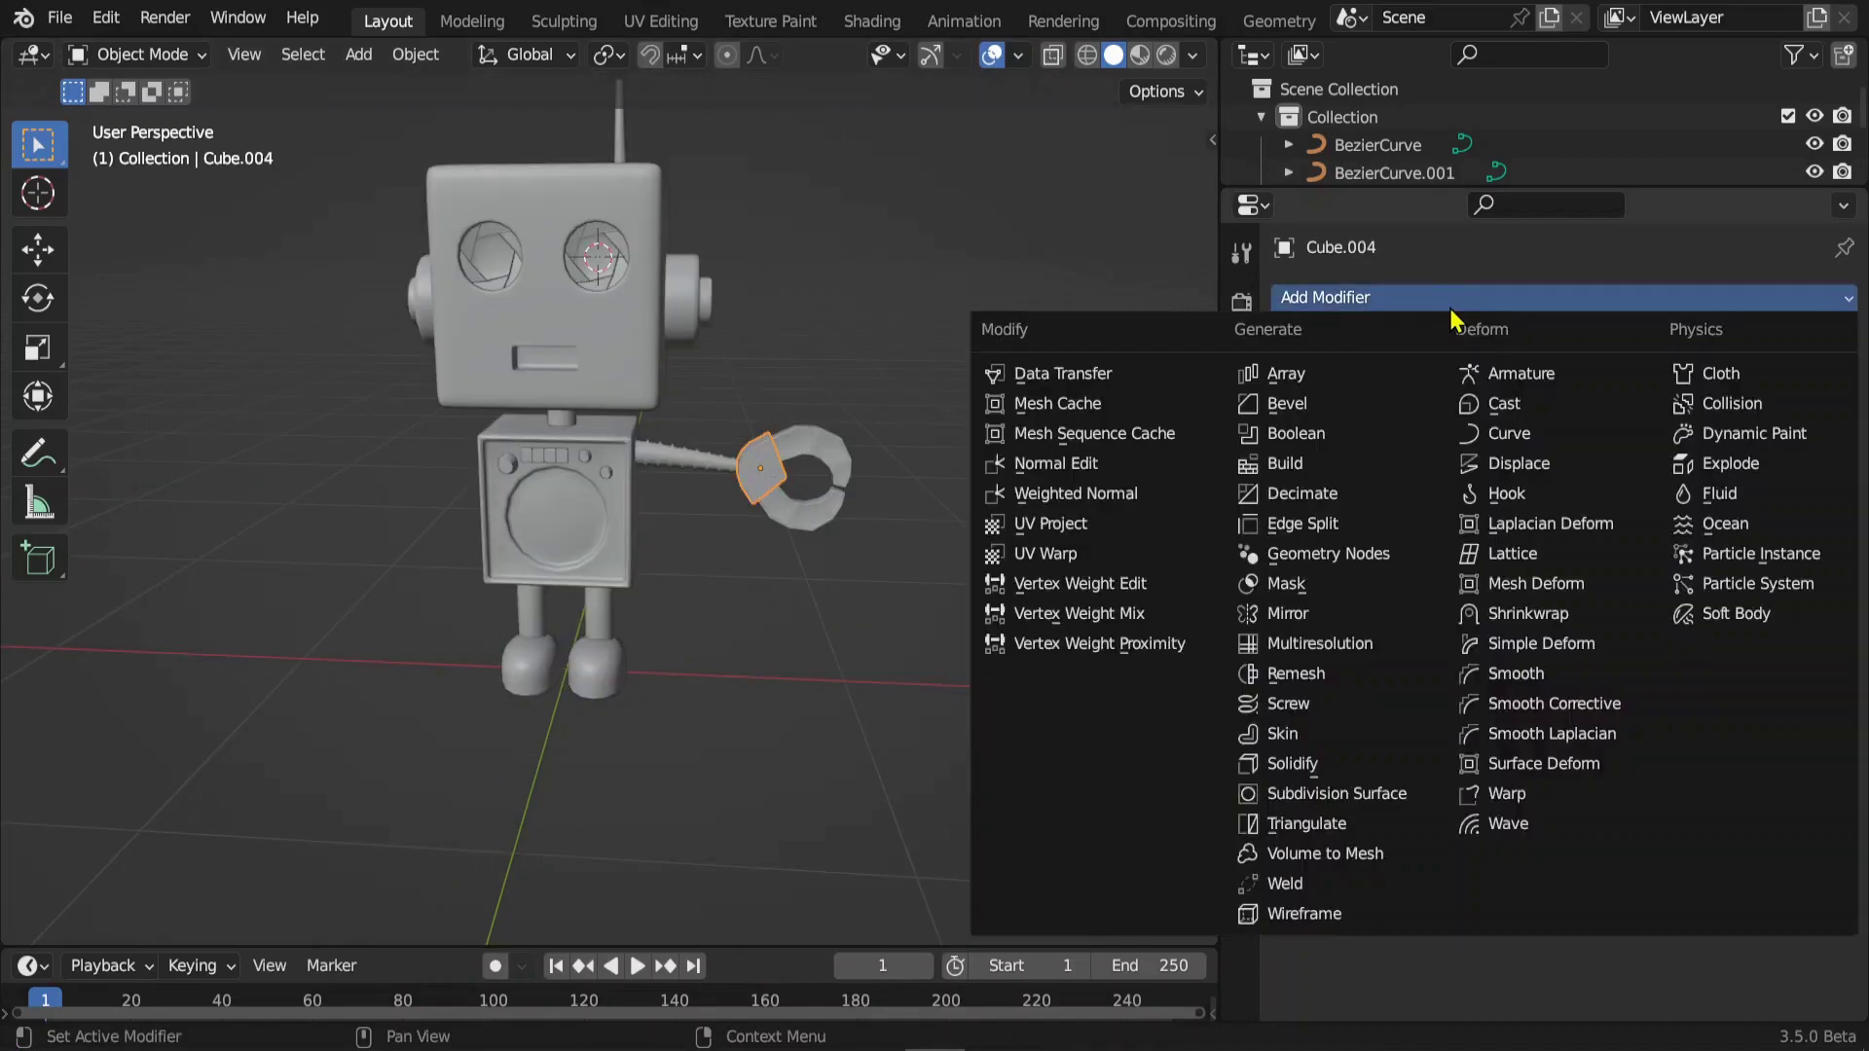
left_click(1294, 613)
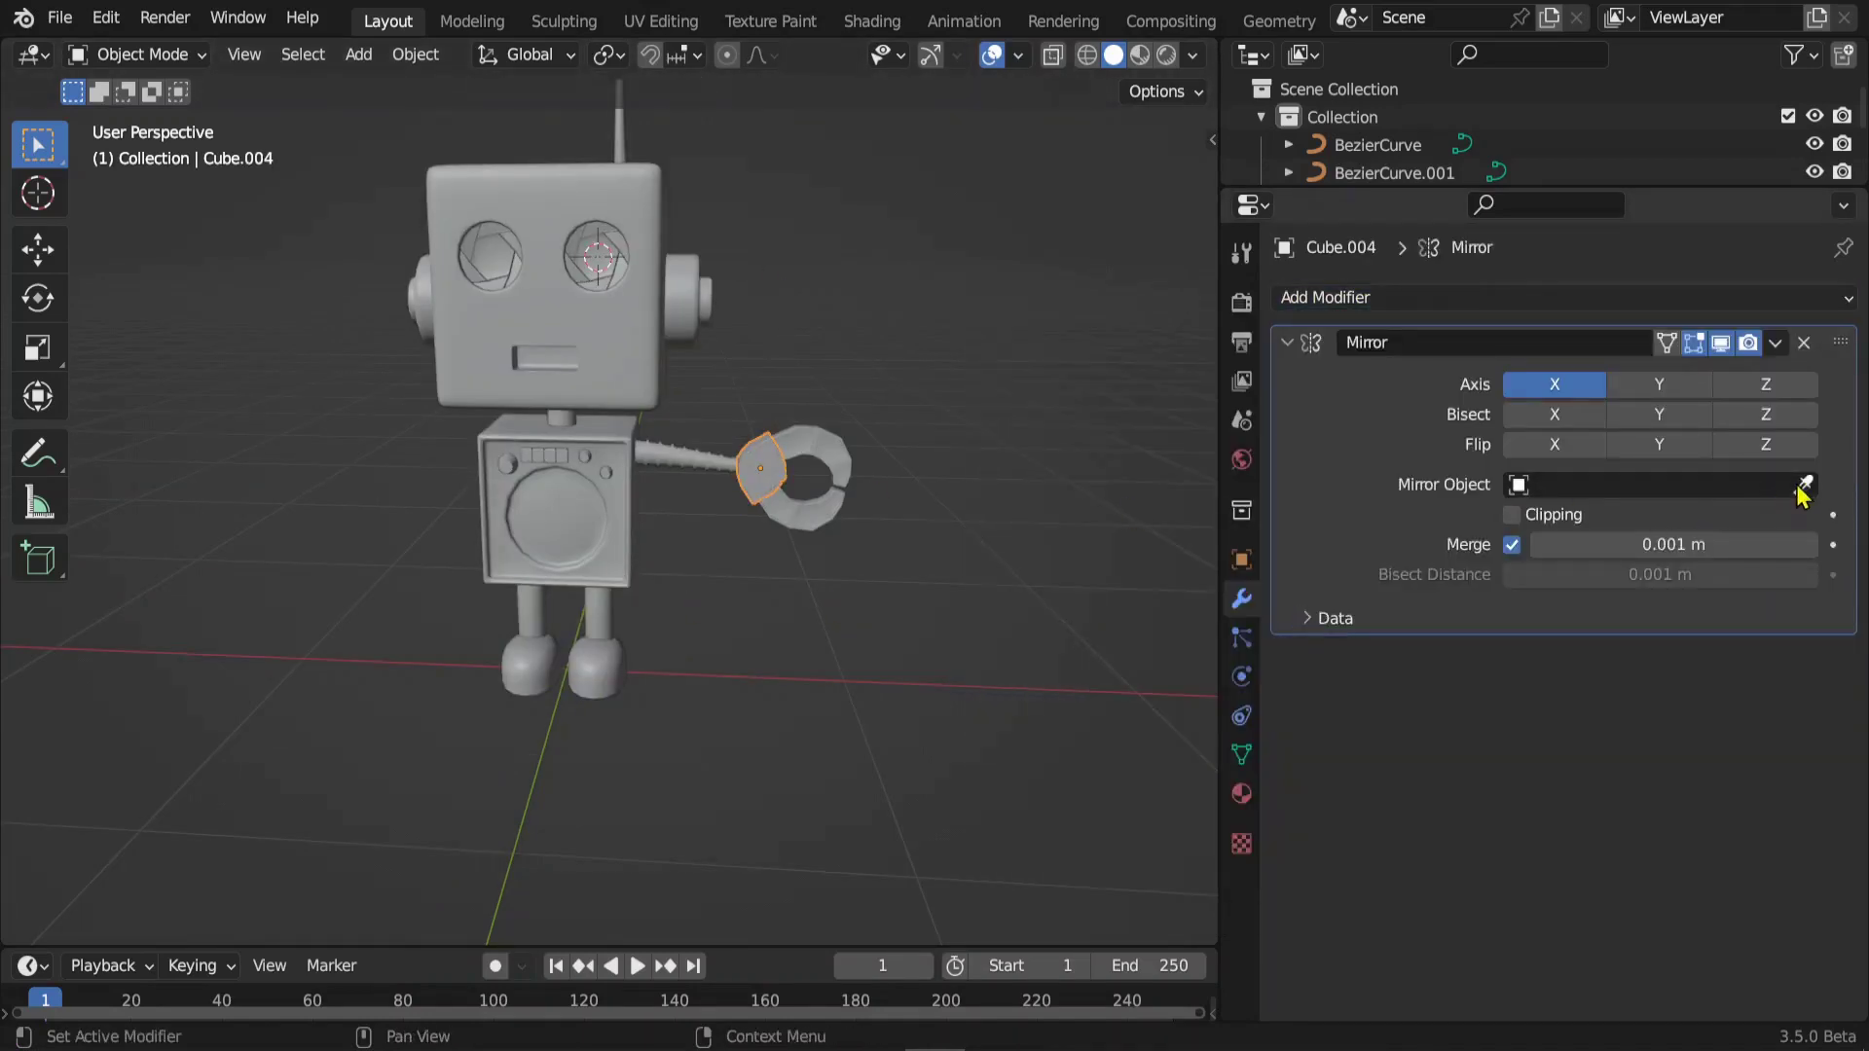
left_click(1802, 492)
left_click(603, 522)
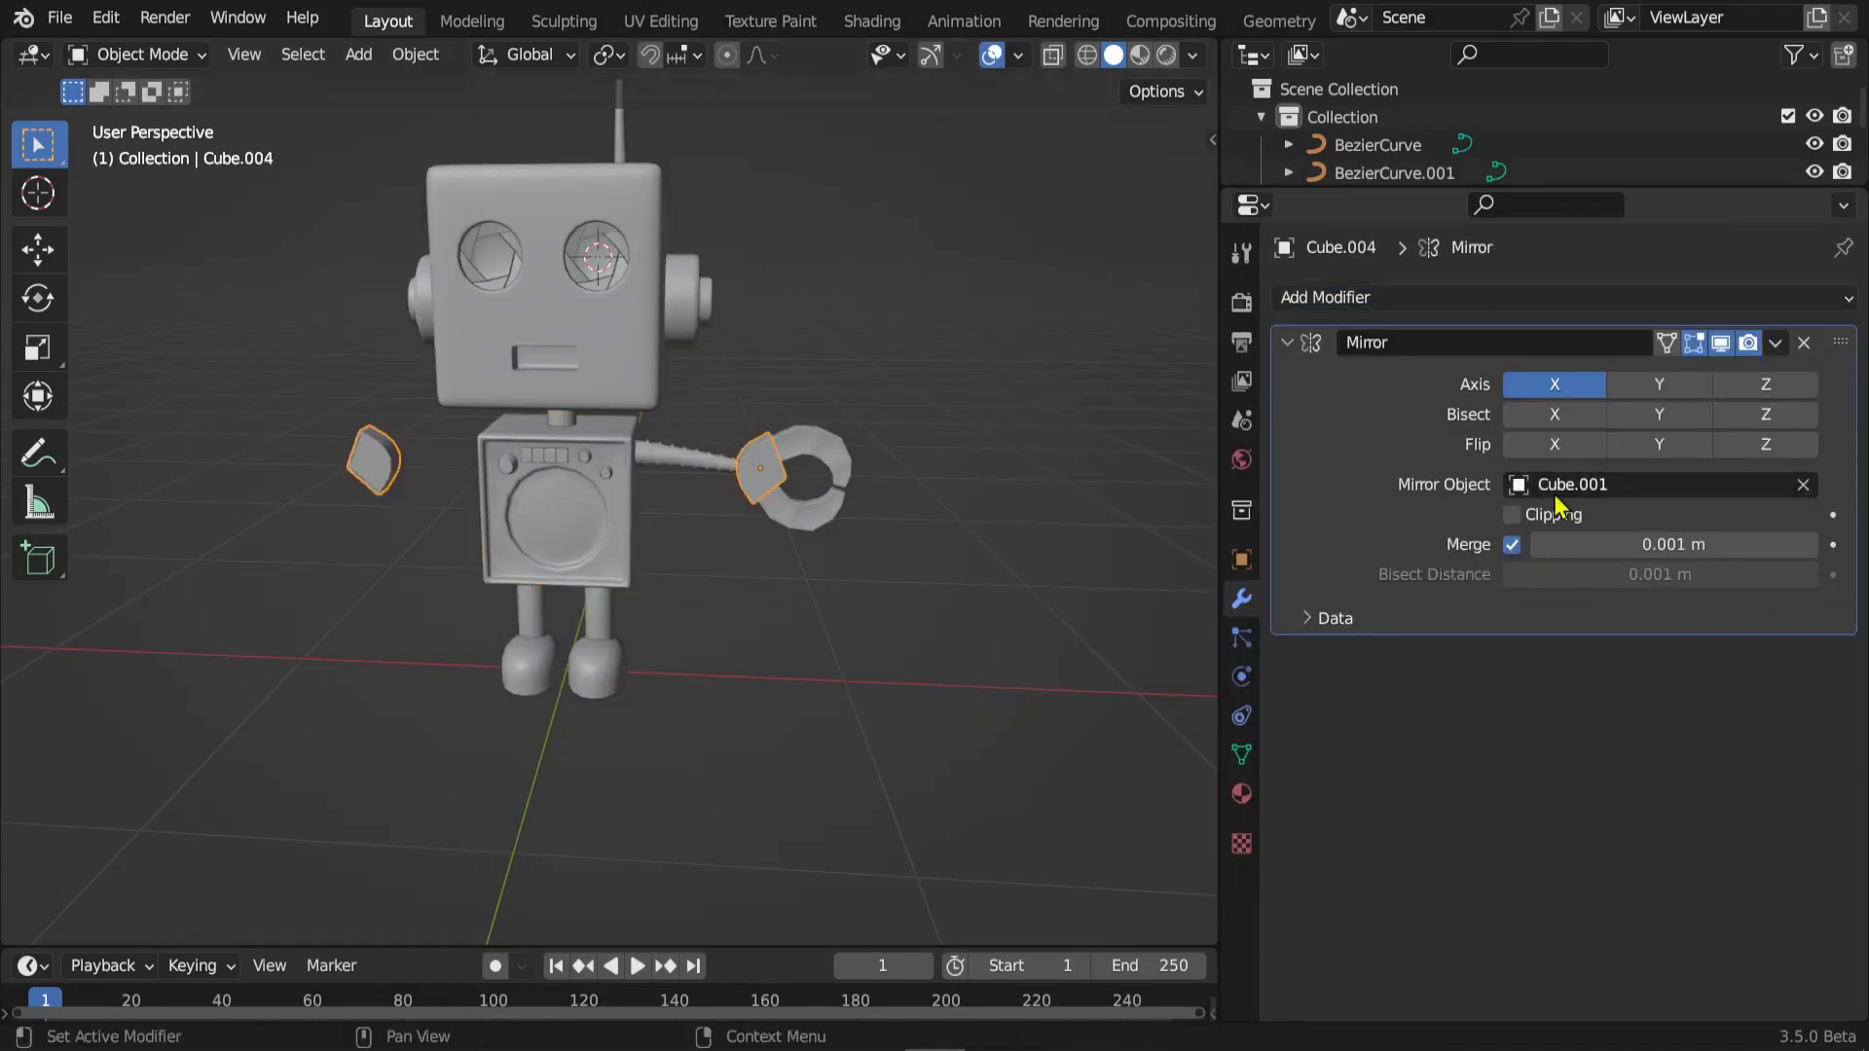
- Rename the robot's body object to 'corps'
left_click(586, 457)
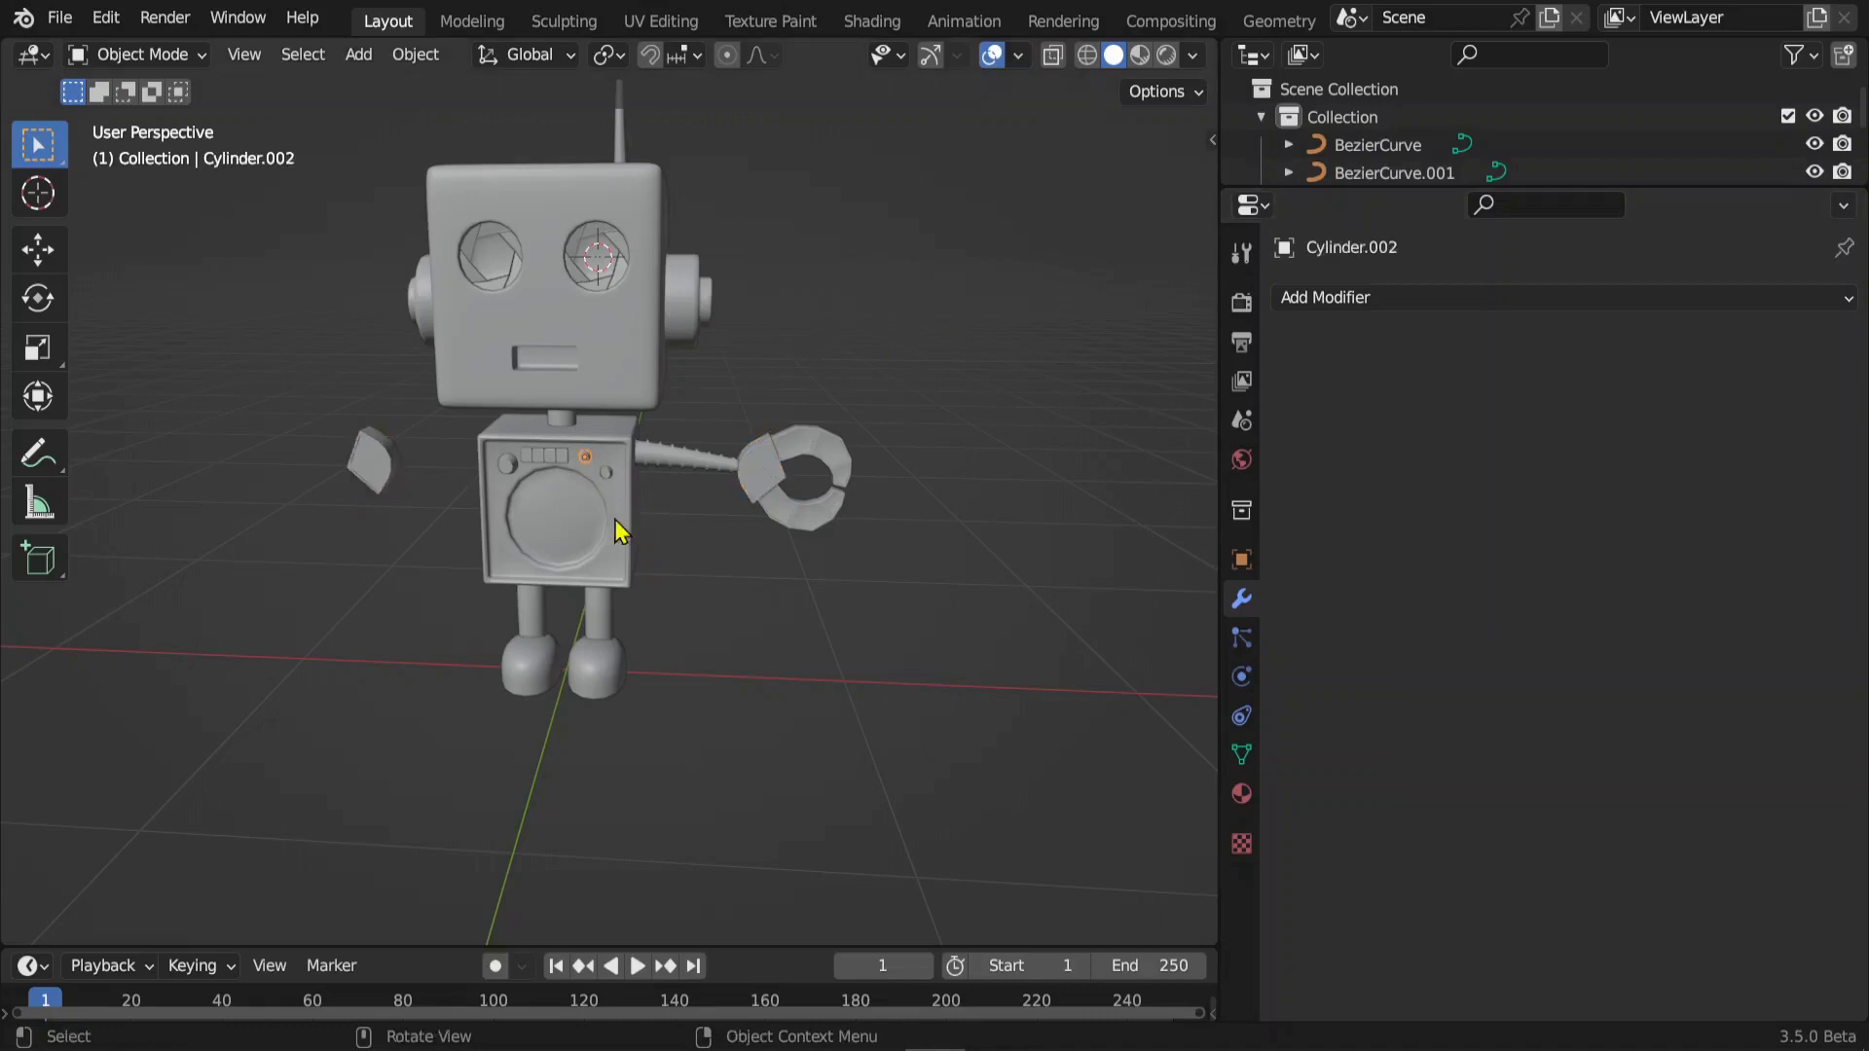
left_click(613, 535)
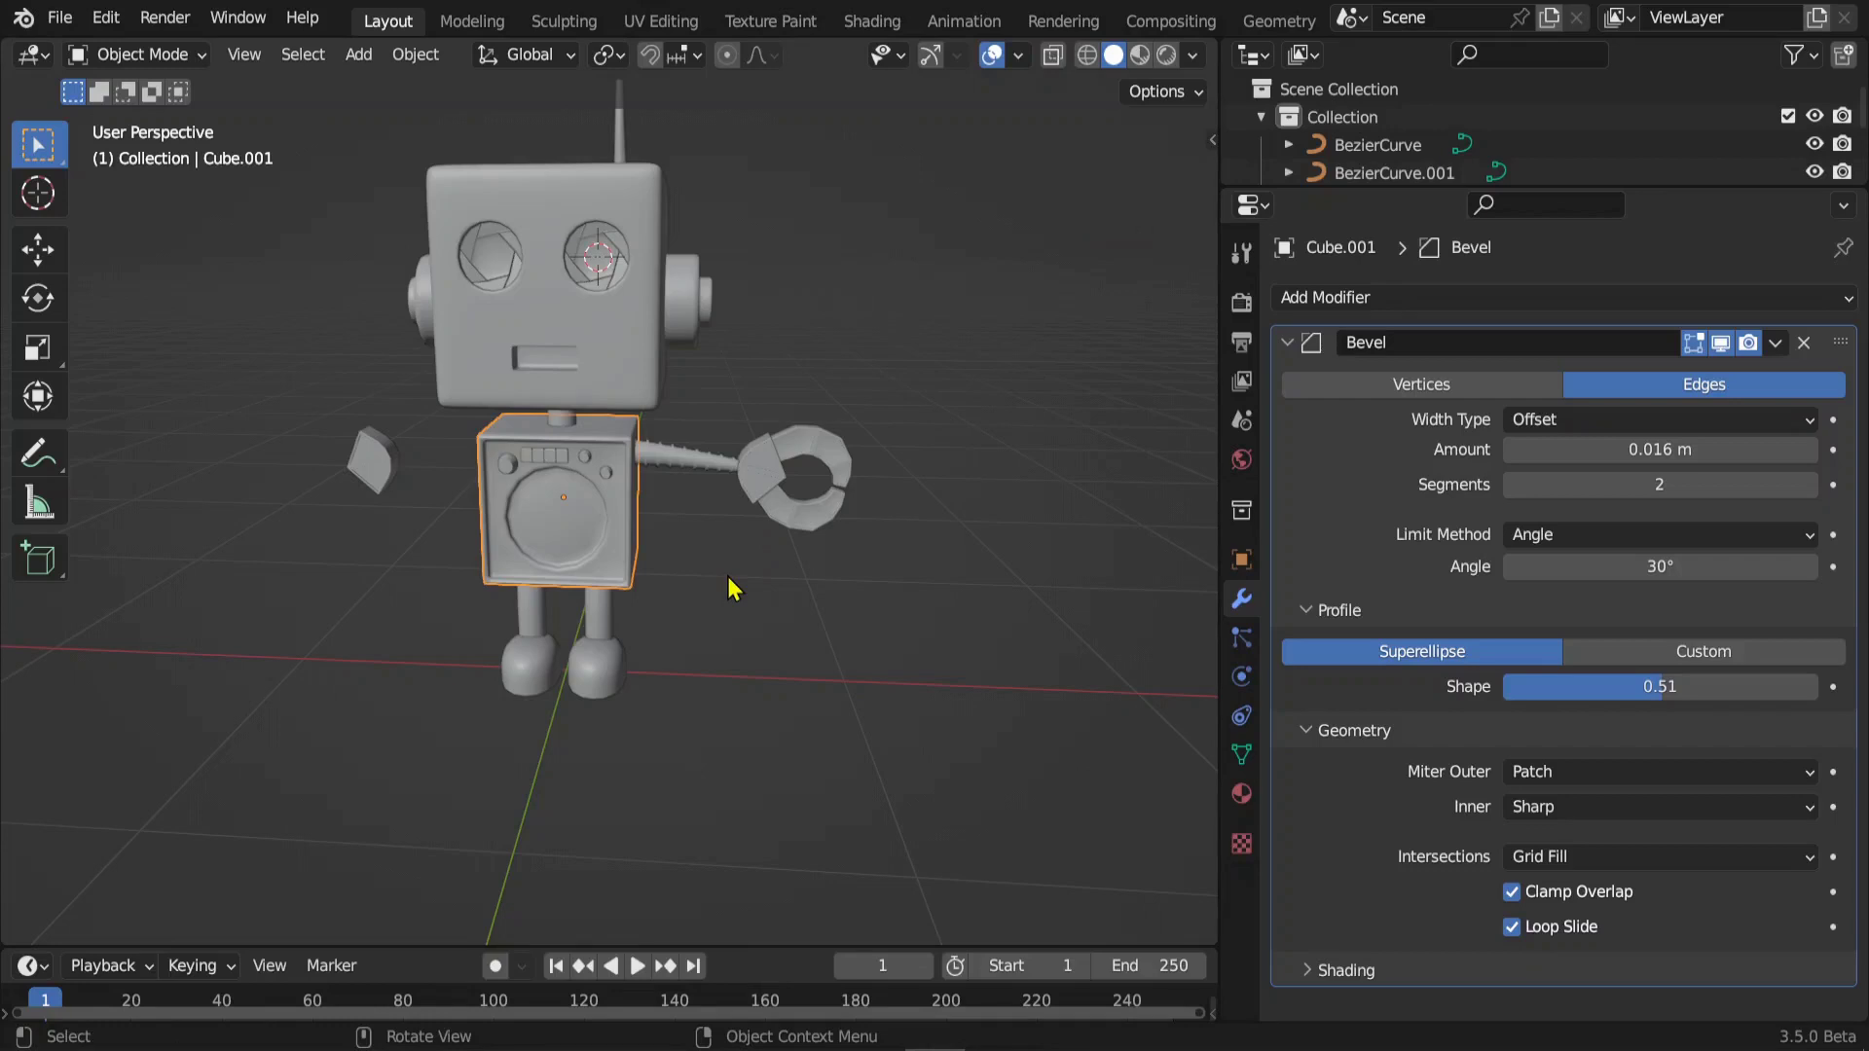
key("F2")
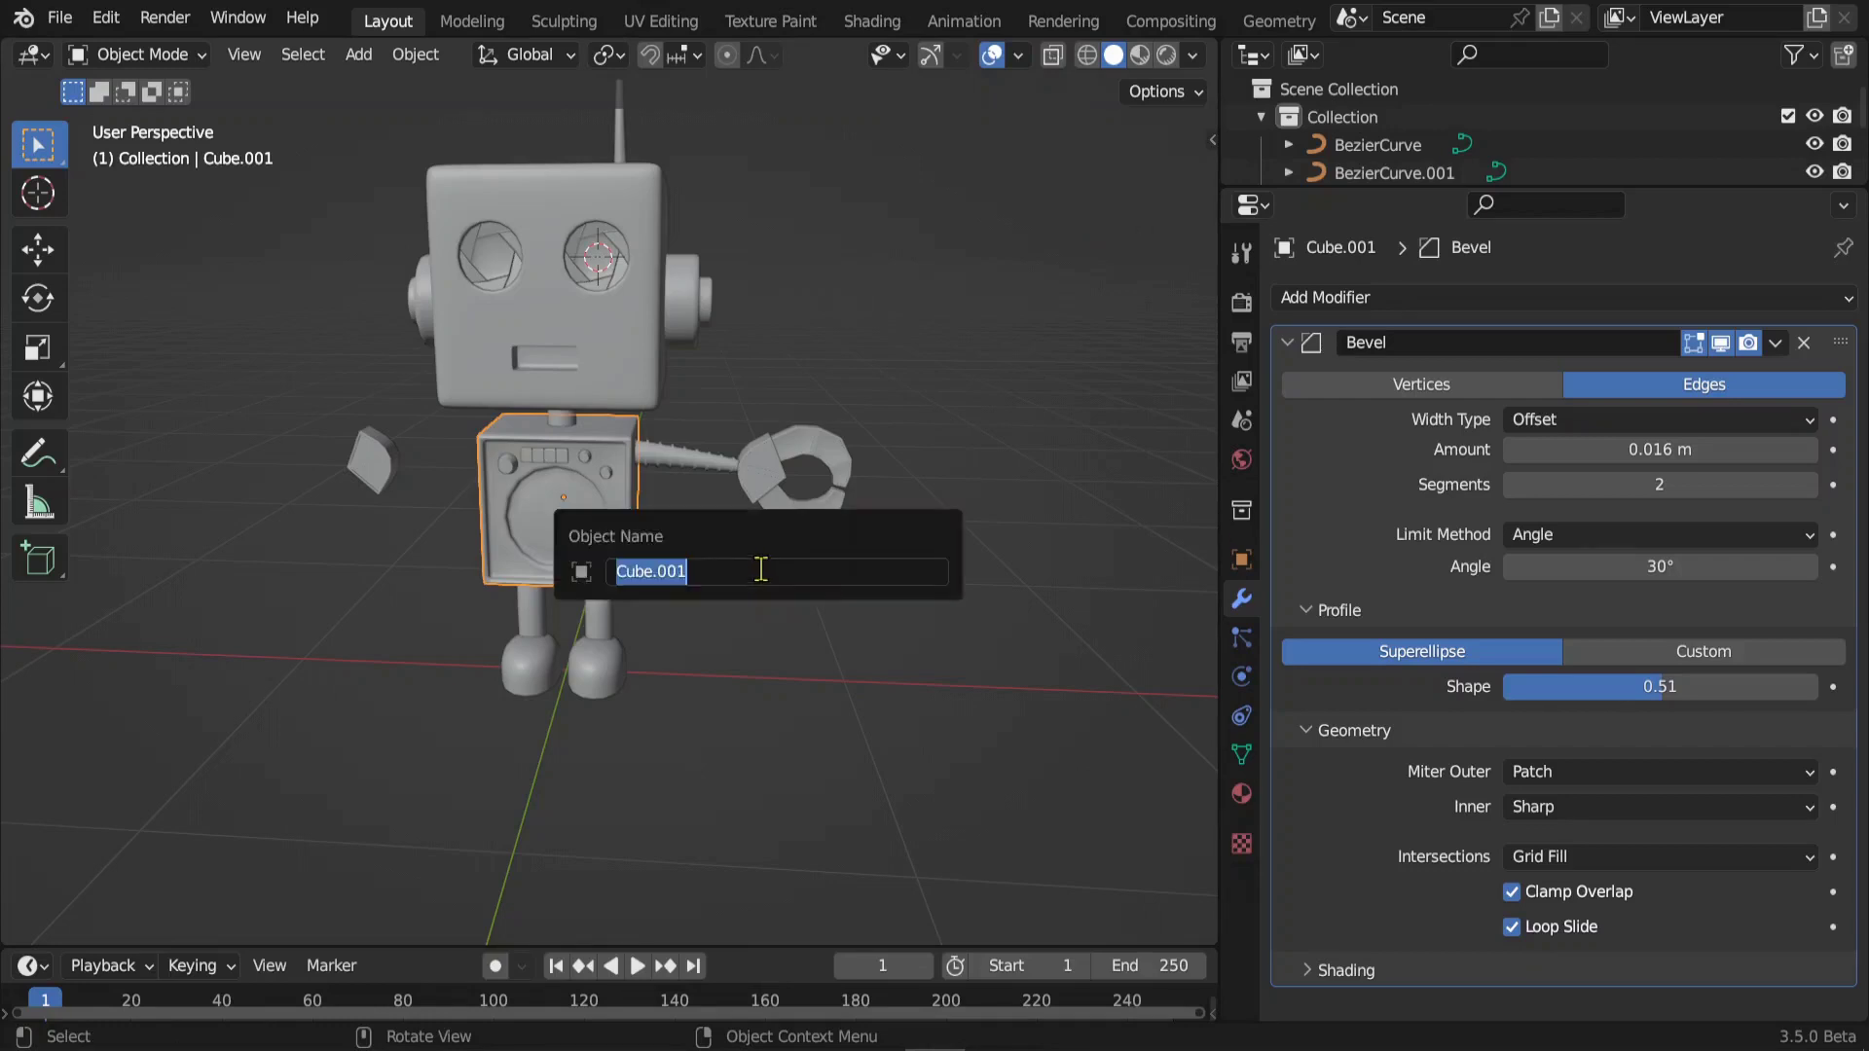
type("corps")
key("Return")
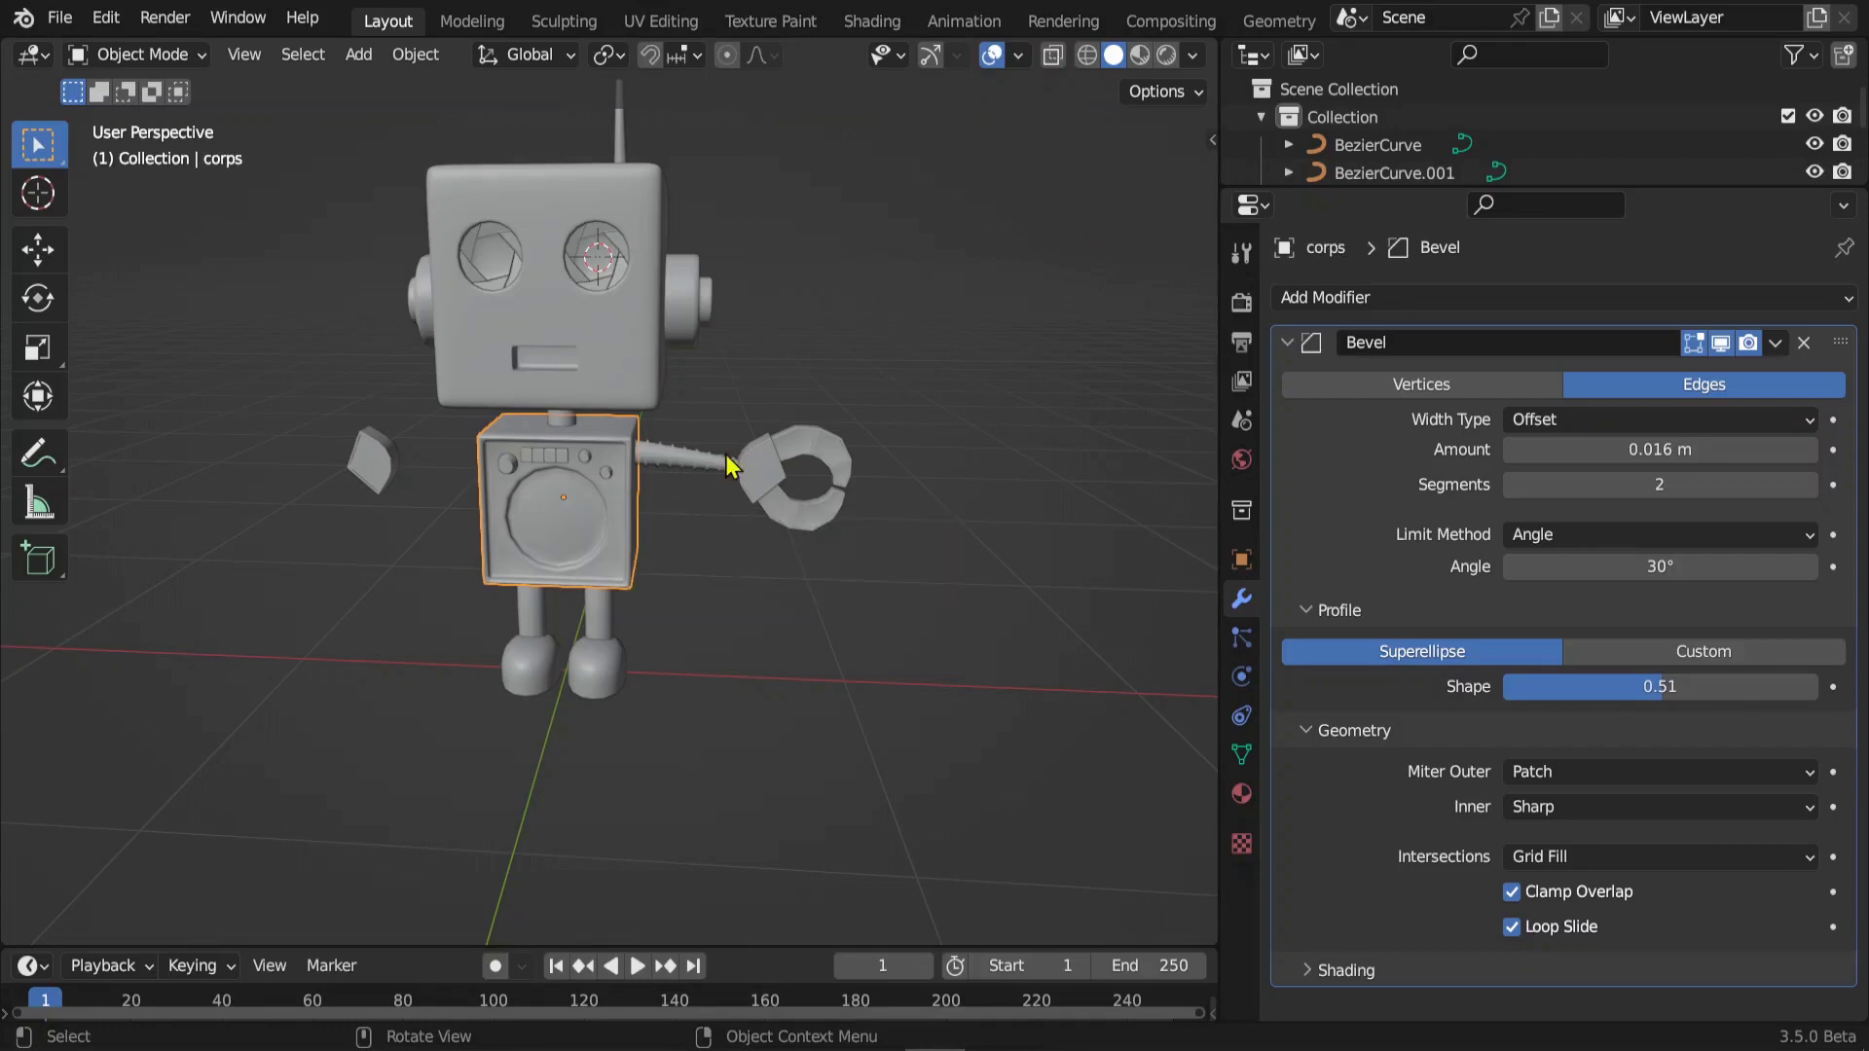
left_click(793, 466)
- Add Mirror modifiers across corps to both claw ring pieces, Plane and Plane.001
left_click(1360, 308)
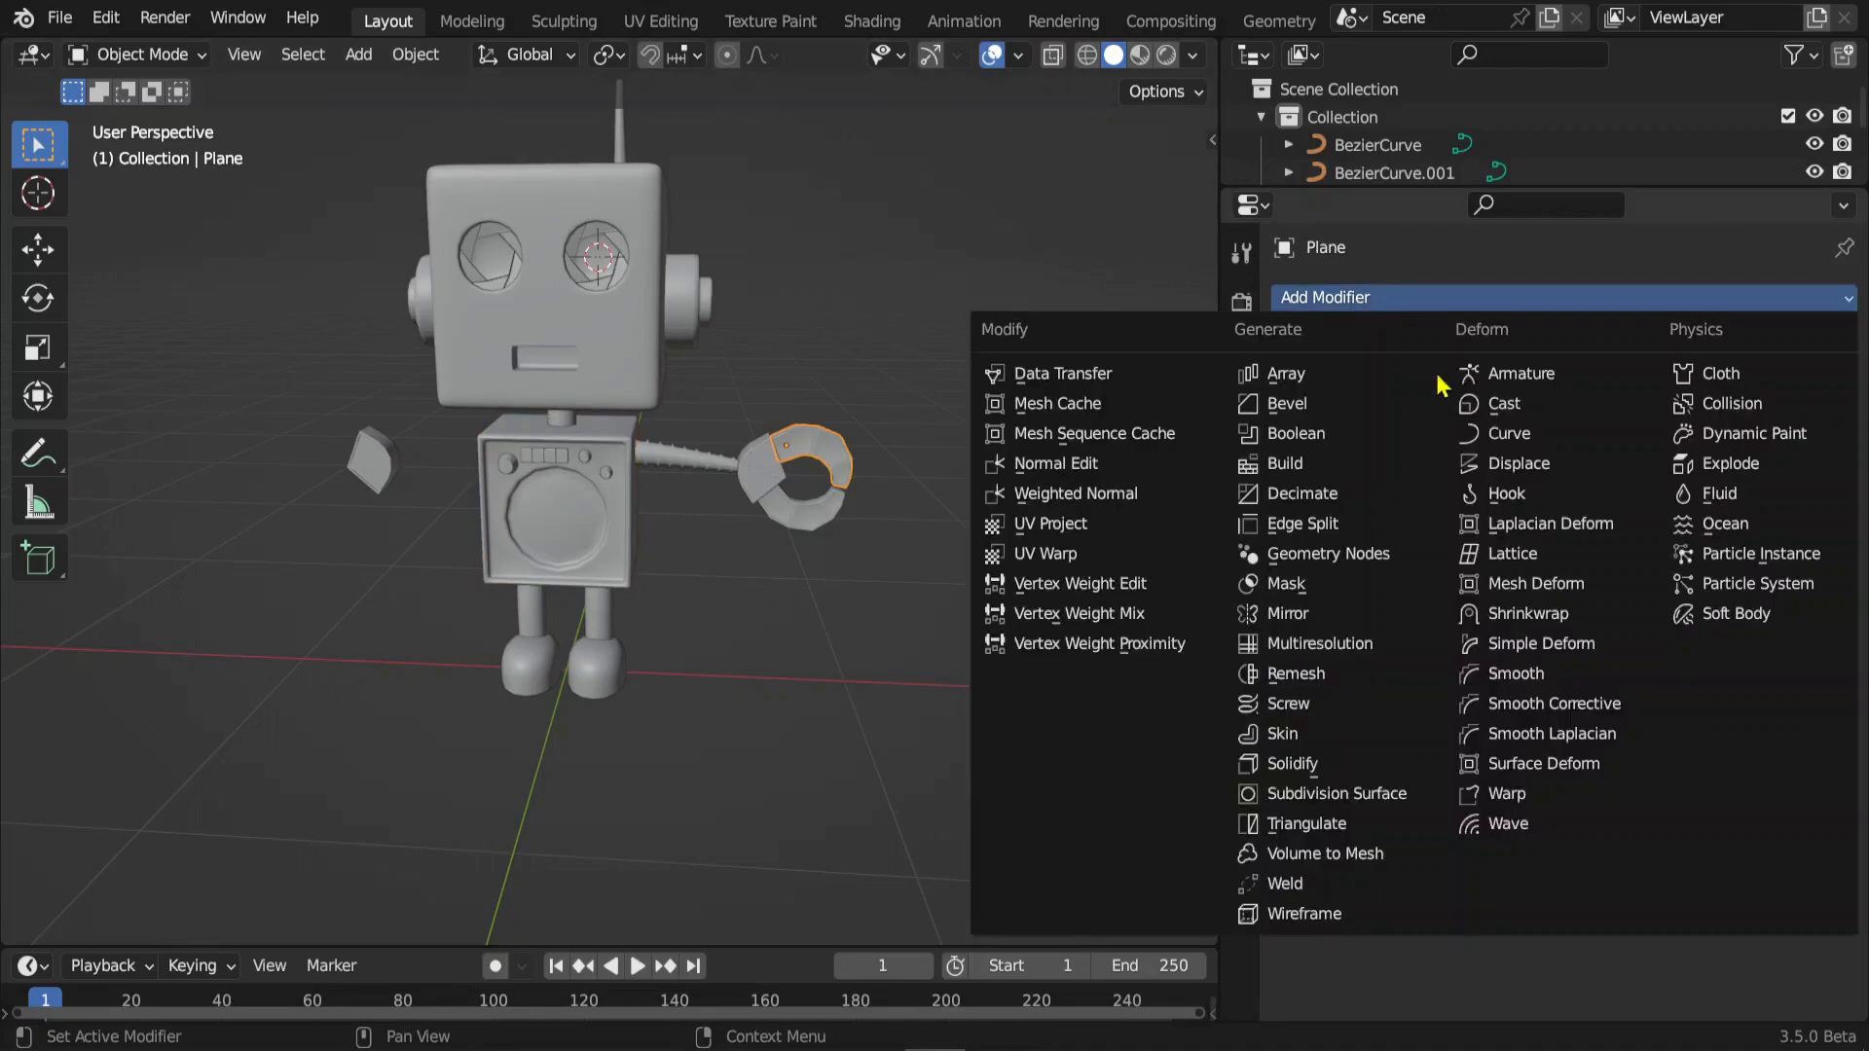
left_click(1314, 613)
left_click(1596, 484)
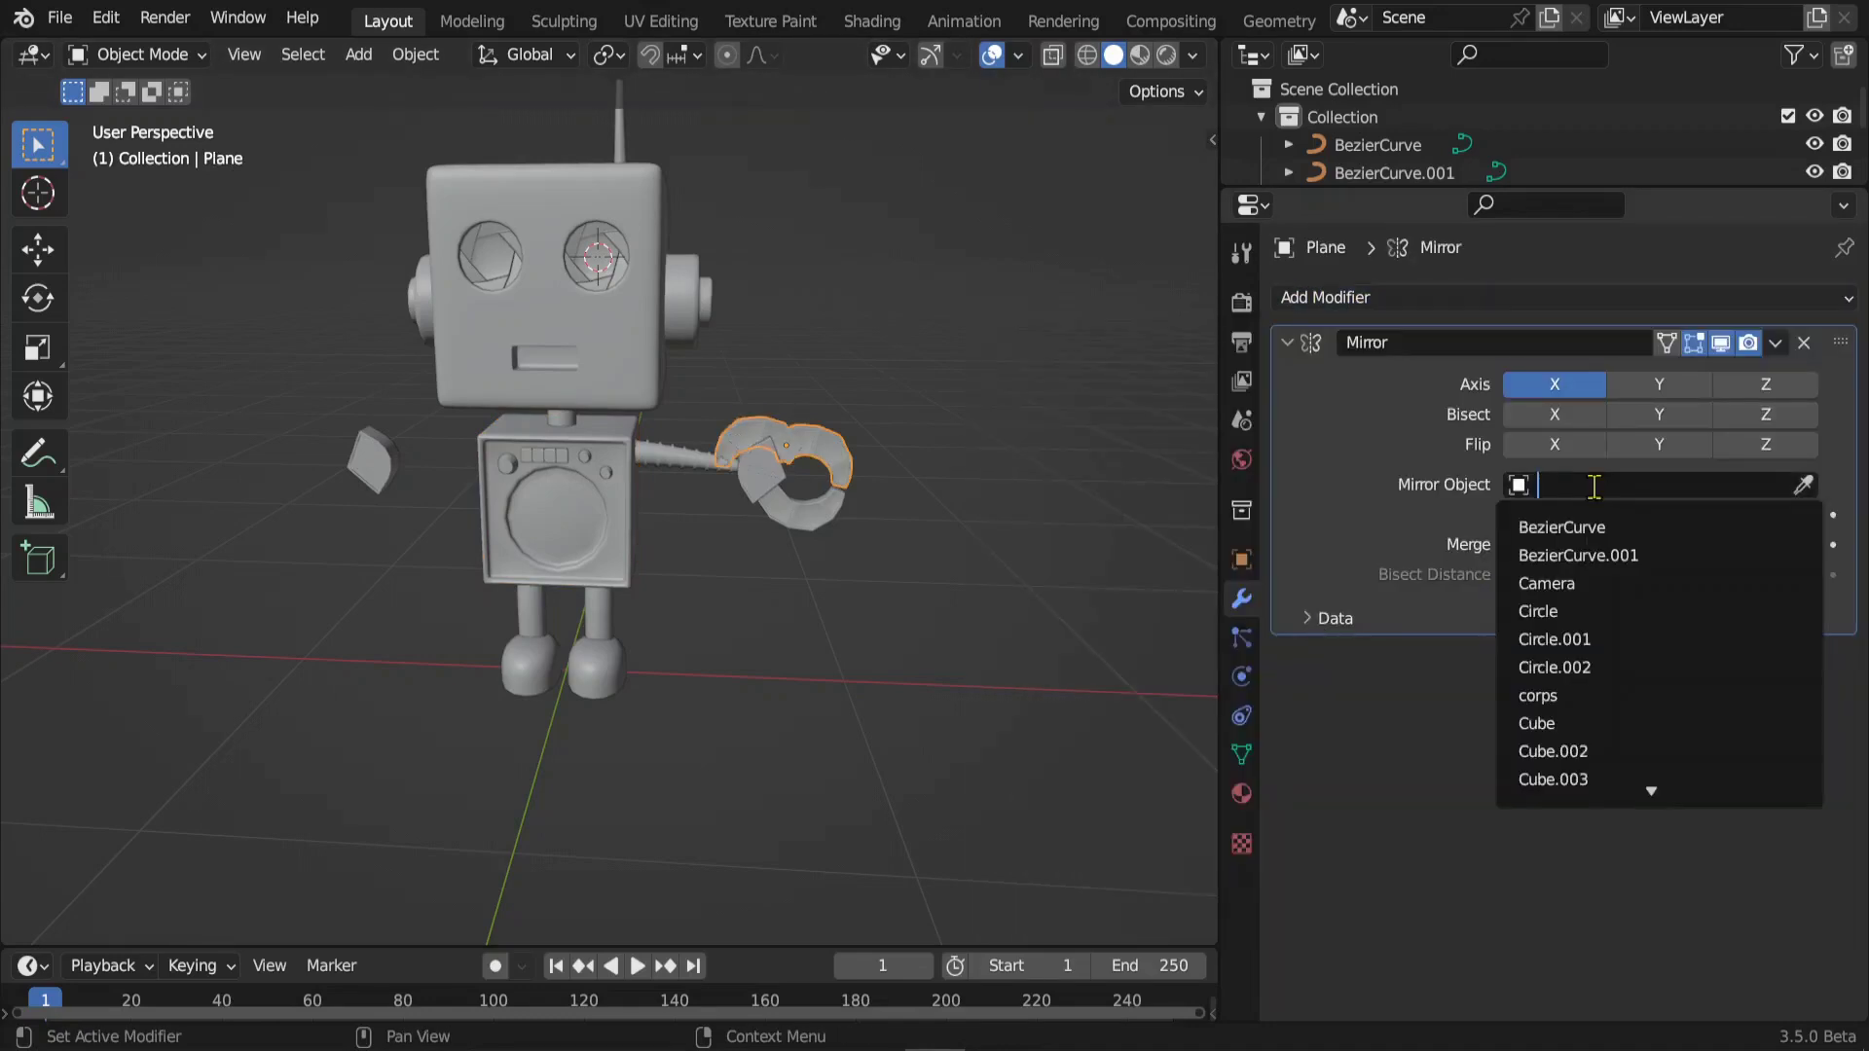
type("c")
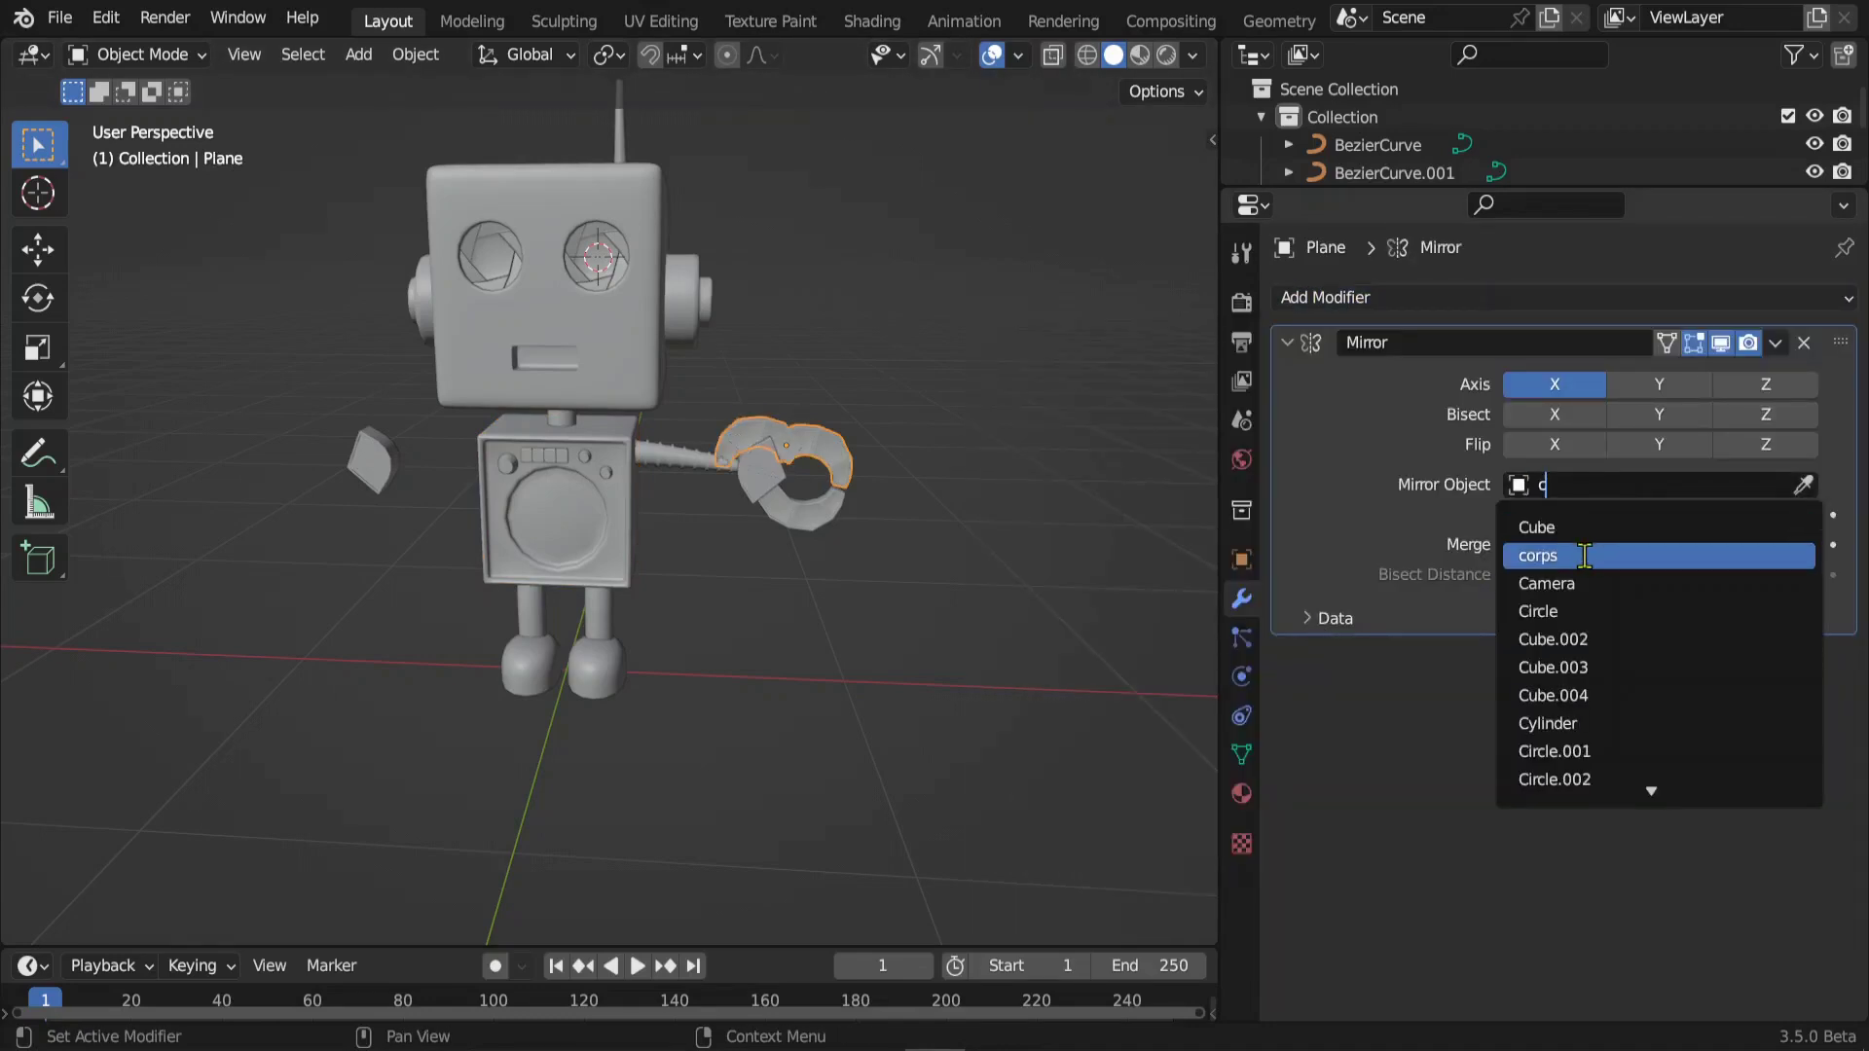
left_click(1584, 554)
left_click(808, 501)
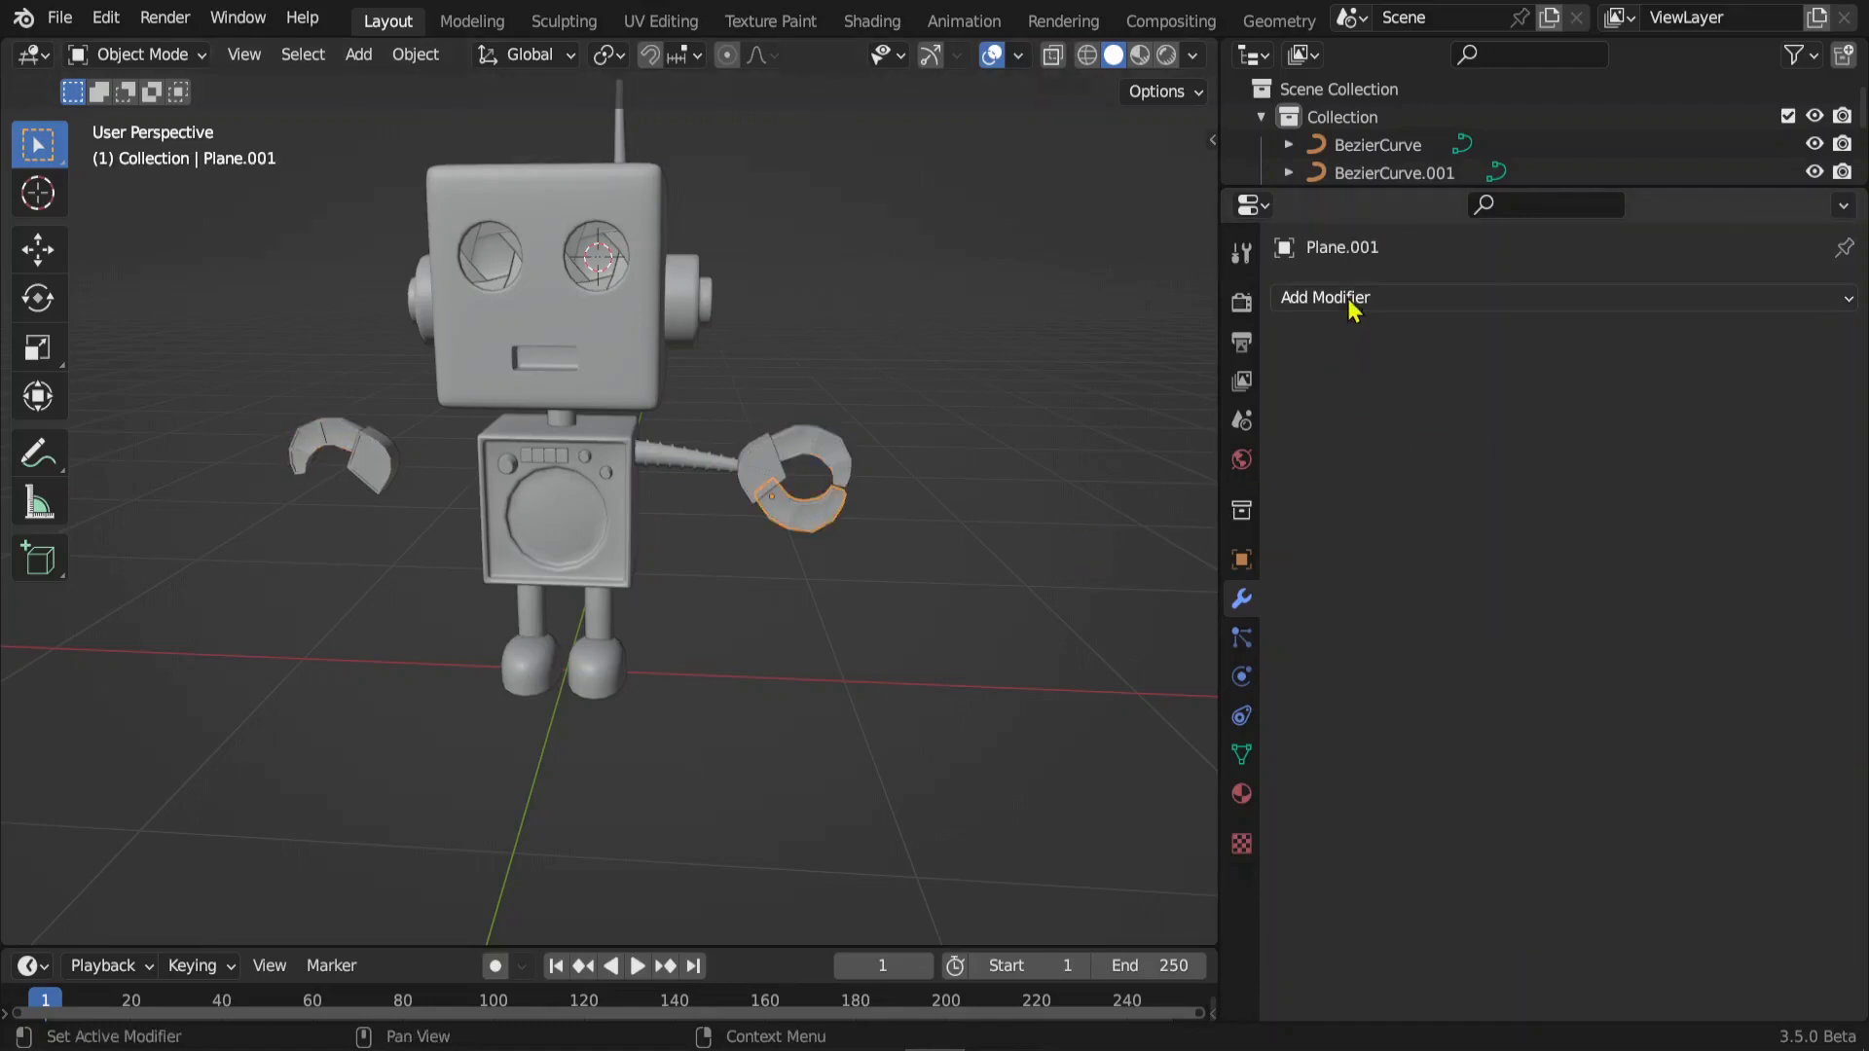
left_click(1285, 298)
left_click(1304, 623)
left_click(1655, 485)
left_click(1581, 560)
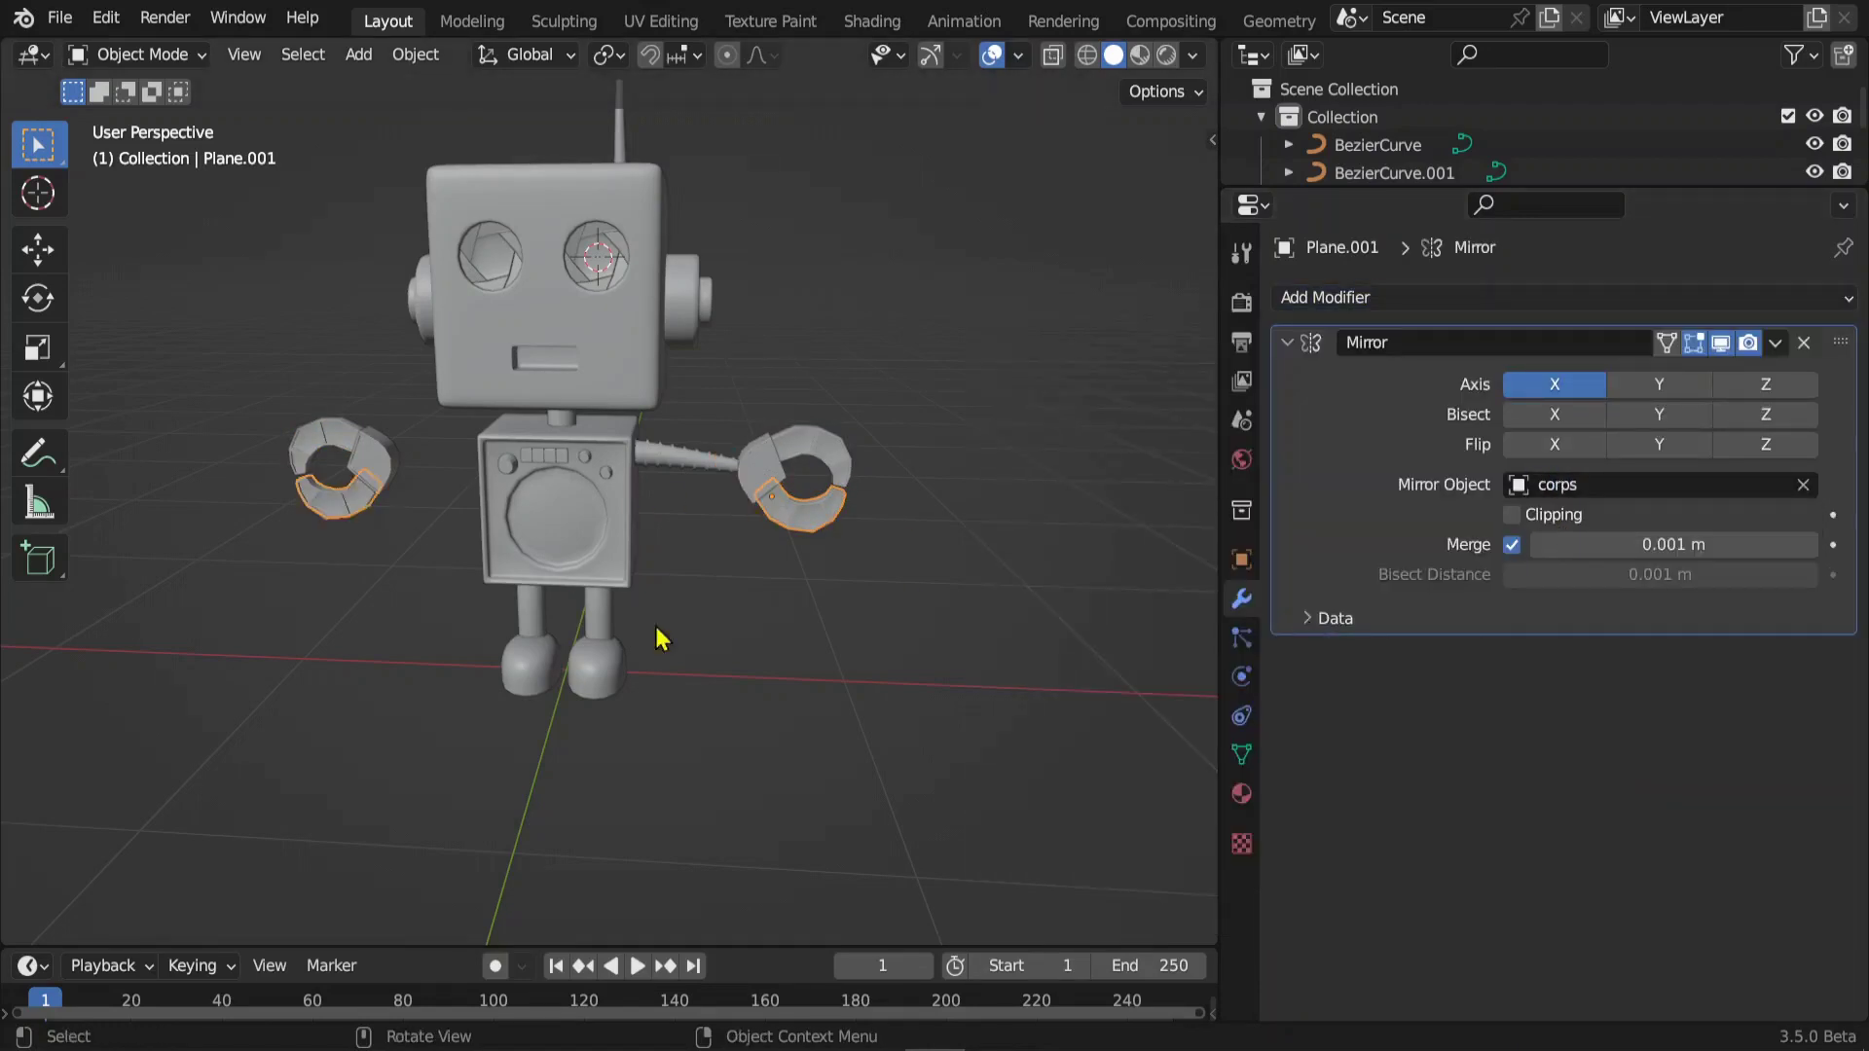
middle_click_drag(659, 639, 689, 593)
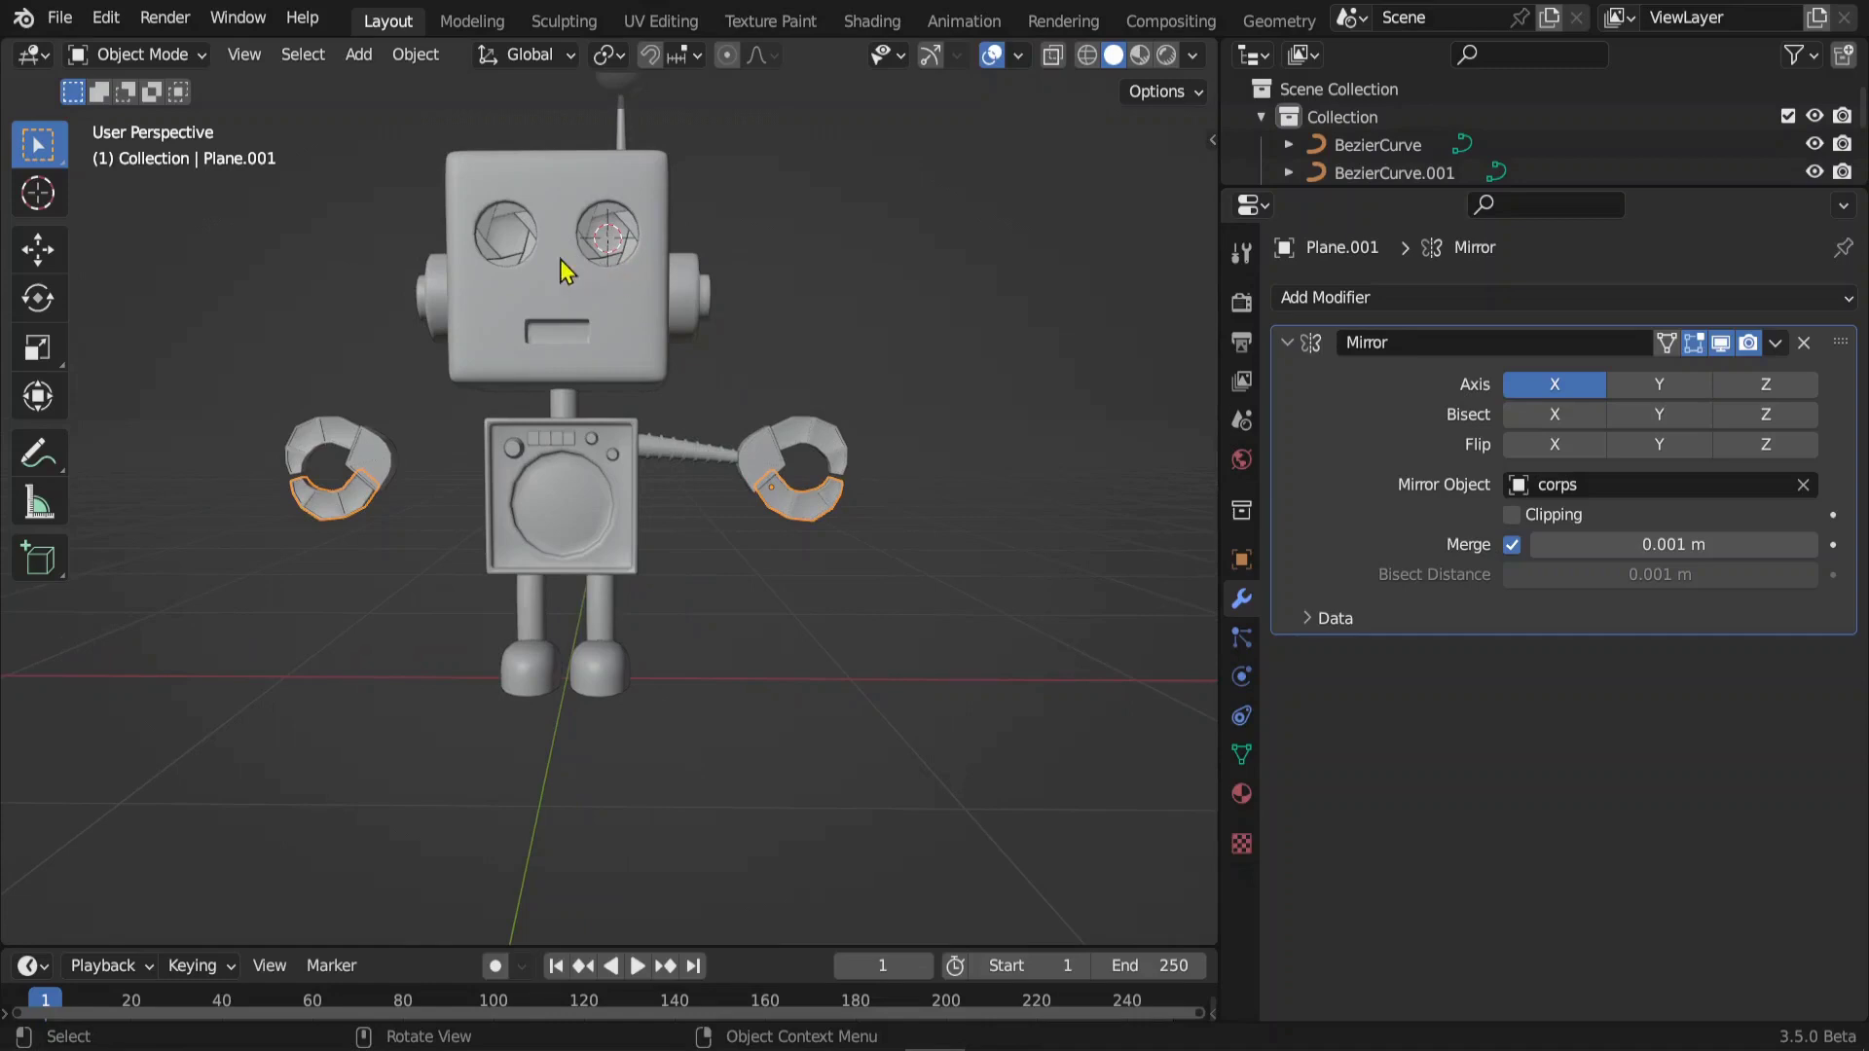
- Delete the wireframe ring Circle.002 from the left eye
left_click(507, 227)
key("x")
left_click(507, 226)
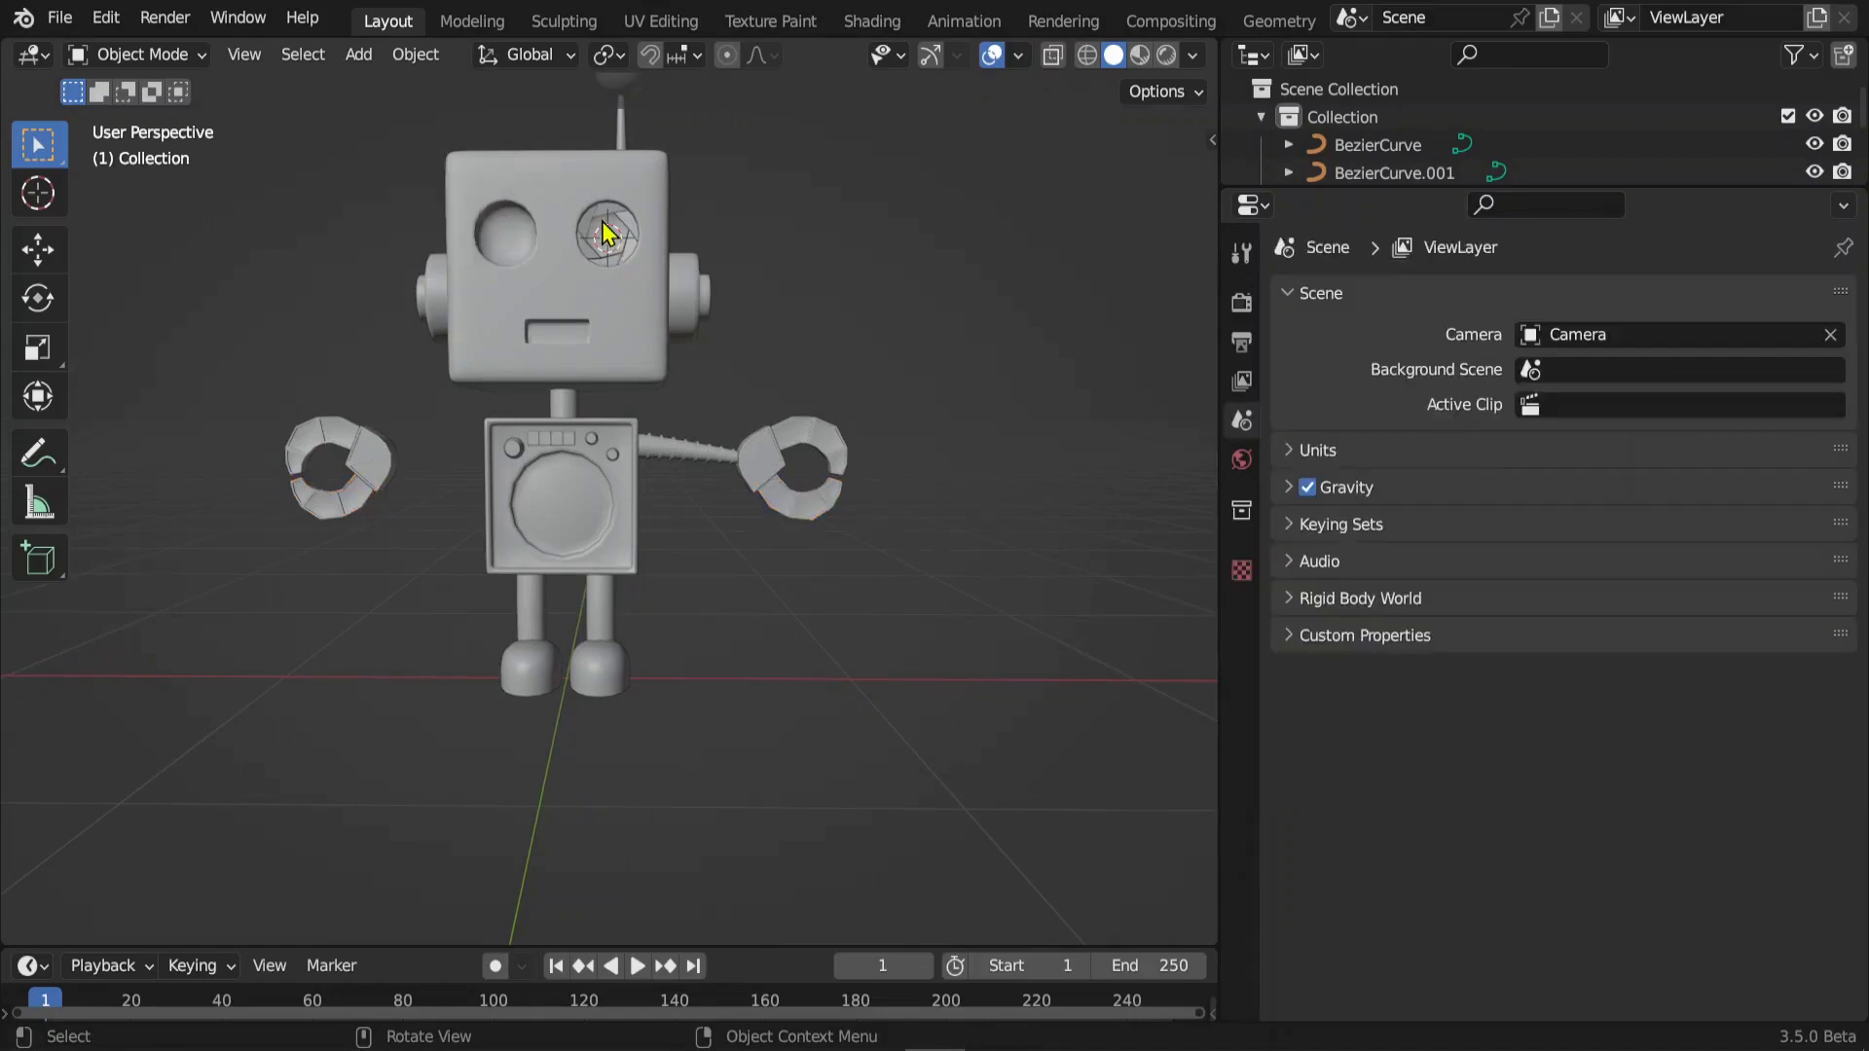
left_click(609, 240)
scroll(665, 292, "up", 2)
middle_click_drag(665, 292, 718, 446, "shift")
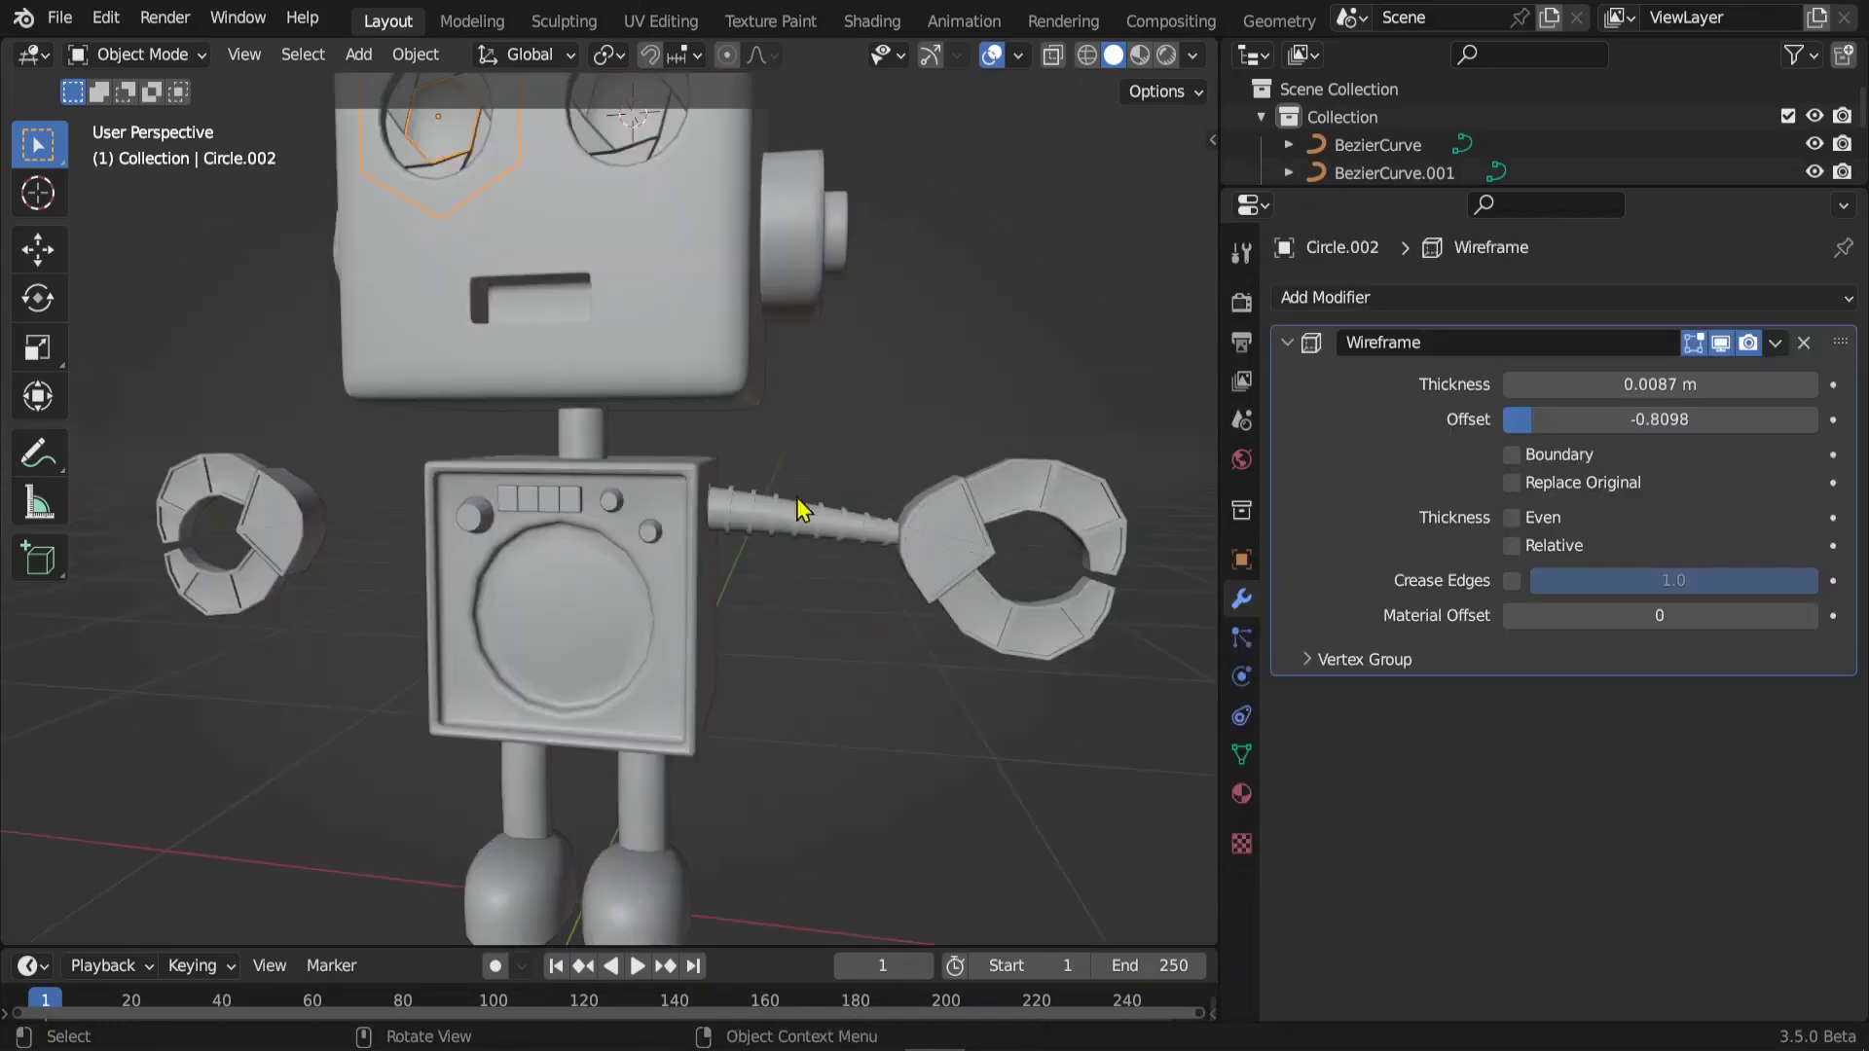
left_click(799, 508)
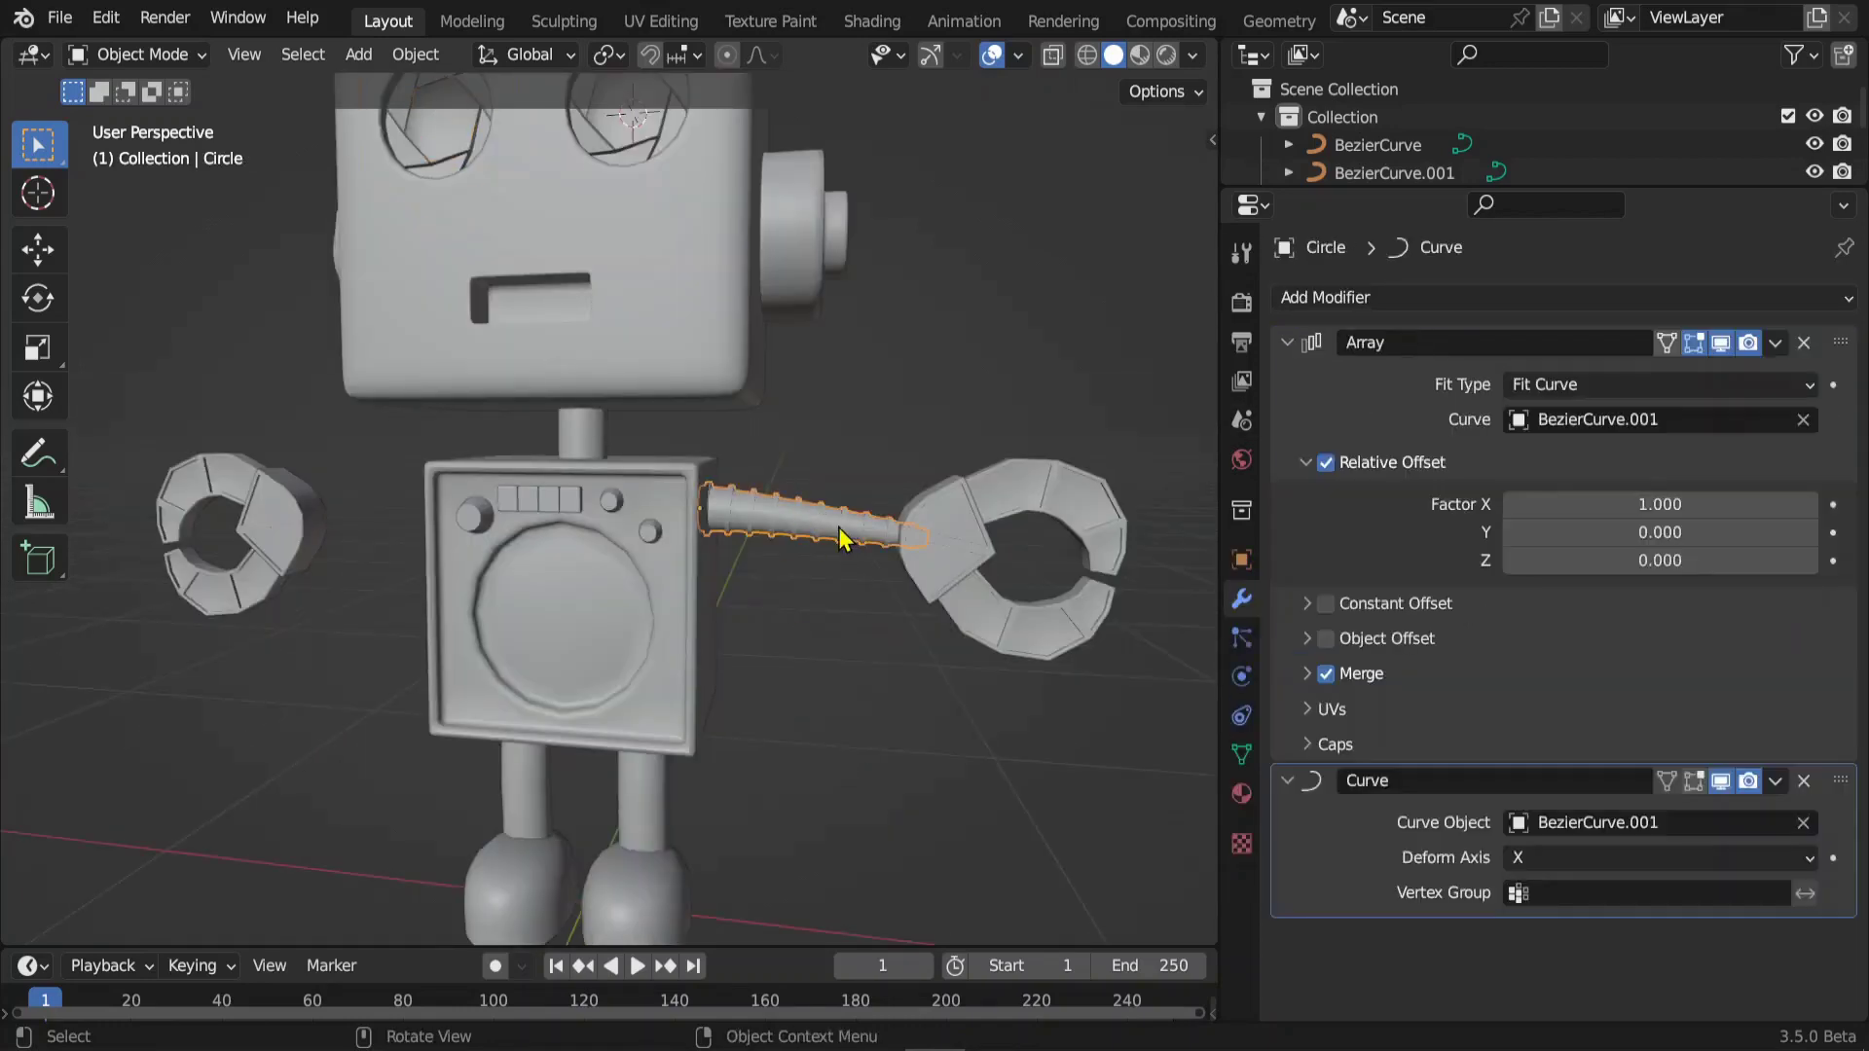
middle_click_drag(691, 642, 695, 634)
left_click(699, 630)
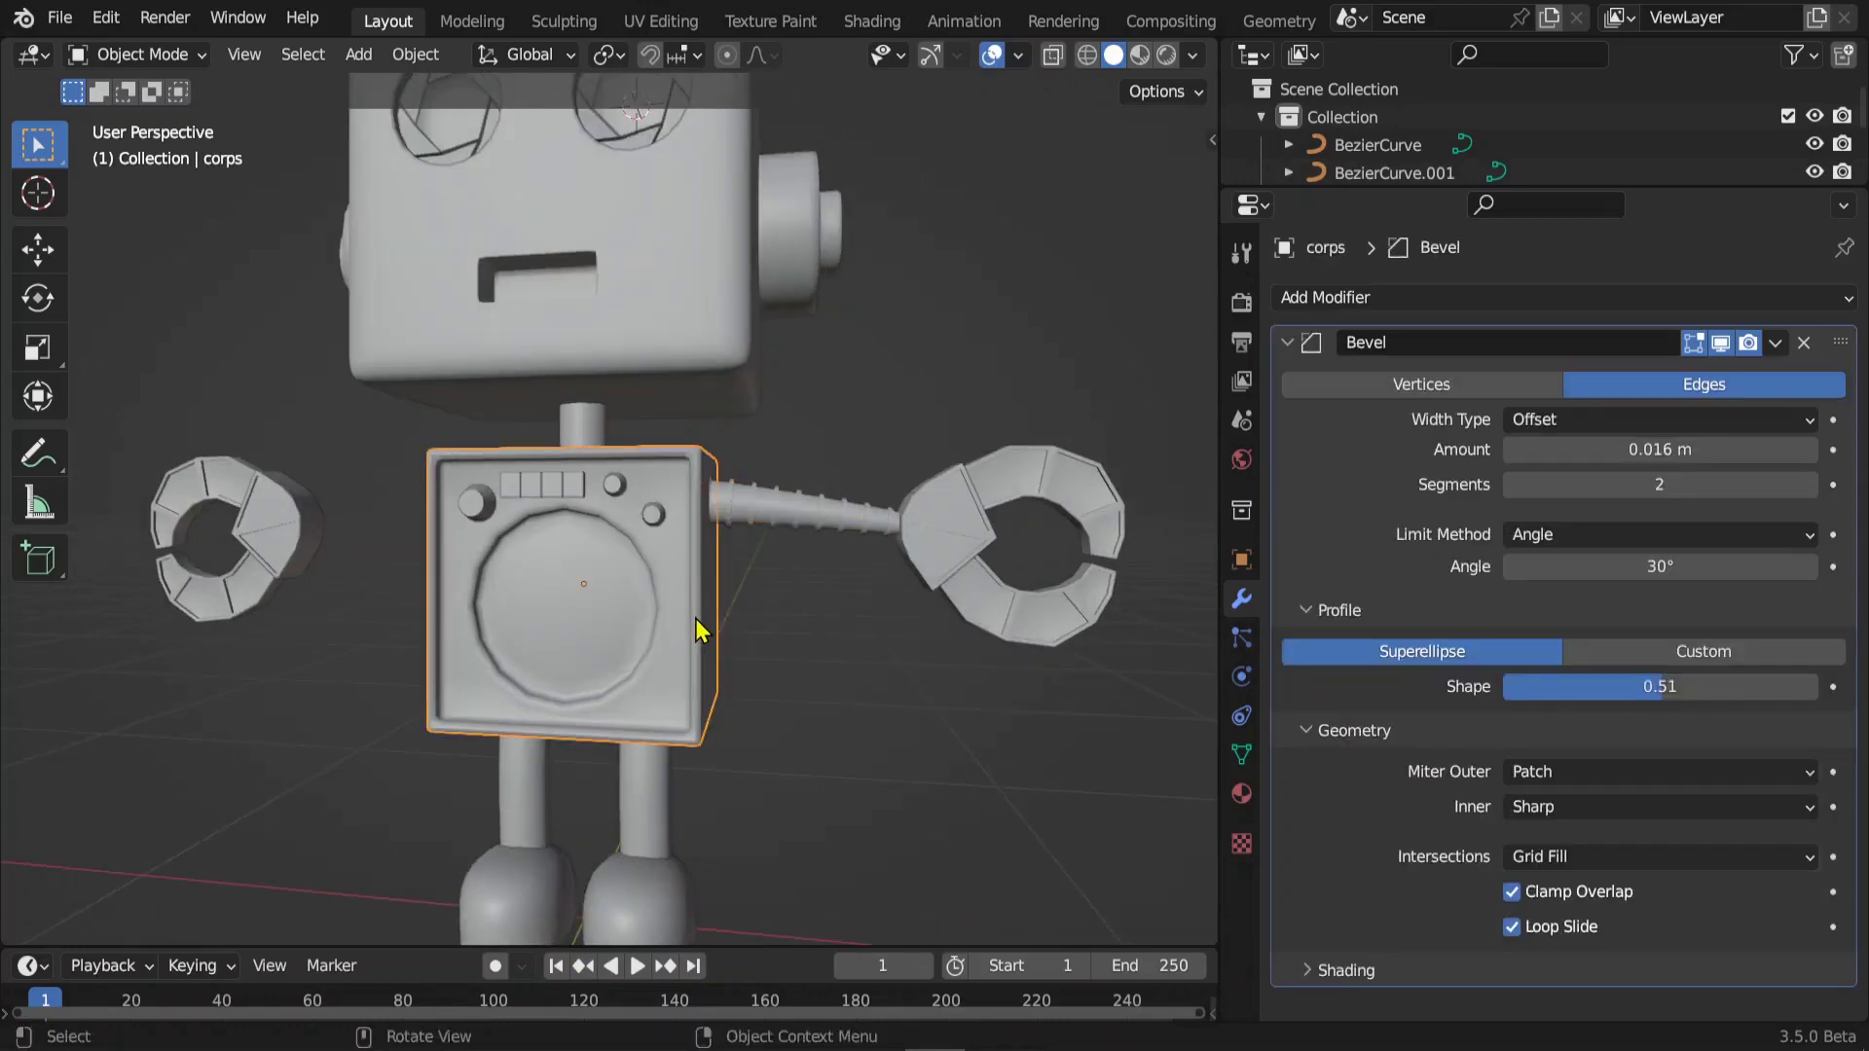
left_click(783, 526)
left_click(968, 535)
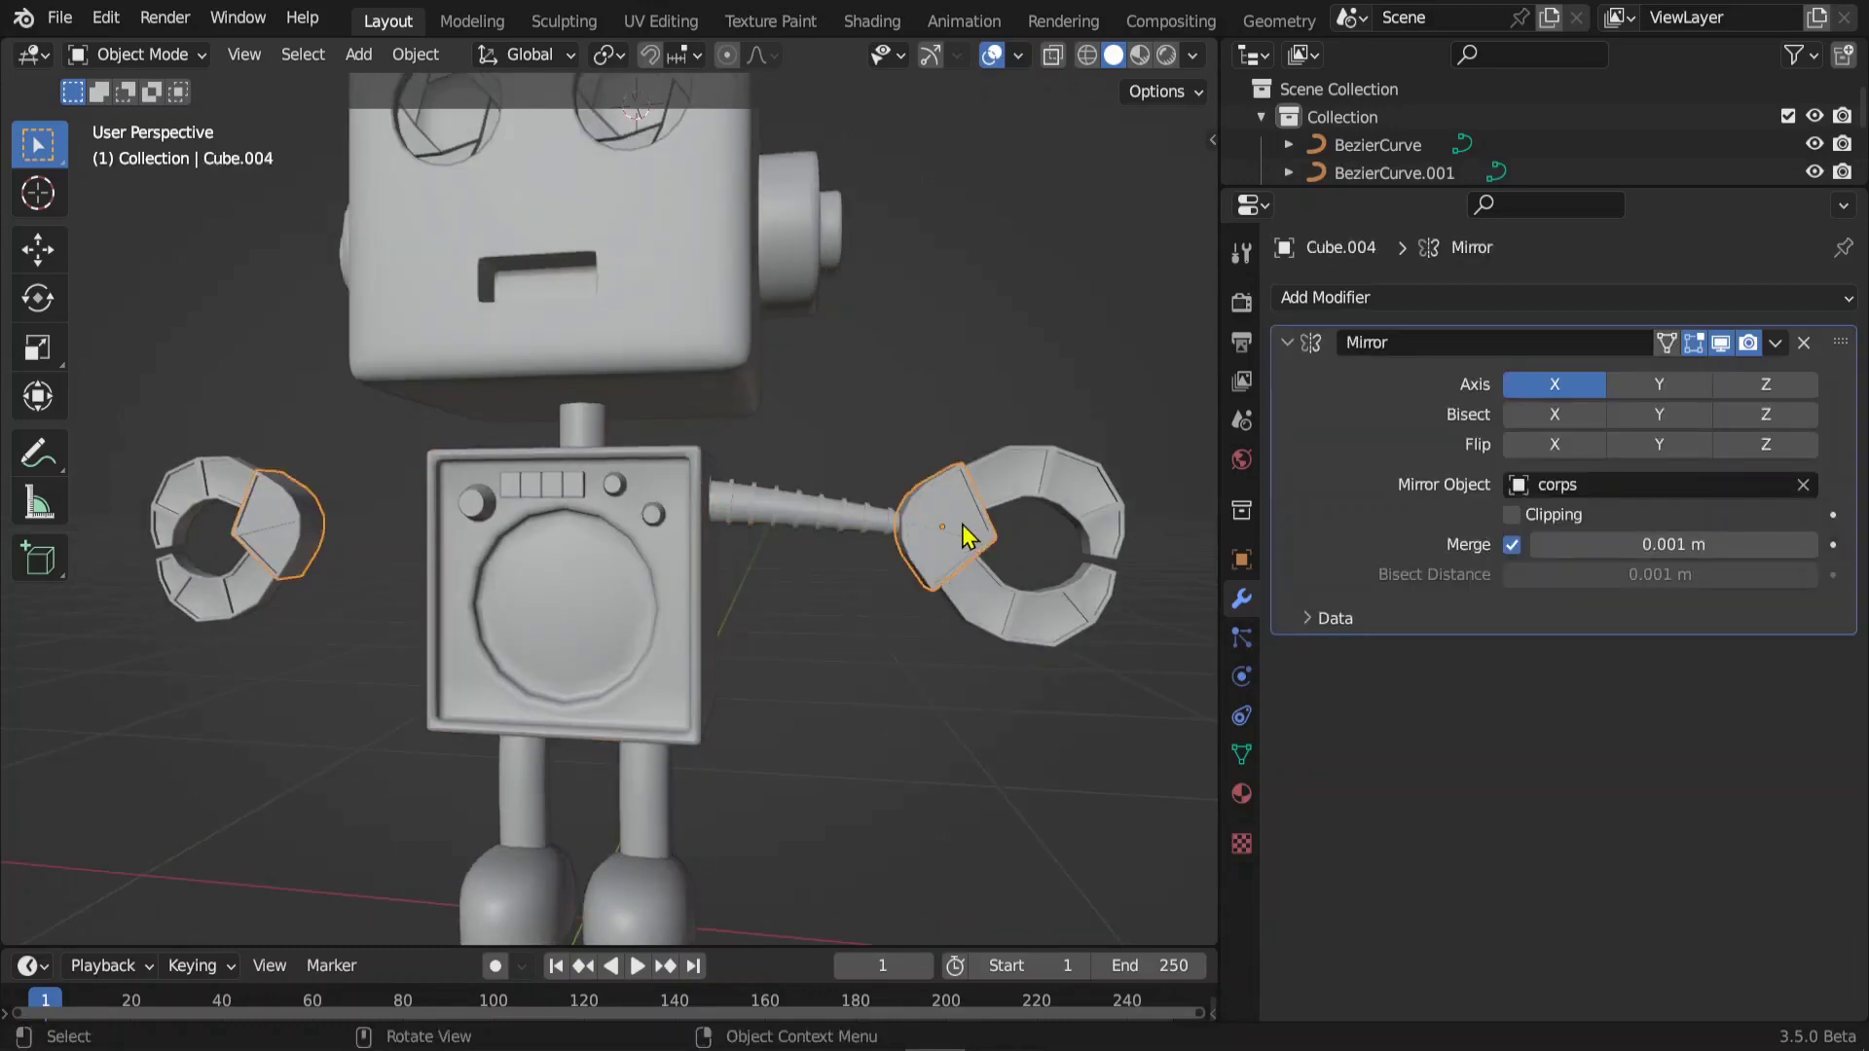
scroll(967, 564, "down", 1)
middle_click_drag(968, 564, 855, 571)
scroll(863, 584, "up", 3)
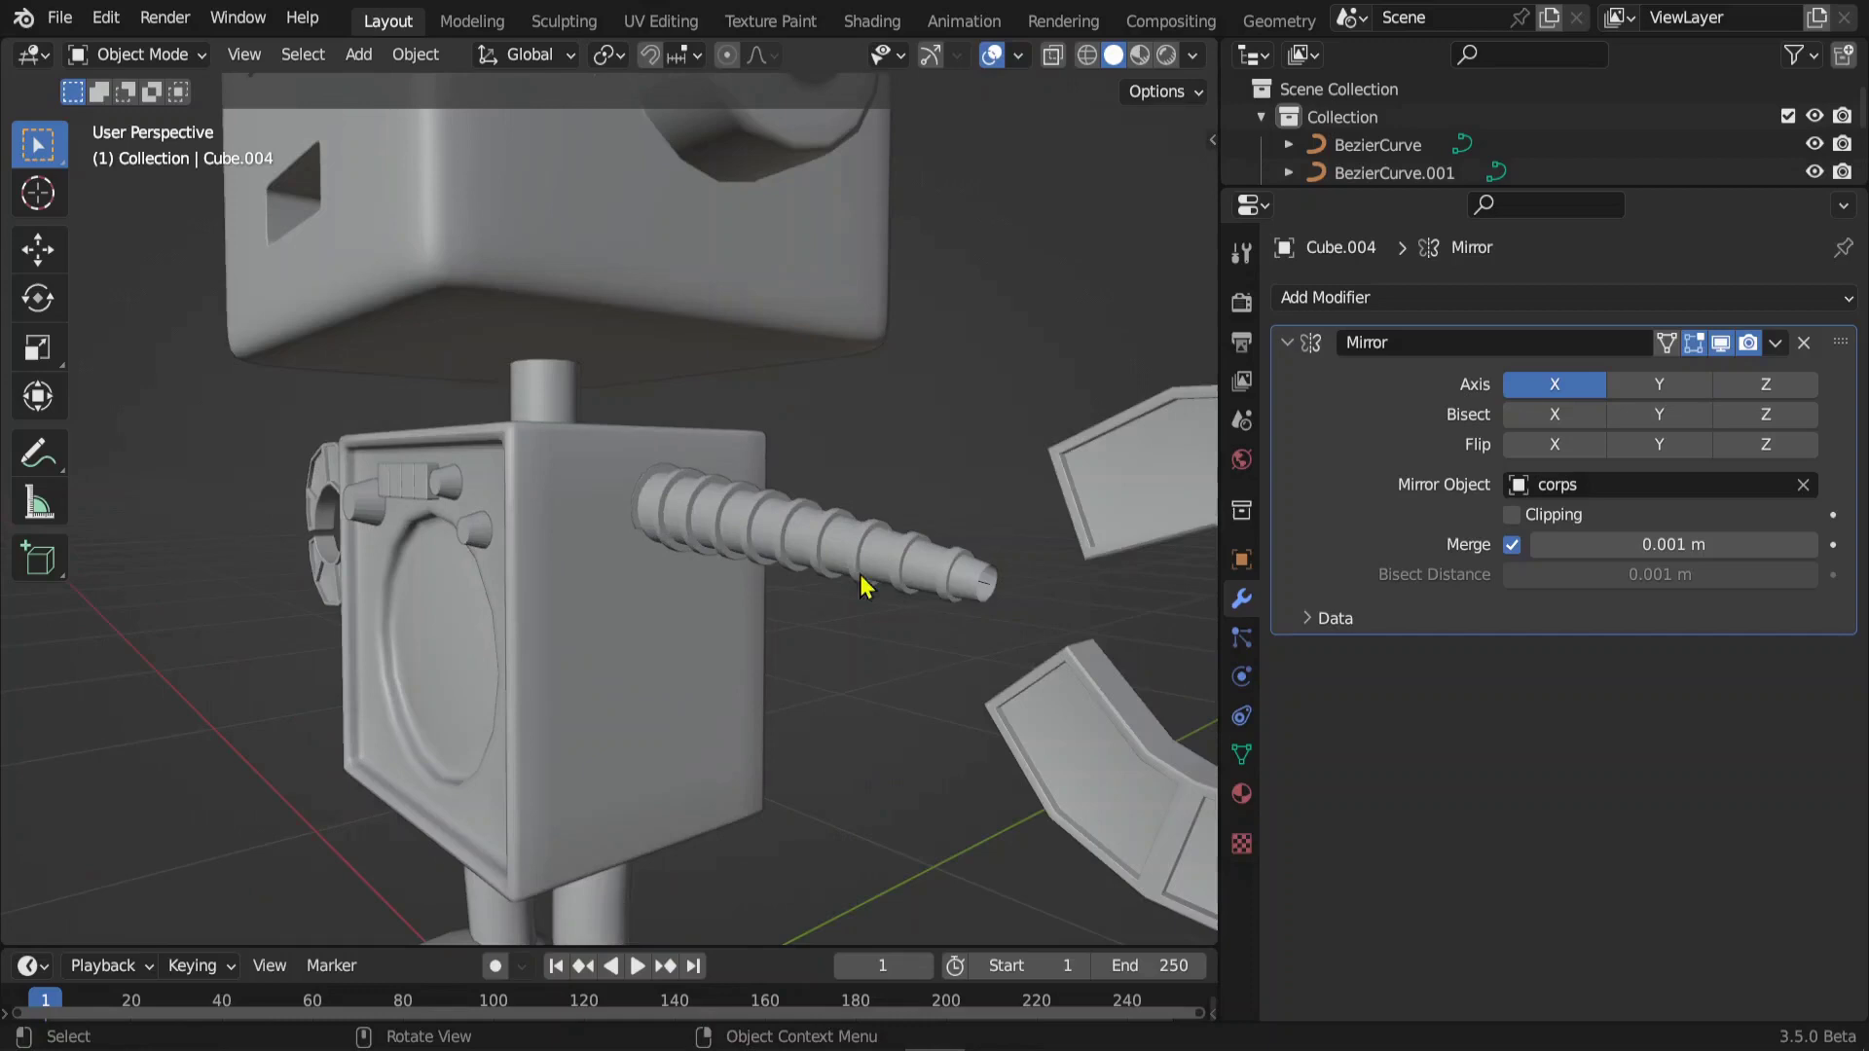
left_click(988, 595)
- Duplicate the screw arm in front view and mirror the copy along X
mouse_move(967, 642)
middle_mouse_down()
mouse_move(926, 639)
mouse_move(935, 543)
middle_mouse_up()
left_click(935, 543)
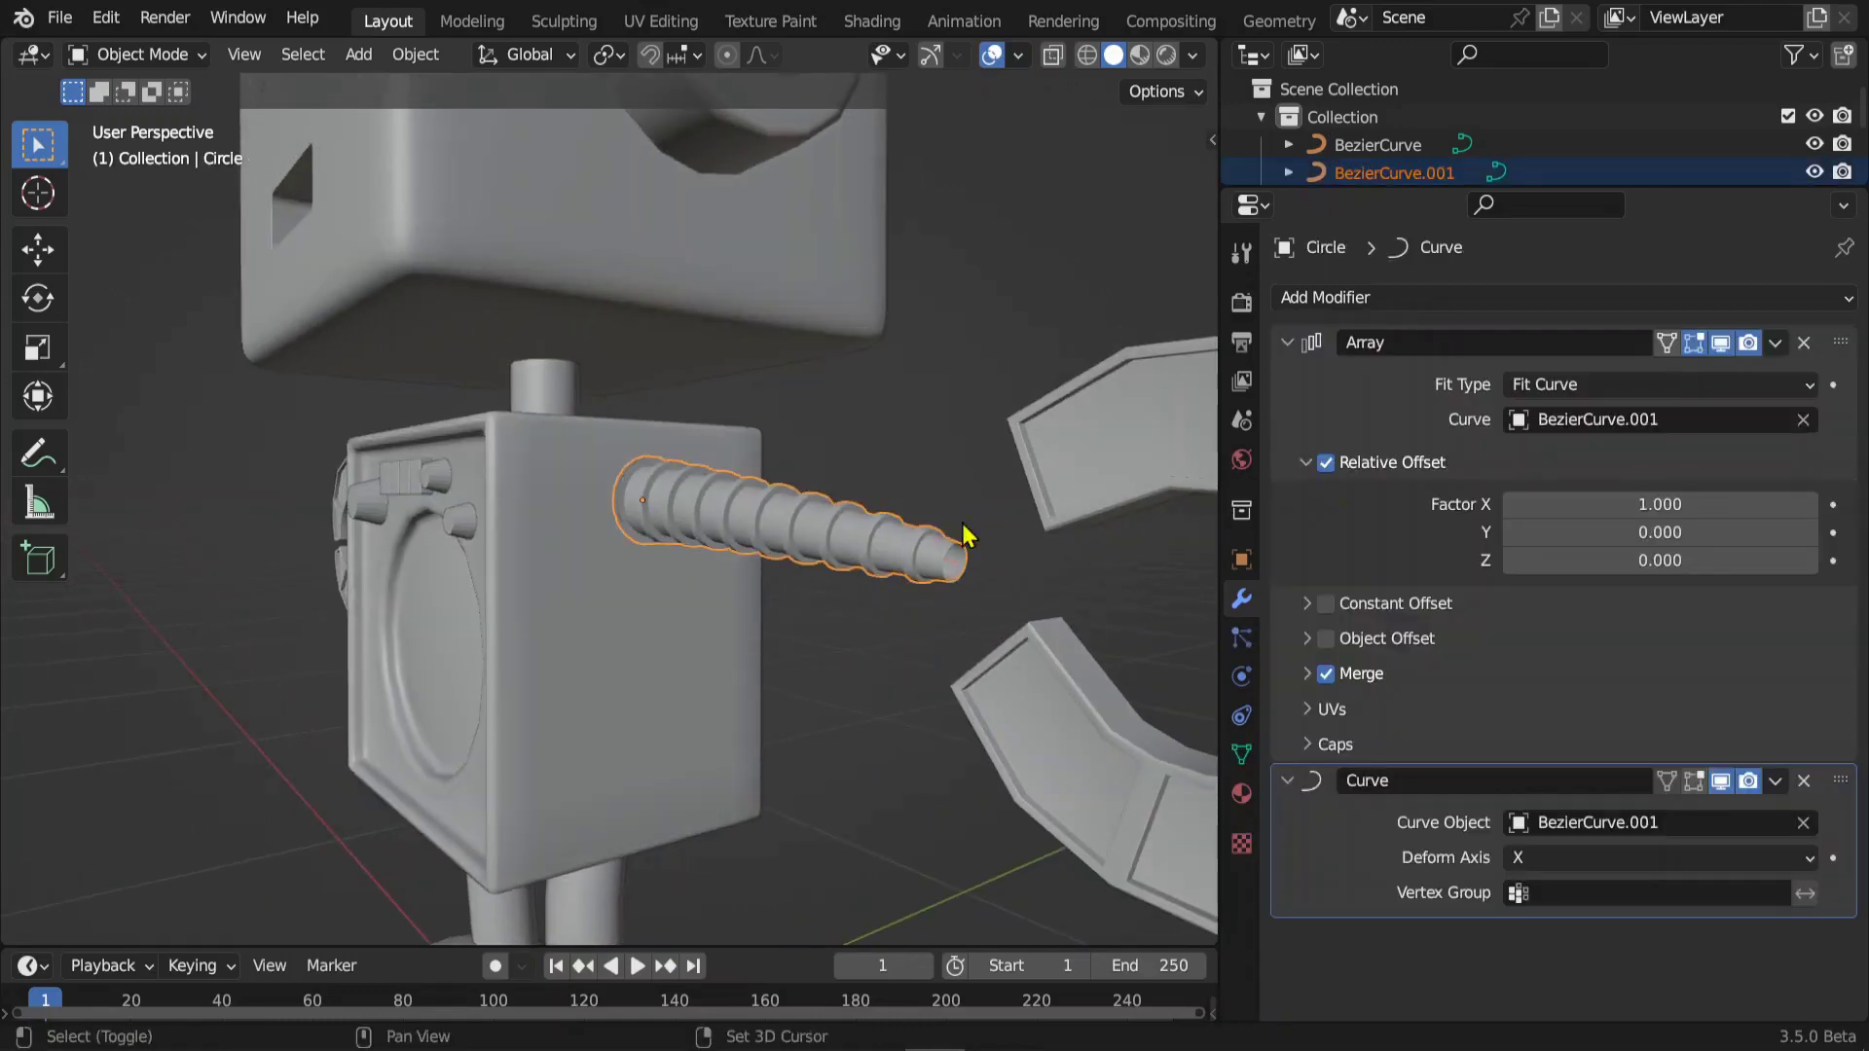
key("KP_1")
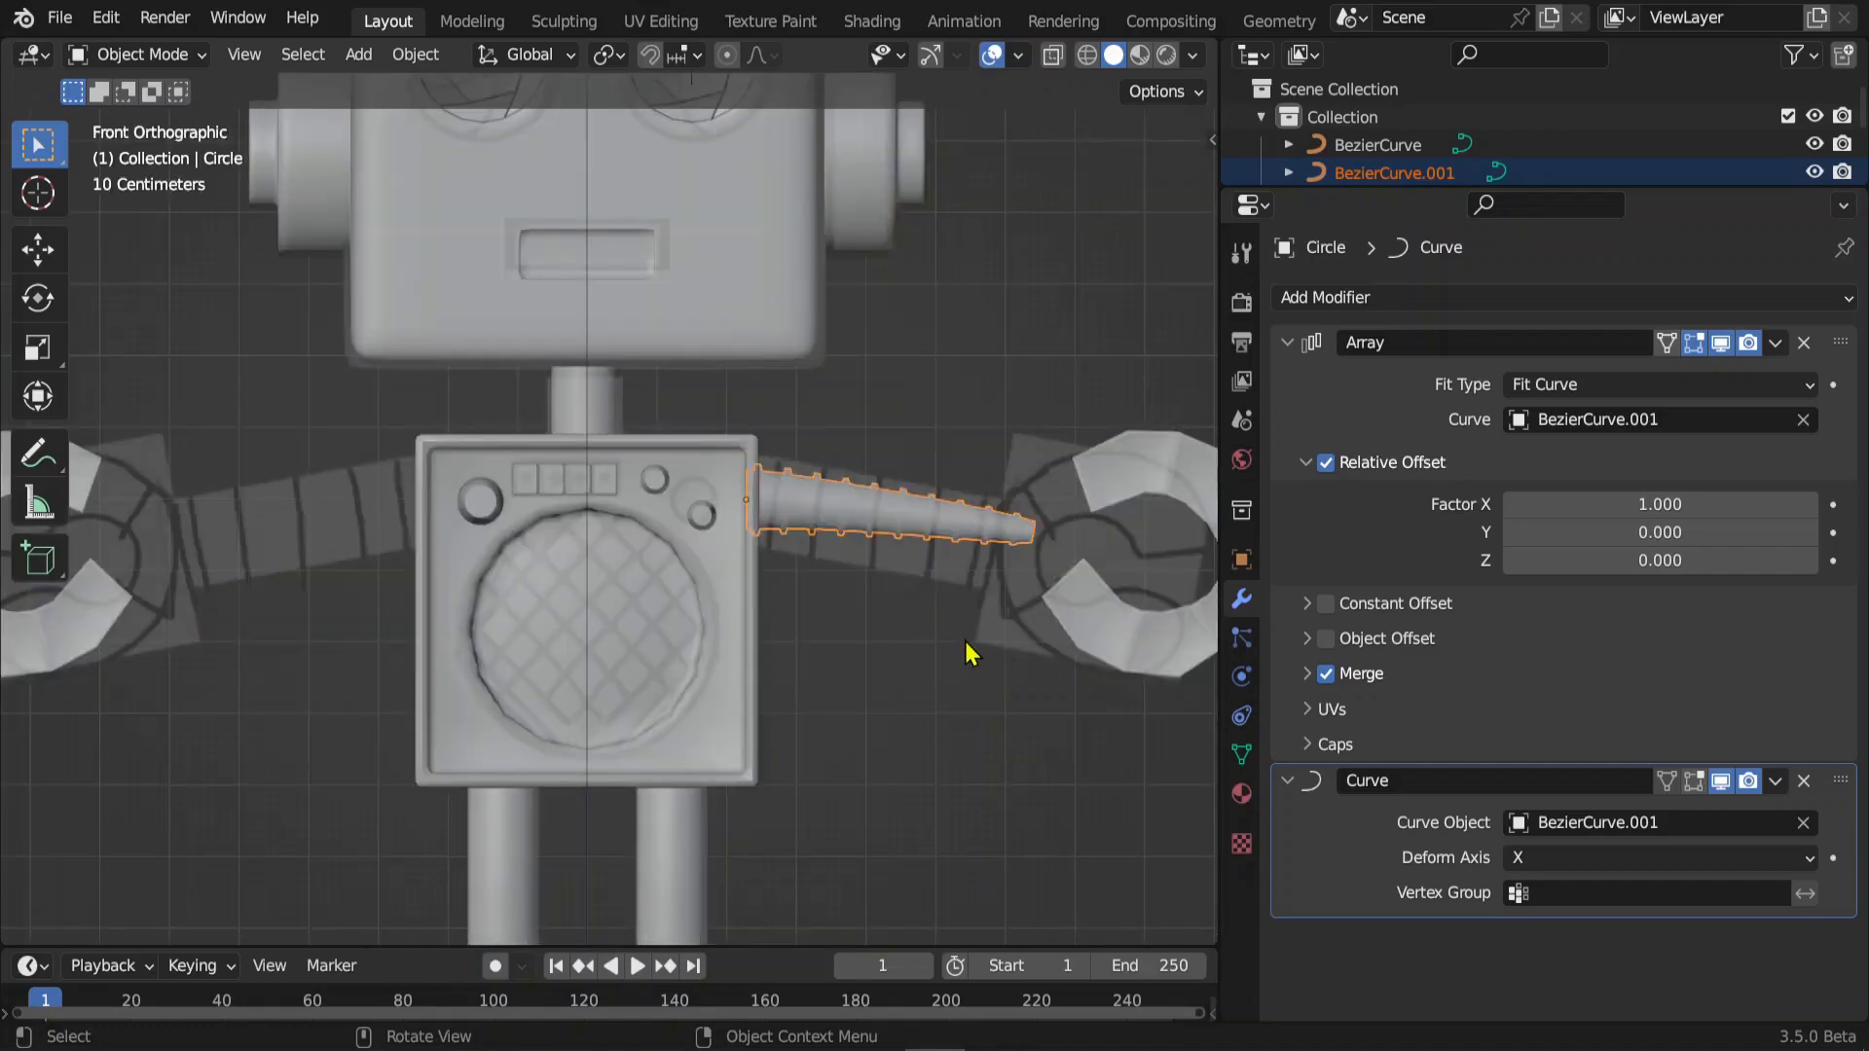
key("shift+d")
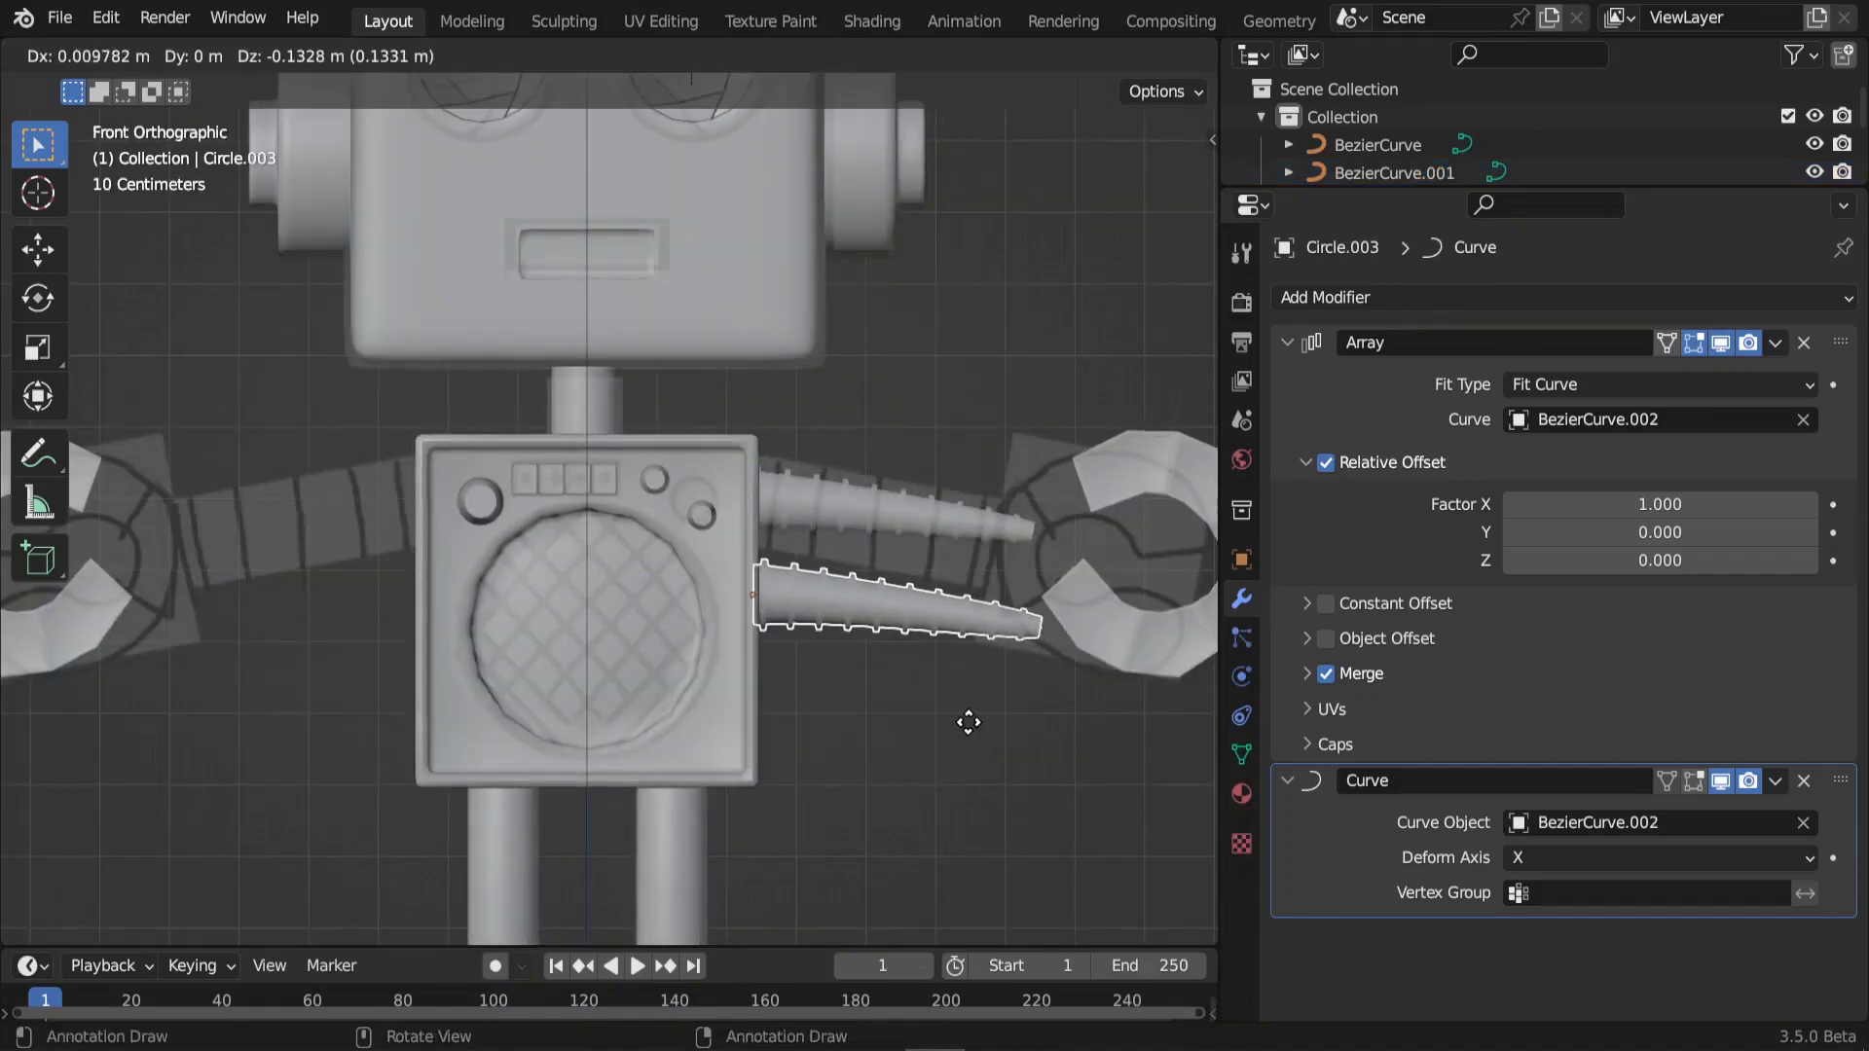
right_click(963, 721)
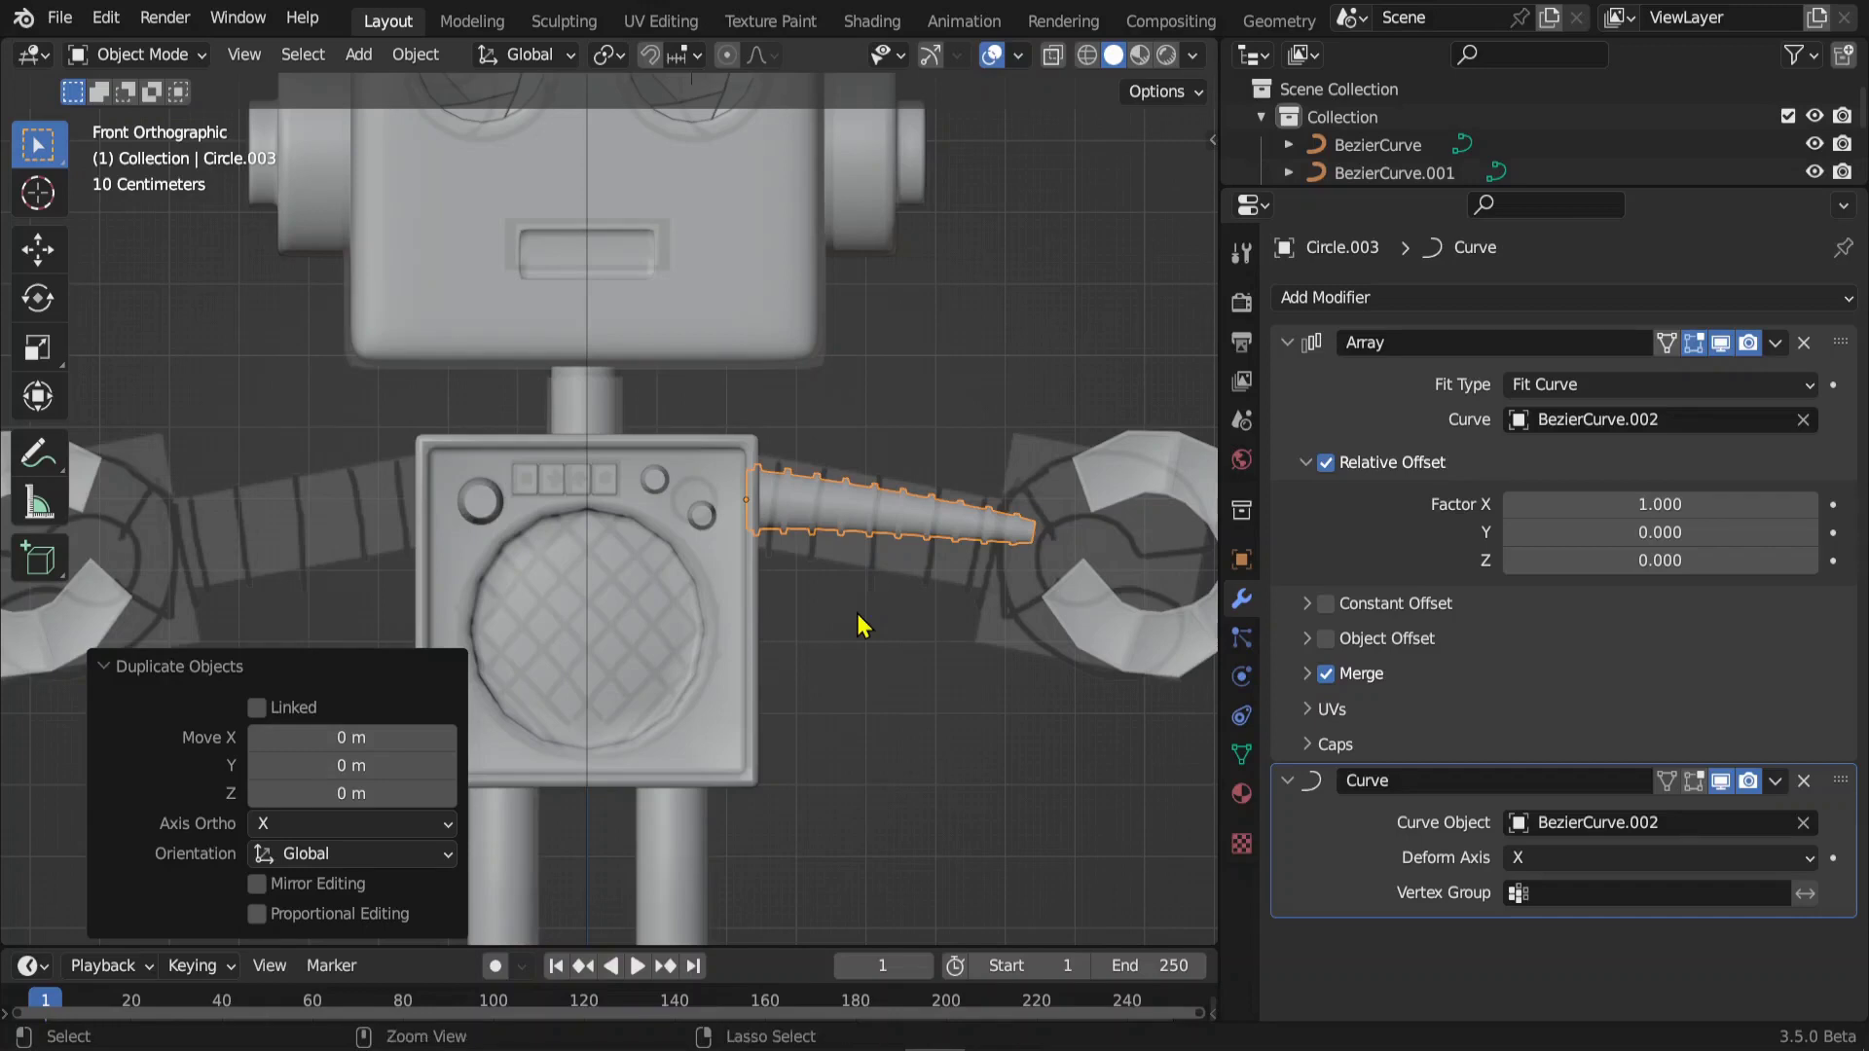
key("ctrl+m")
key("x")
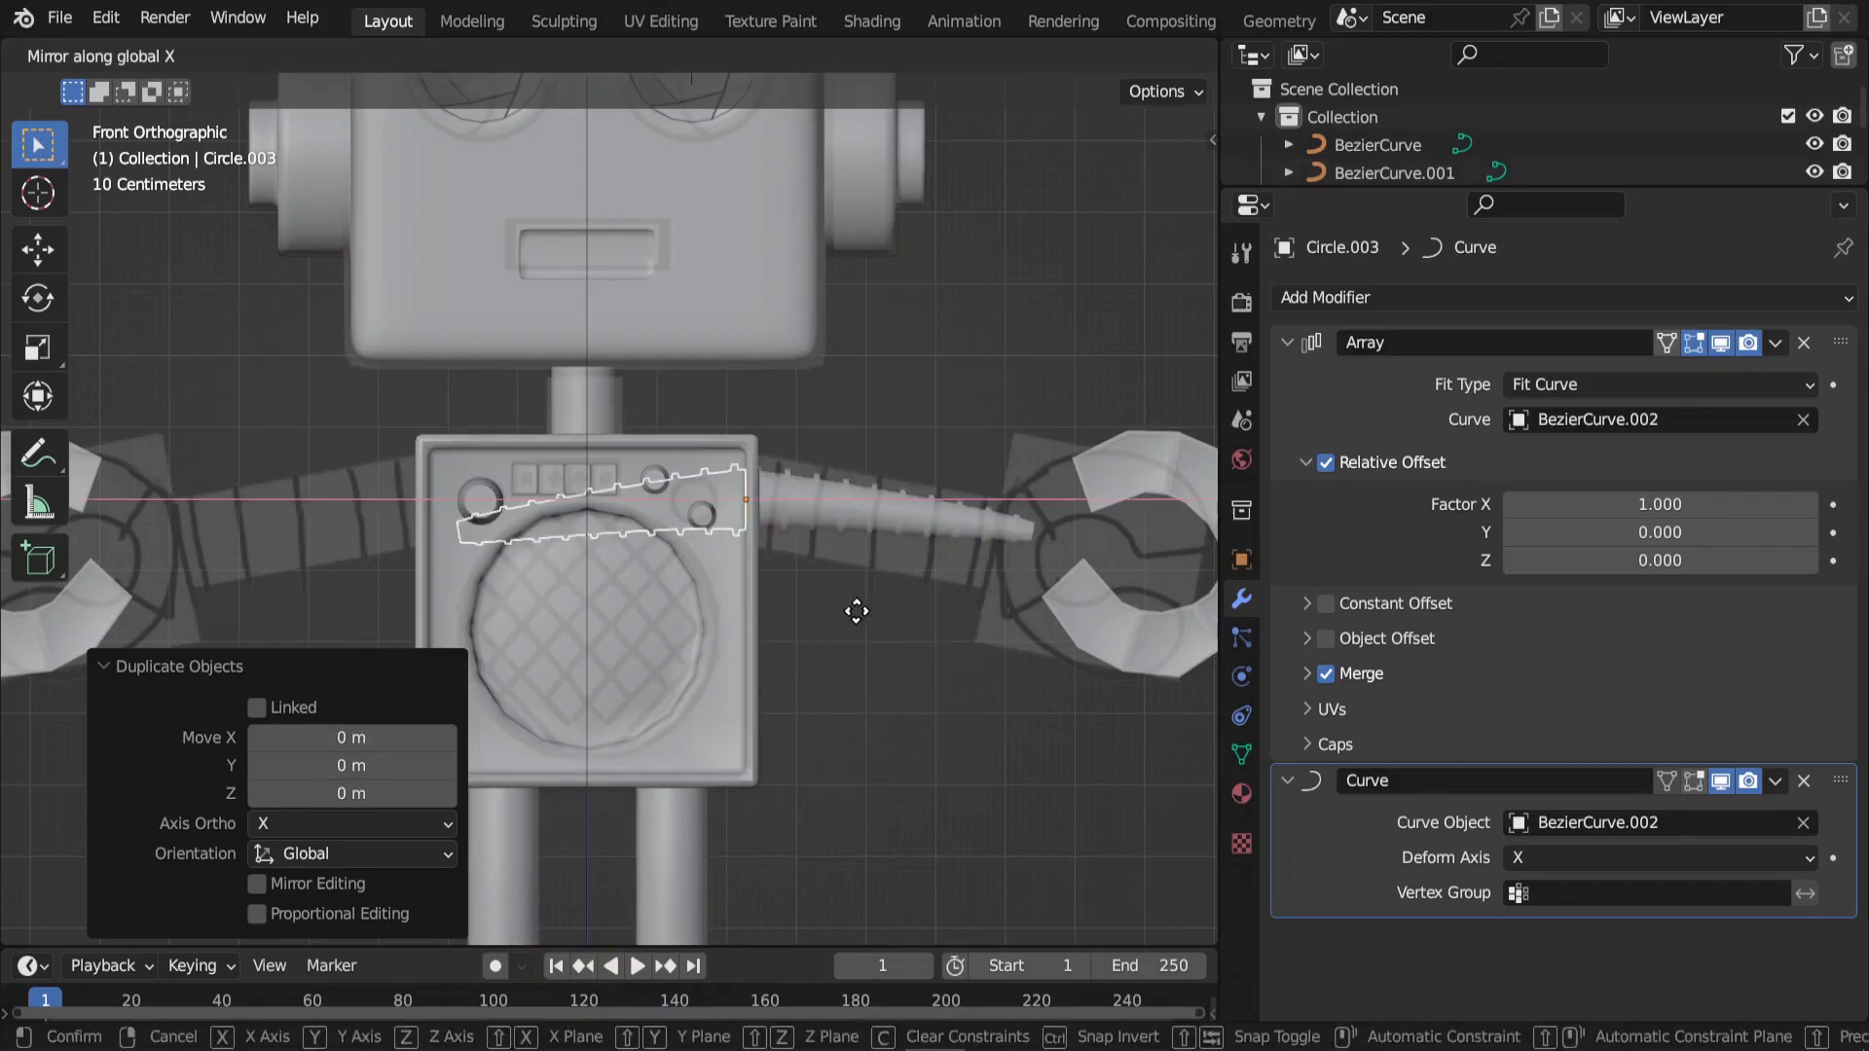
key("Return")
- Move the mirrored arm copy -0.45 m along X to the body's other side
key("g")
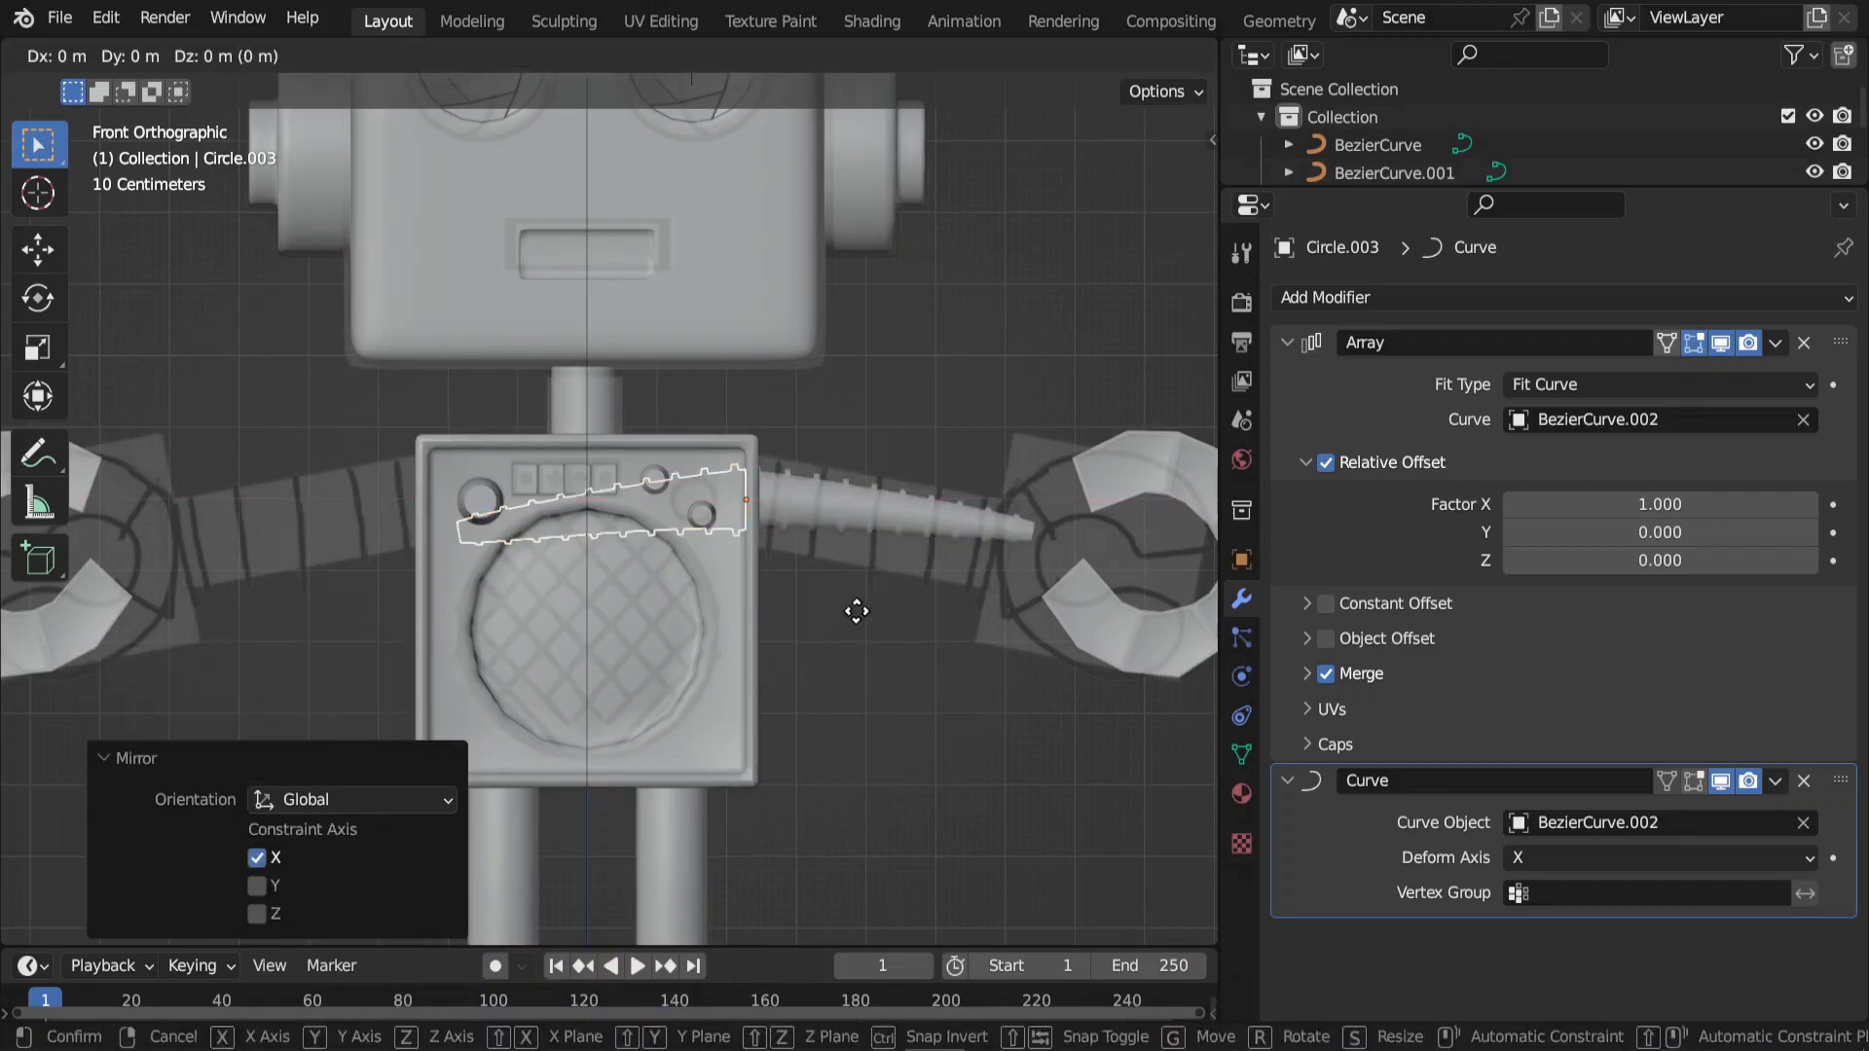
key("x")
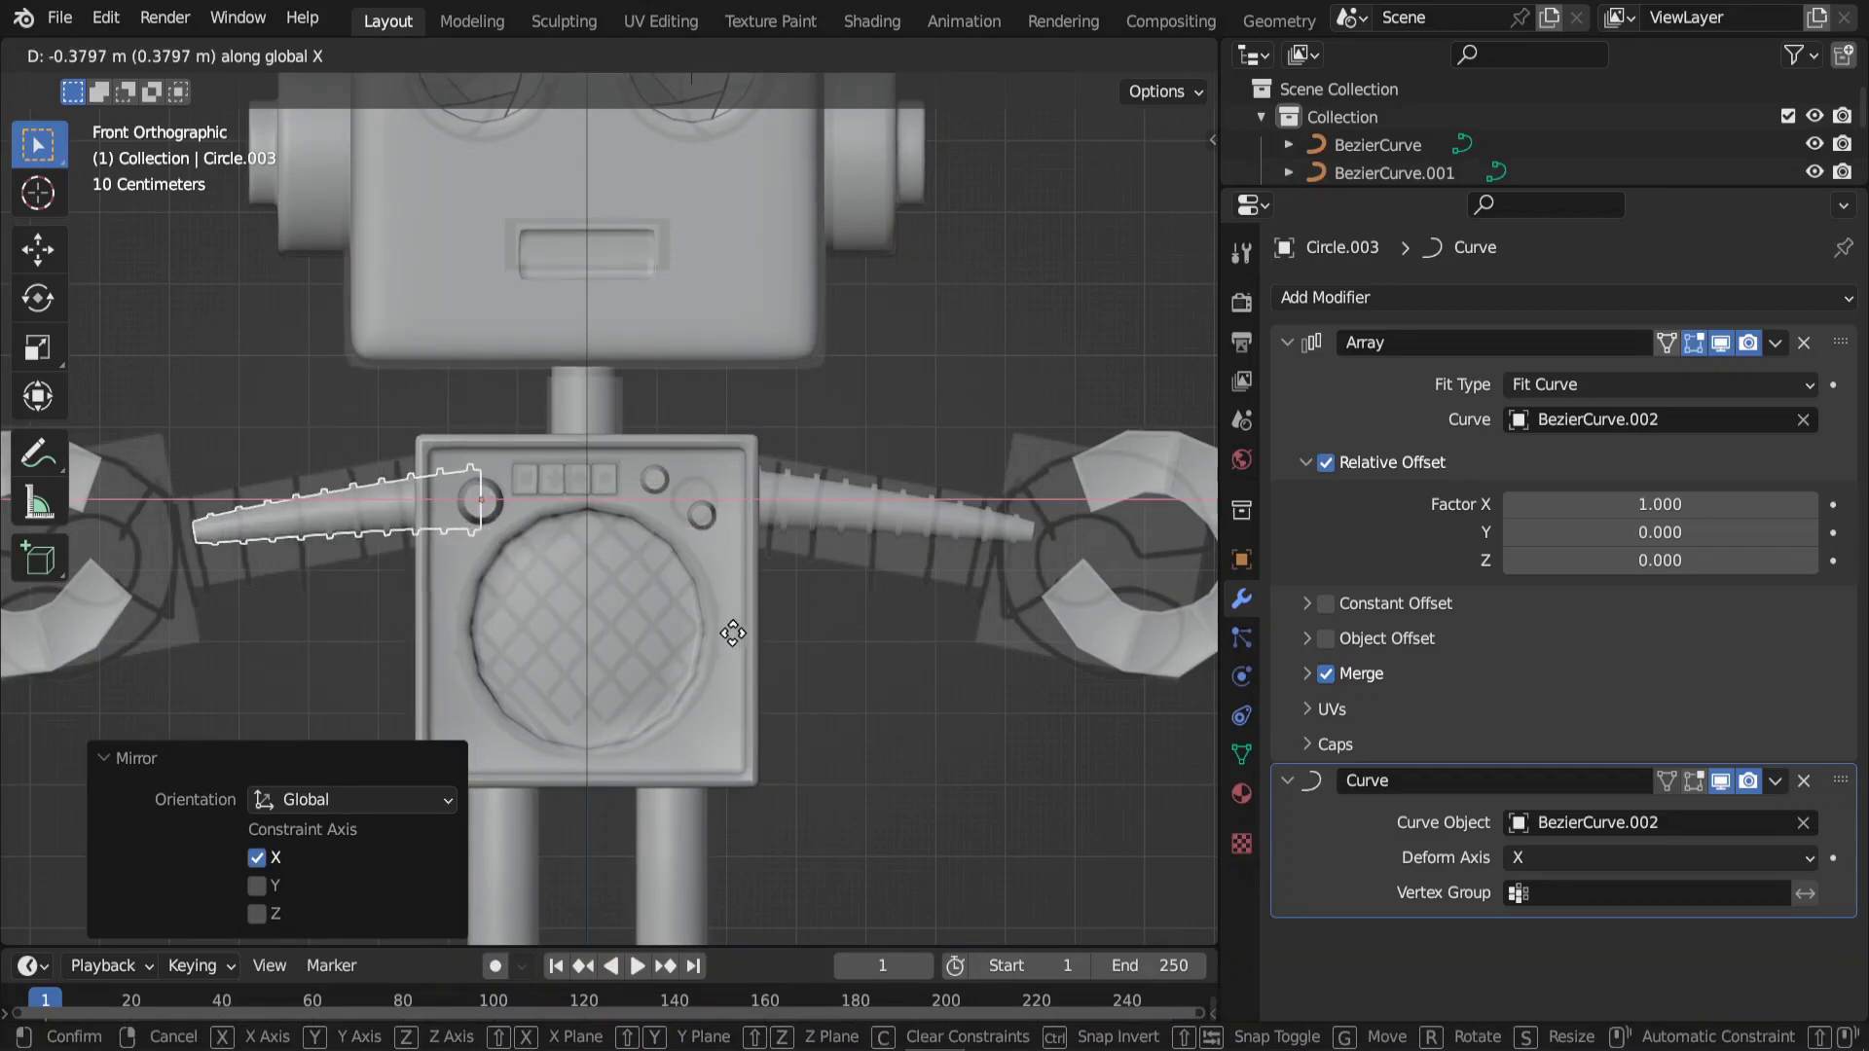
left_click(353, 667)
scroll(417, 521, "up", 4)
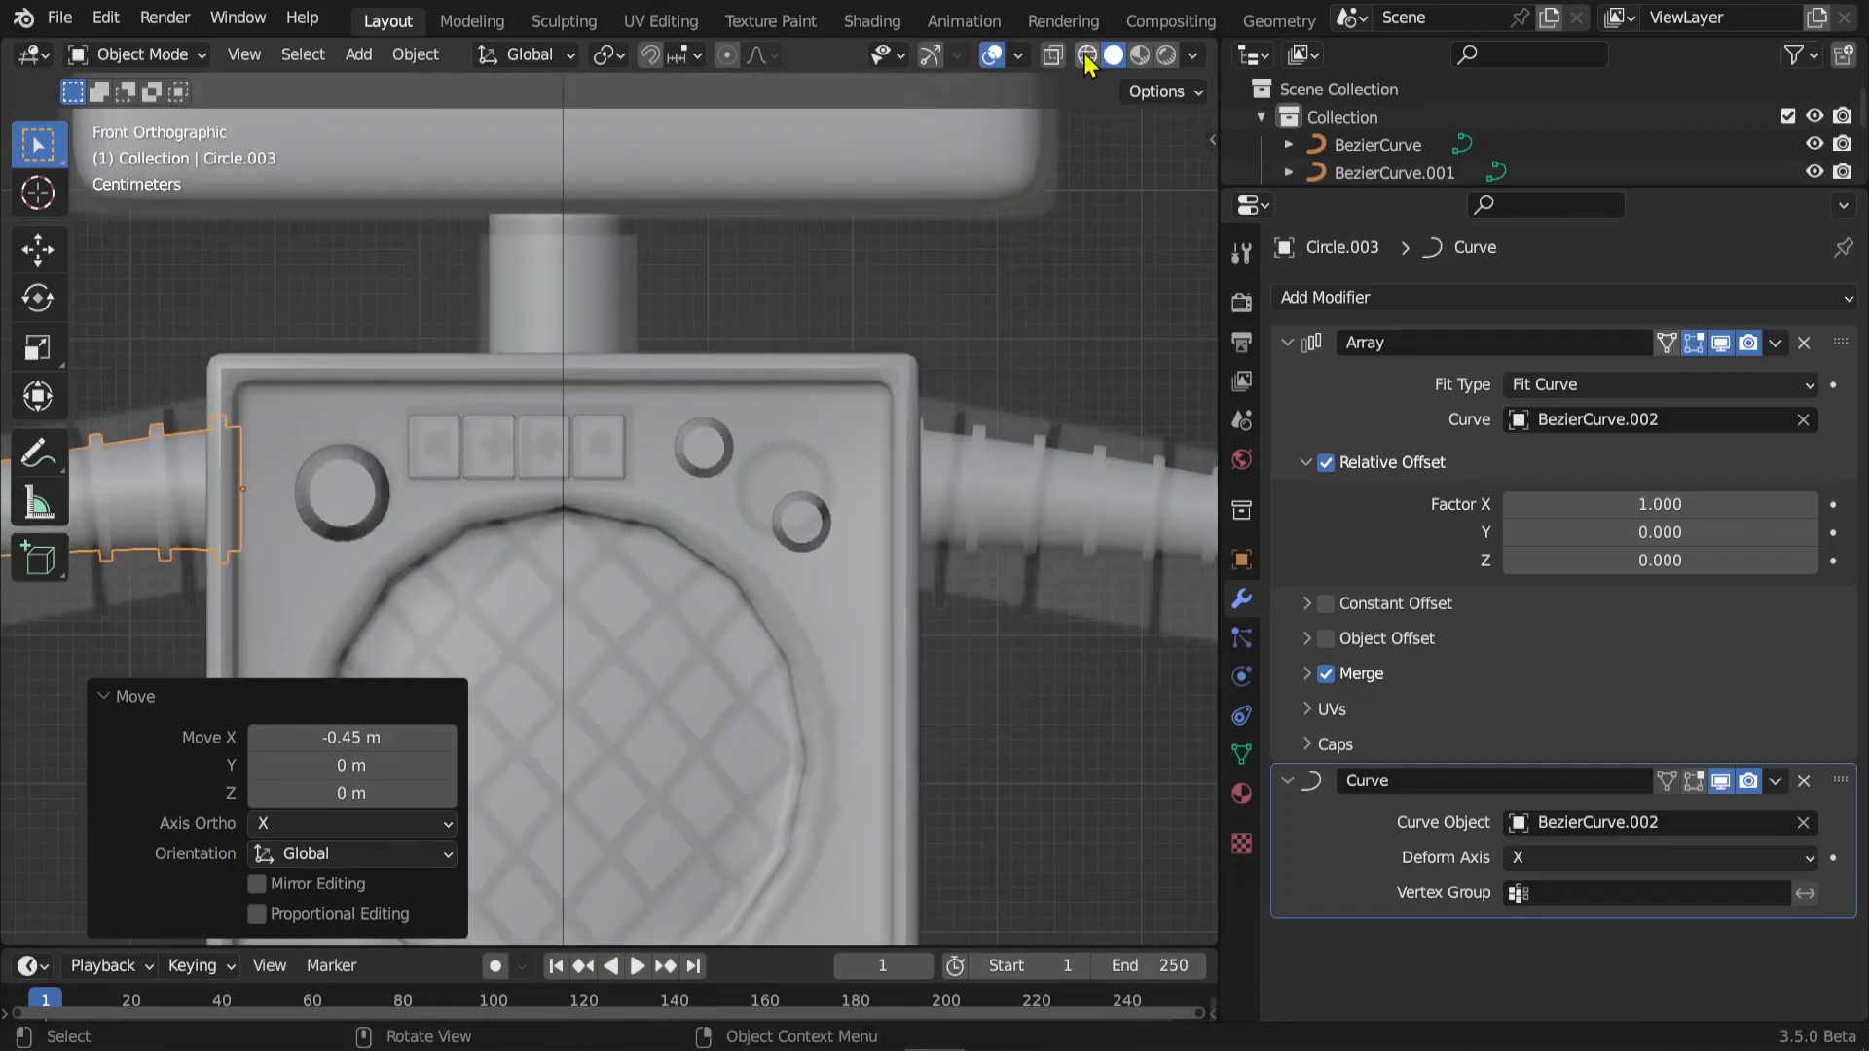
- Switch to wireframe display and hide the reference image frame
left_click(1087, 56)
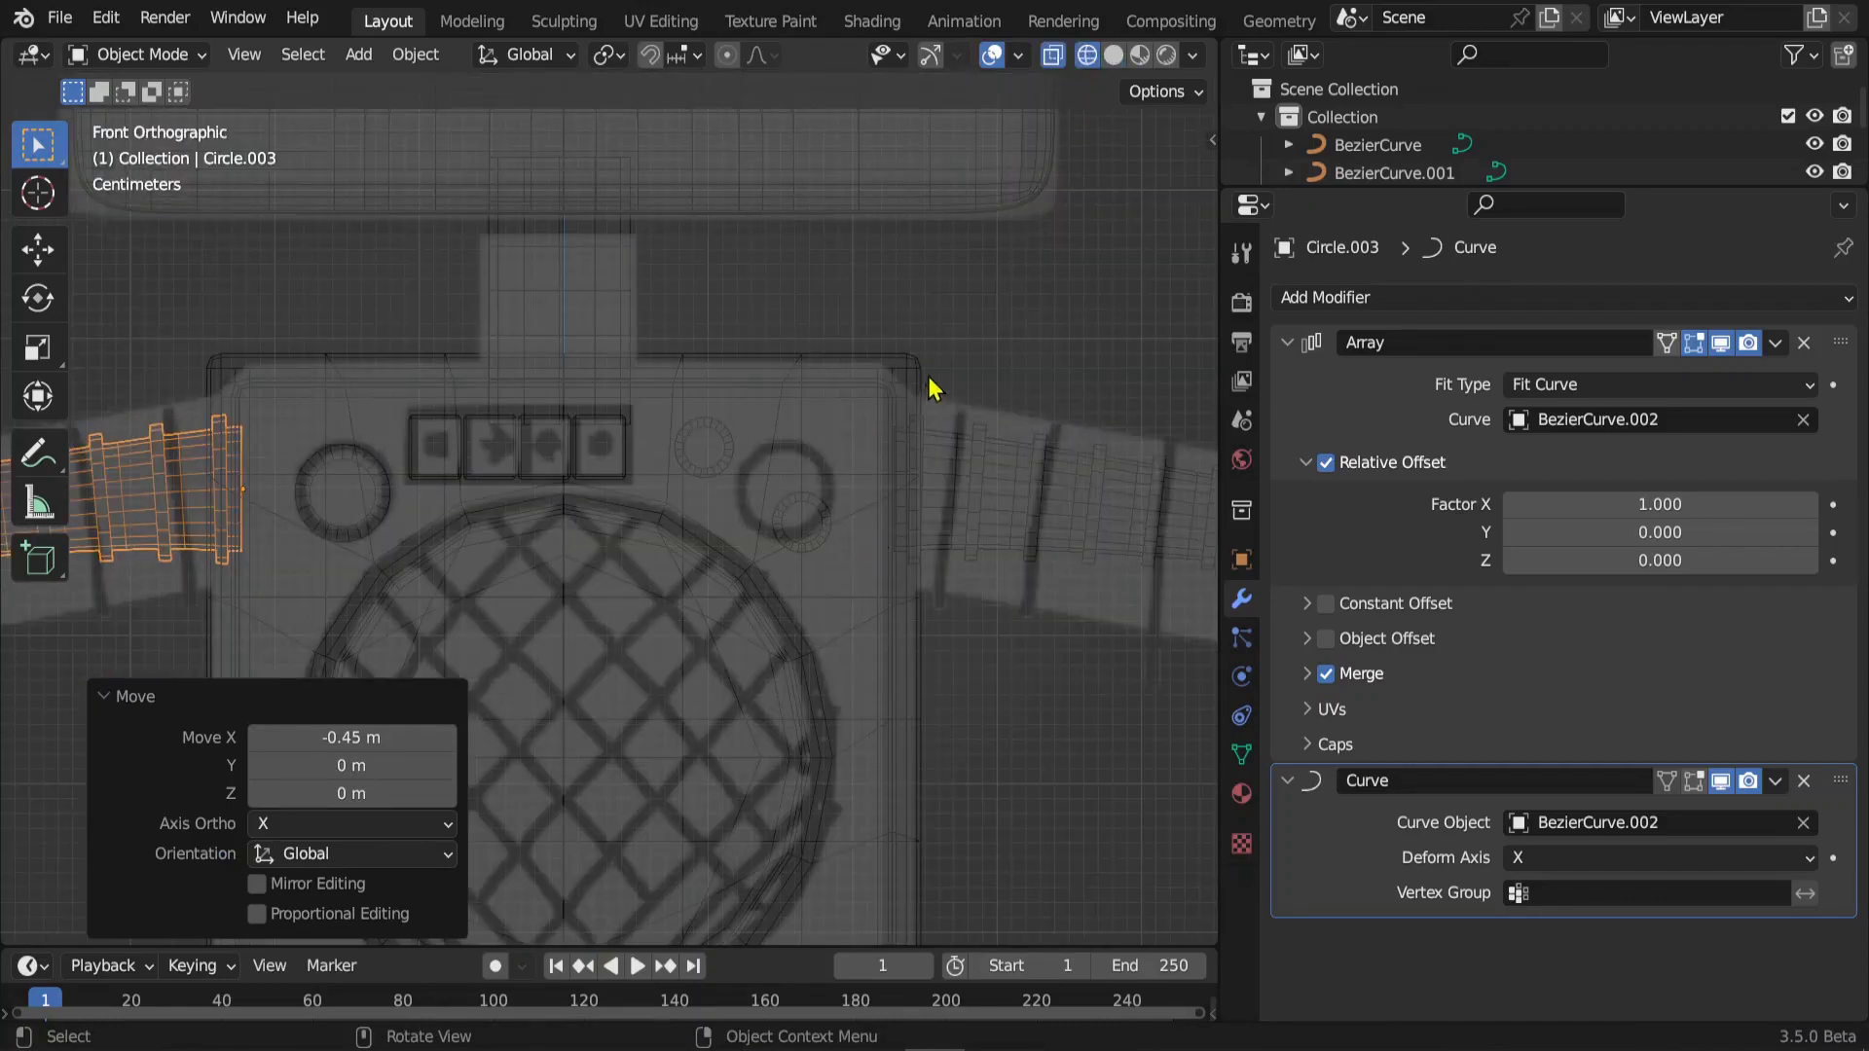
scroll(939, 341, "down", 5)
scroll(818, 545, "down", 2)
scroll(852, 434, "down", 3)
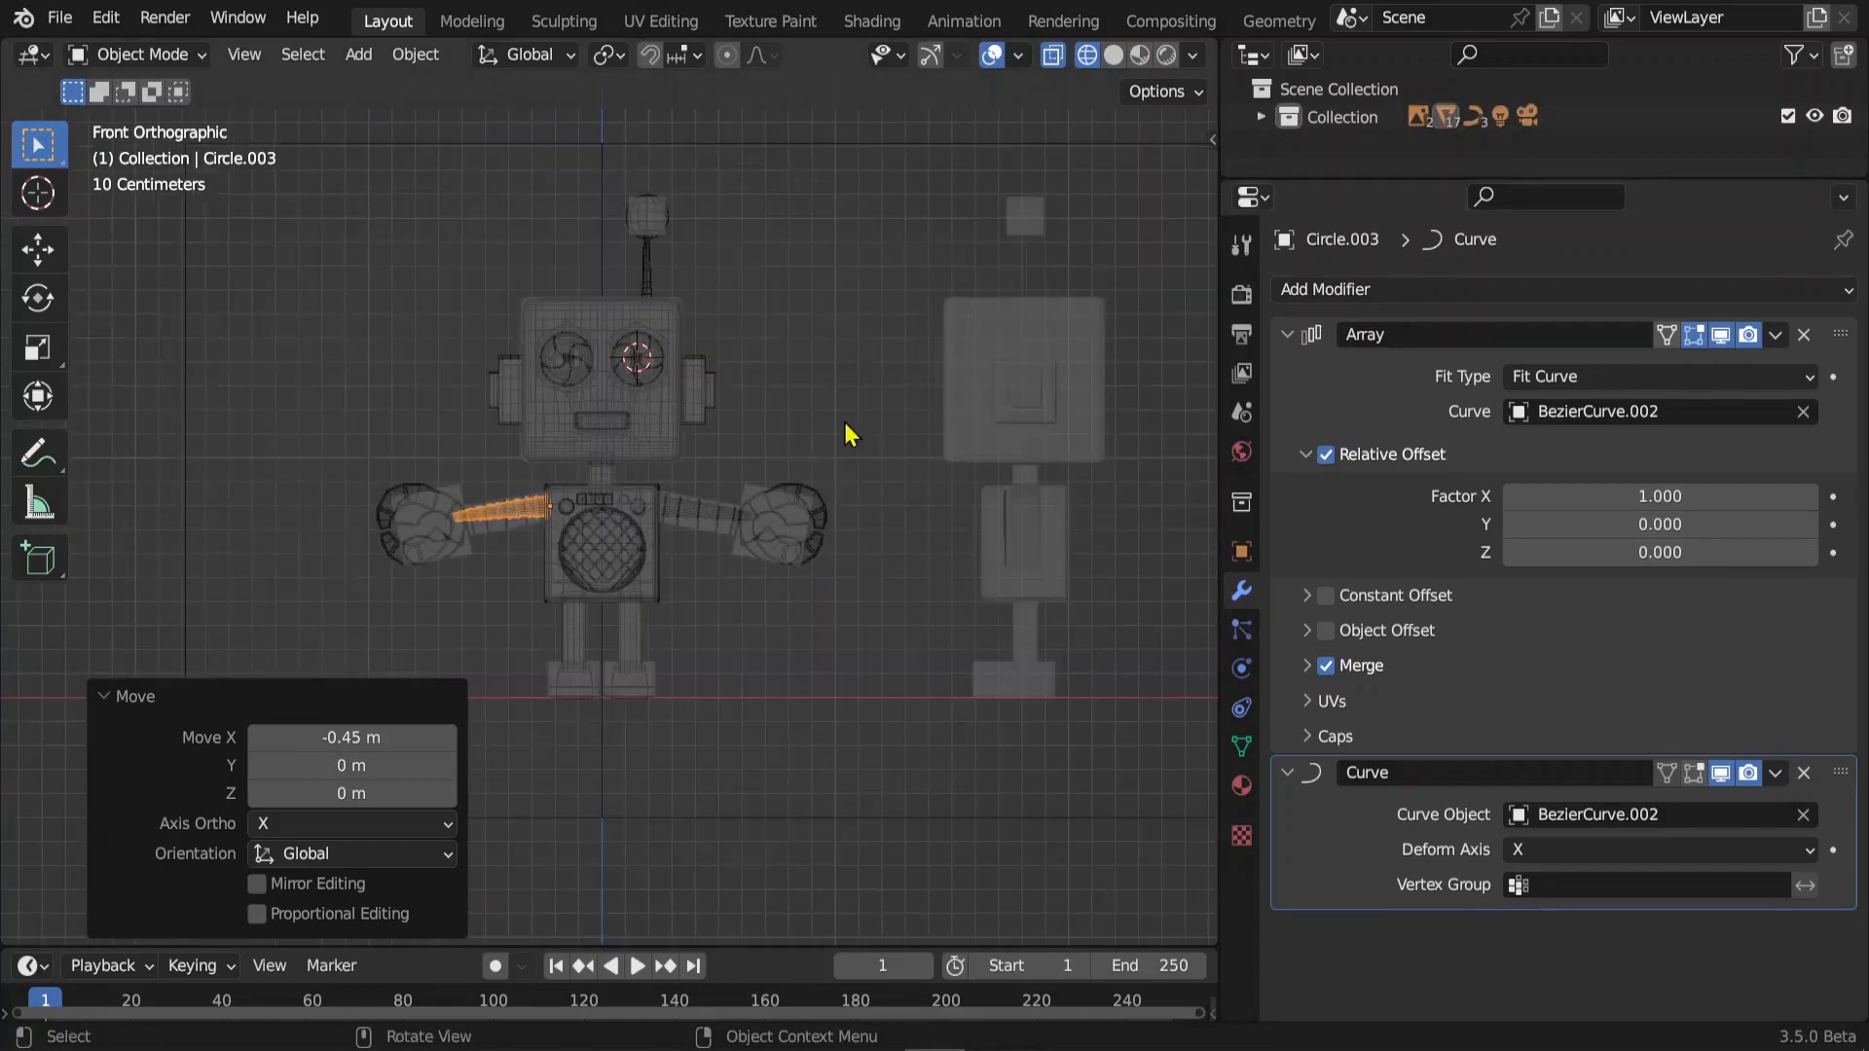
key("Tab")
key("Tab")
left_click(740, 823)
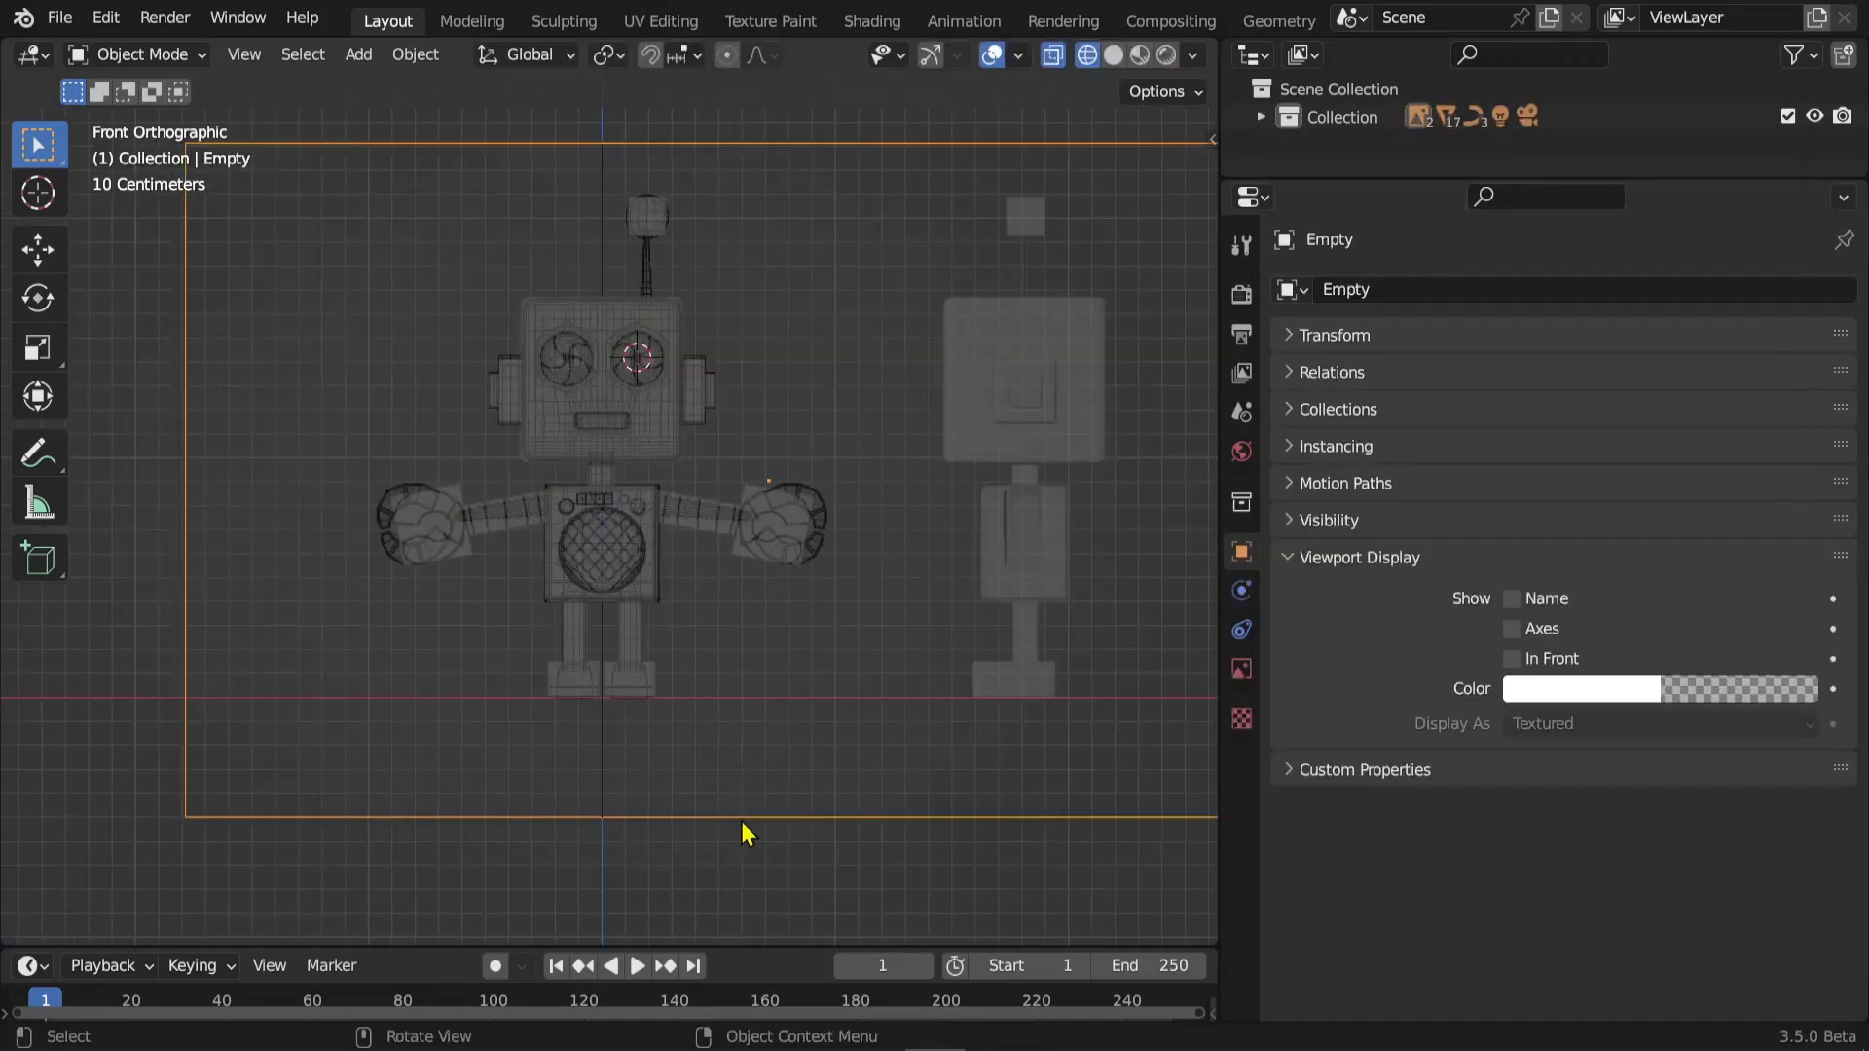
key("h")
- Select the left arm's guide curve in a maximized front orthographic view
scroll(596, 655, "up", 2)
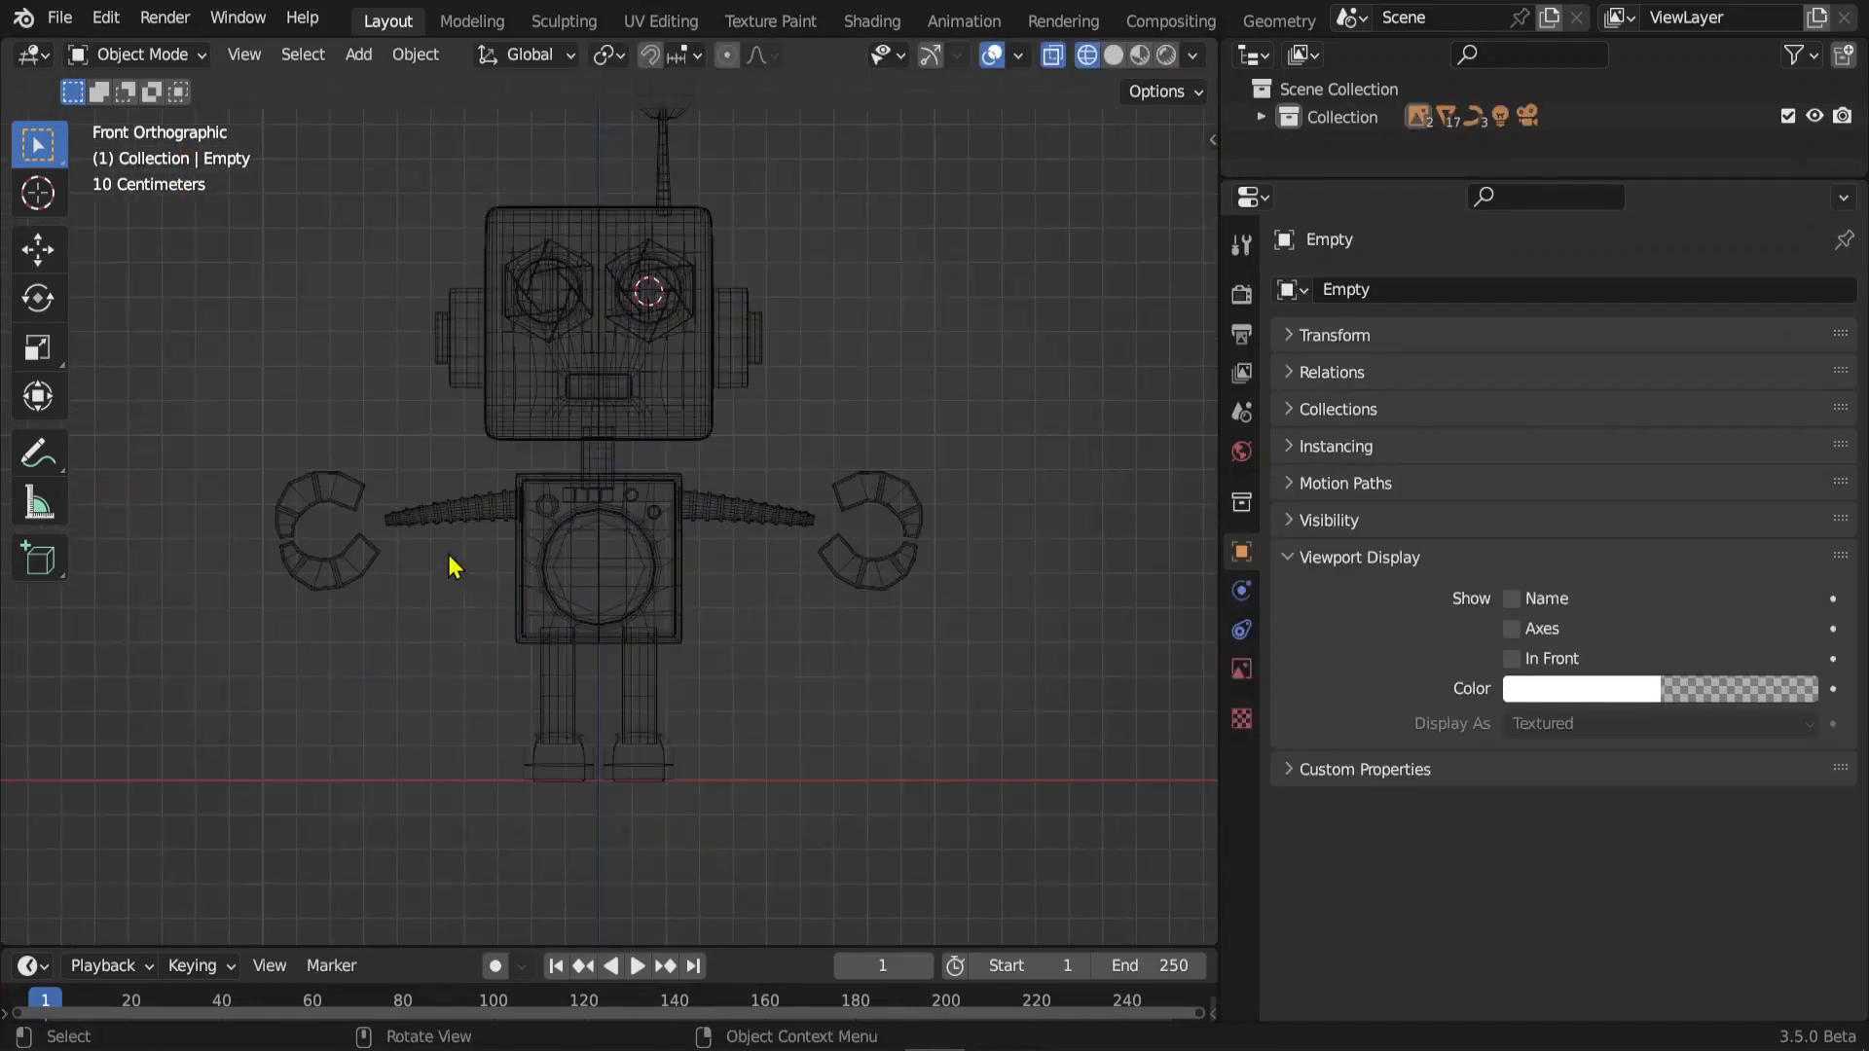
left_click(447, 526)
scroll(443, 528, "up", 3)
scroll(442, 528, "up", 2)
middle_click_drag(292, 542, 680, 542, "shift")
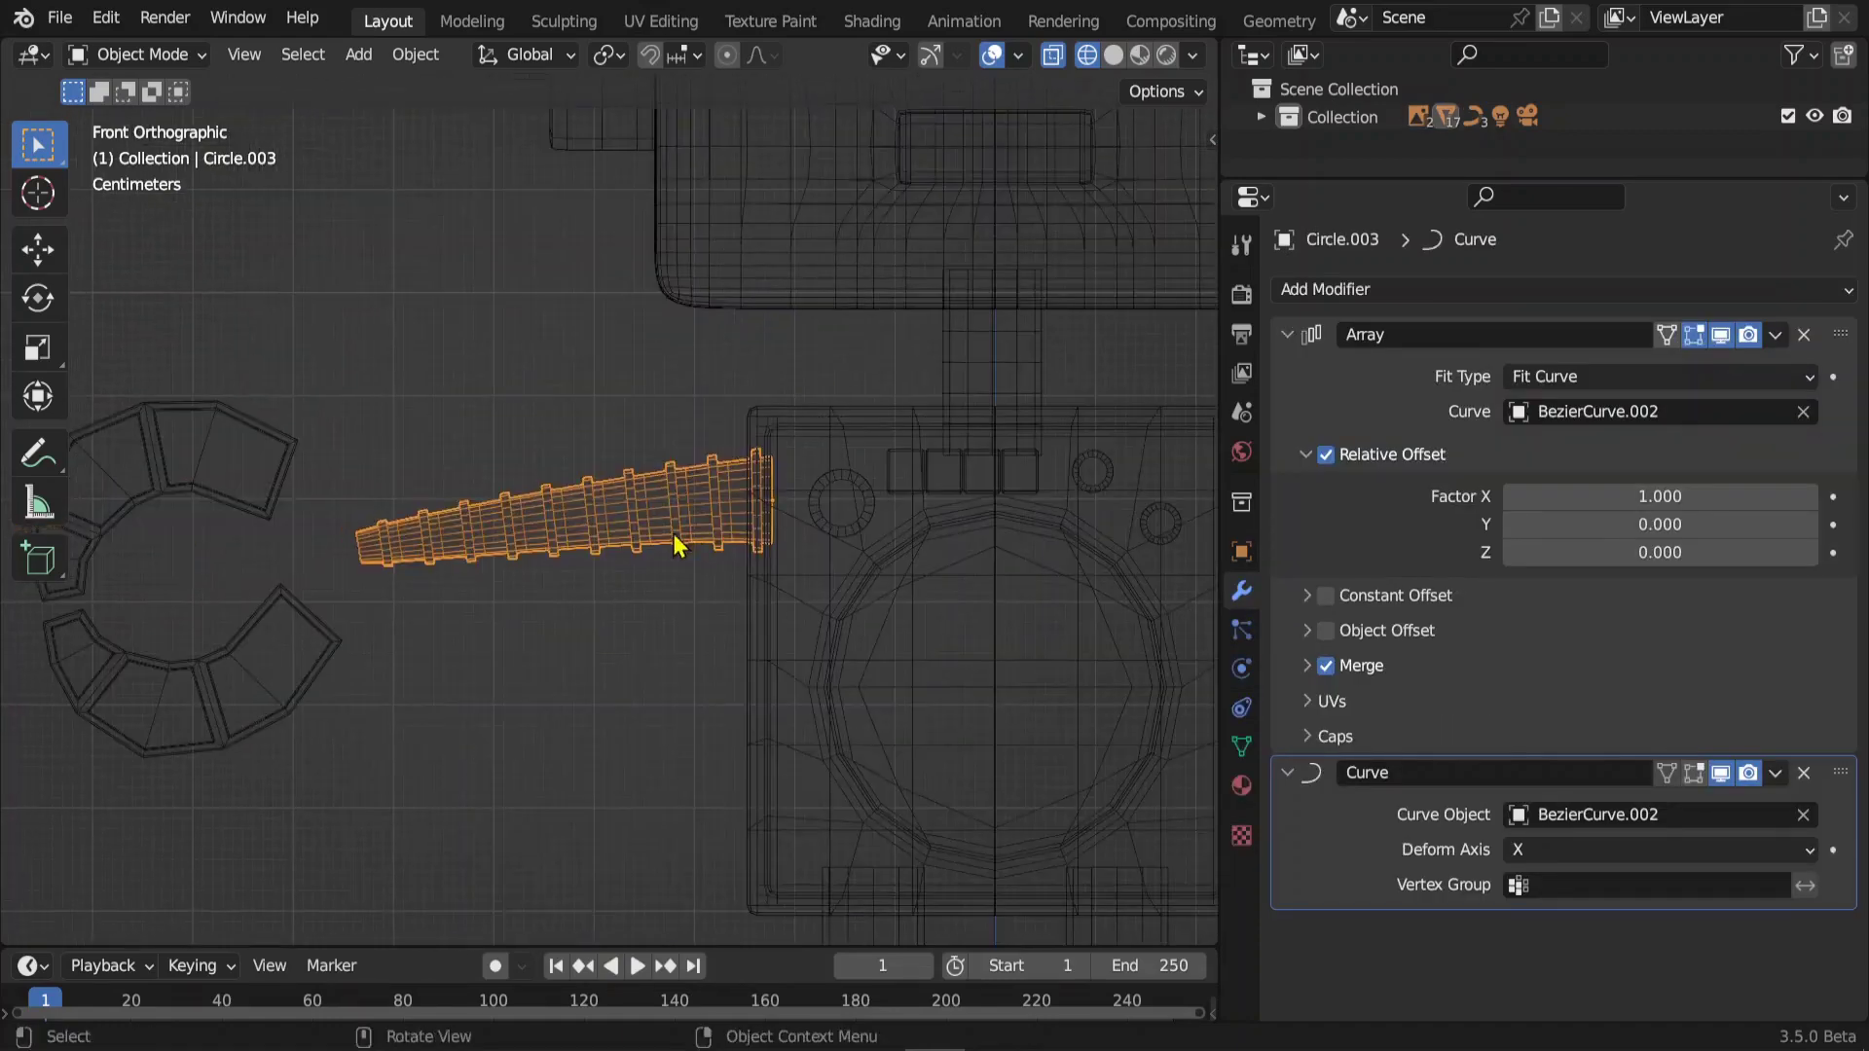
scroll(672, 542, "up", 2)
scroll(668, 542, "up", 2)
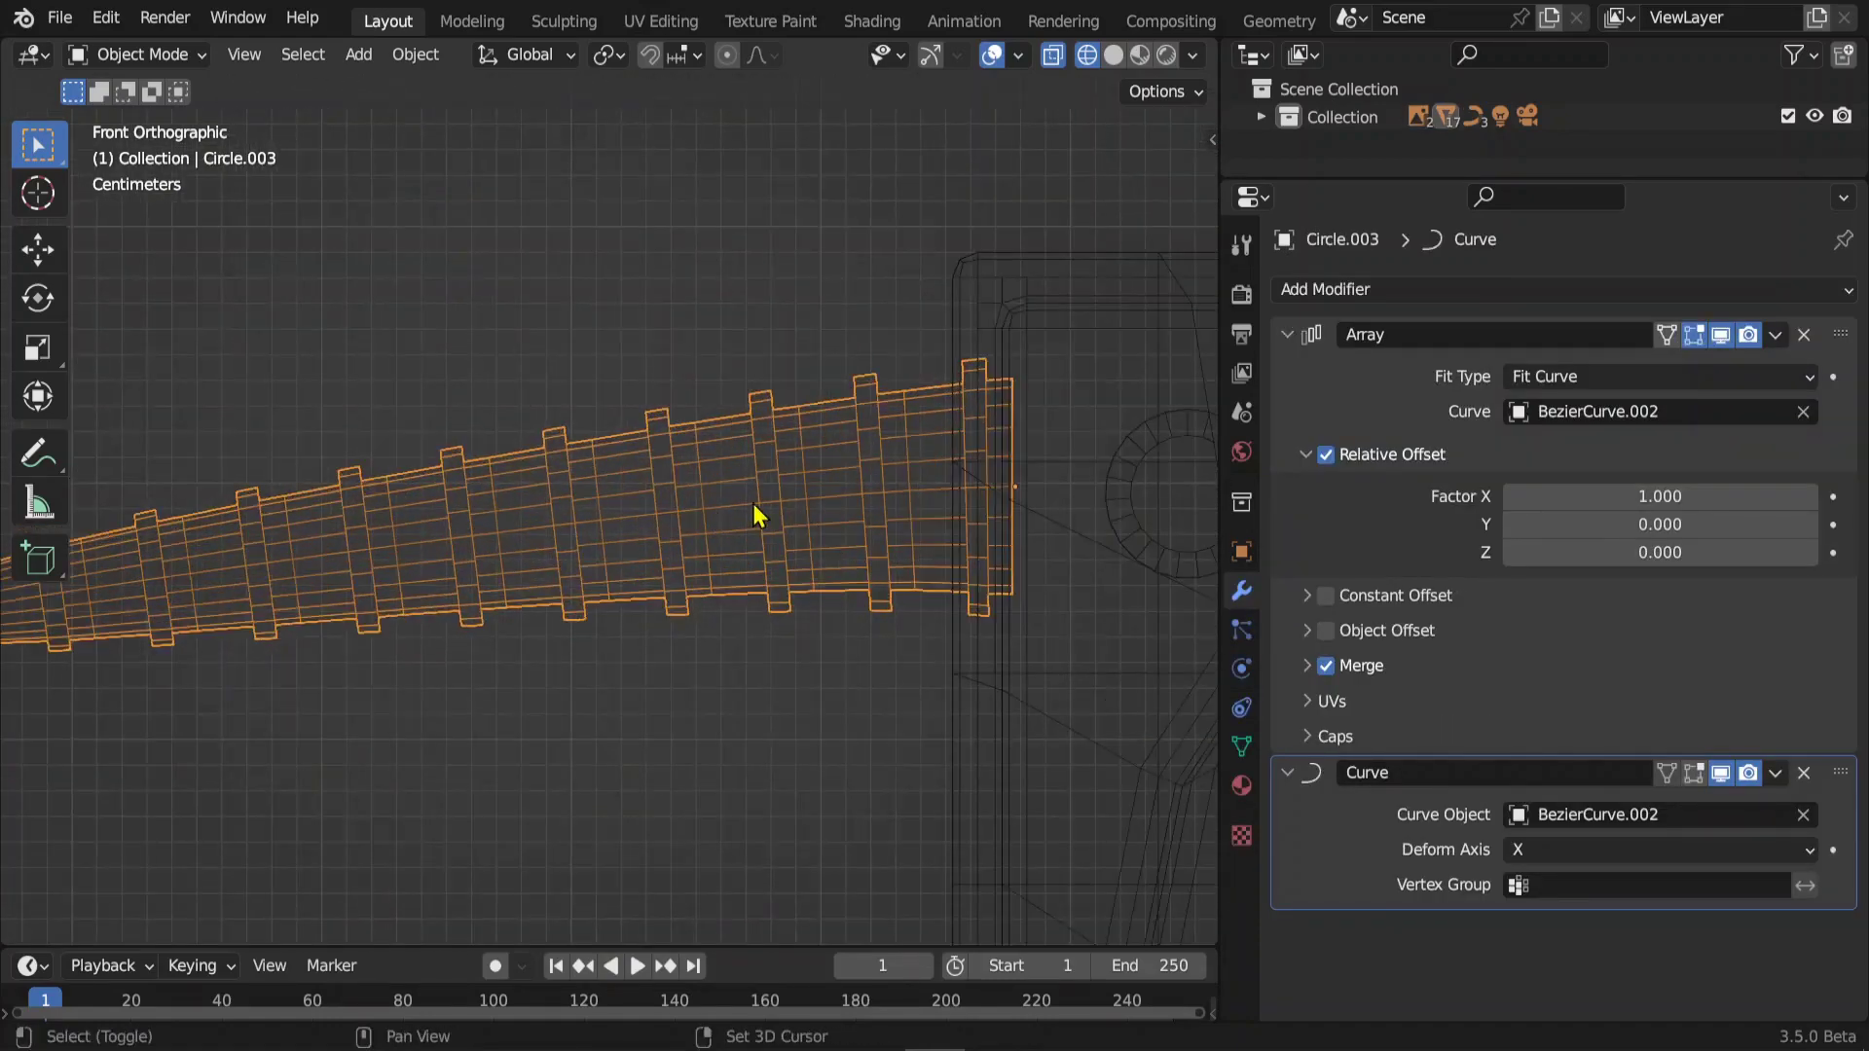
left_click(847, 506)
middle_click_drag(847, 506, 850, 515)
key("KP_1")
key("ctrl+space")
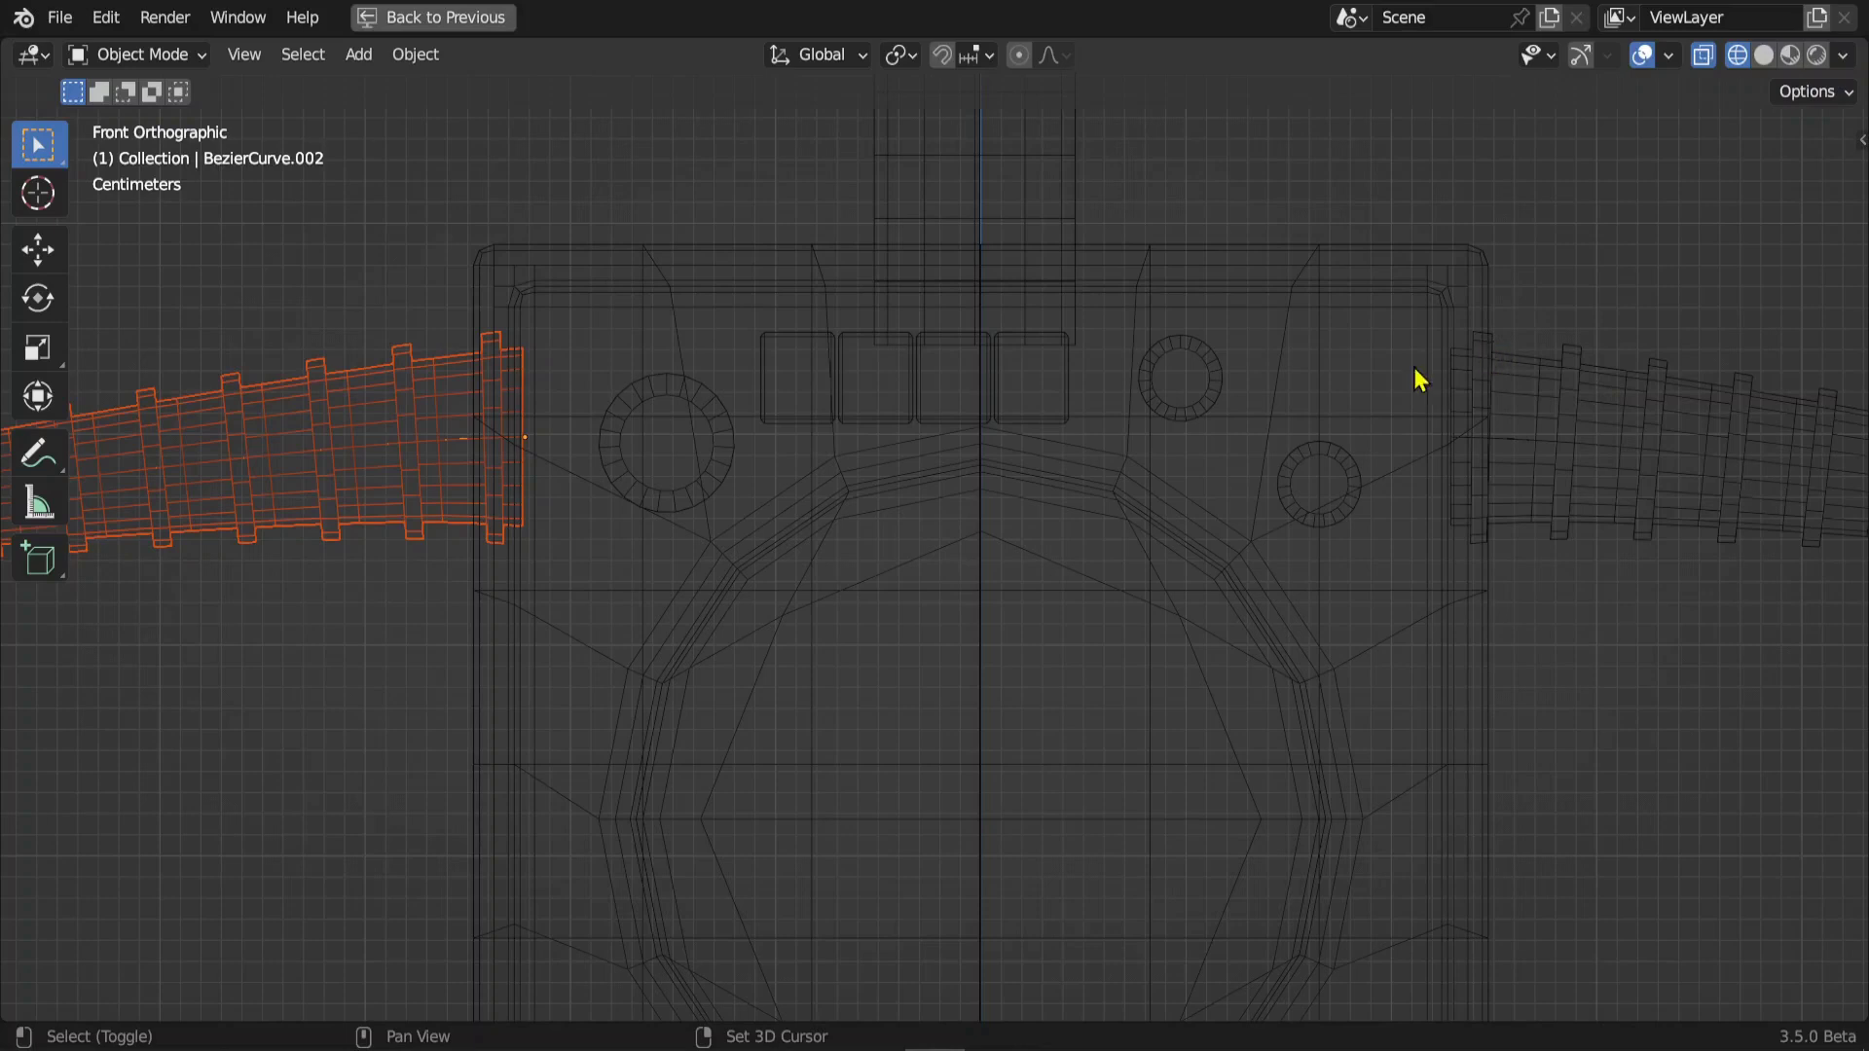
- Slide the left arm's curve along X until it sits flush against the body
key("Tab")
key("g")
key("x")
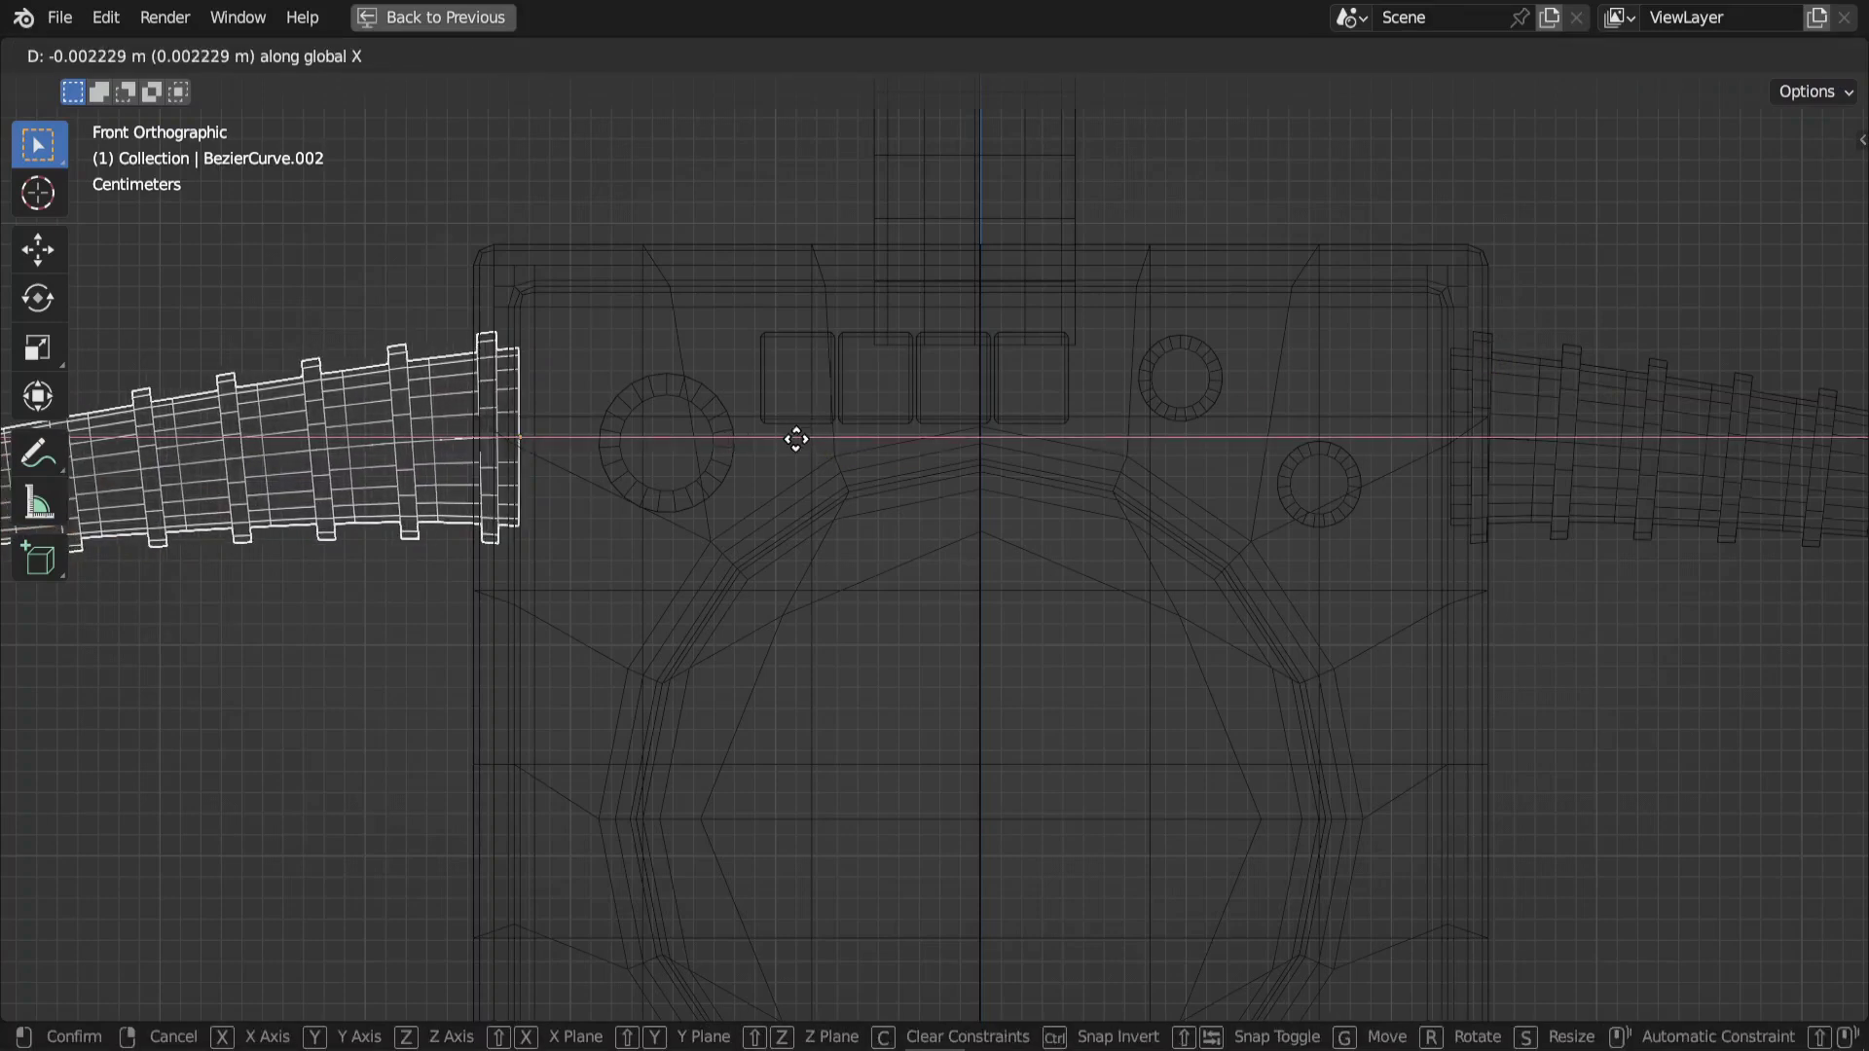
left_click(844, 425)
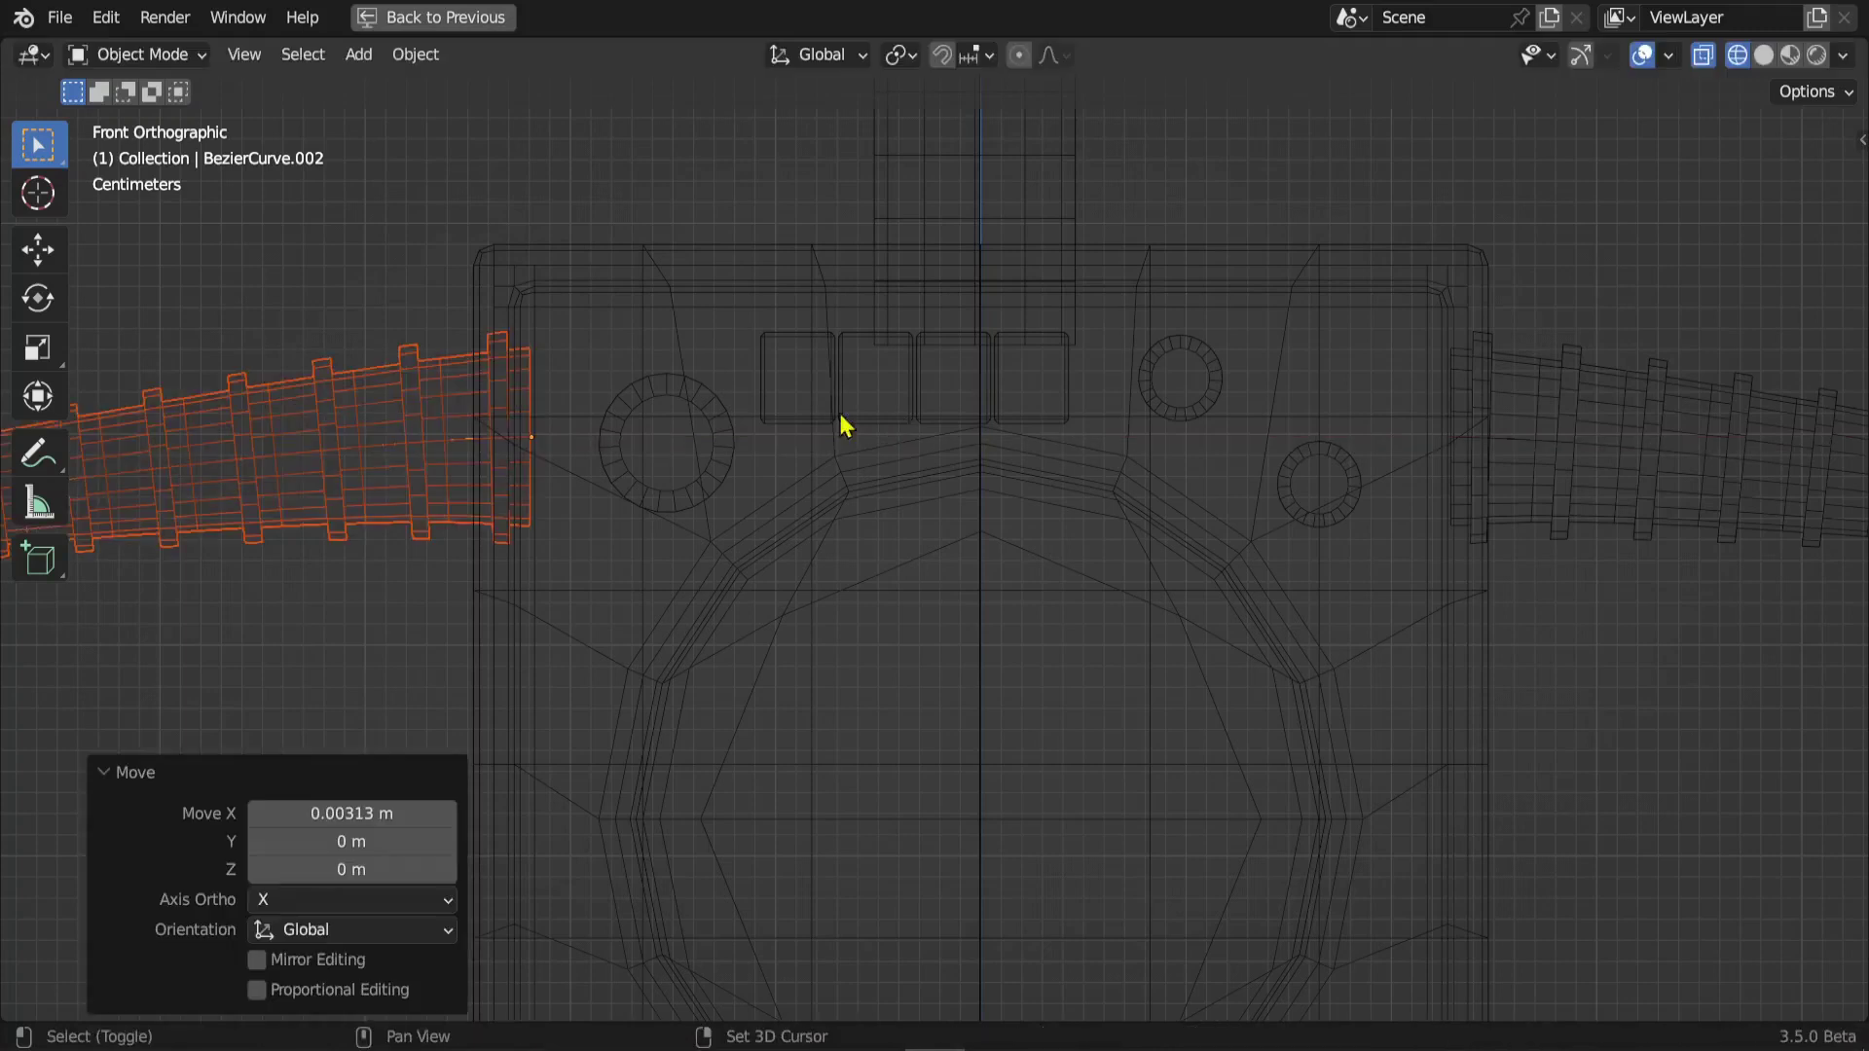
- Slide the right arm's guide curve along X until it sits flush against the body
left_click(1635, 463)
middle_click_drag(1635, 463, 1136, 483, "shift")
left_click(1141, 499)
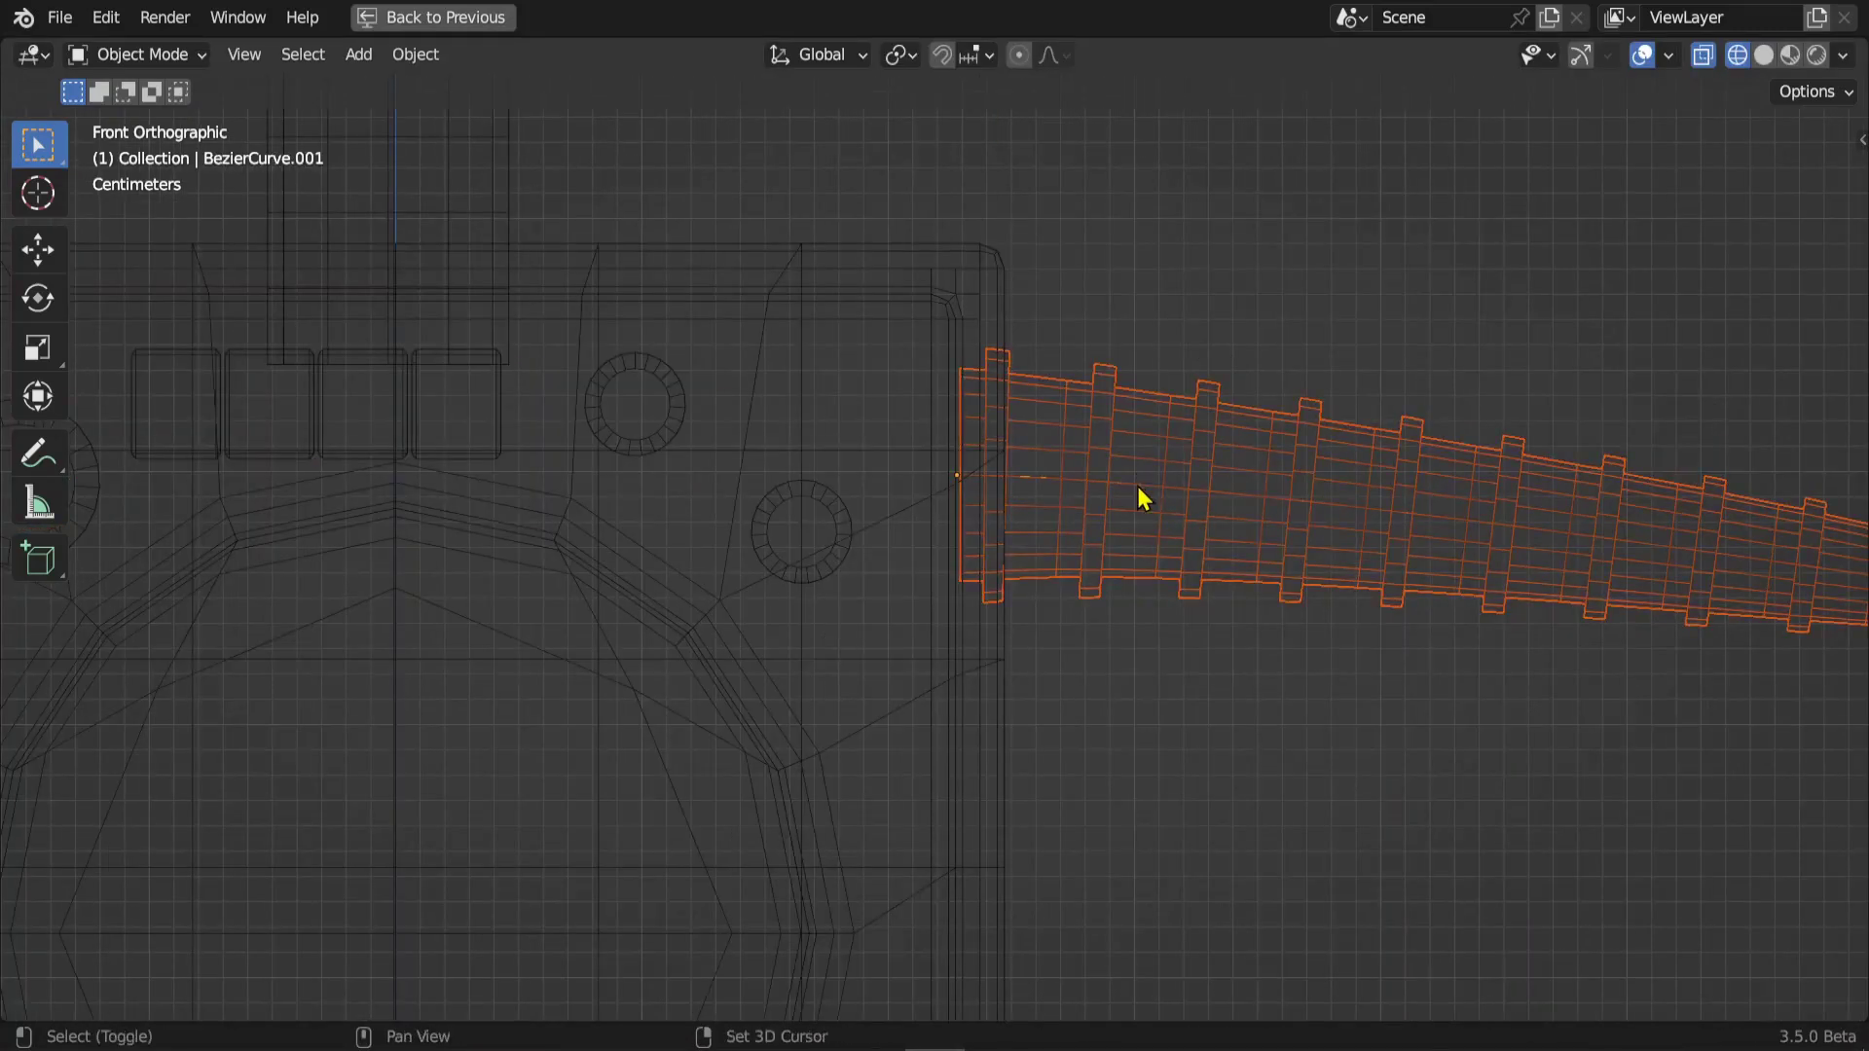
key("g")
key("x")
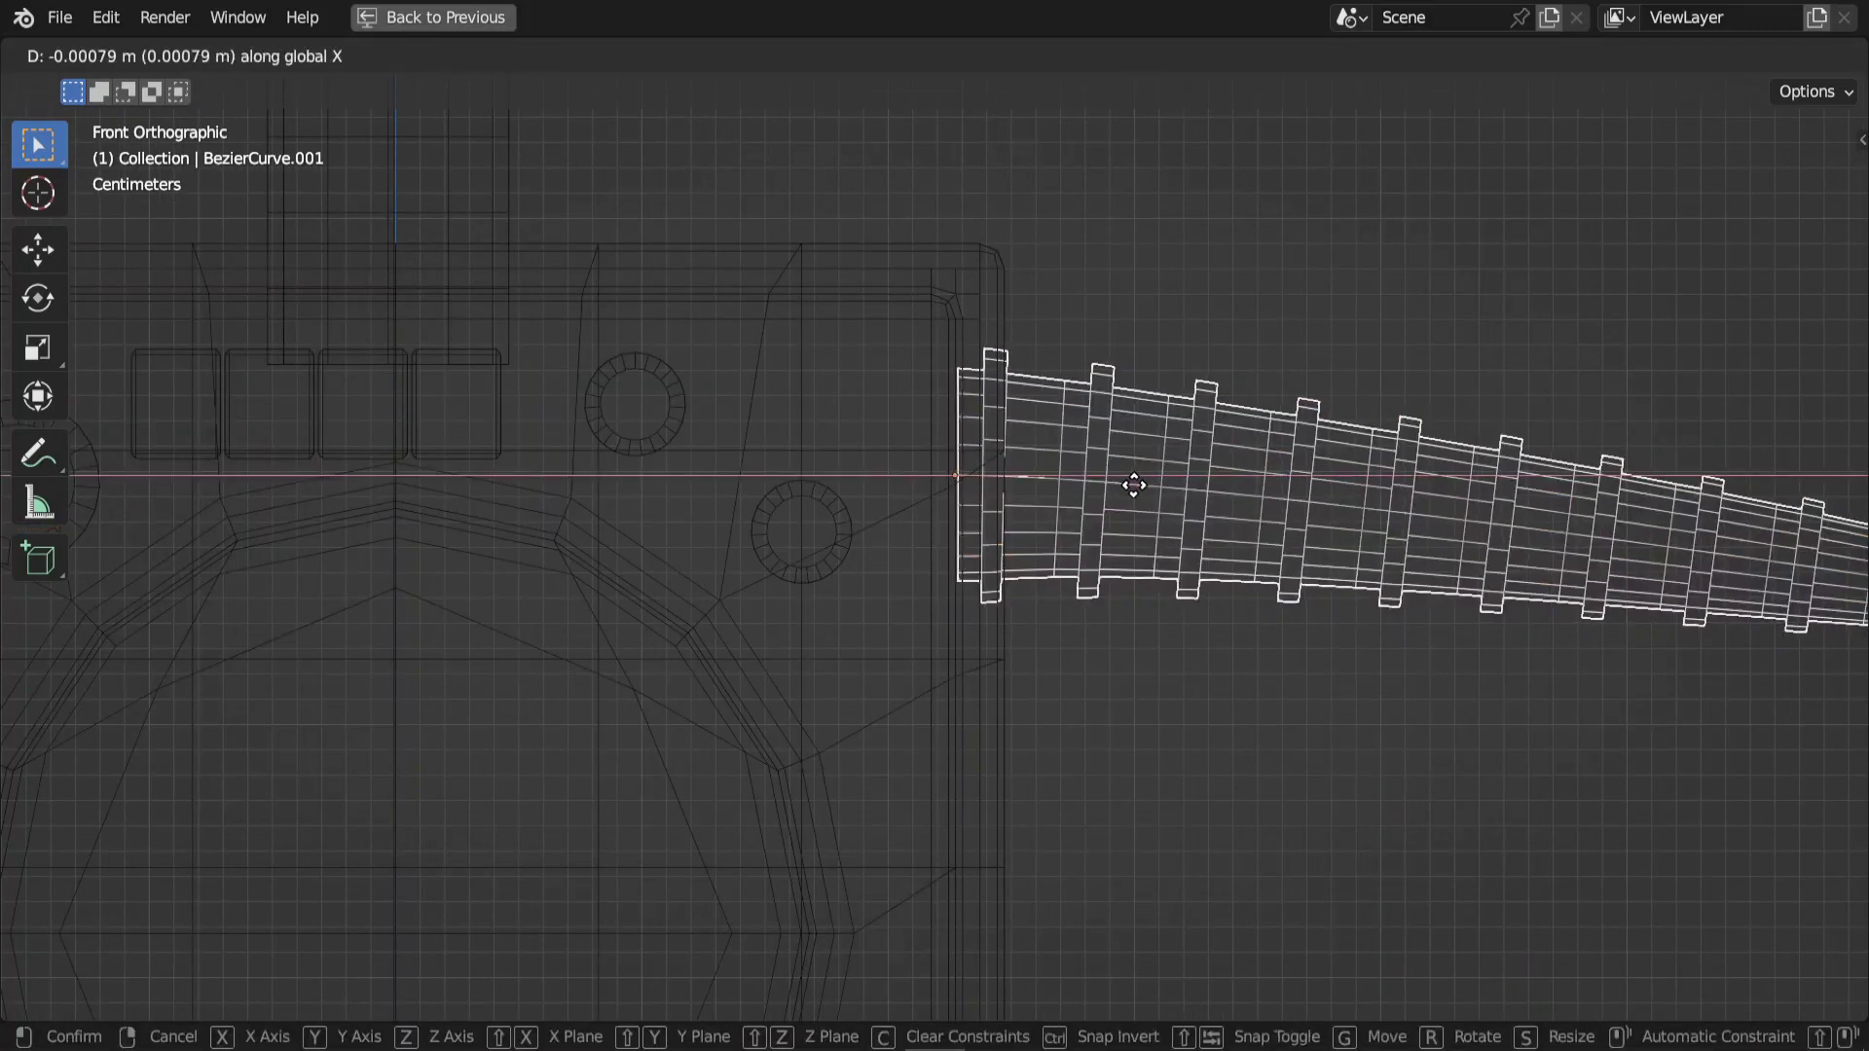
left_click(1117, 486)
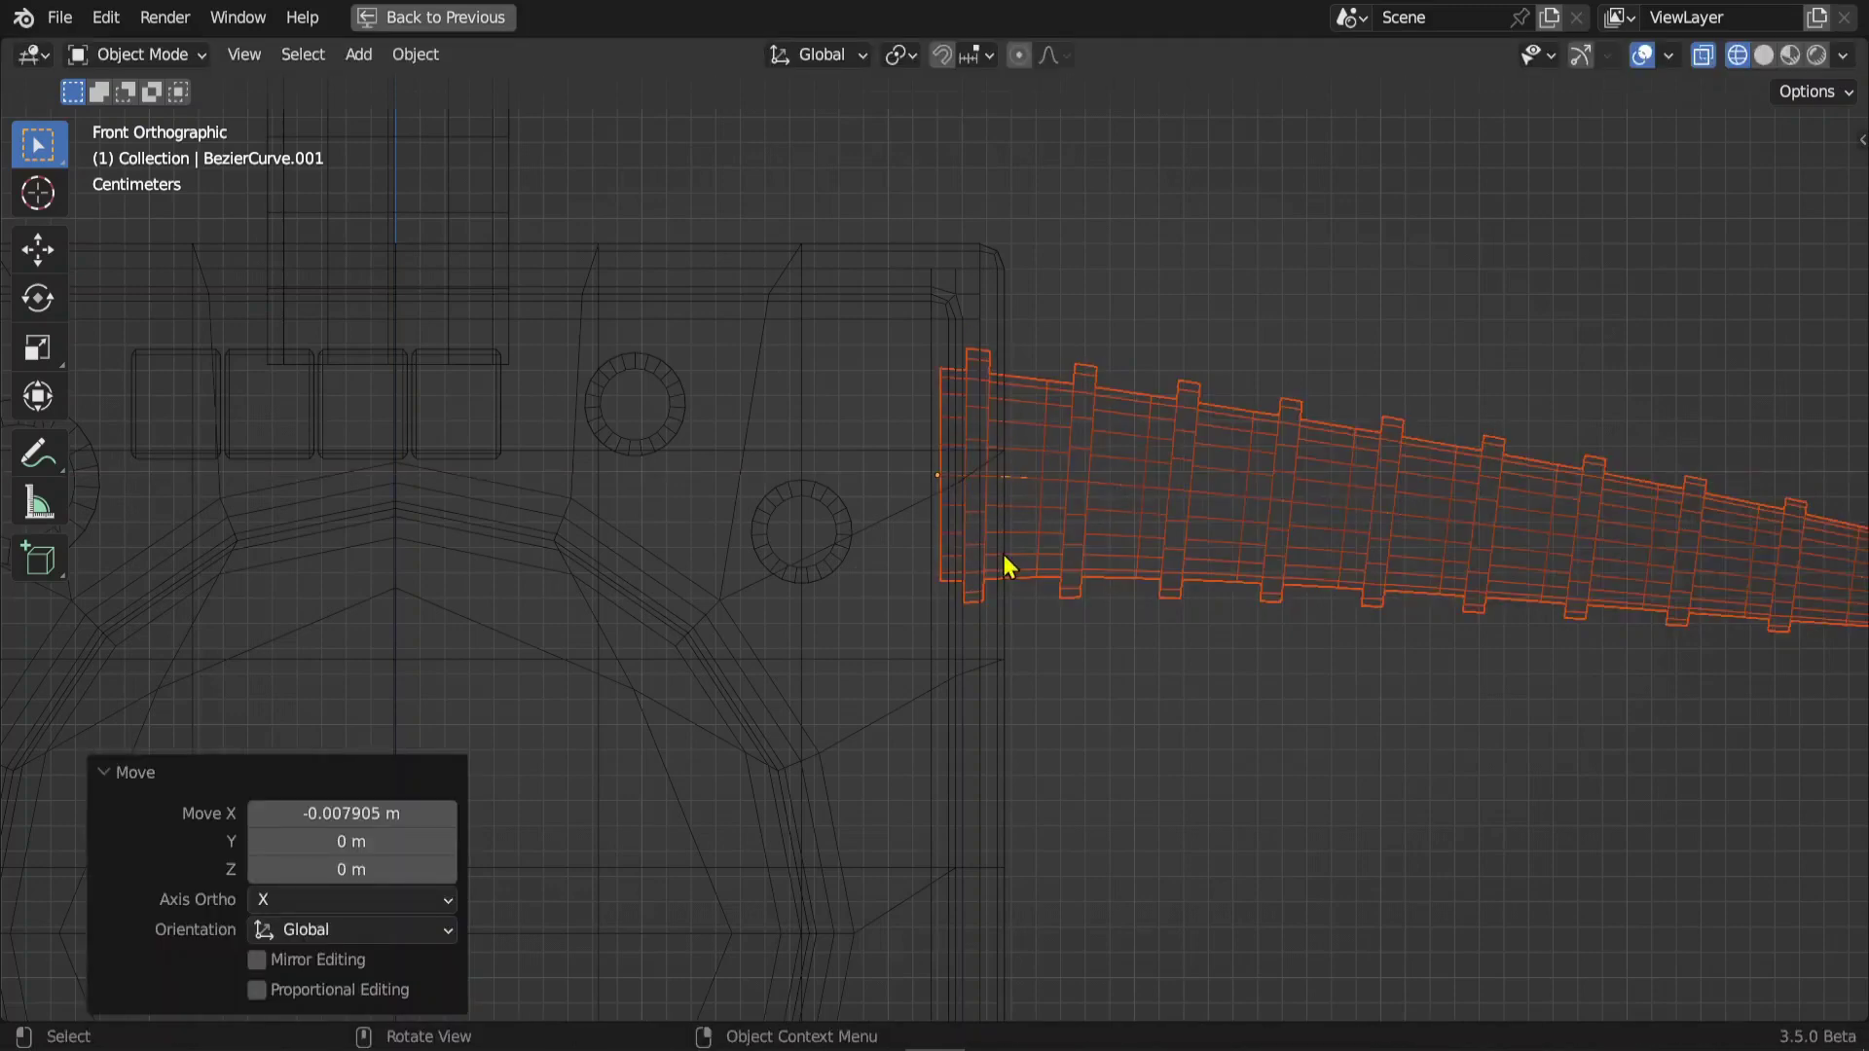
scroll(1005, 564, "down", 8)
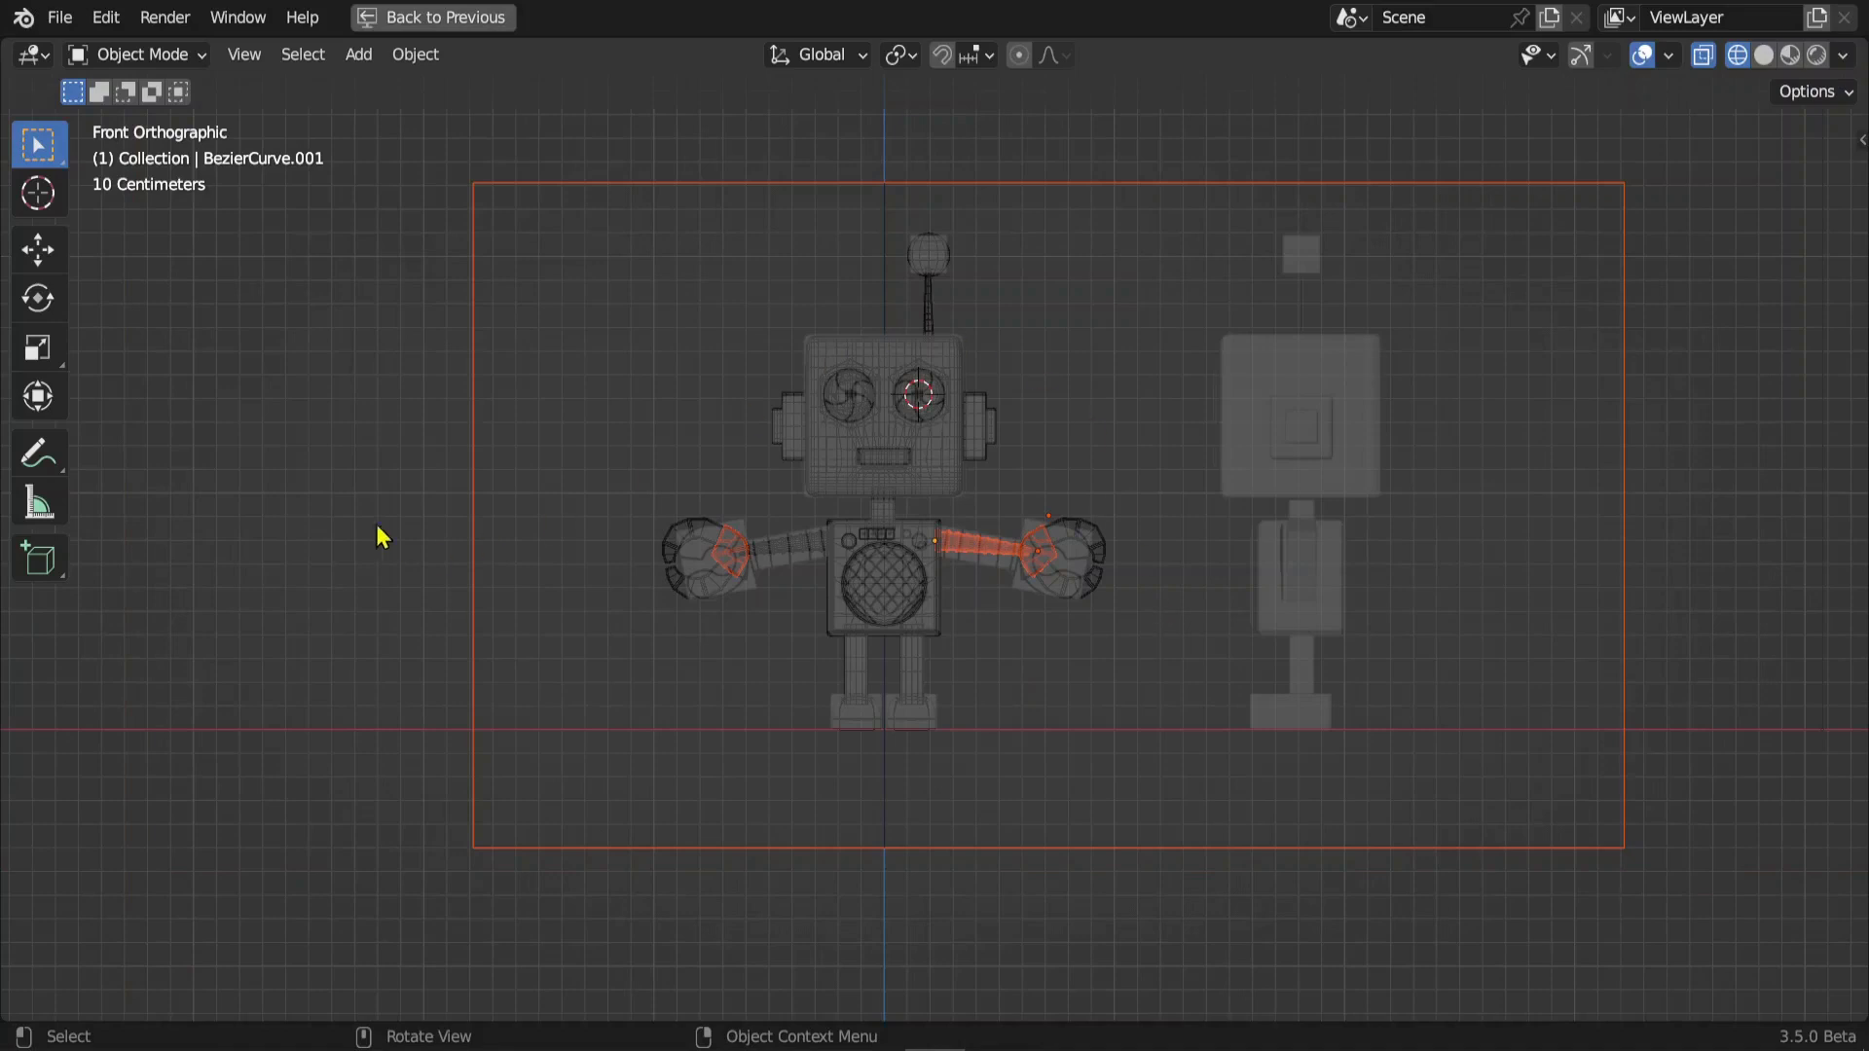
- Return to solid front view and select both reference-image empties
middle_click_drag(382, 537, 506, 458)
left_click(1763, 54)
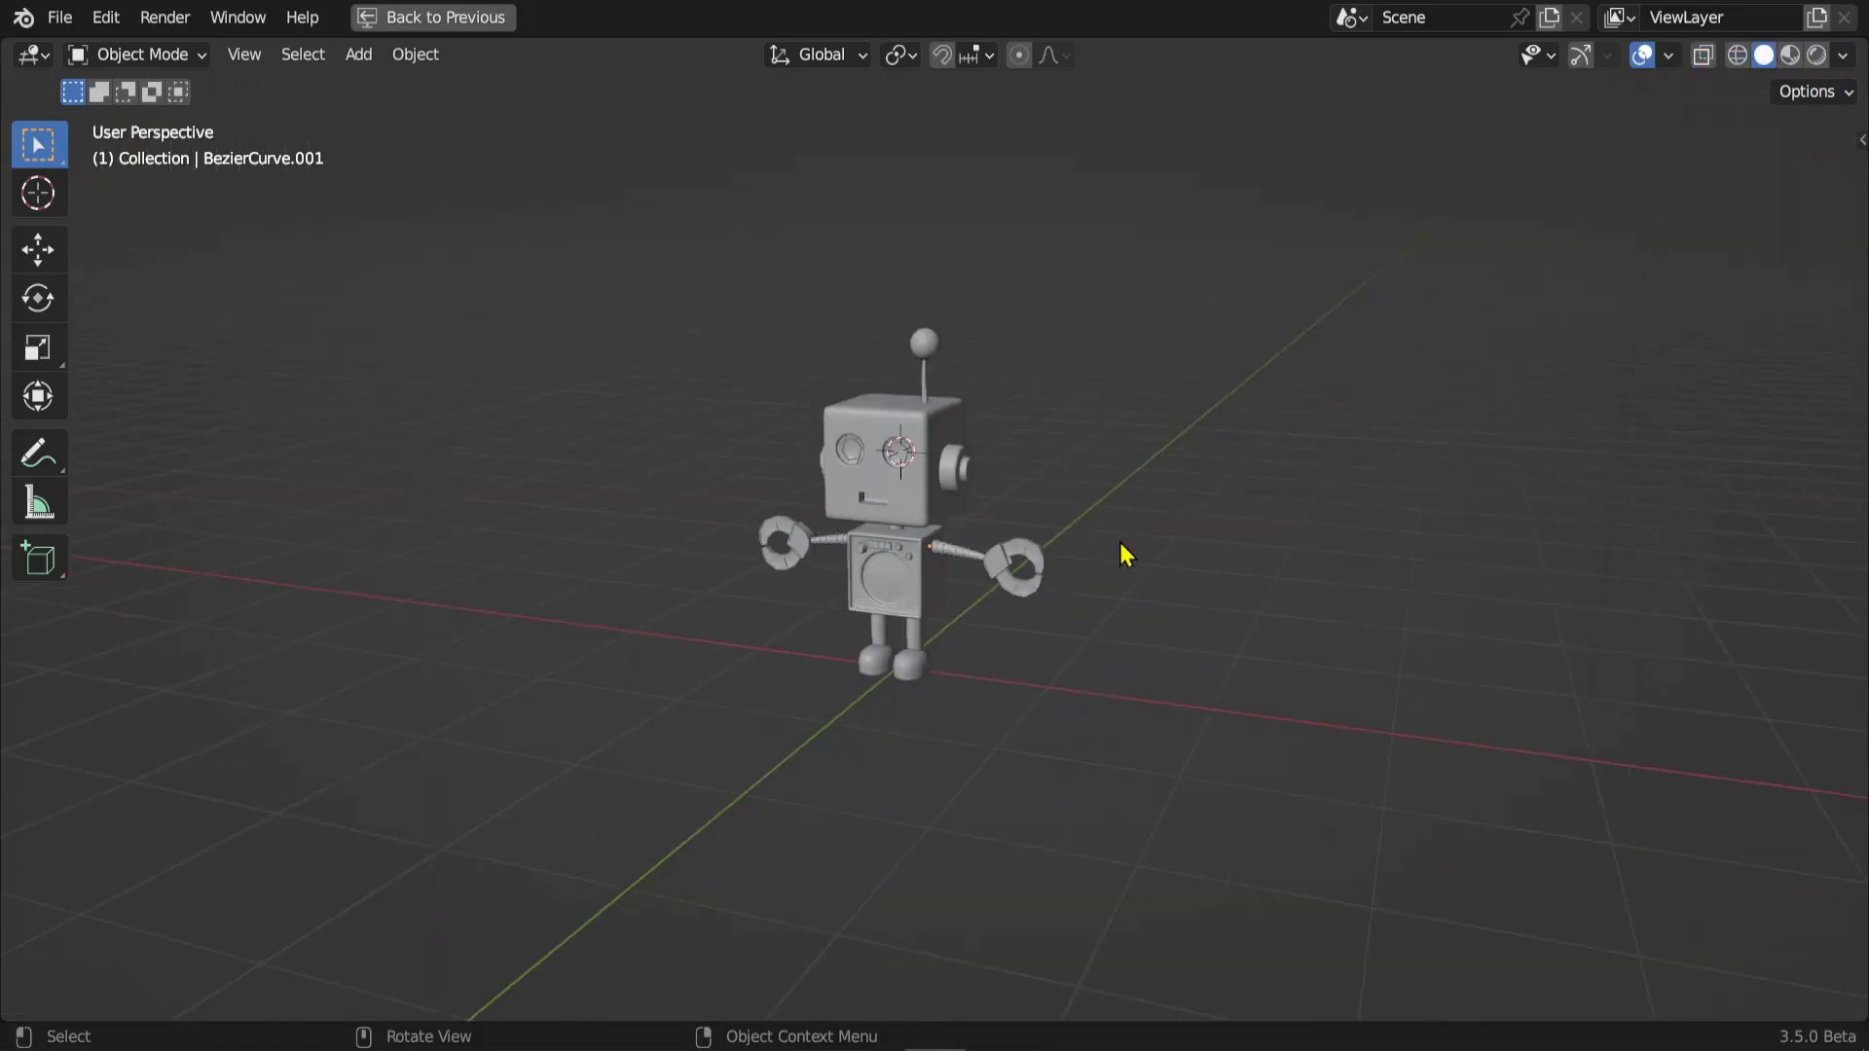
key("KP_1")
left_click(1064, 297)
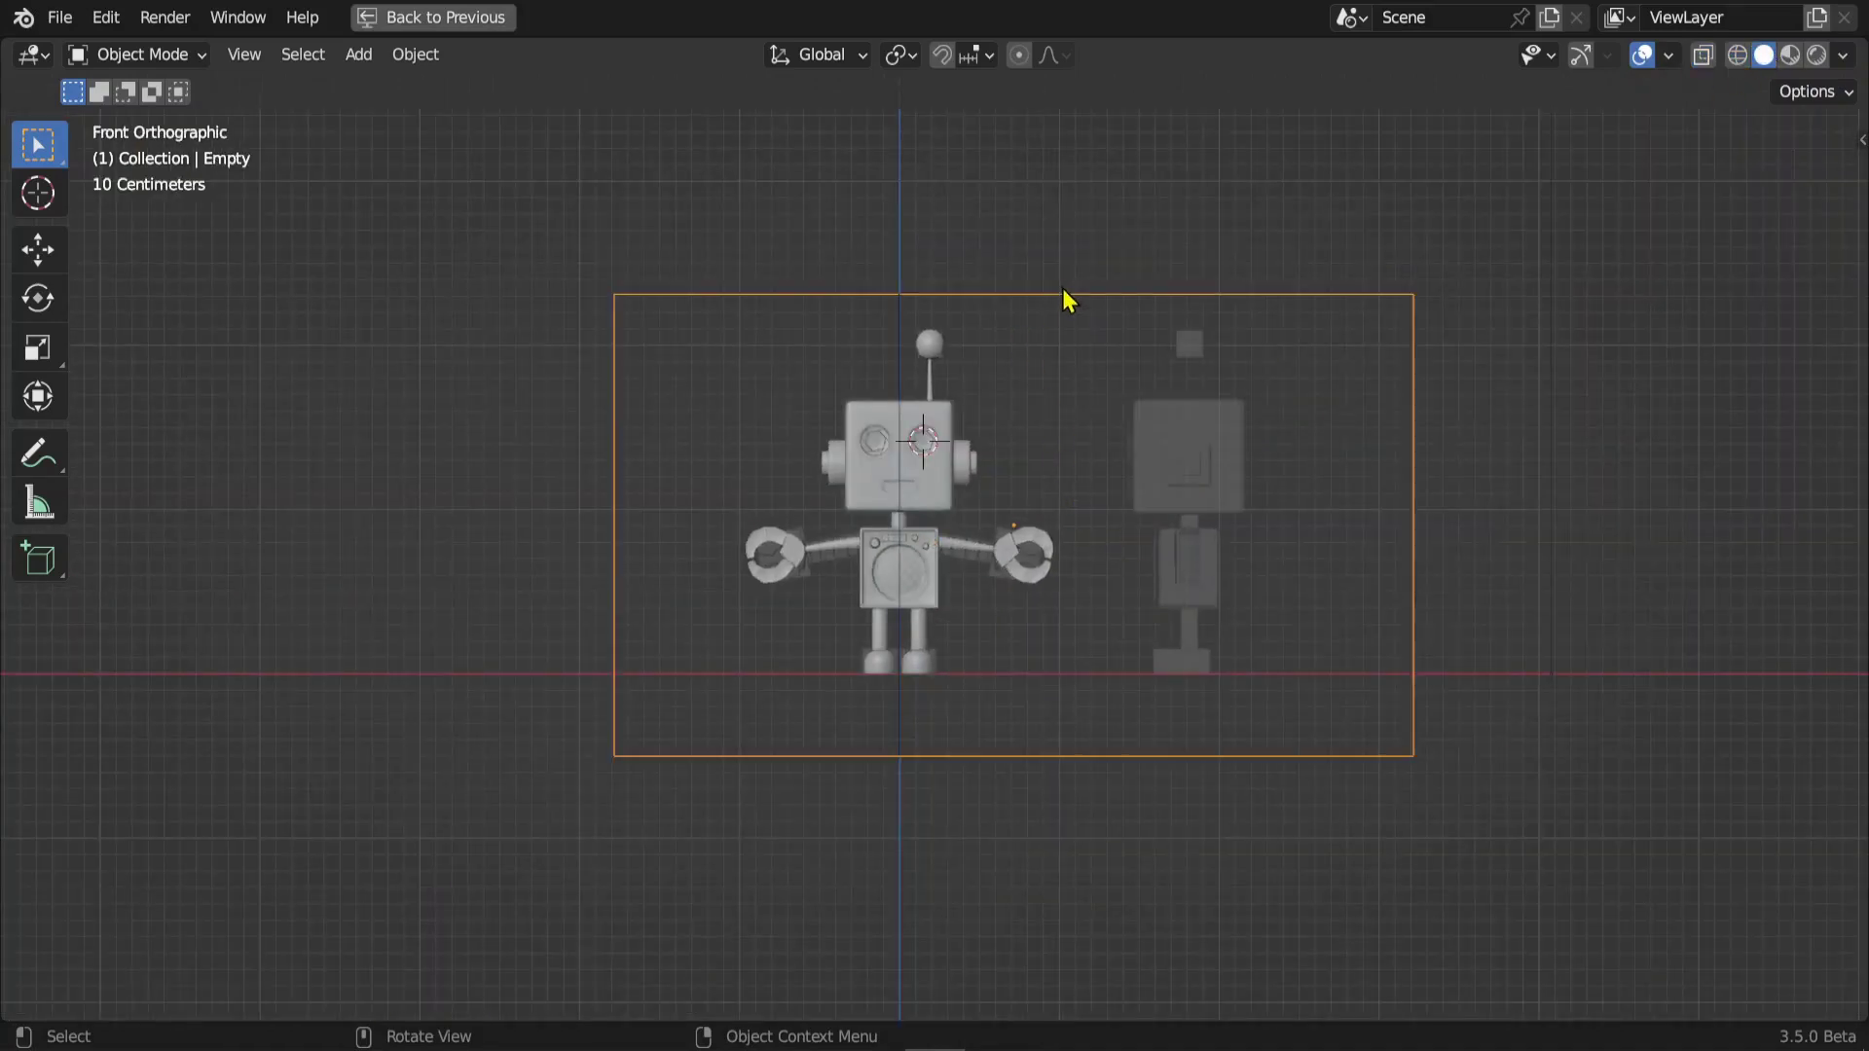
mouse_move(1068, 300)
middle_mouse_down()
mouse_move(1259, 418)
mouse_move(1168, 434)
middle_mouse_up()
key("KP_1")
left_click(897, 305, "shift")
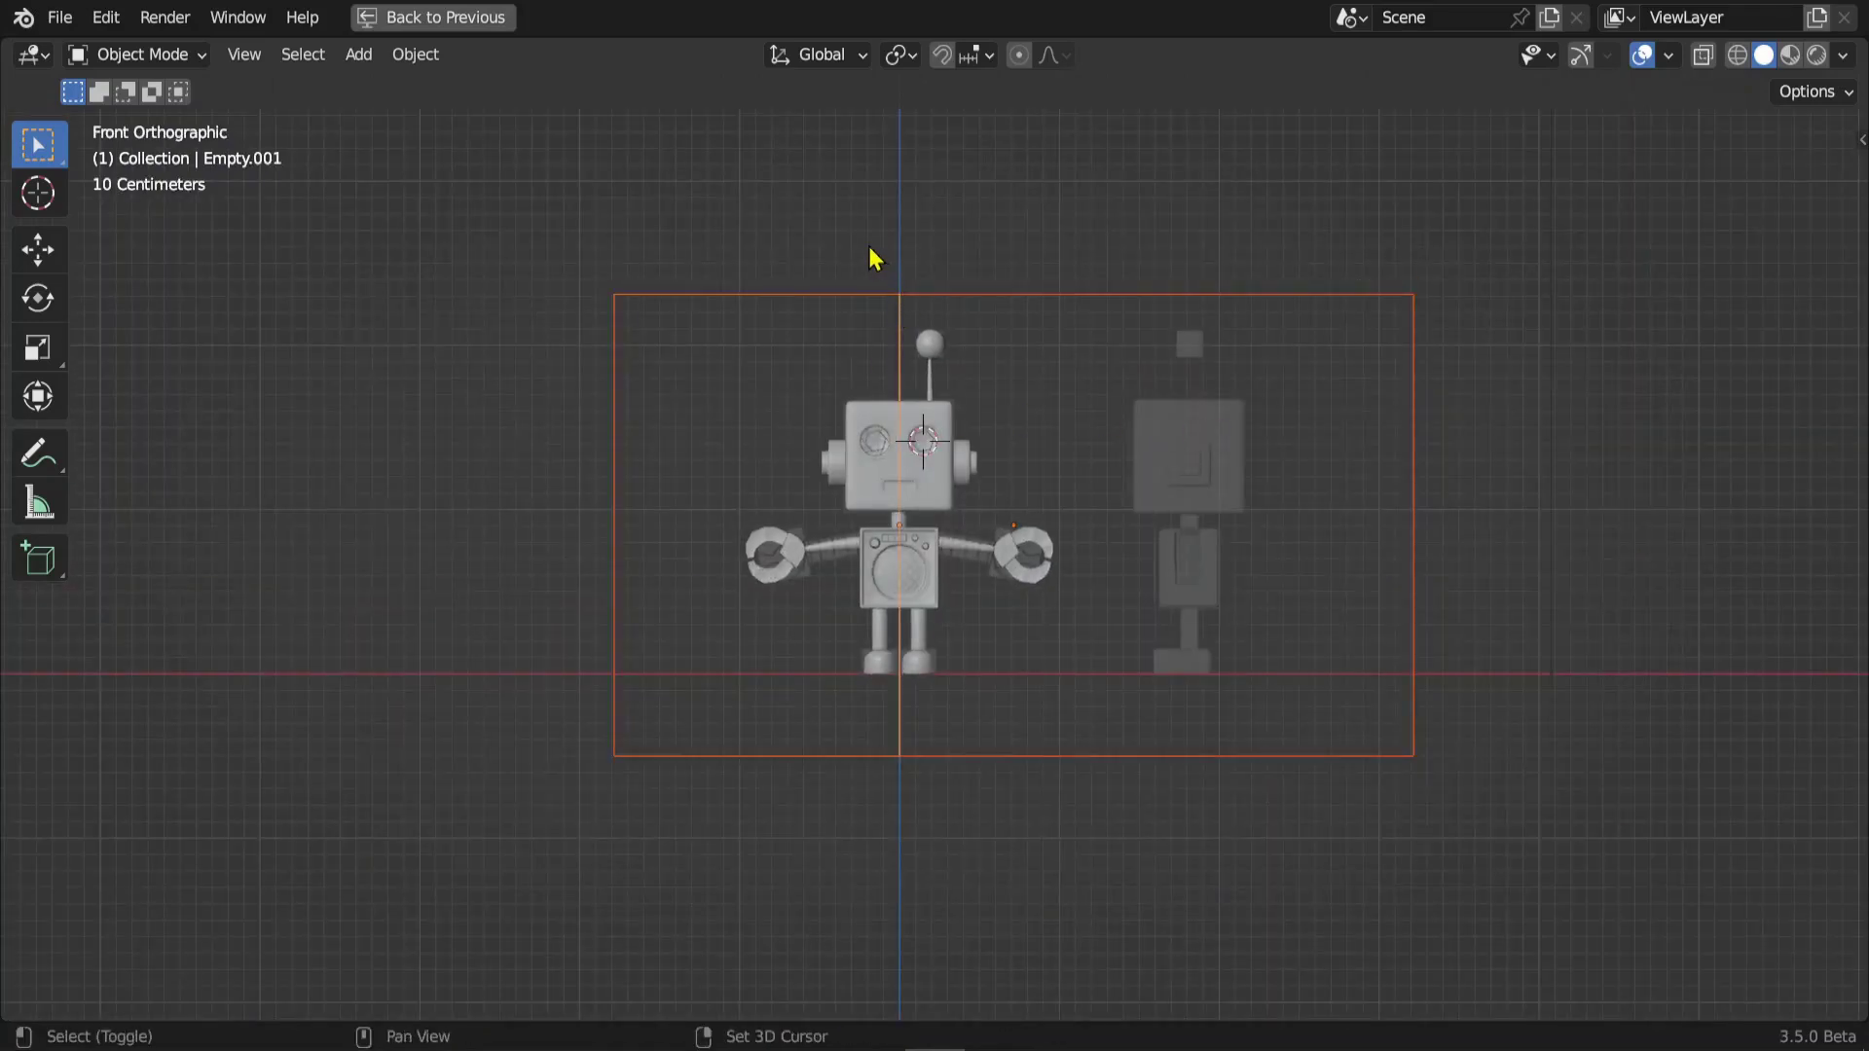
left_click_drag(873, 257, 943, 309, "shift")
mouse_move(1188, 471)
middle_mouse_down()
mouse_move(853, 528)
mouse_move(1038, 482)
middle_mouse_up()
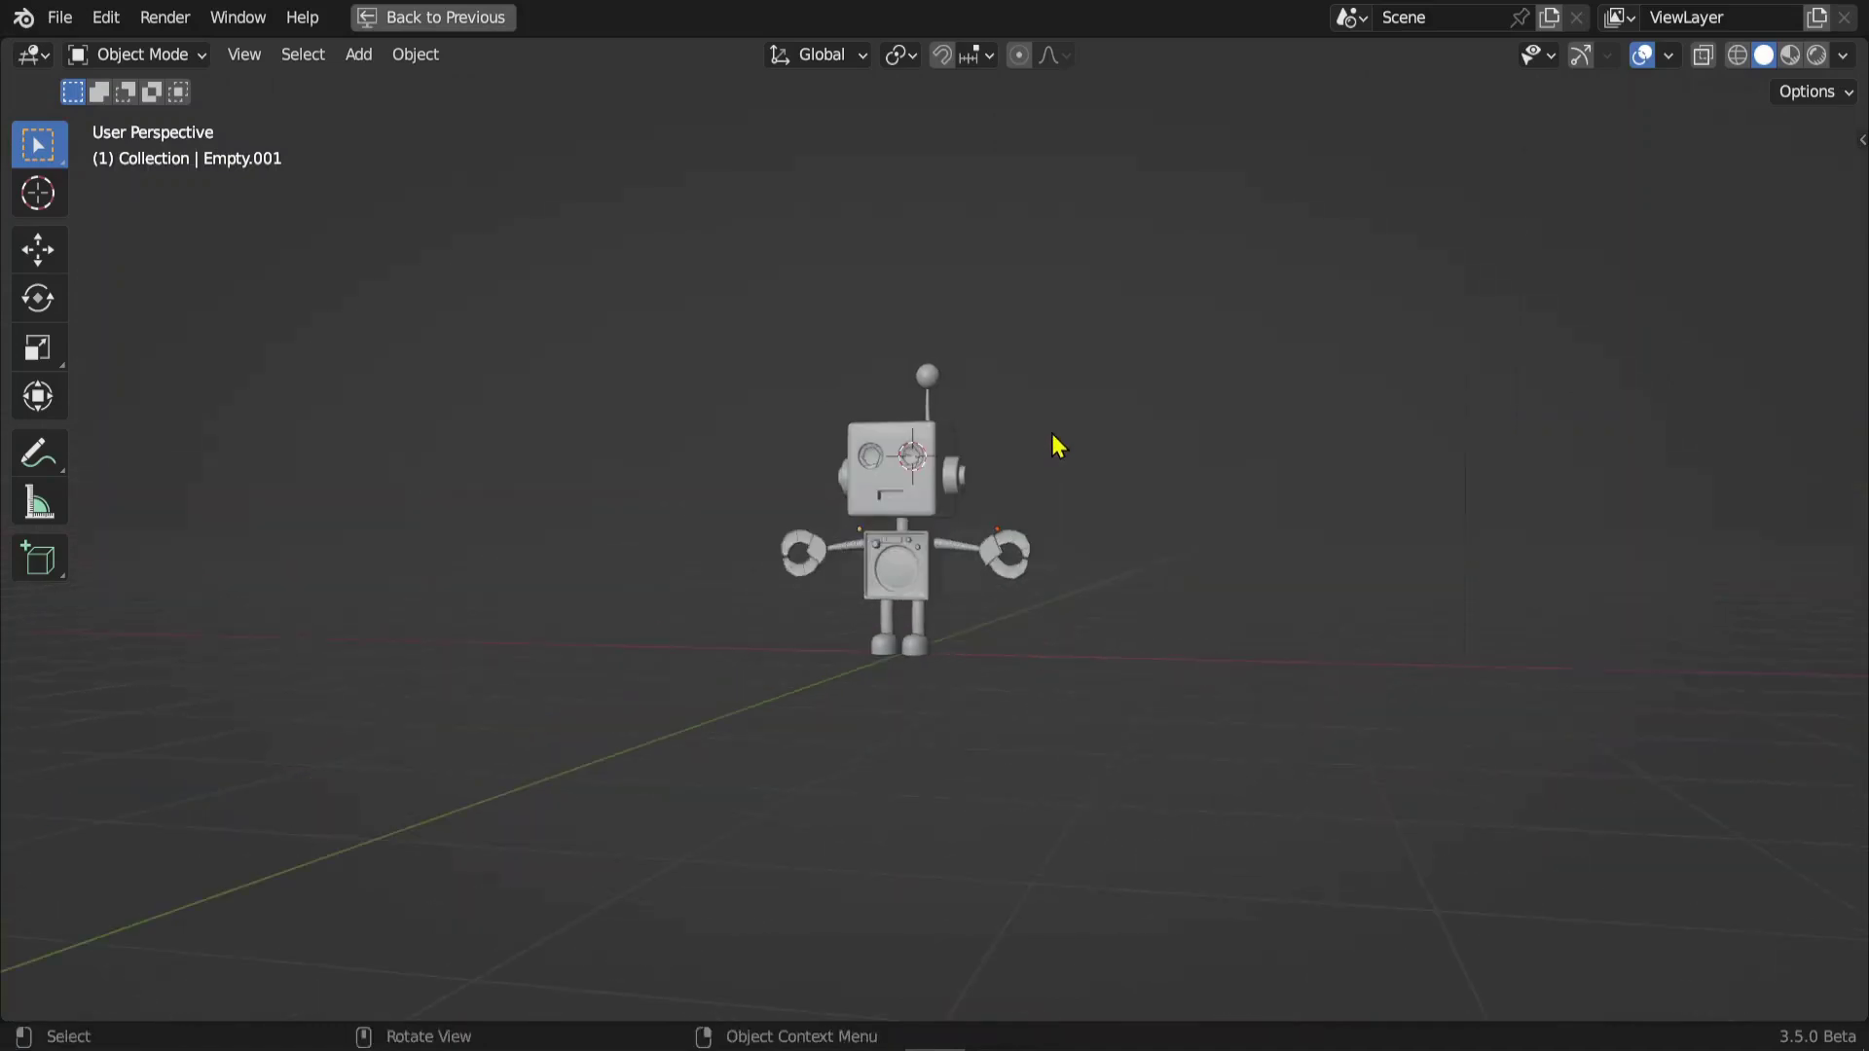
key("KP_1")
- Move the empties into a new collection 'rebus' and exclude it from the scene
key("m")
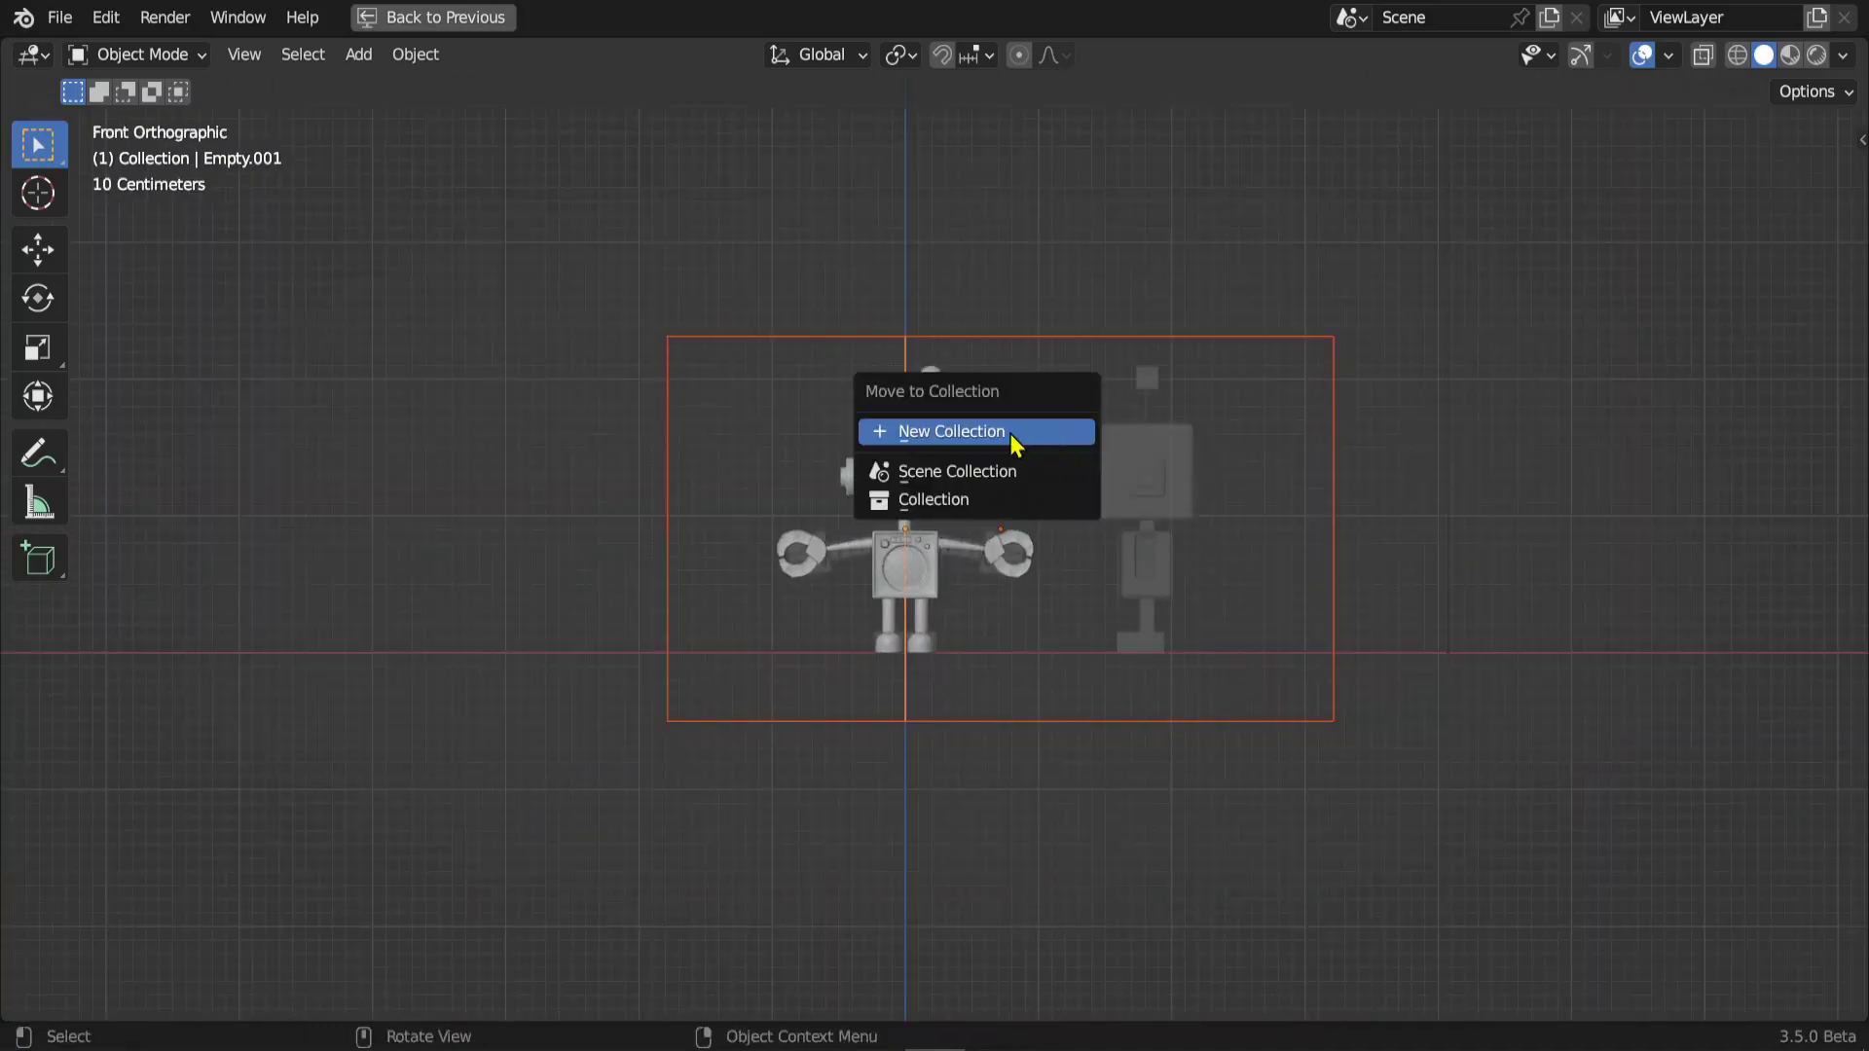
left_click(953, 434)
type("rebus")
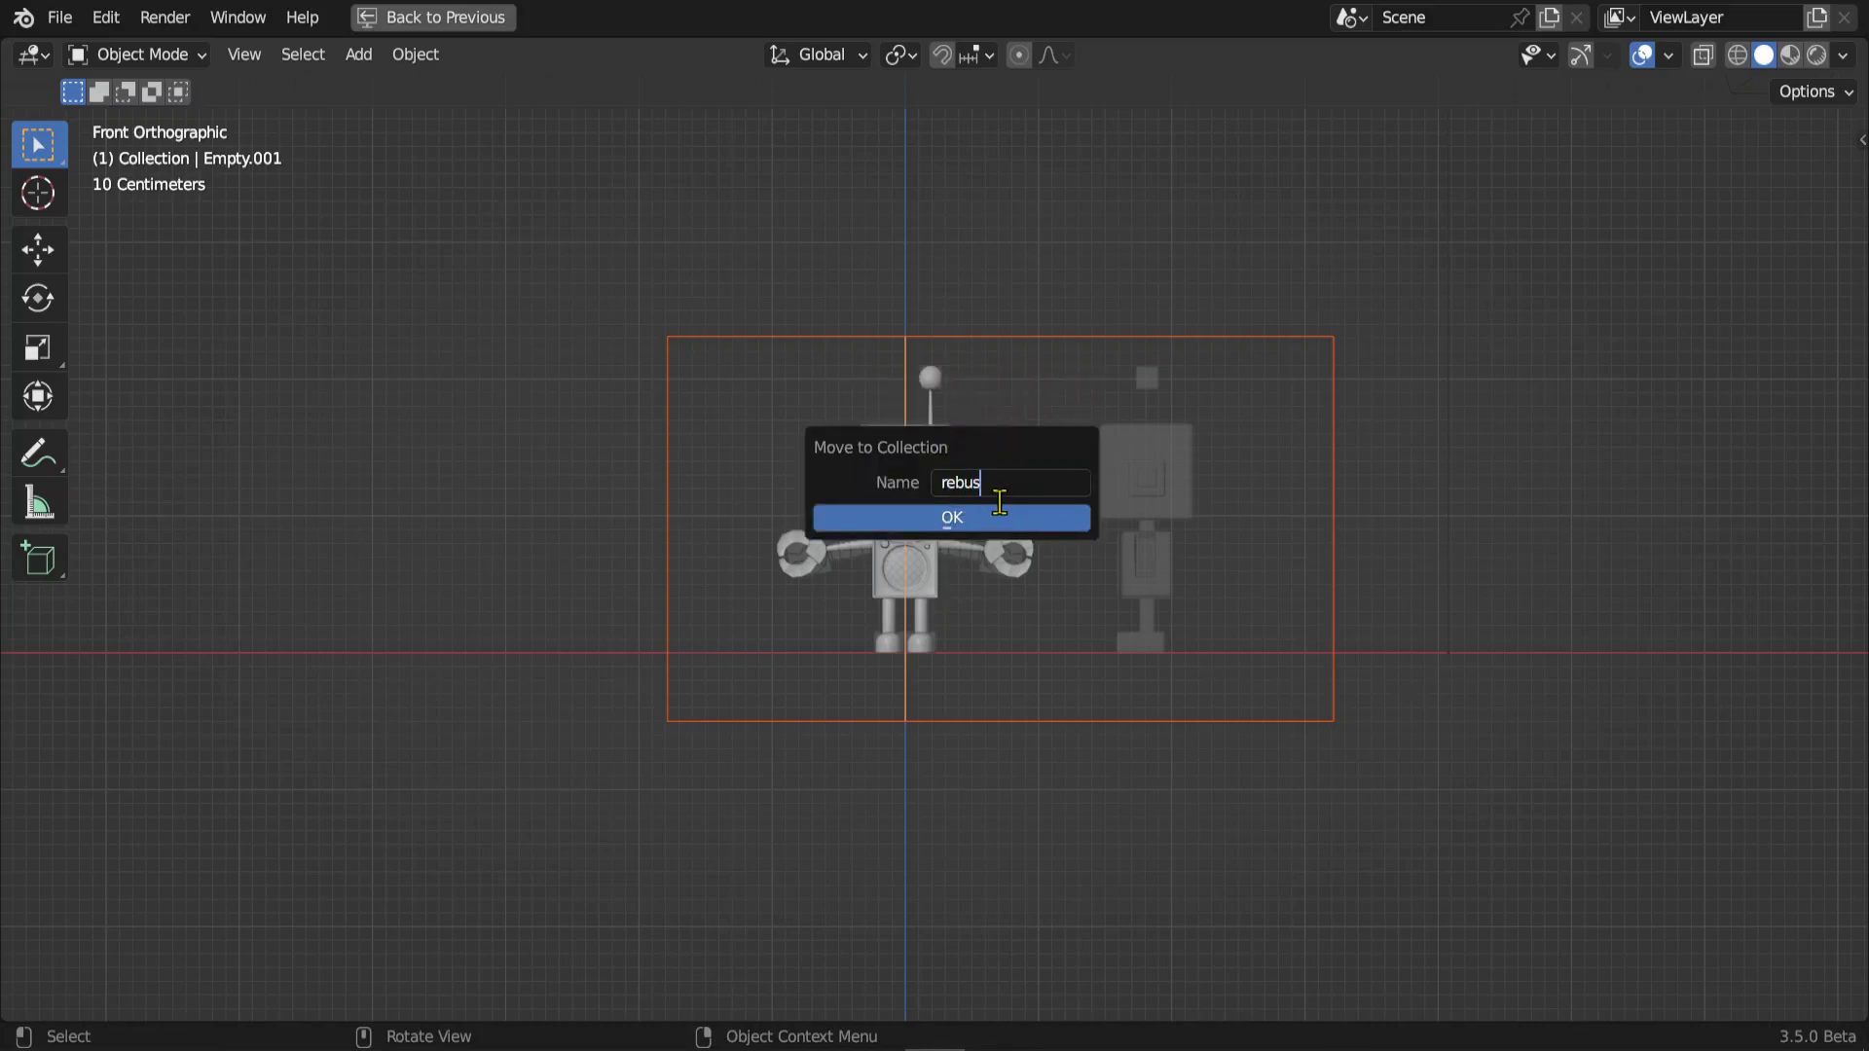
left_click(1002, 514)
key("ctrl+space")
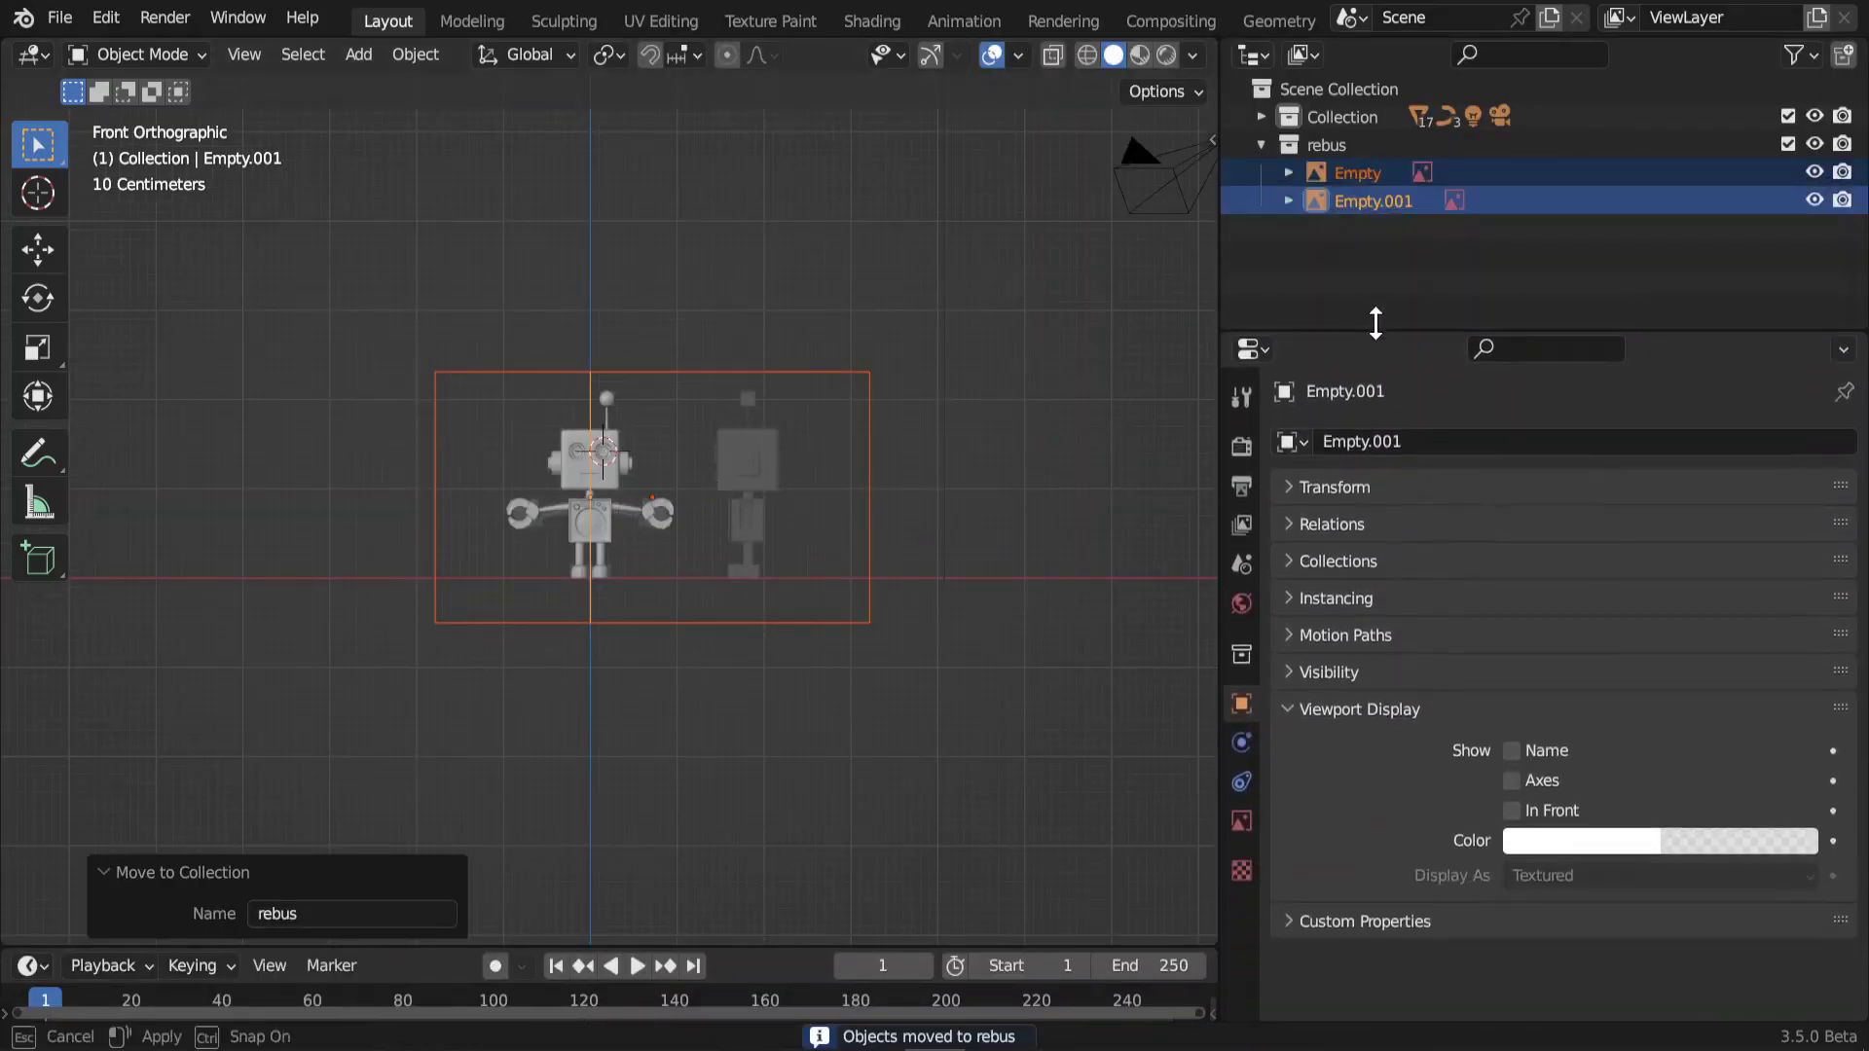
left_click_drag(1374, 179, 1373, 304)
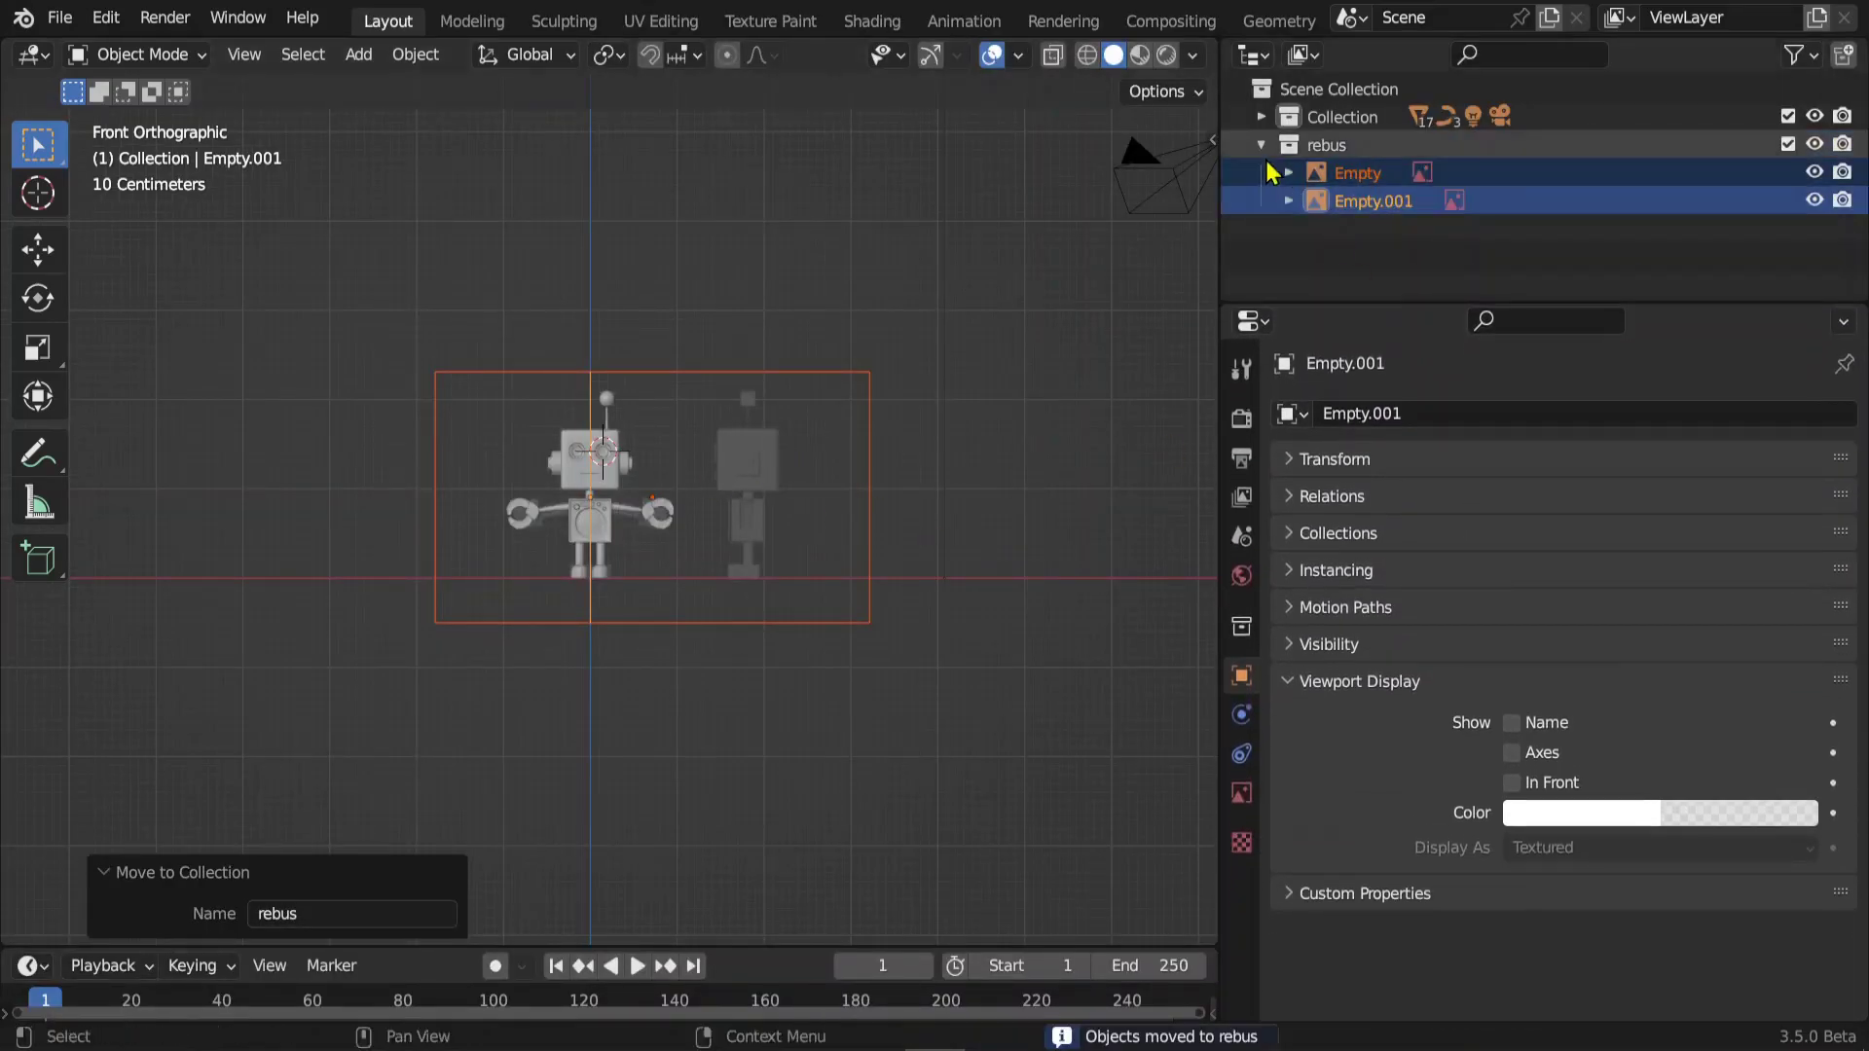
left_click(1788, 145)
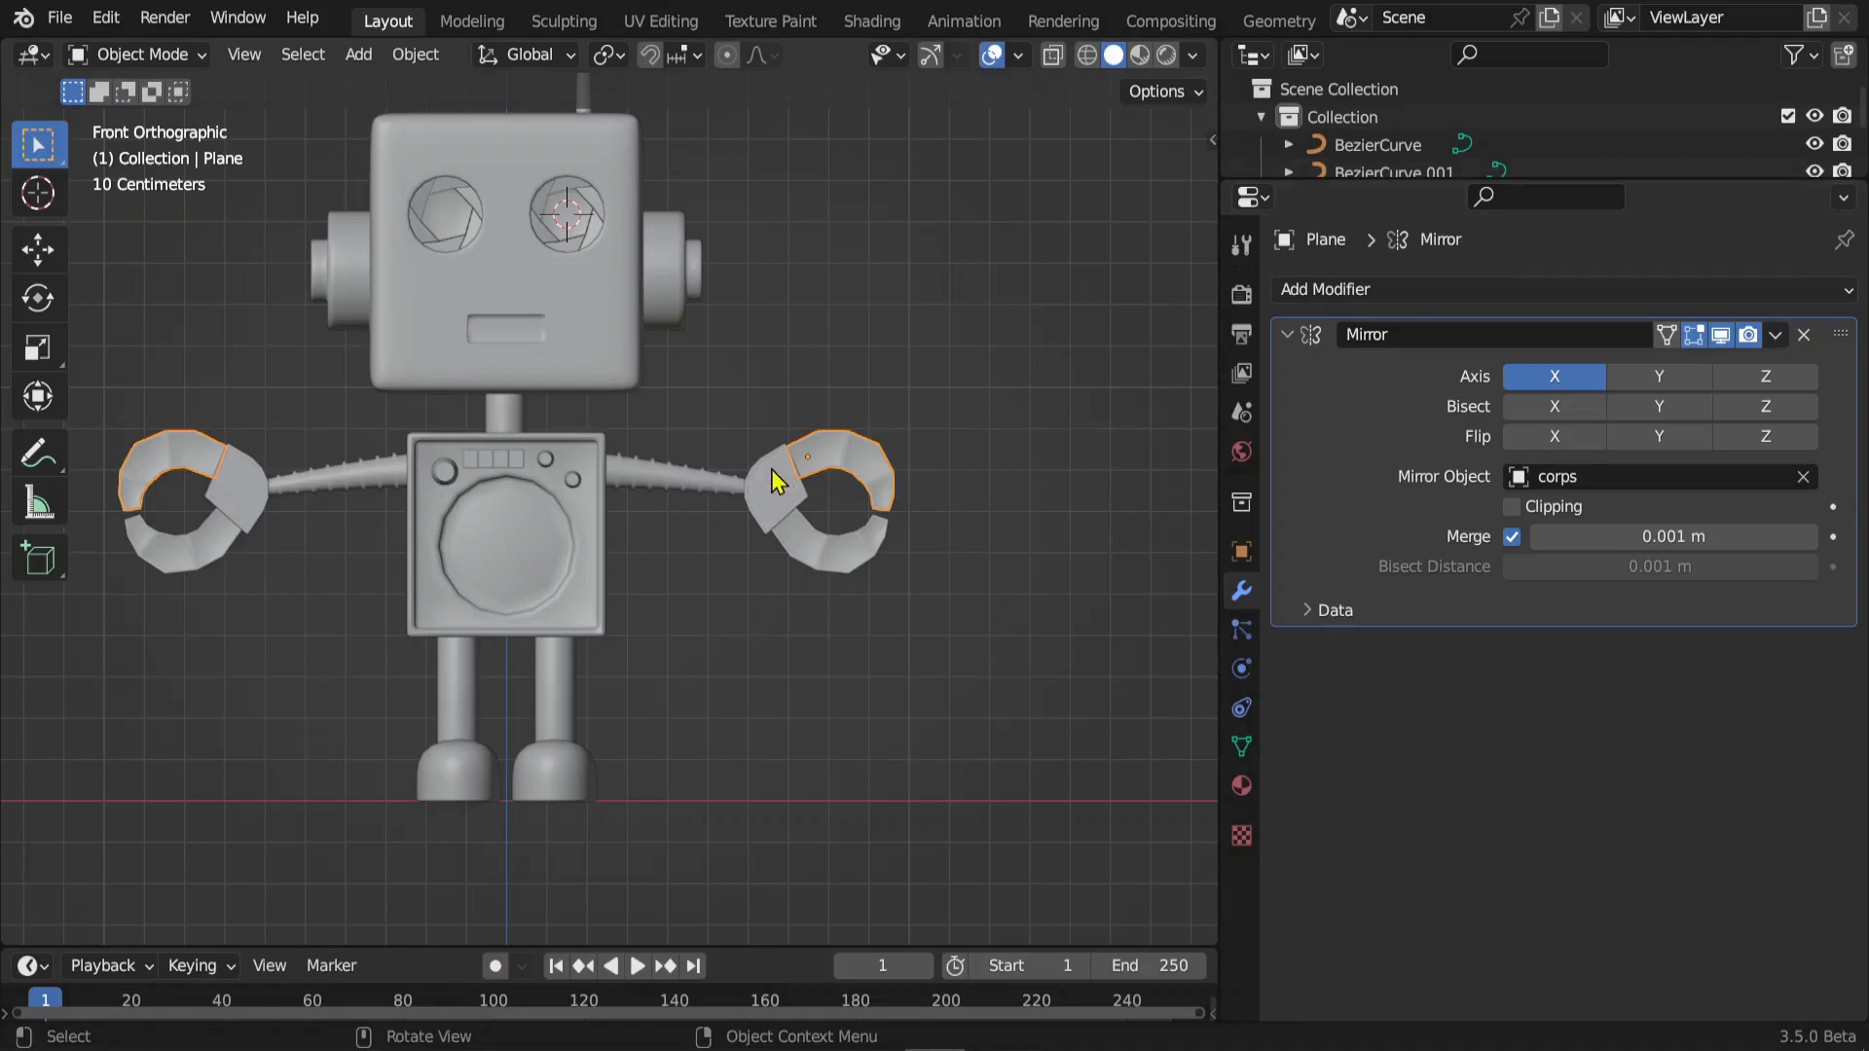
- Widen the Outliner and rename the two claw pieces pince-H and pince-B
left_click_drag(1318, 178, 1324, 806)
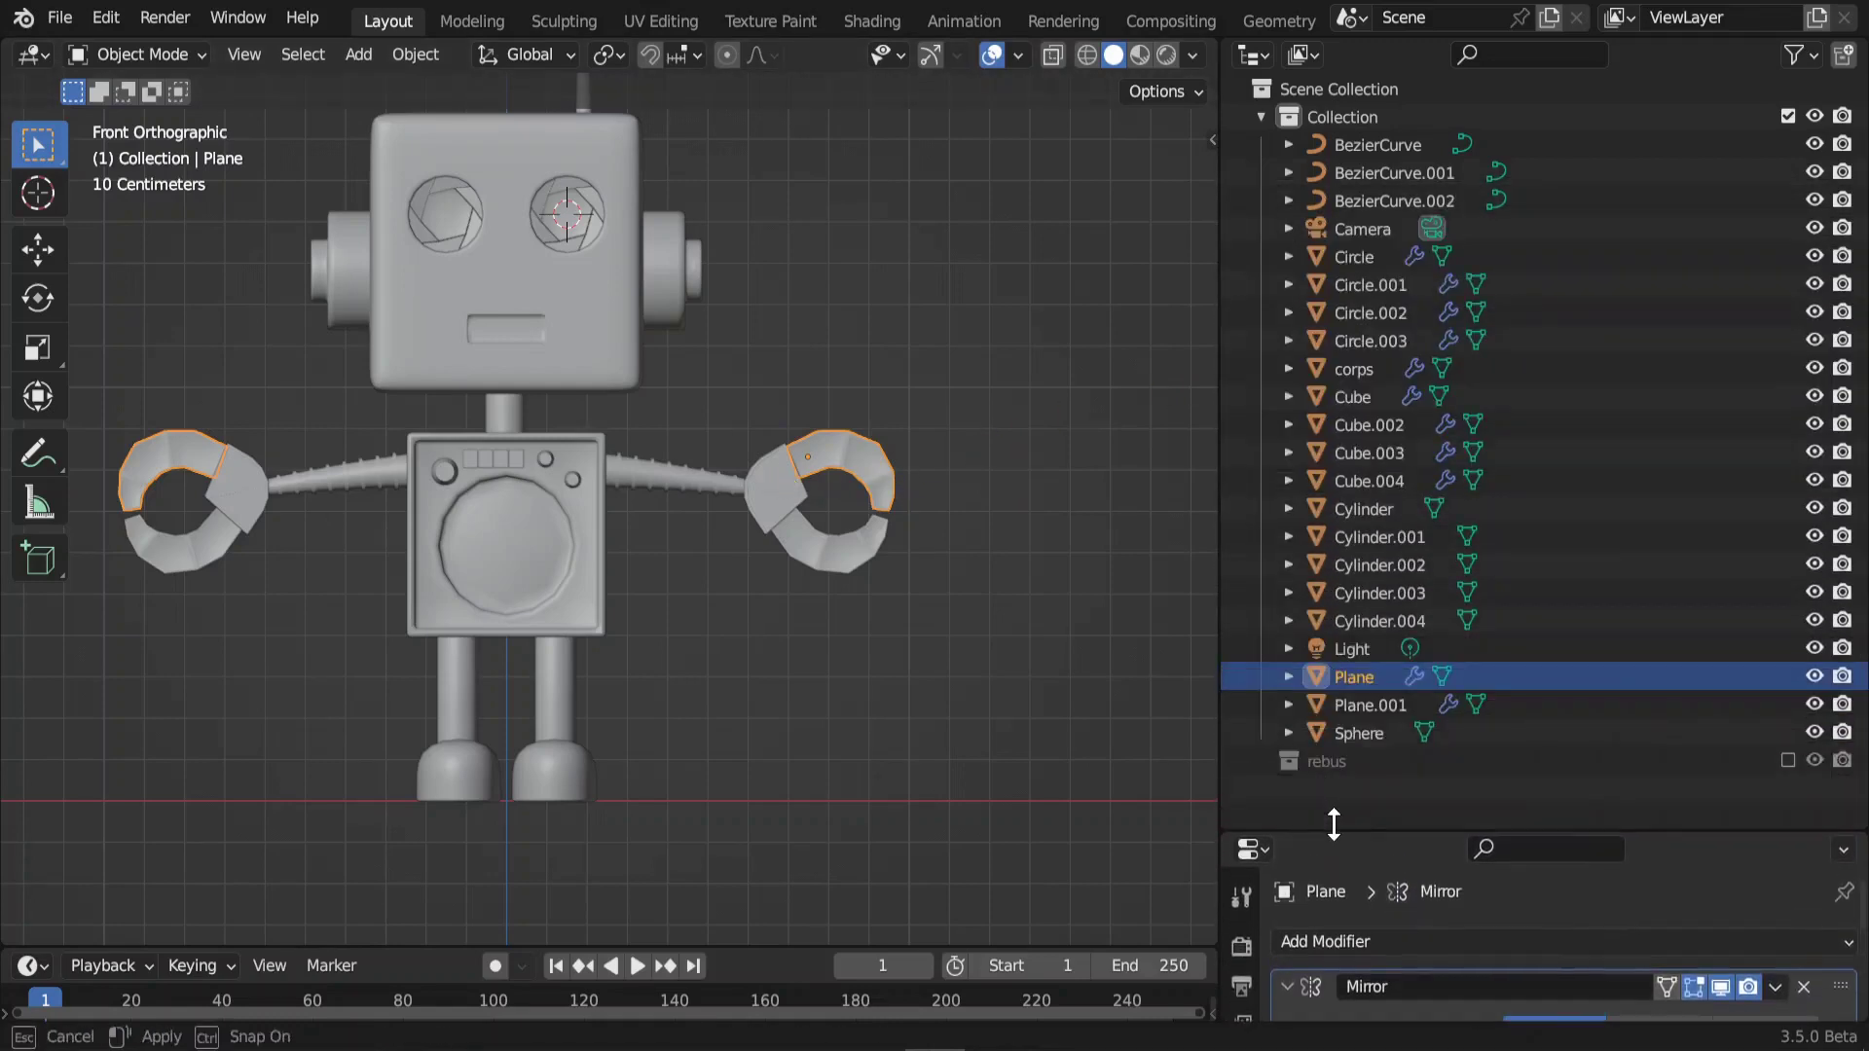
left_click_drag(1324, 806, 1338, 781)
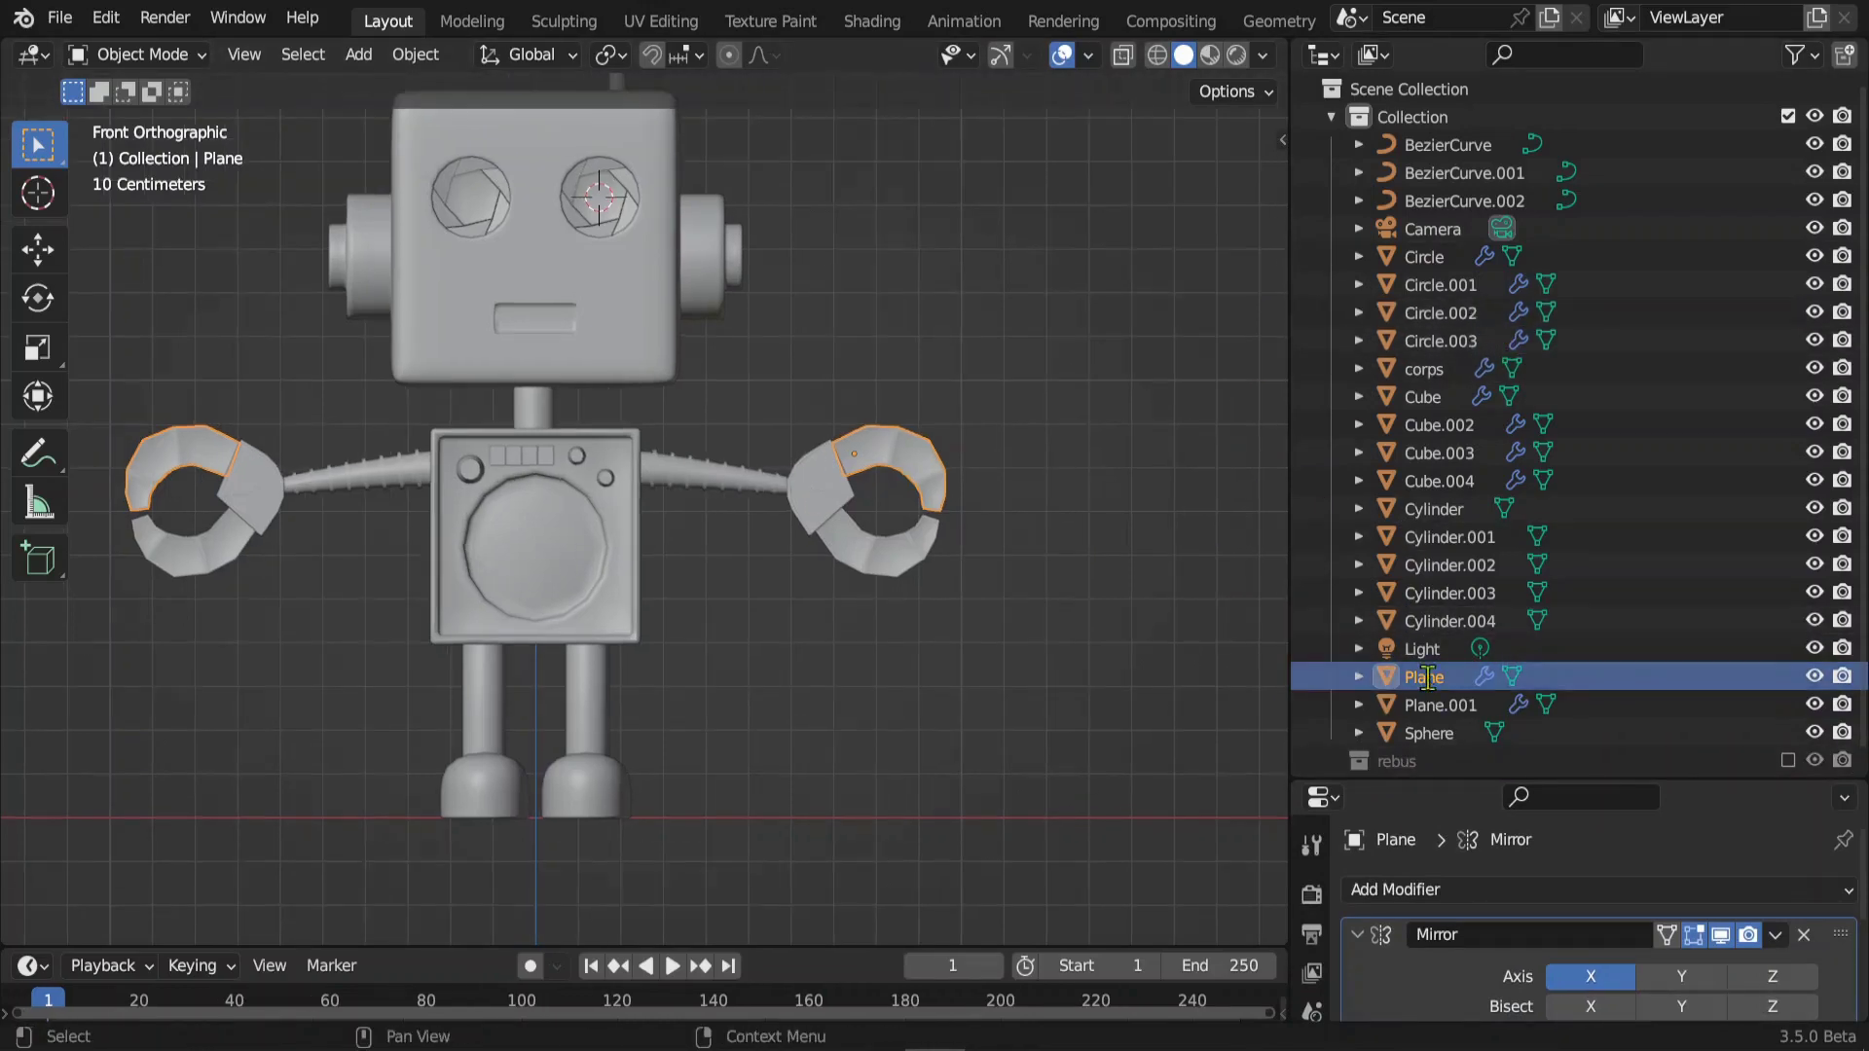
double_click(1427, 679)
type("pince-H")
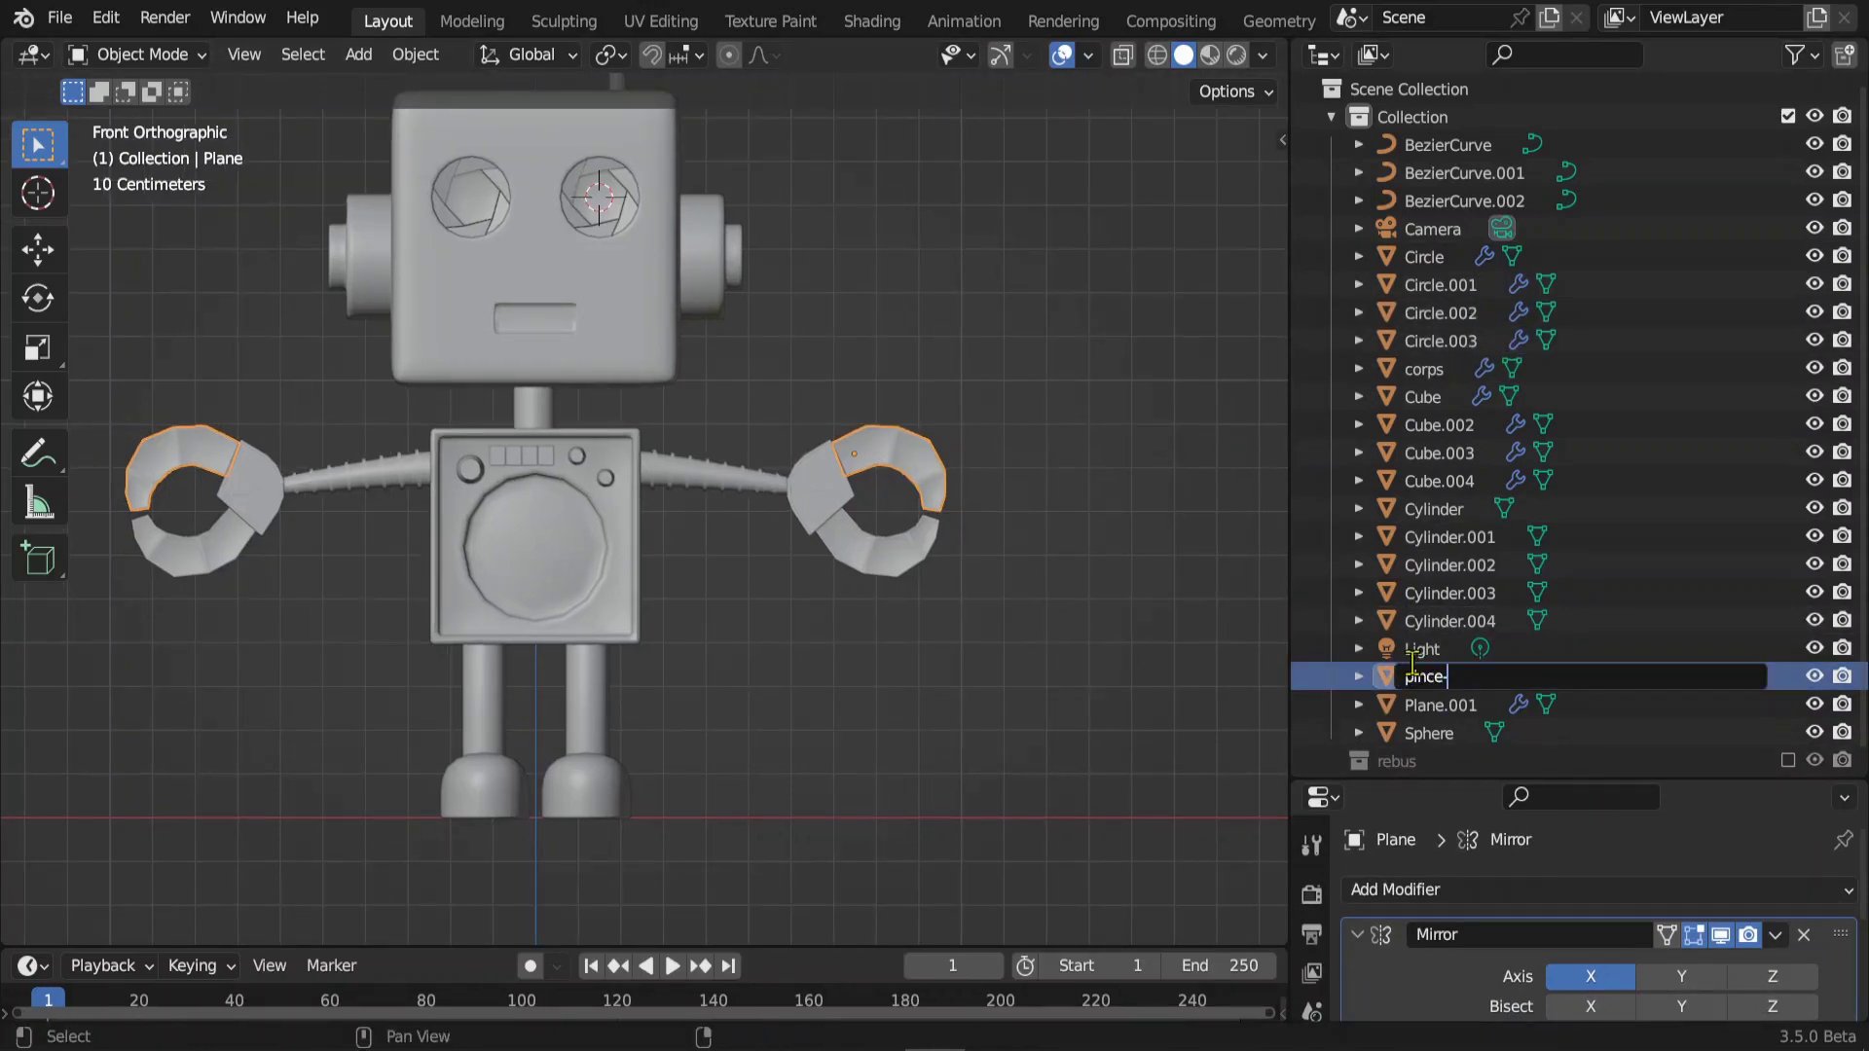
key("Return")
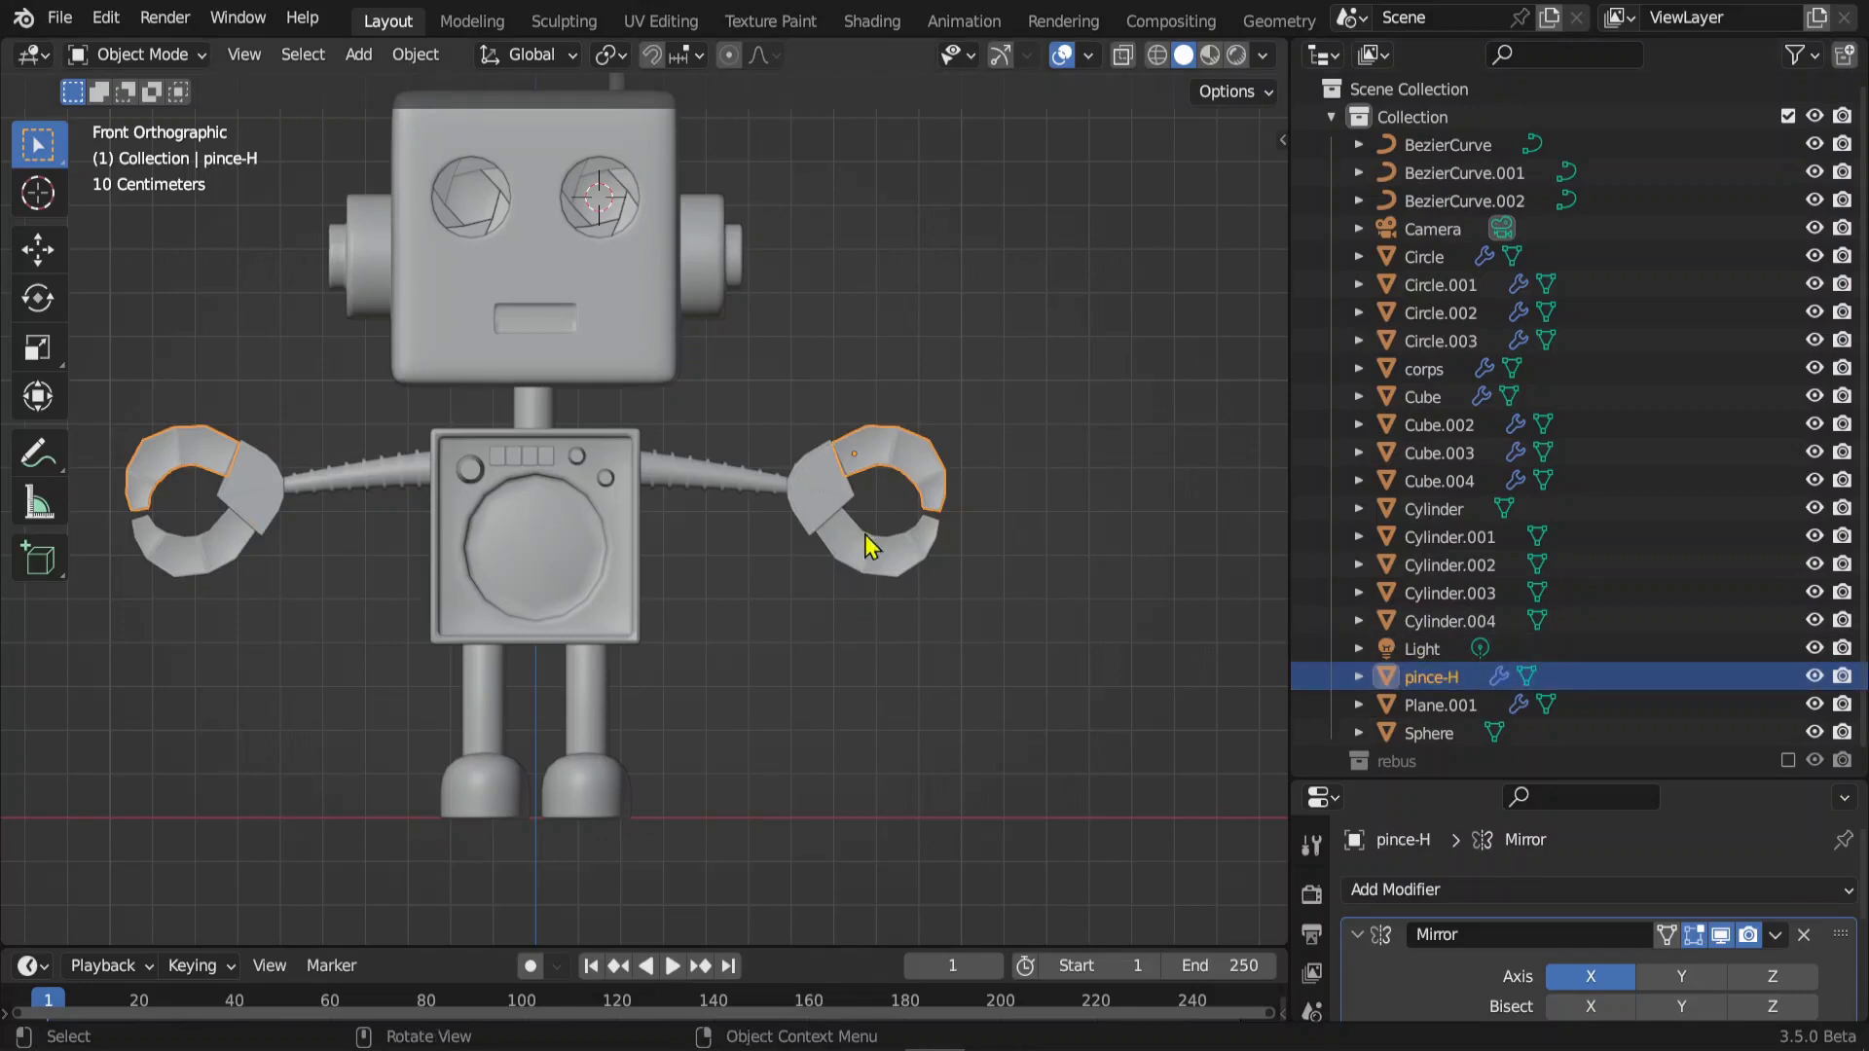
left_click(872, 542)
double_click(1448, 704)
type("pince")
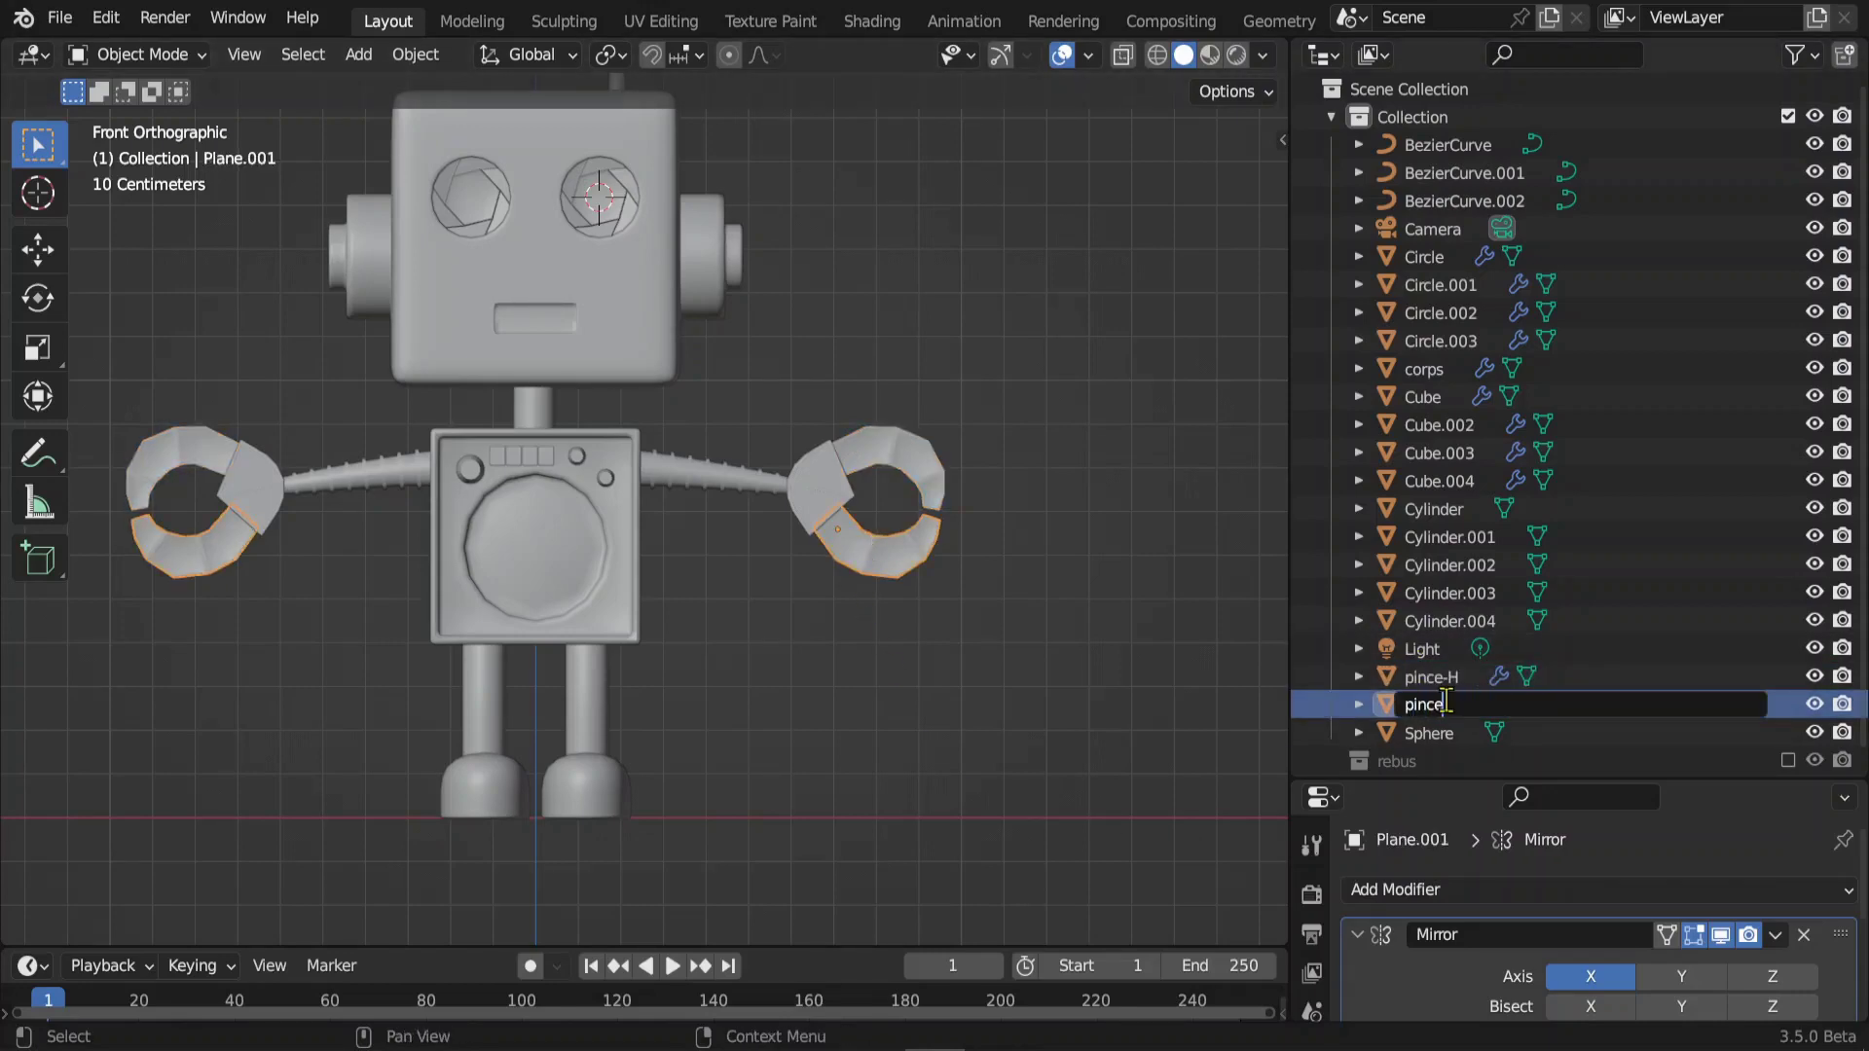
type("-B")
key("Return")
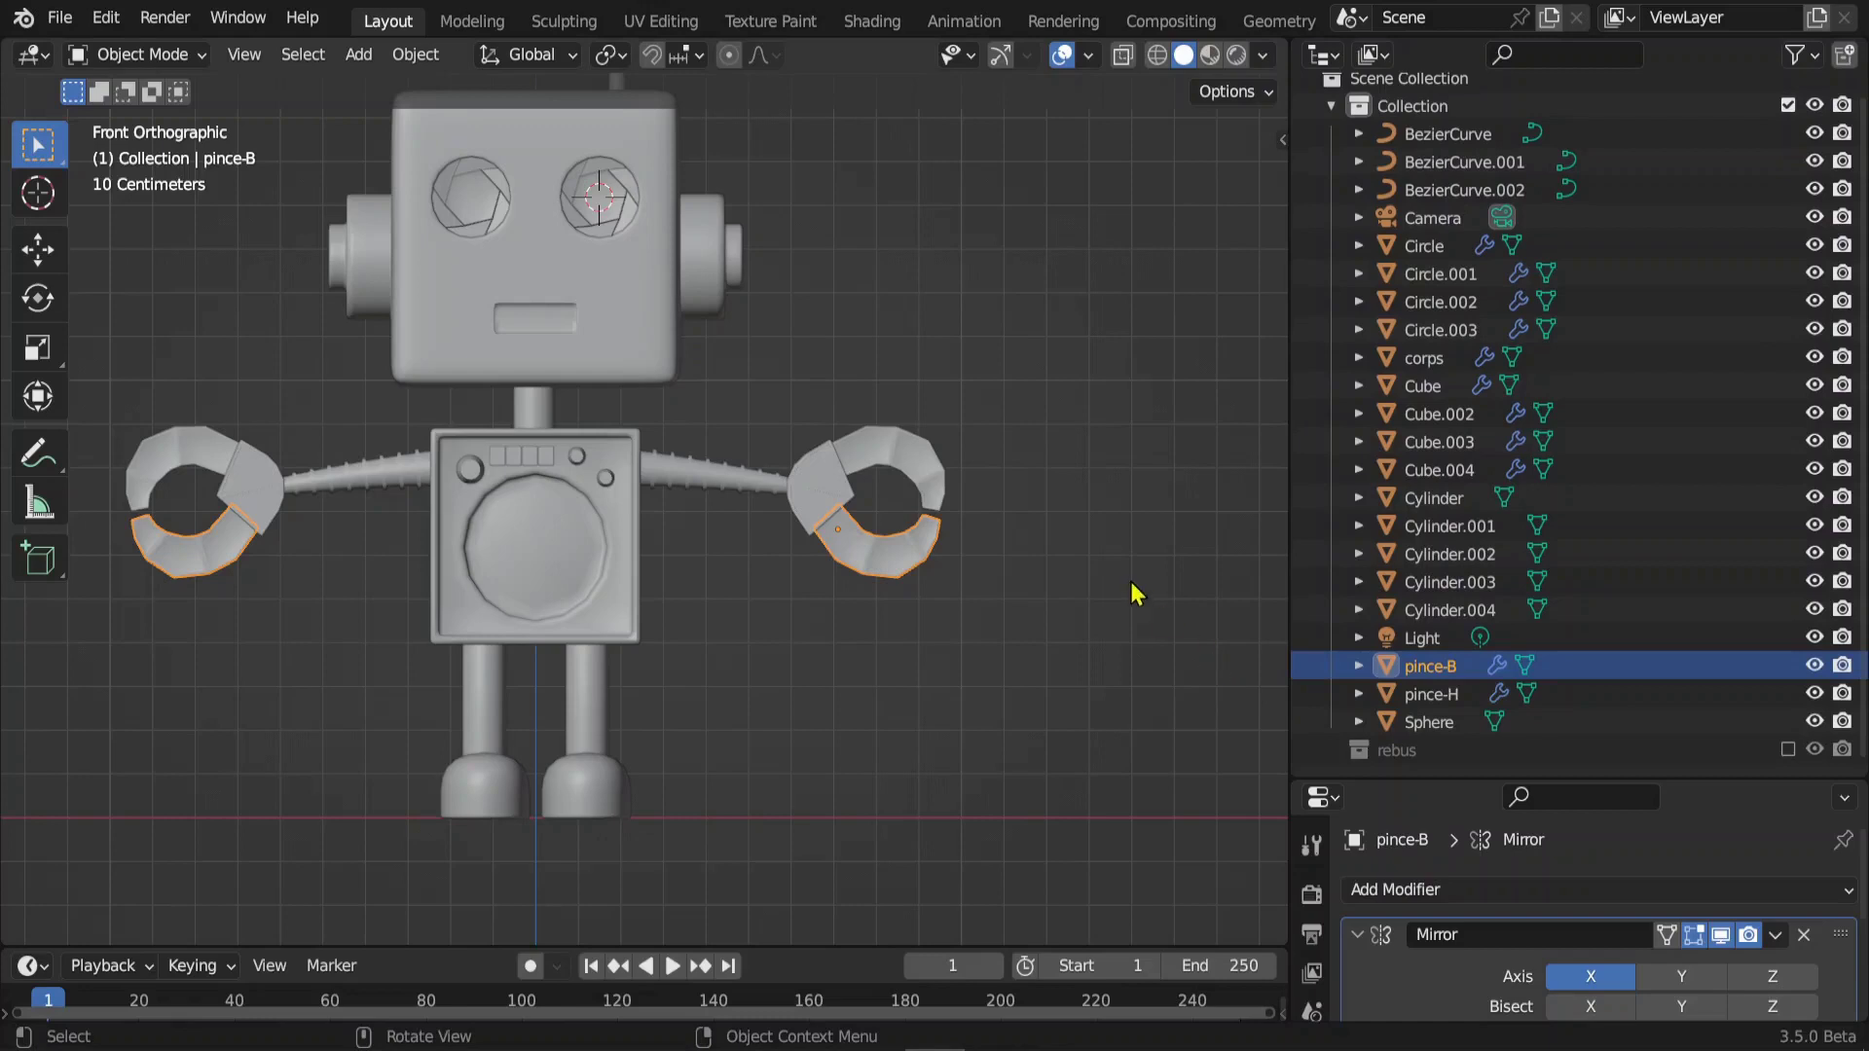
- Rename the claw support to suport-pince and the feet object to chaussures
left_click(827, 498)
double_click(1412, 469)
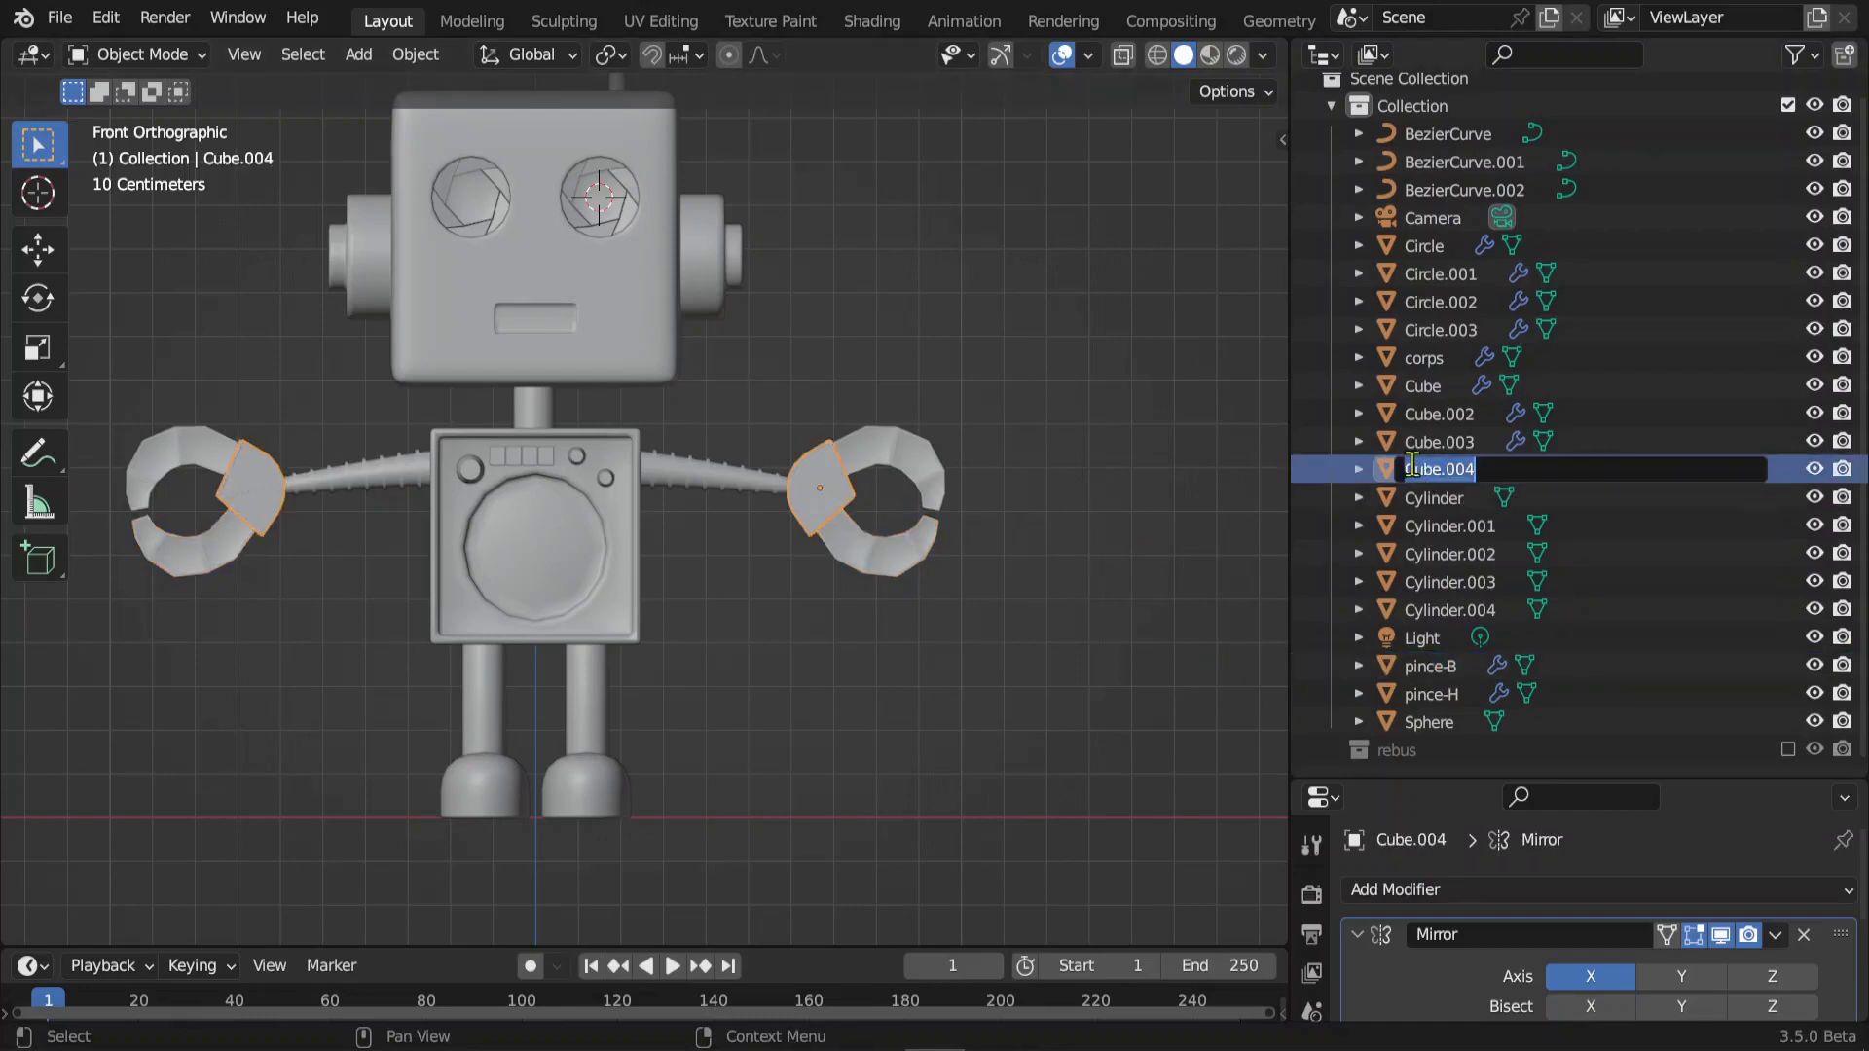
type("suport")
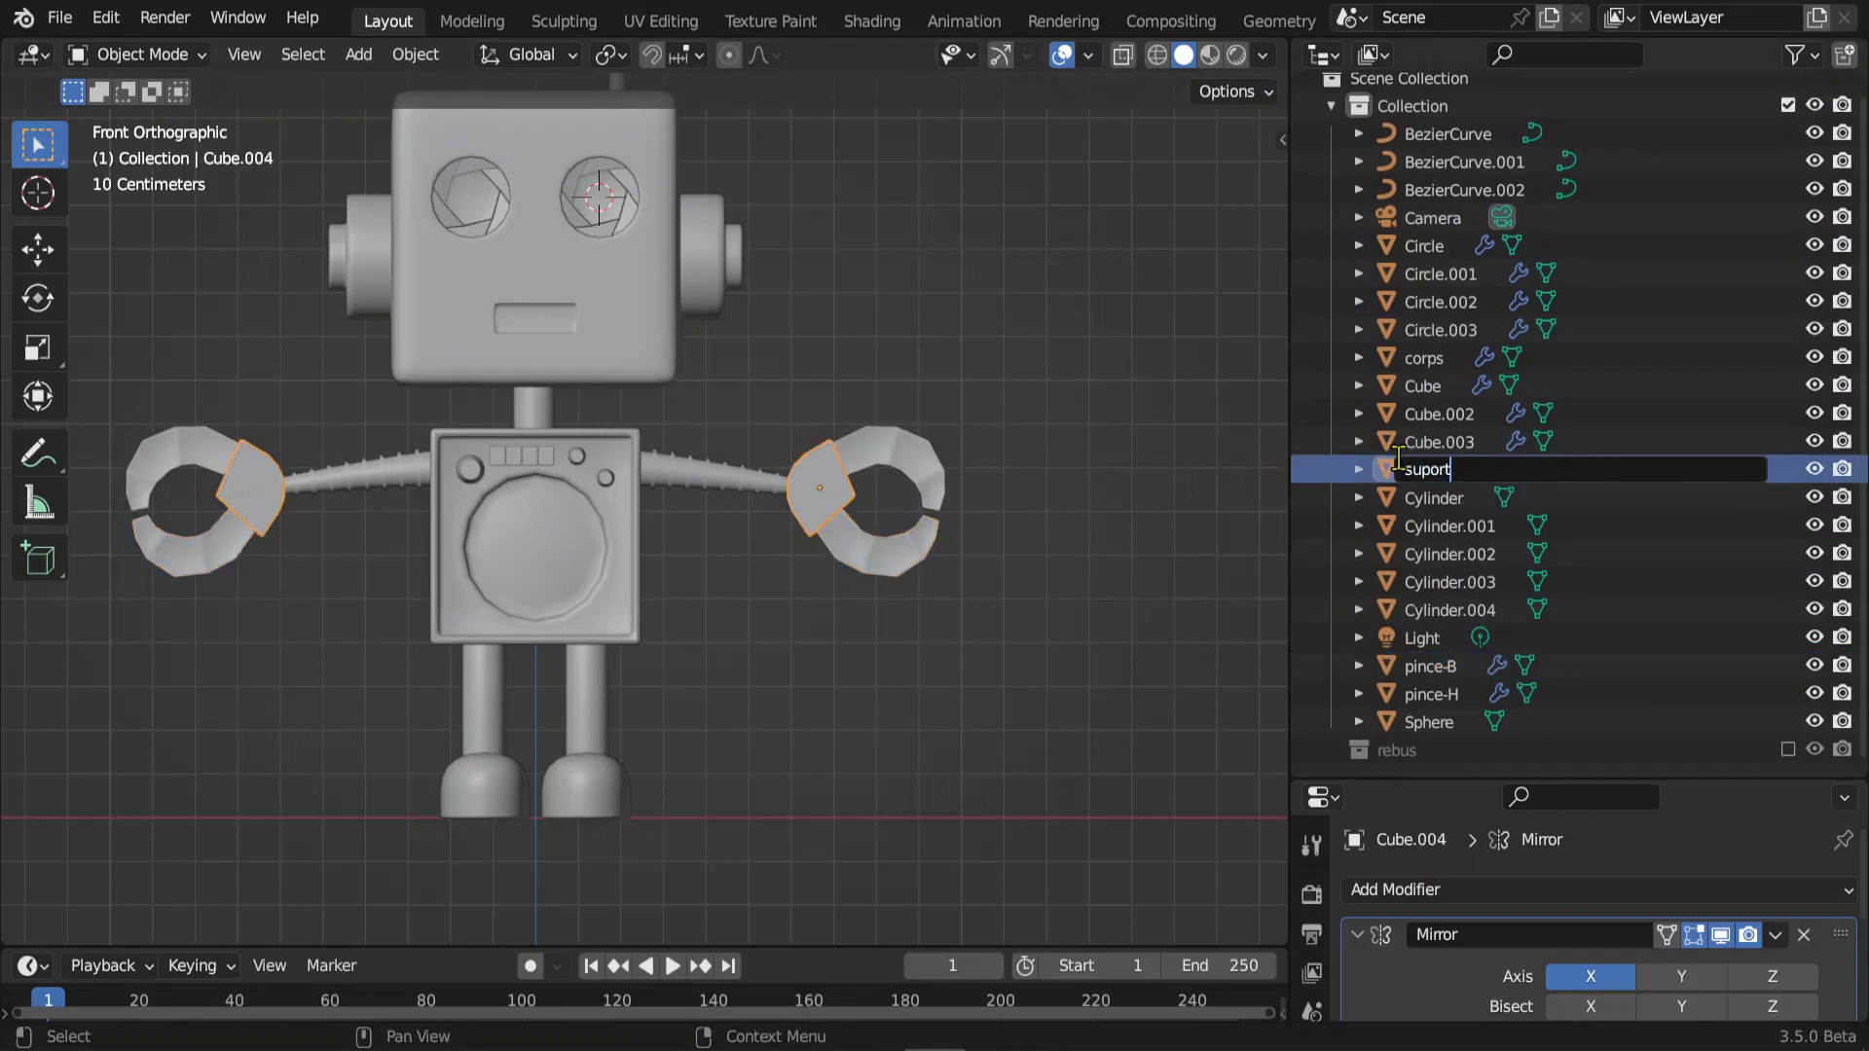
type("-pince")
key("Return")
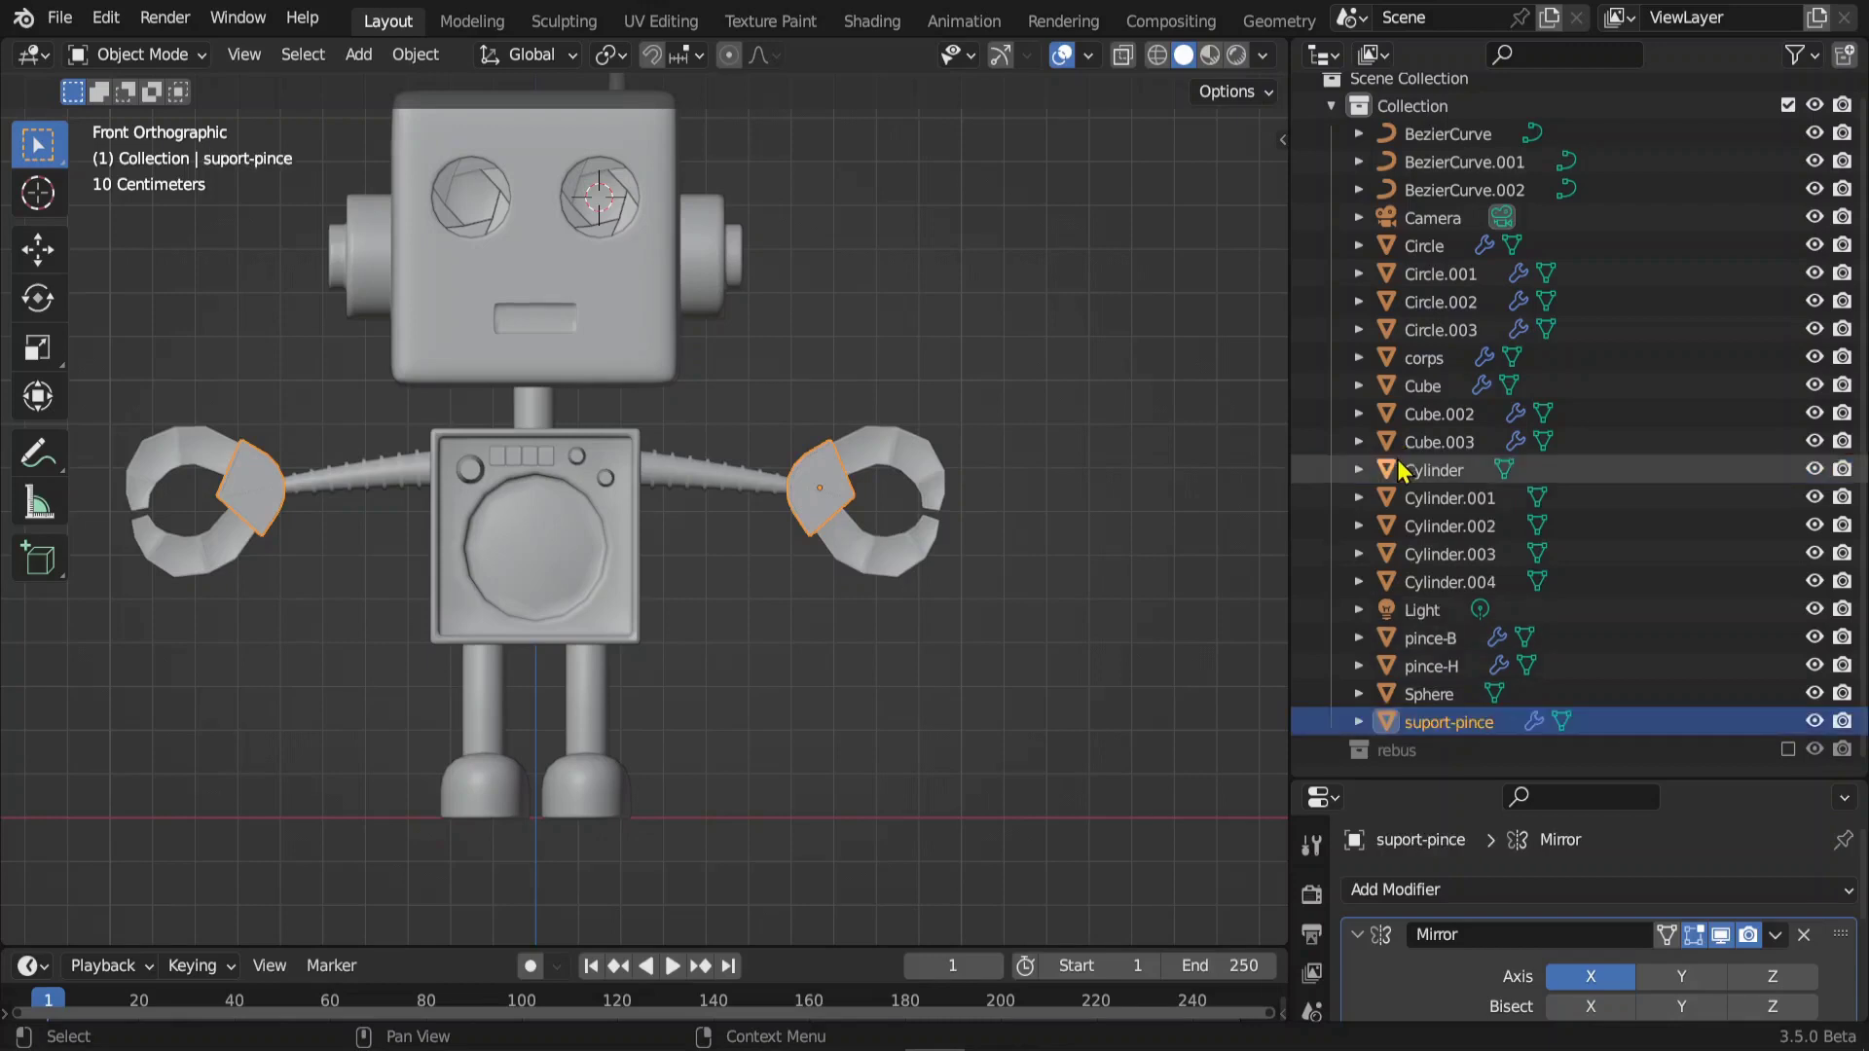
left_click(592, 779)
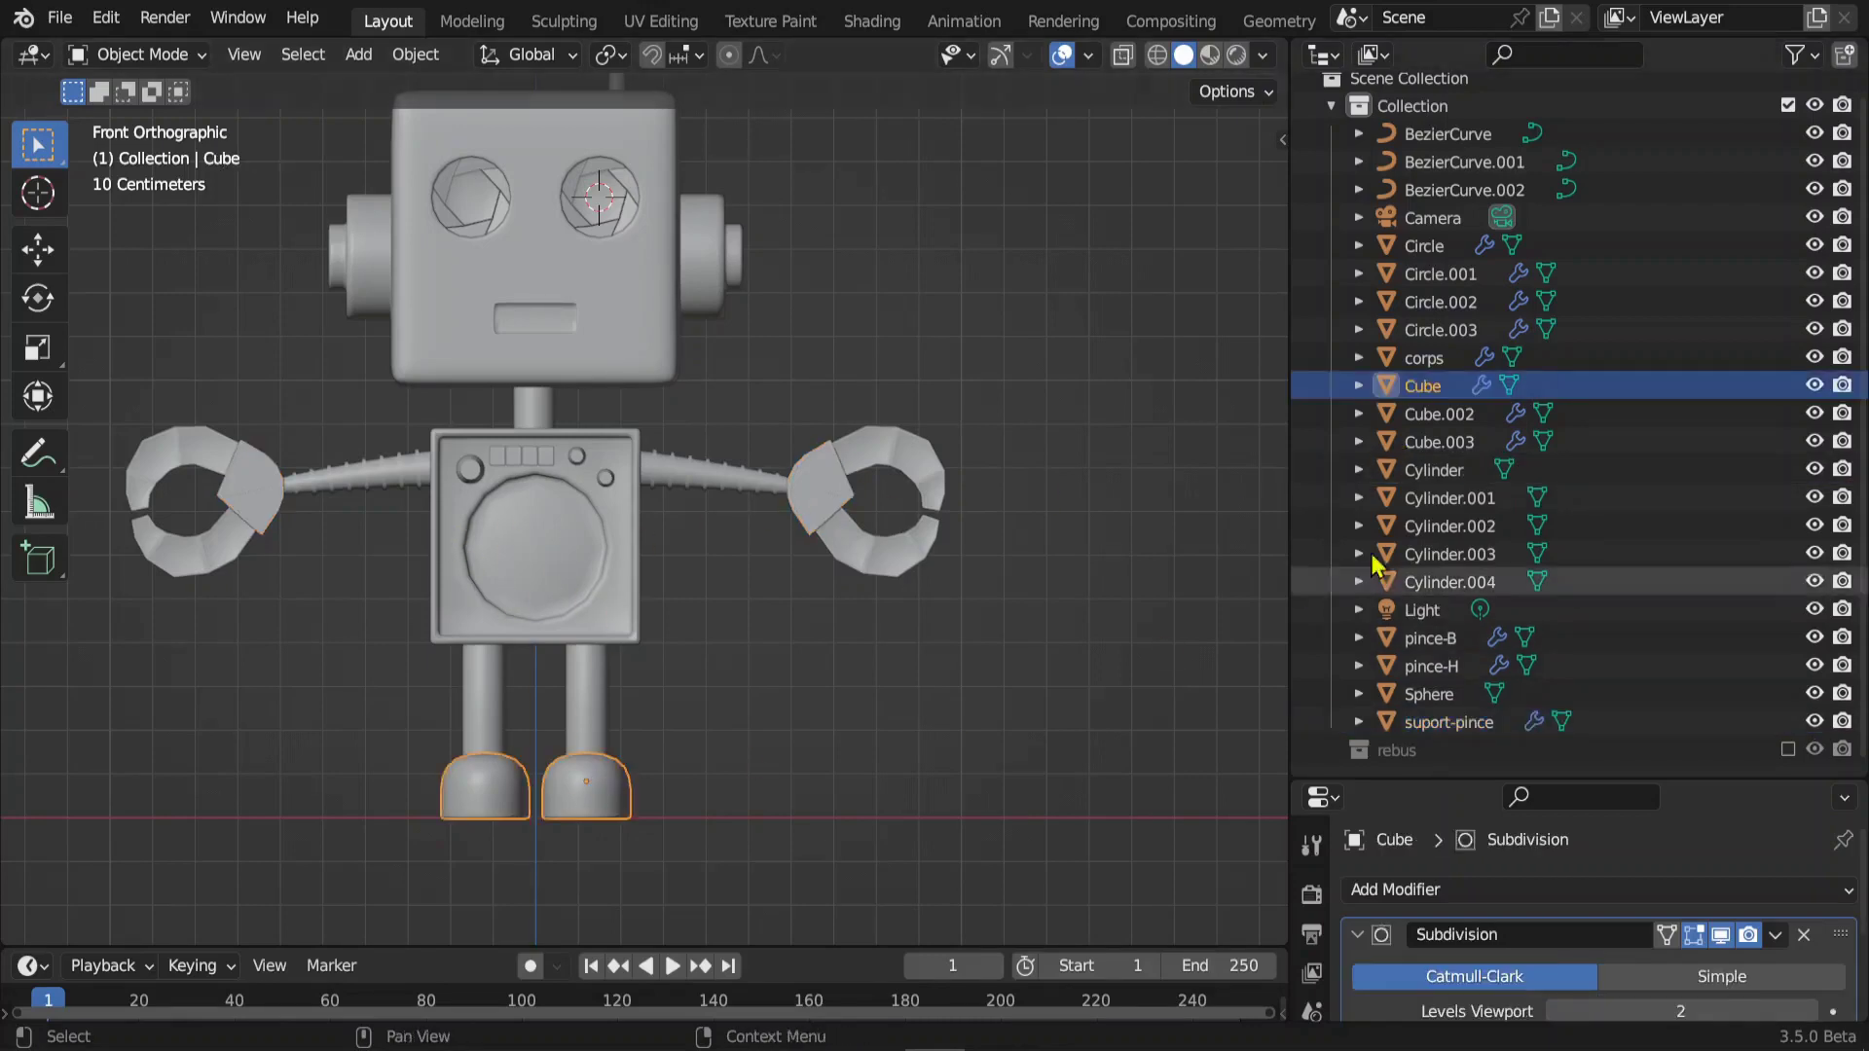
double_click(1417, 386)
key("BackSpace")
type("chau")
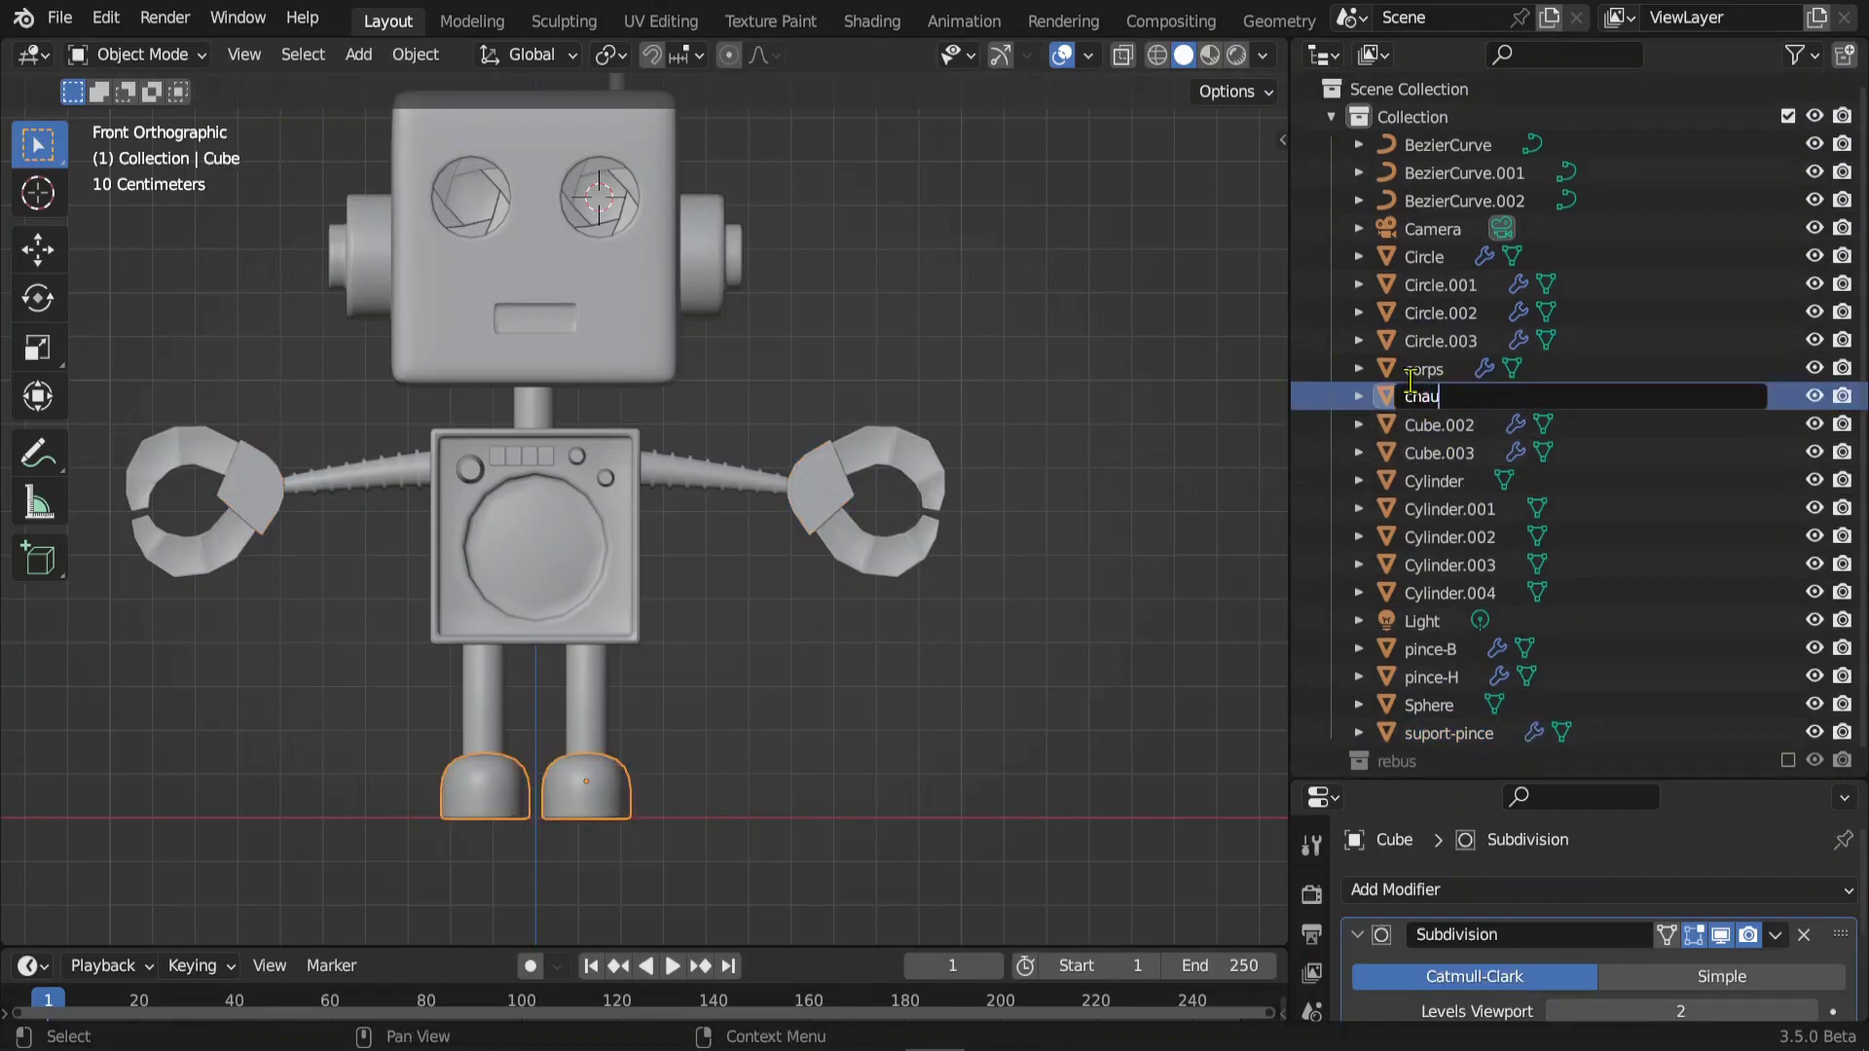
type("ssures")
key("Return")
- Rename the leg, arm and head objects to jambe, bras and tete
double_click(1440, 481)
type("jambe")
key("Return")
double_click(1446, 284)
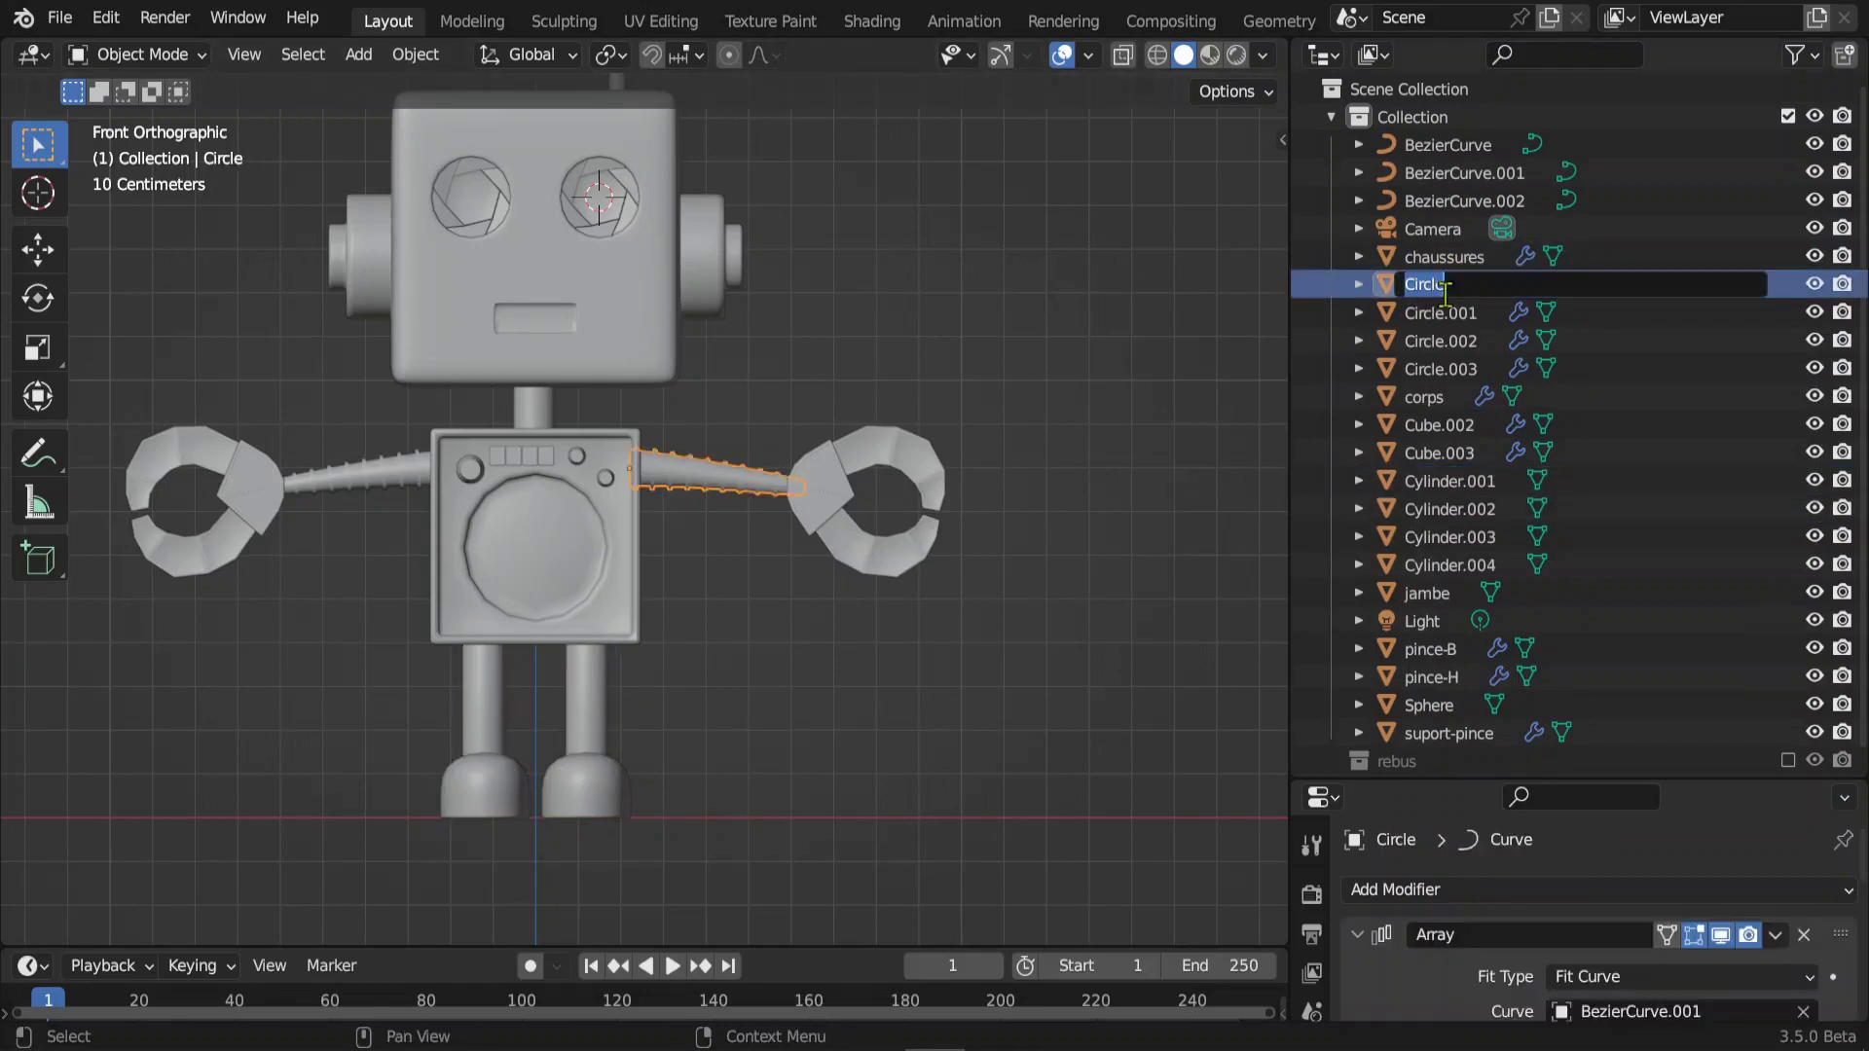
type("bras")
key("Return")
double_click(1441, 453)
type("tete")
key("Return")
- Rename the two eyes to oeuil and oeuil.001
double_click(1408, 311)
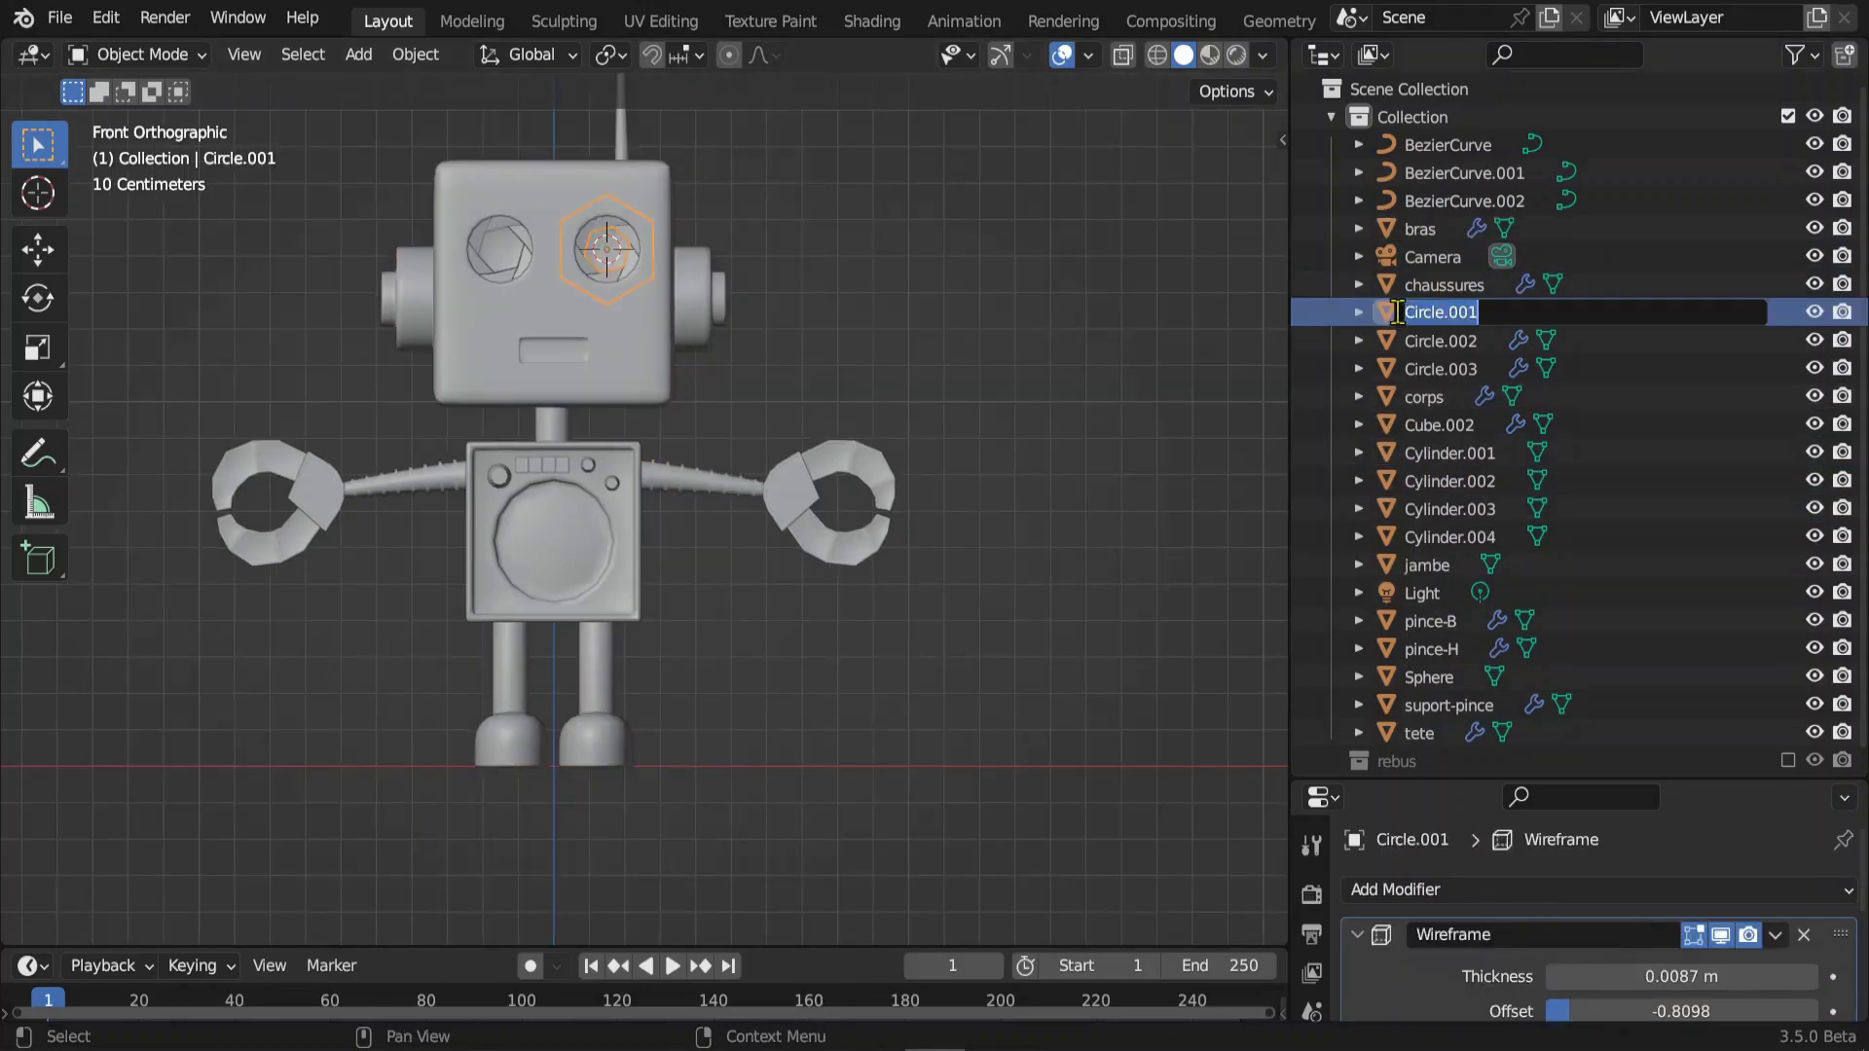
type("oeuil")
key("Return")
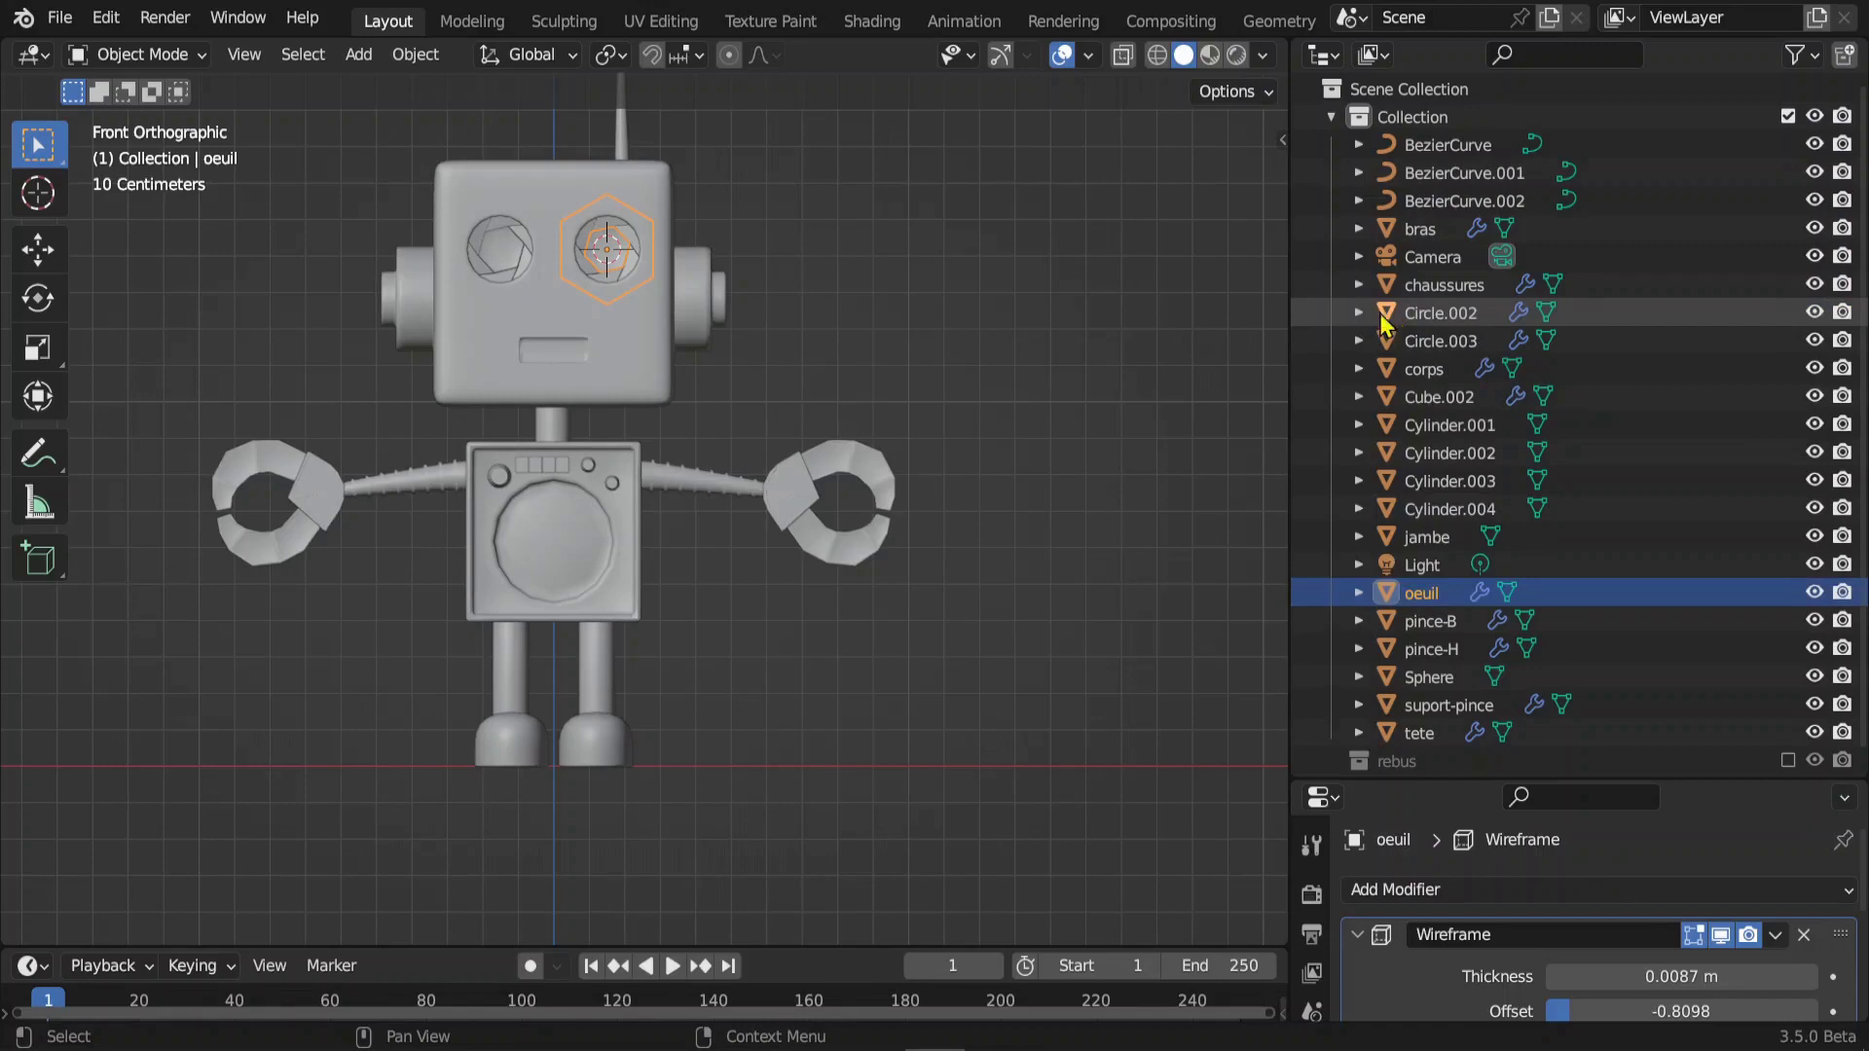
left_click(510, 239)
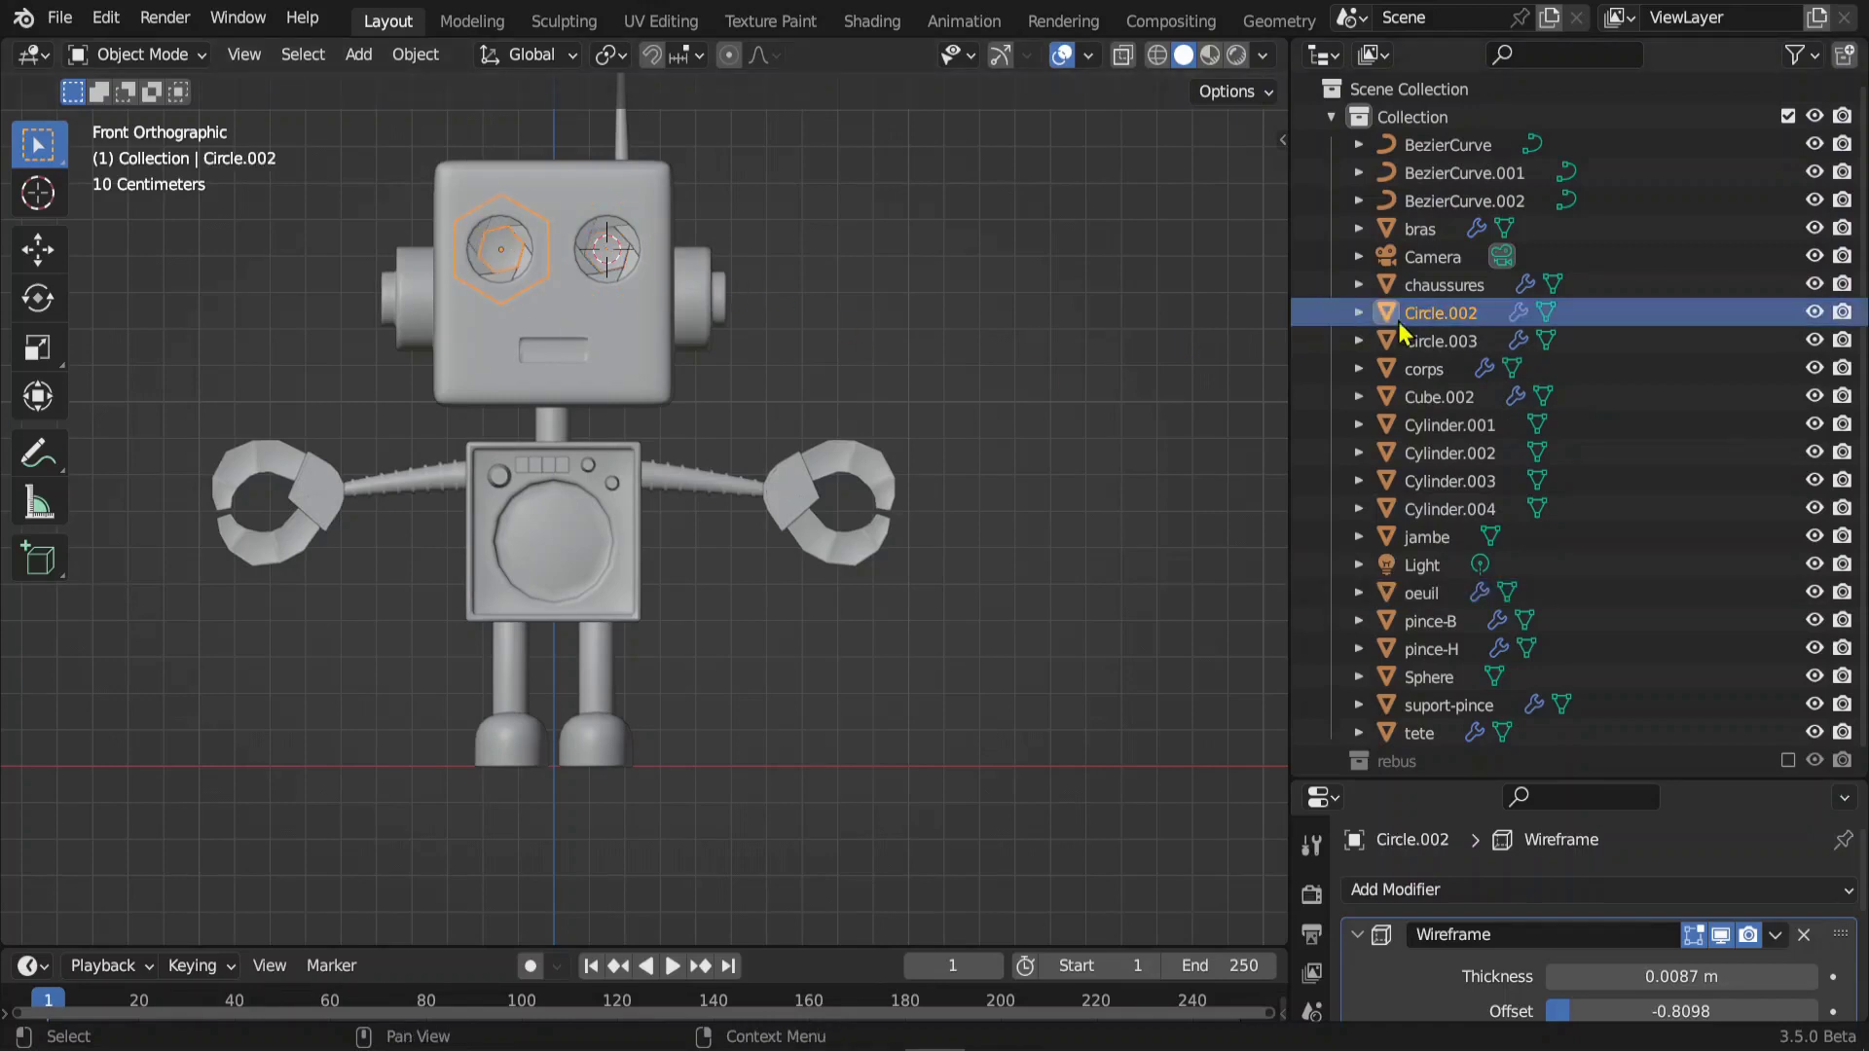
double_click(1433, 312)
type("oeuil")
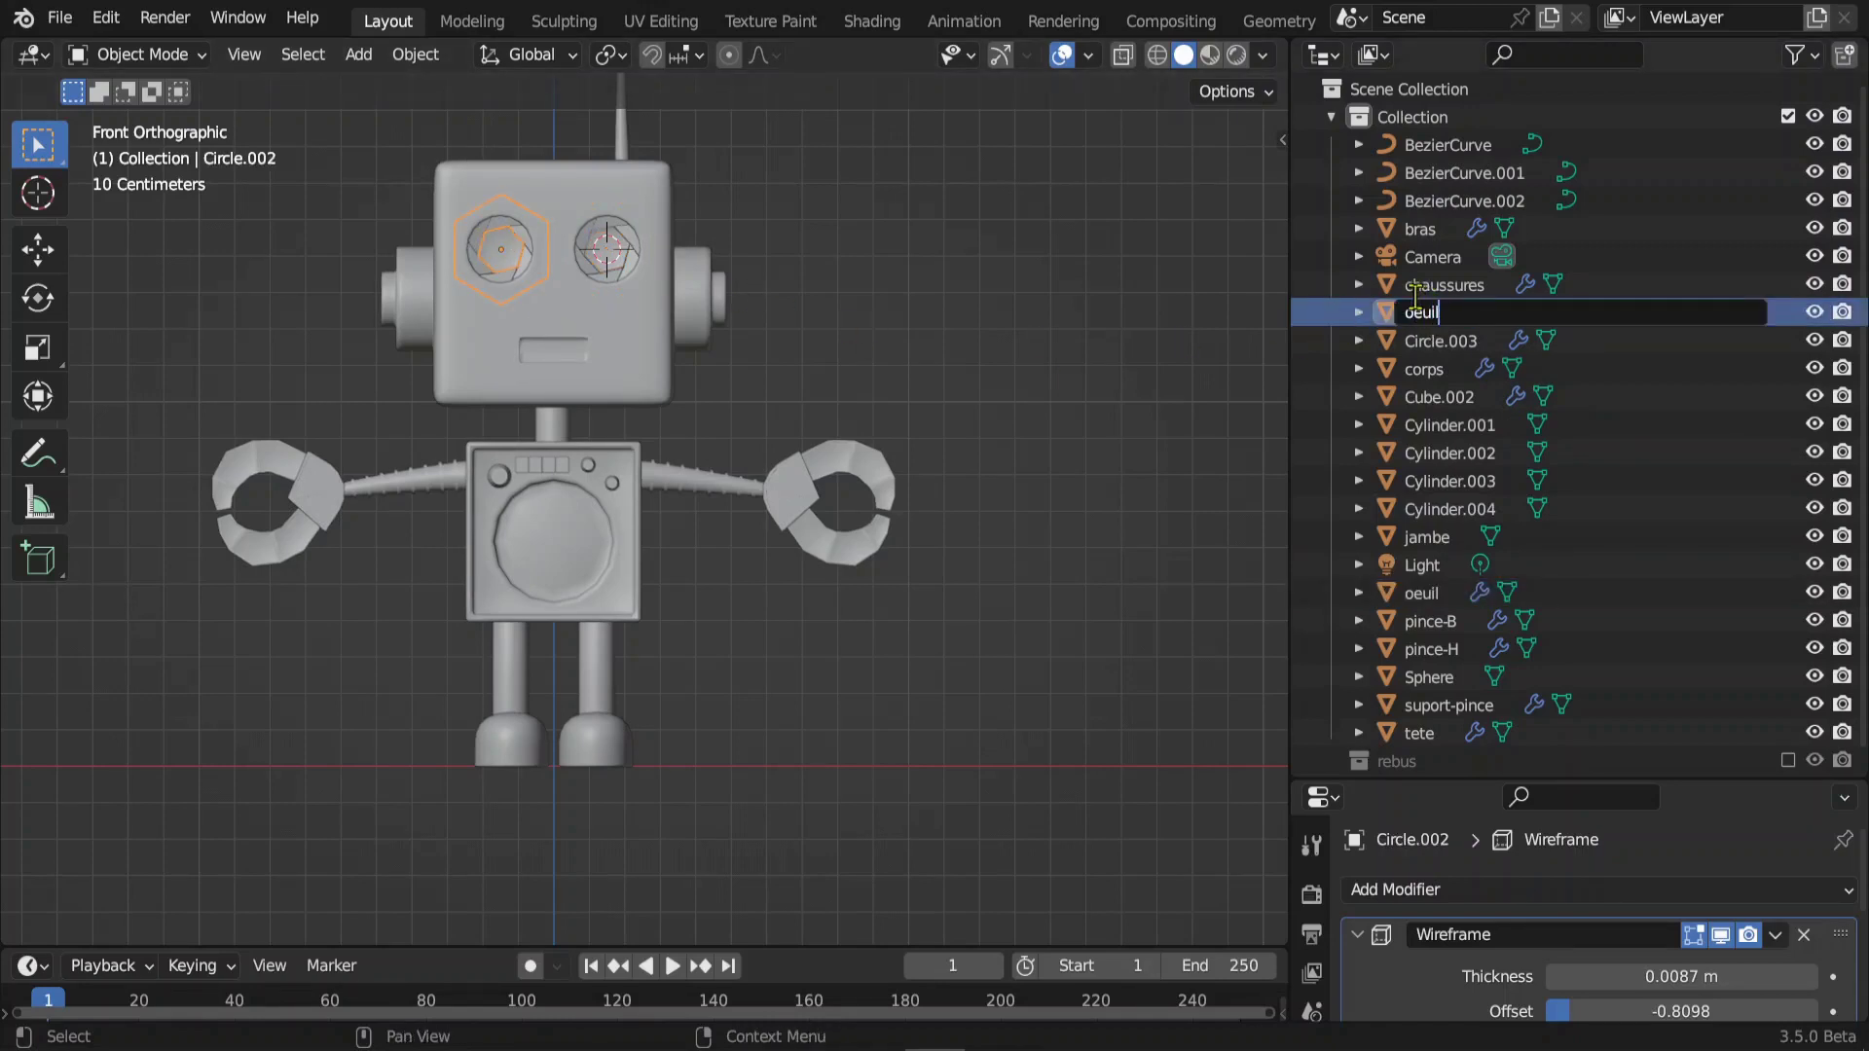
key("Return")
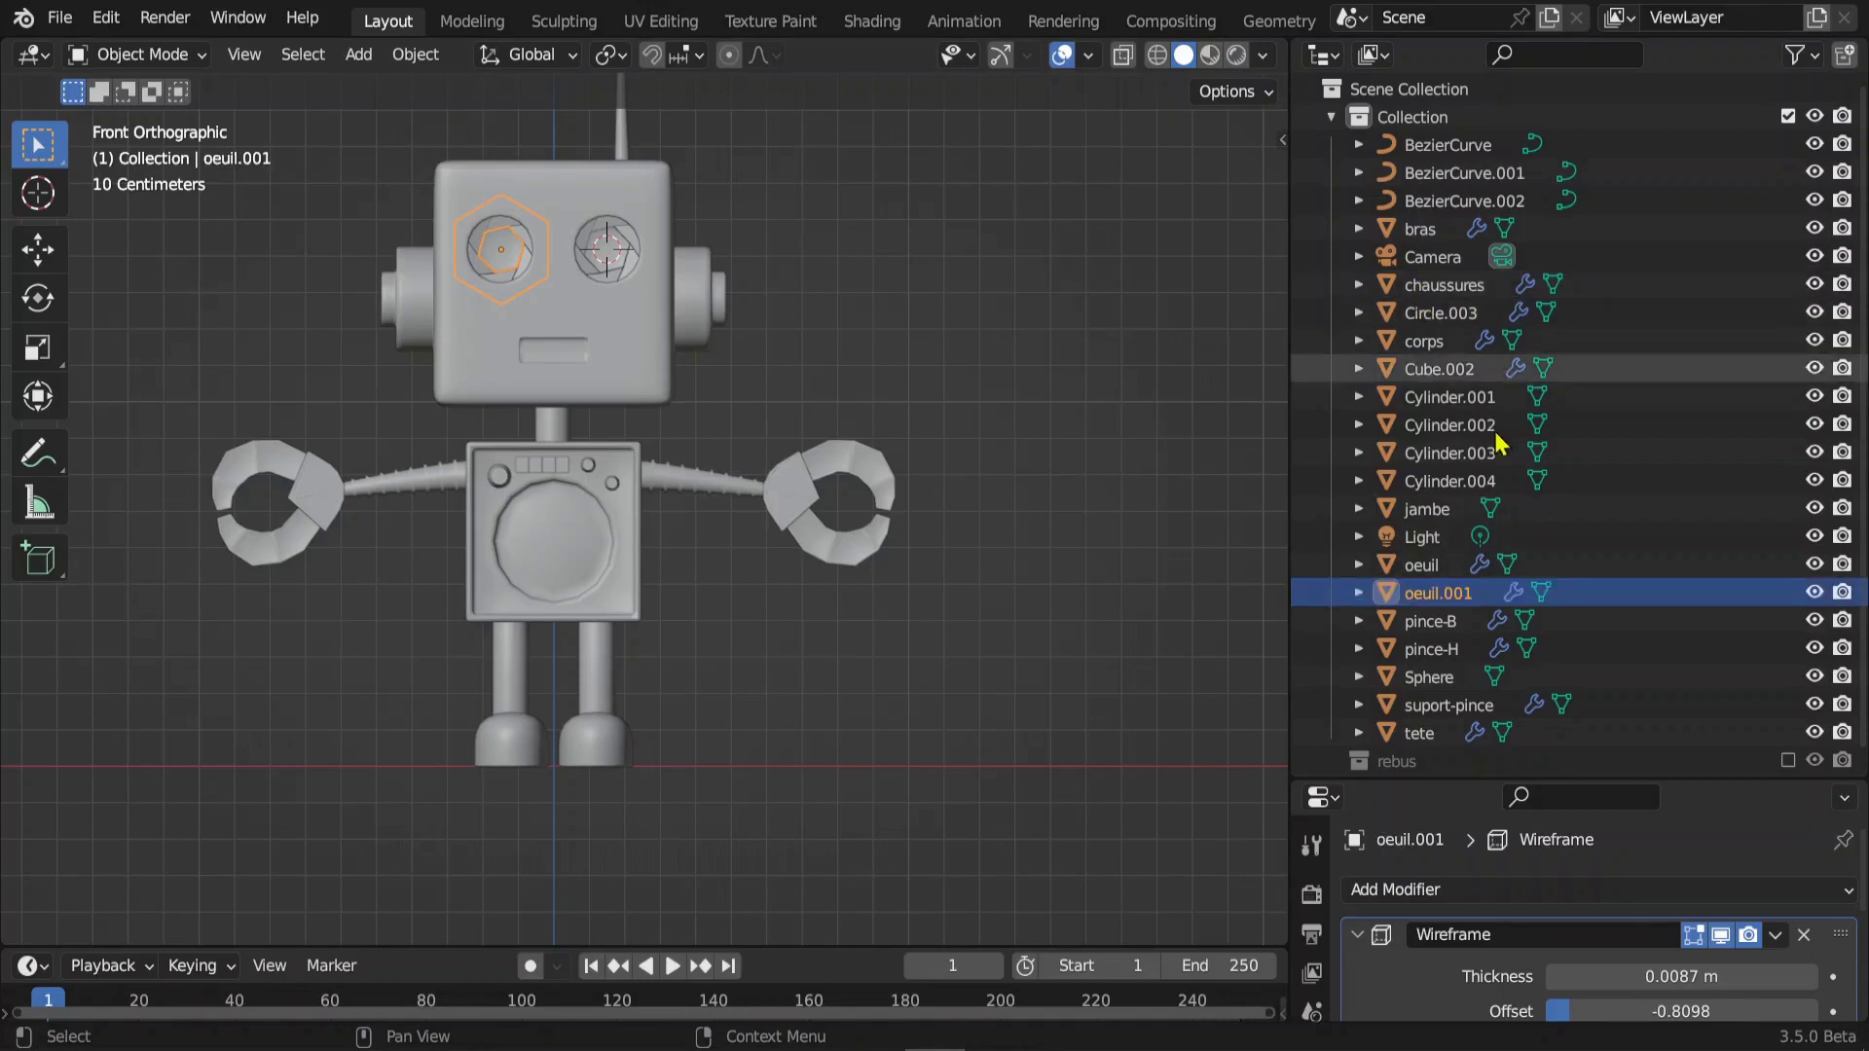
- Rename the antenna curve to antenne and its ball to Sphere-antenne
scroll(759, 259, "down", 2)
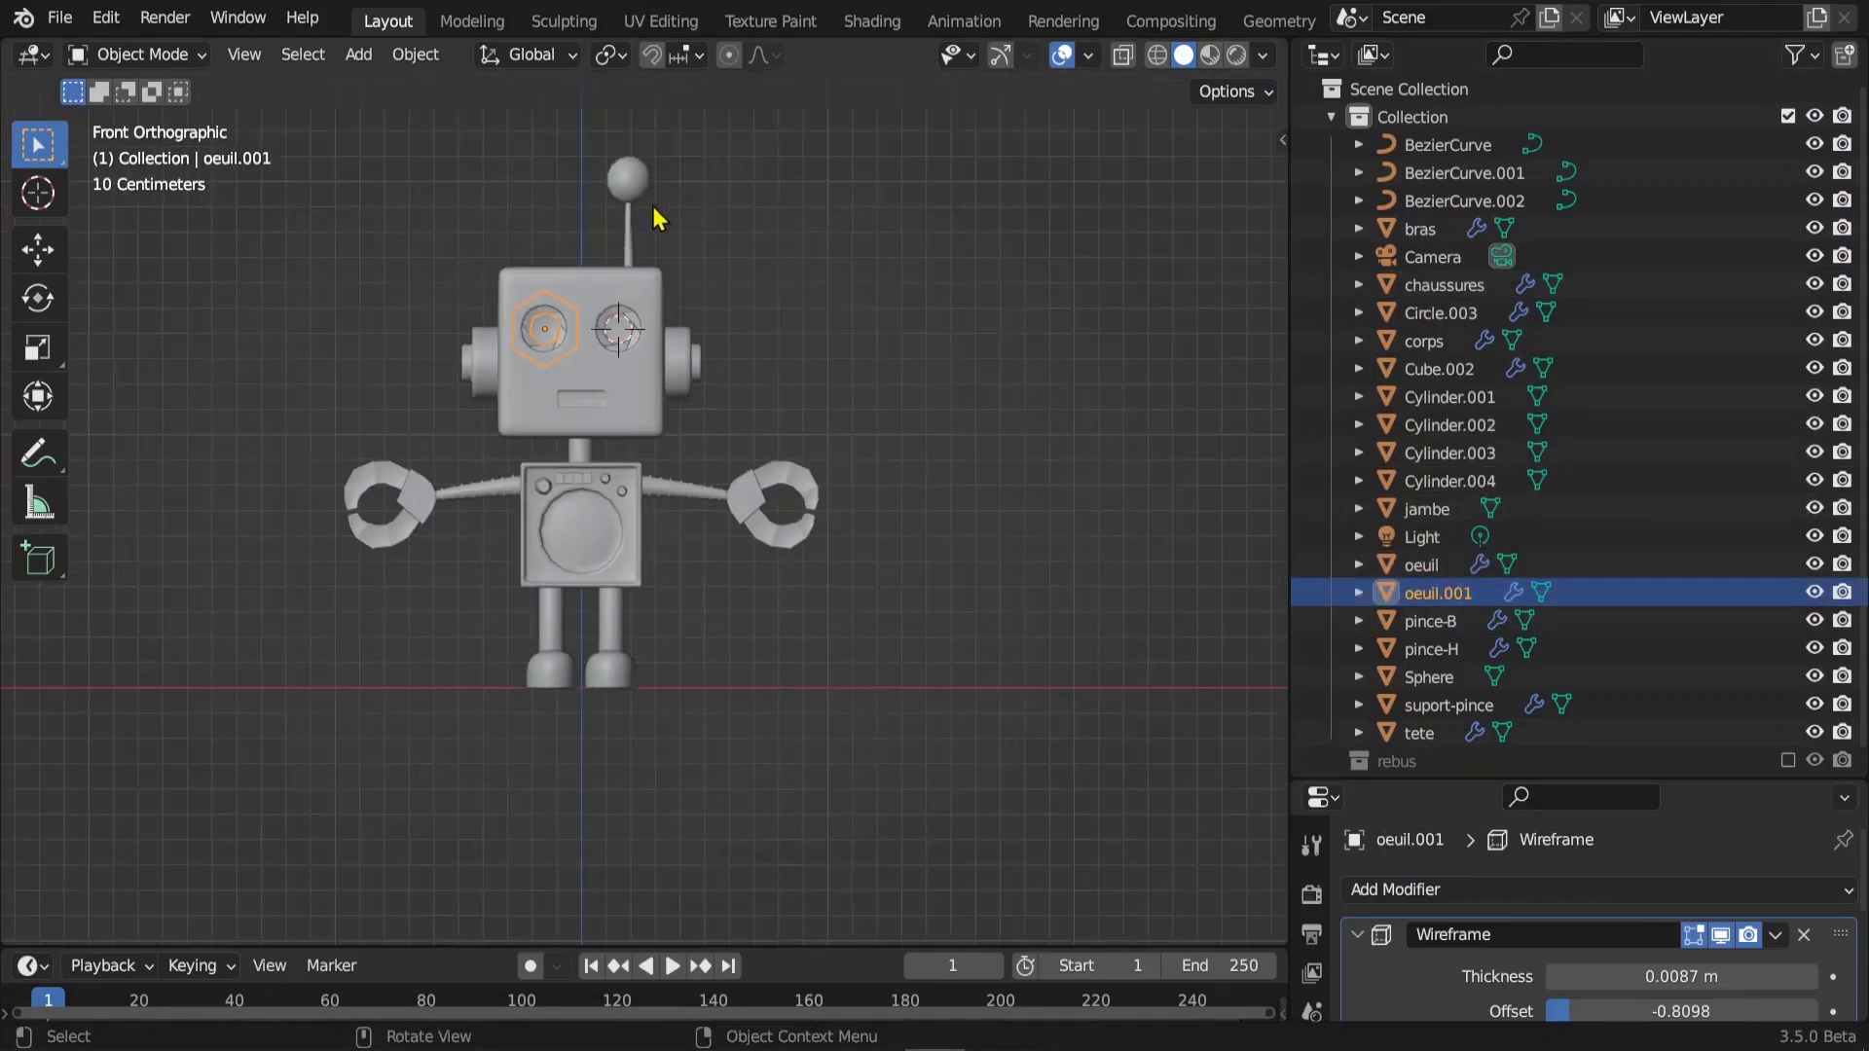
left_click(629, 238)
double_click(1447, 144)
type("antenne")
key("Return")
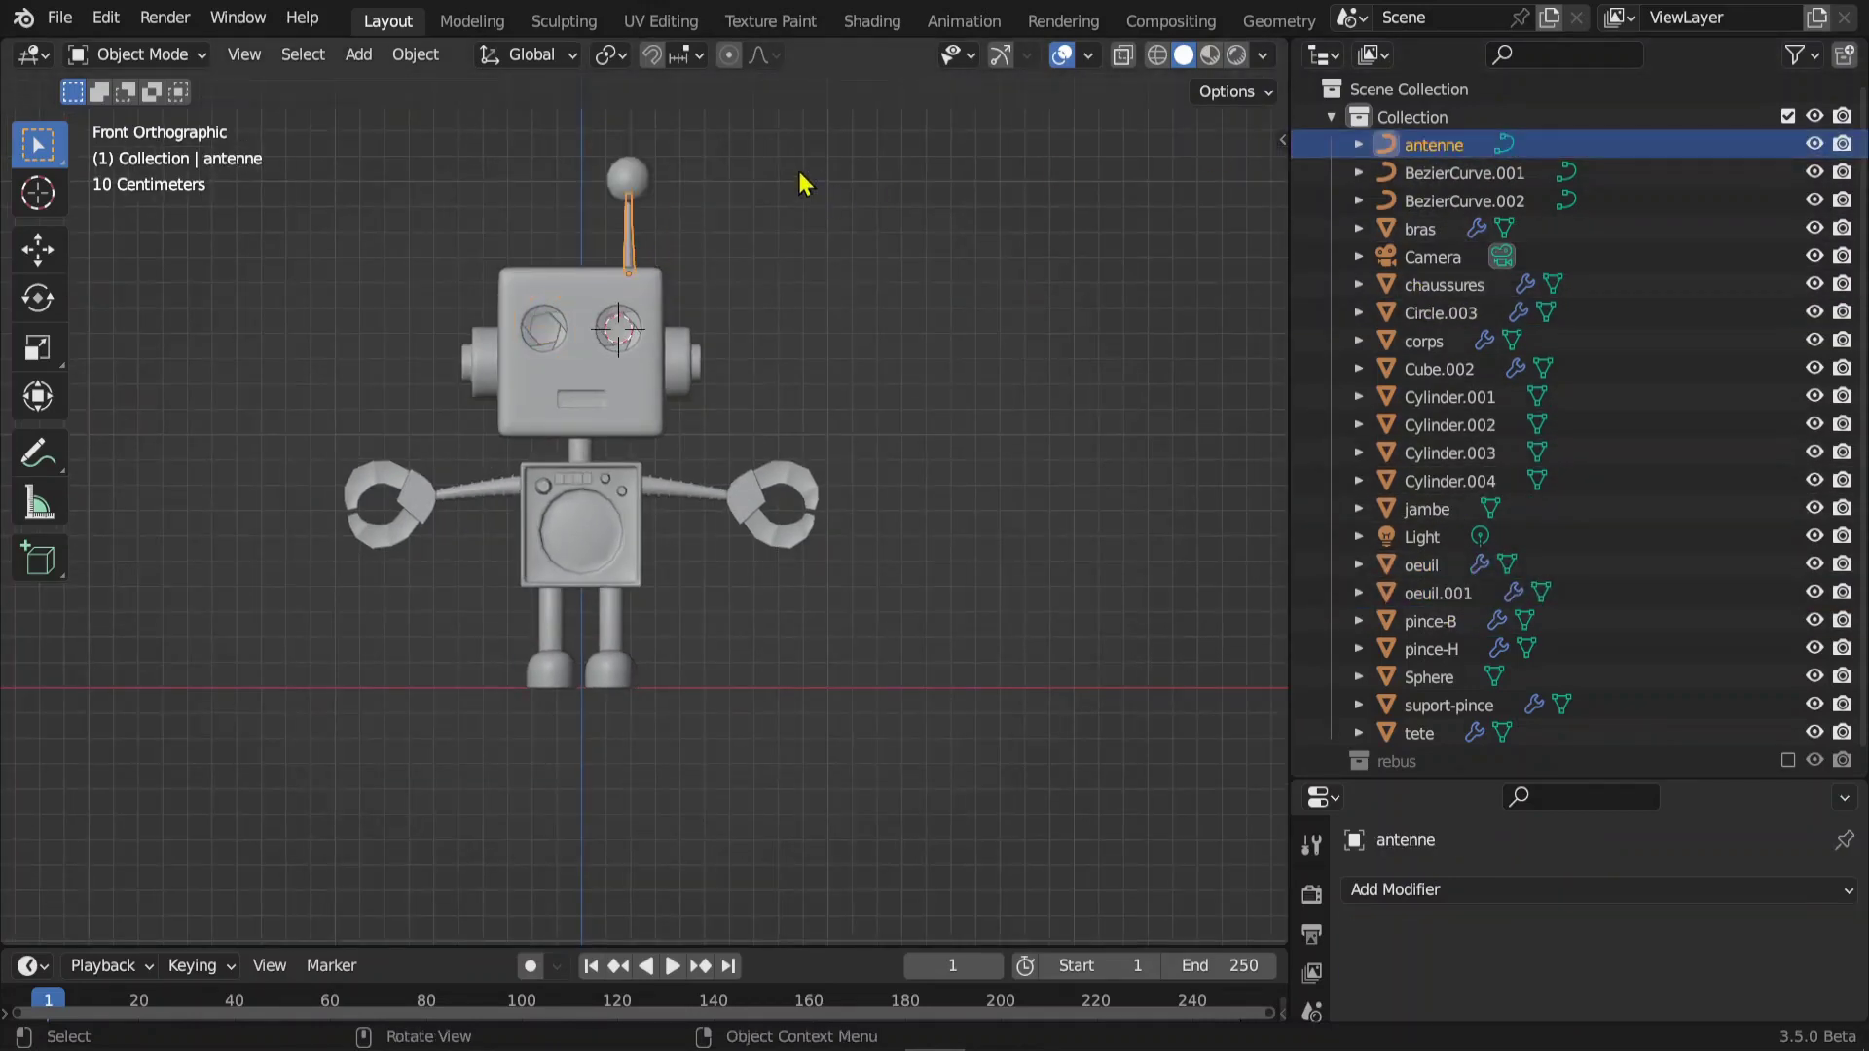
left_click(630, 178)
double_click(1493, 675)
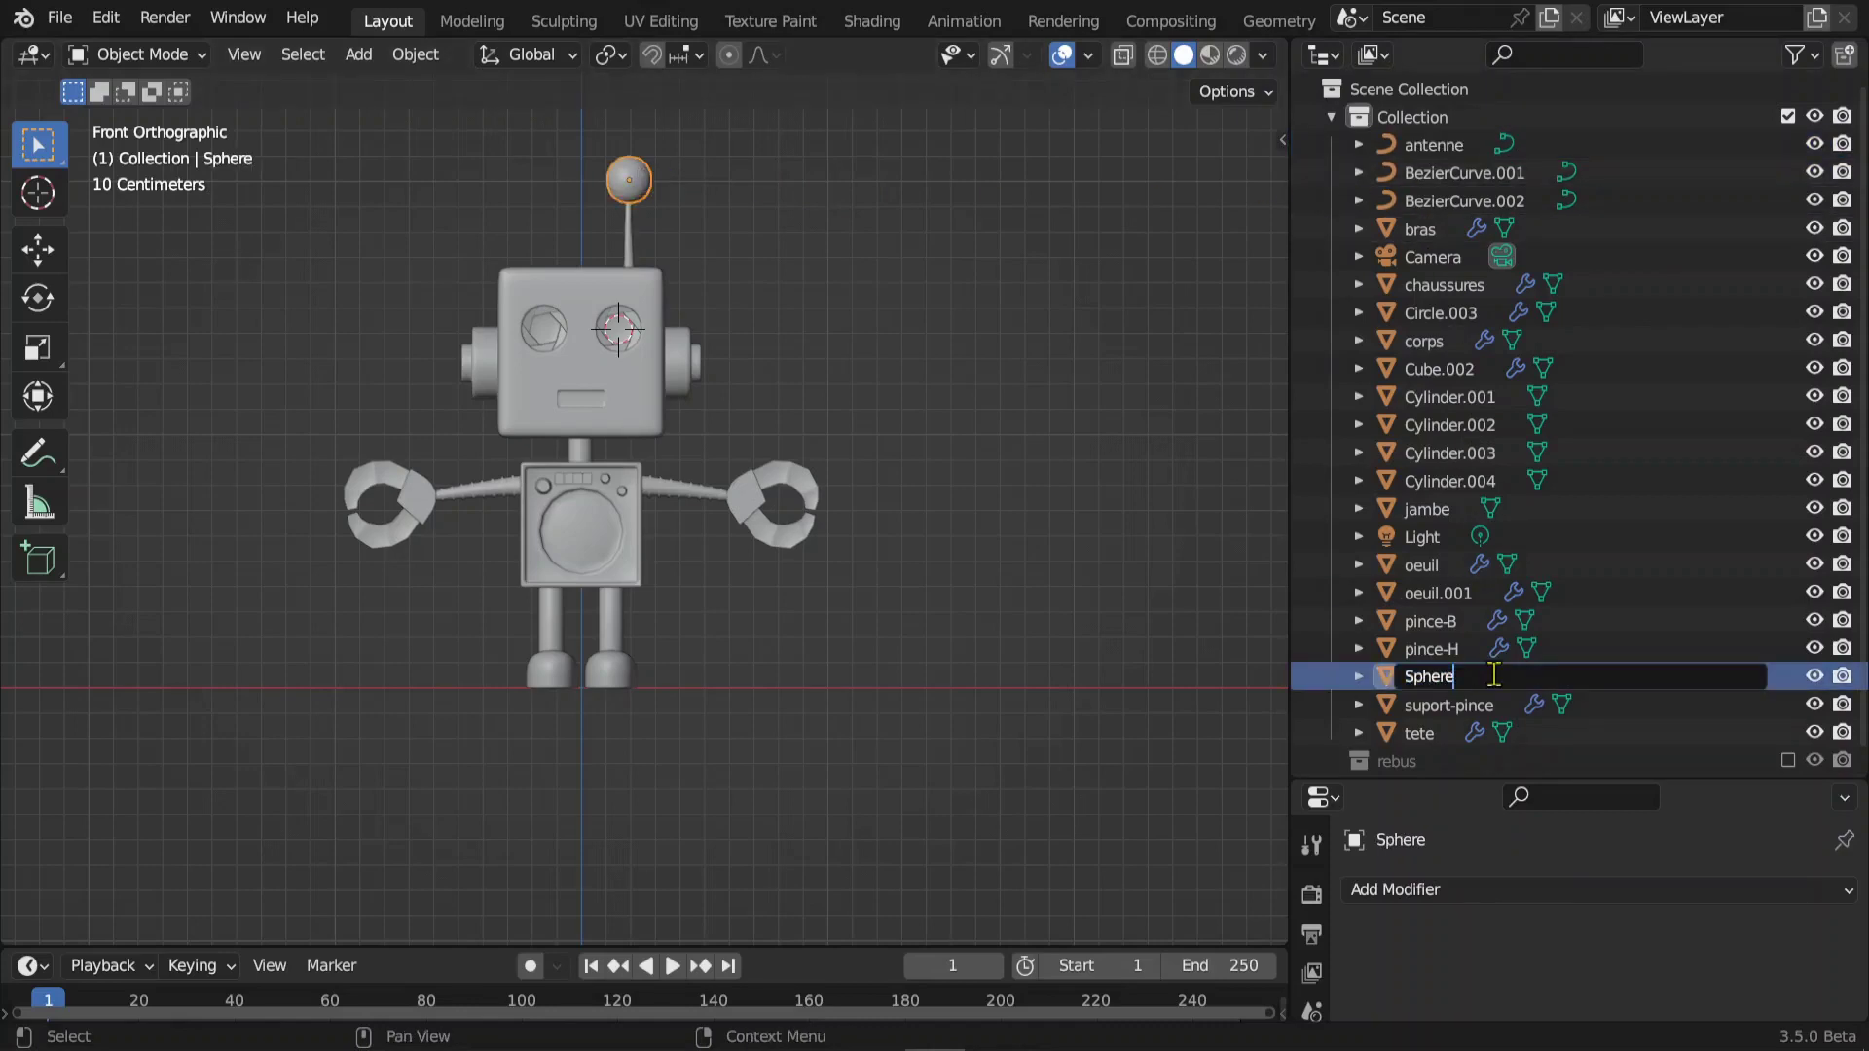
type("-ntenne")
key("Return")
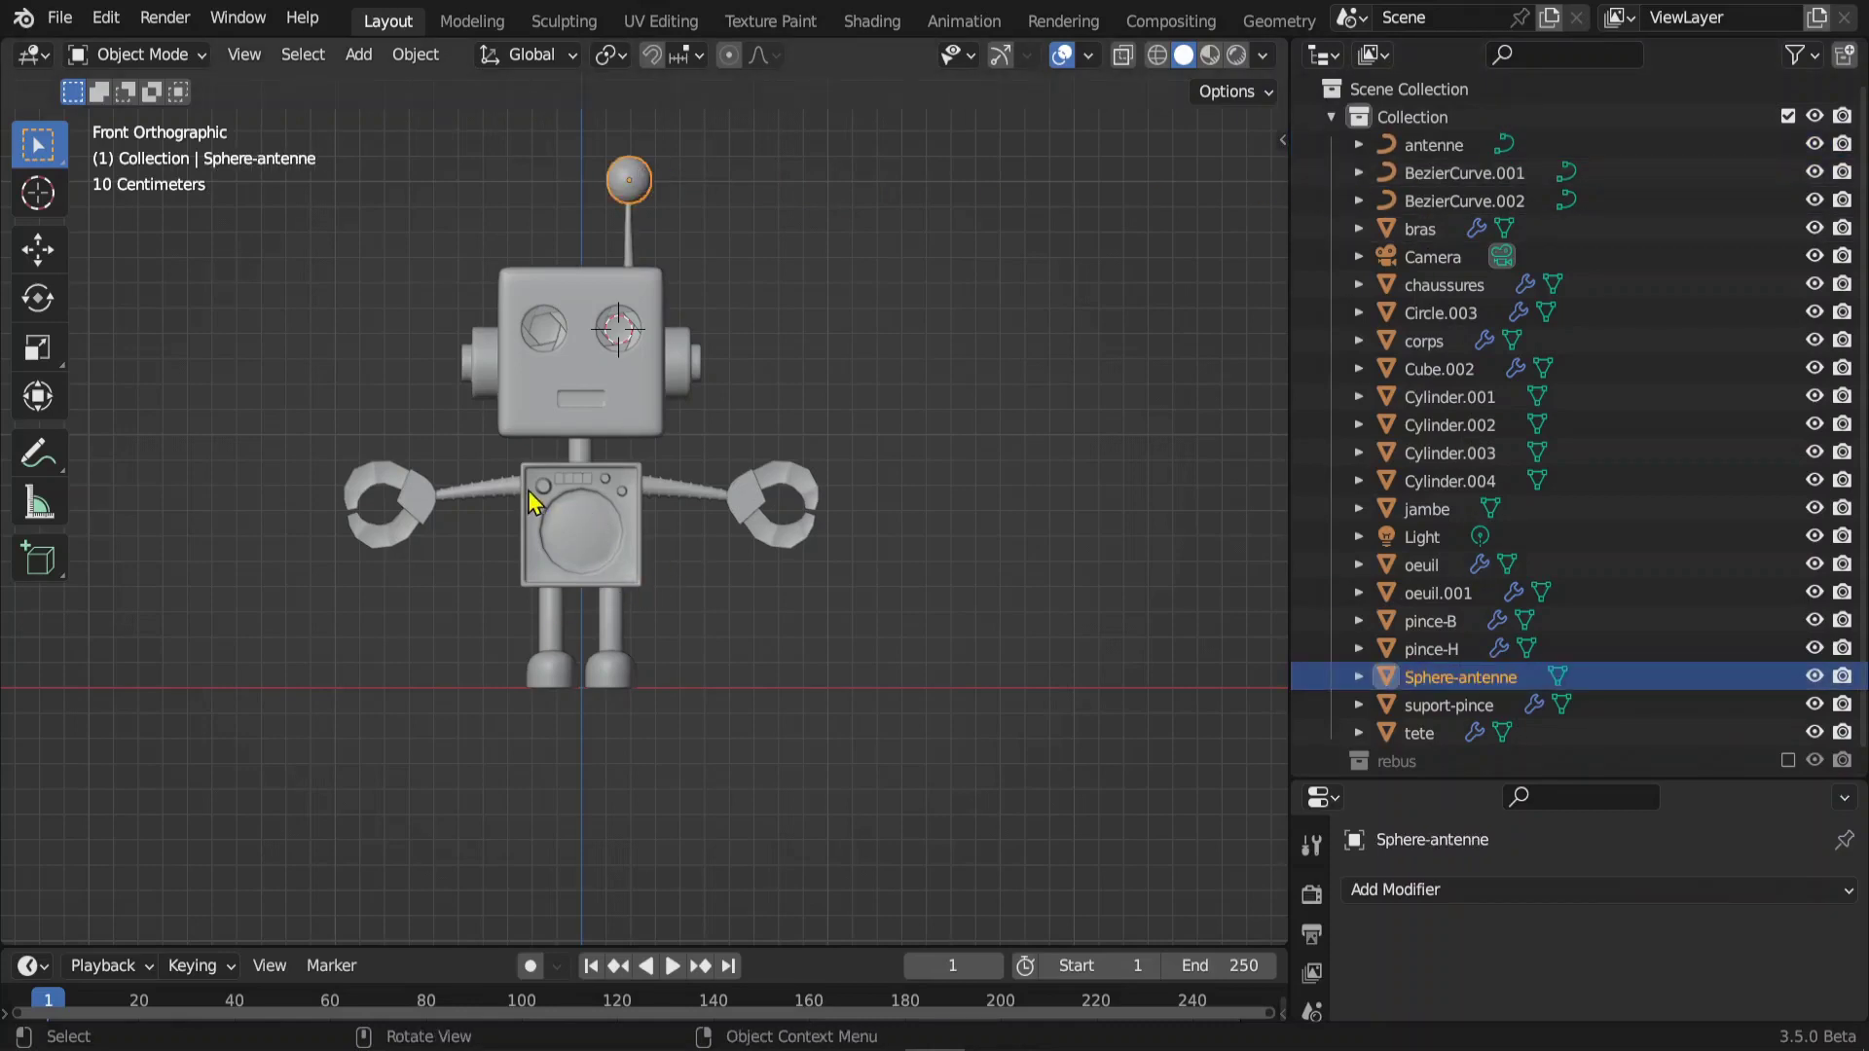
- Rename the first two chest knobs potardA and potardB
scroll(528, 490, "up", 4)
scroll(337, 470, "up", 2)
left_click(343, 446)
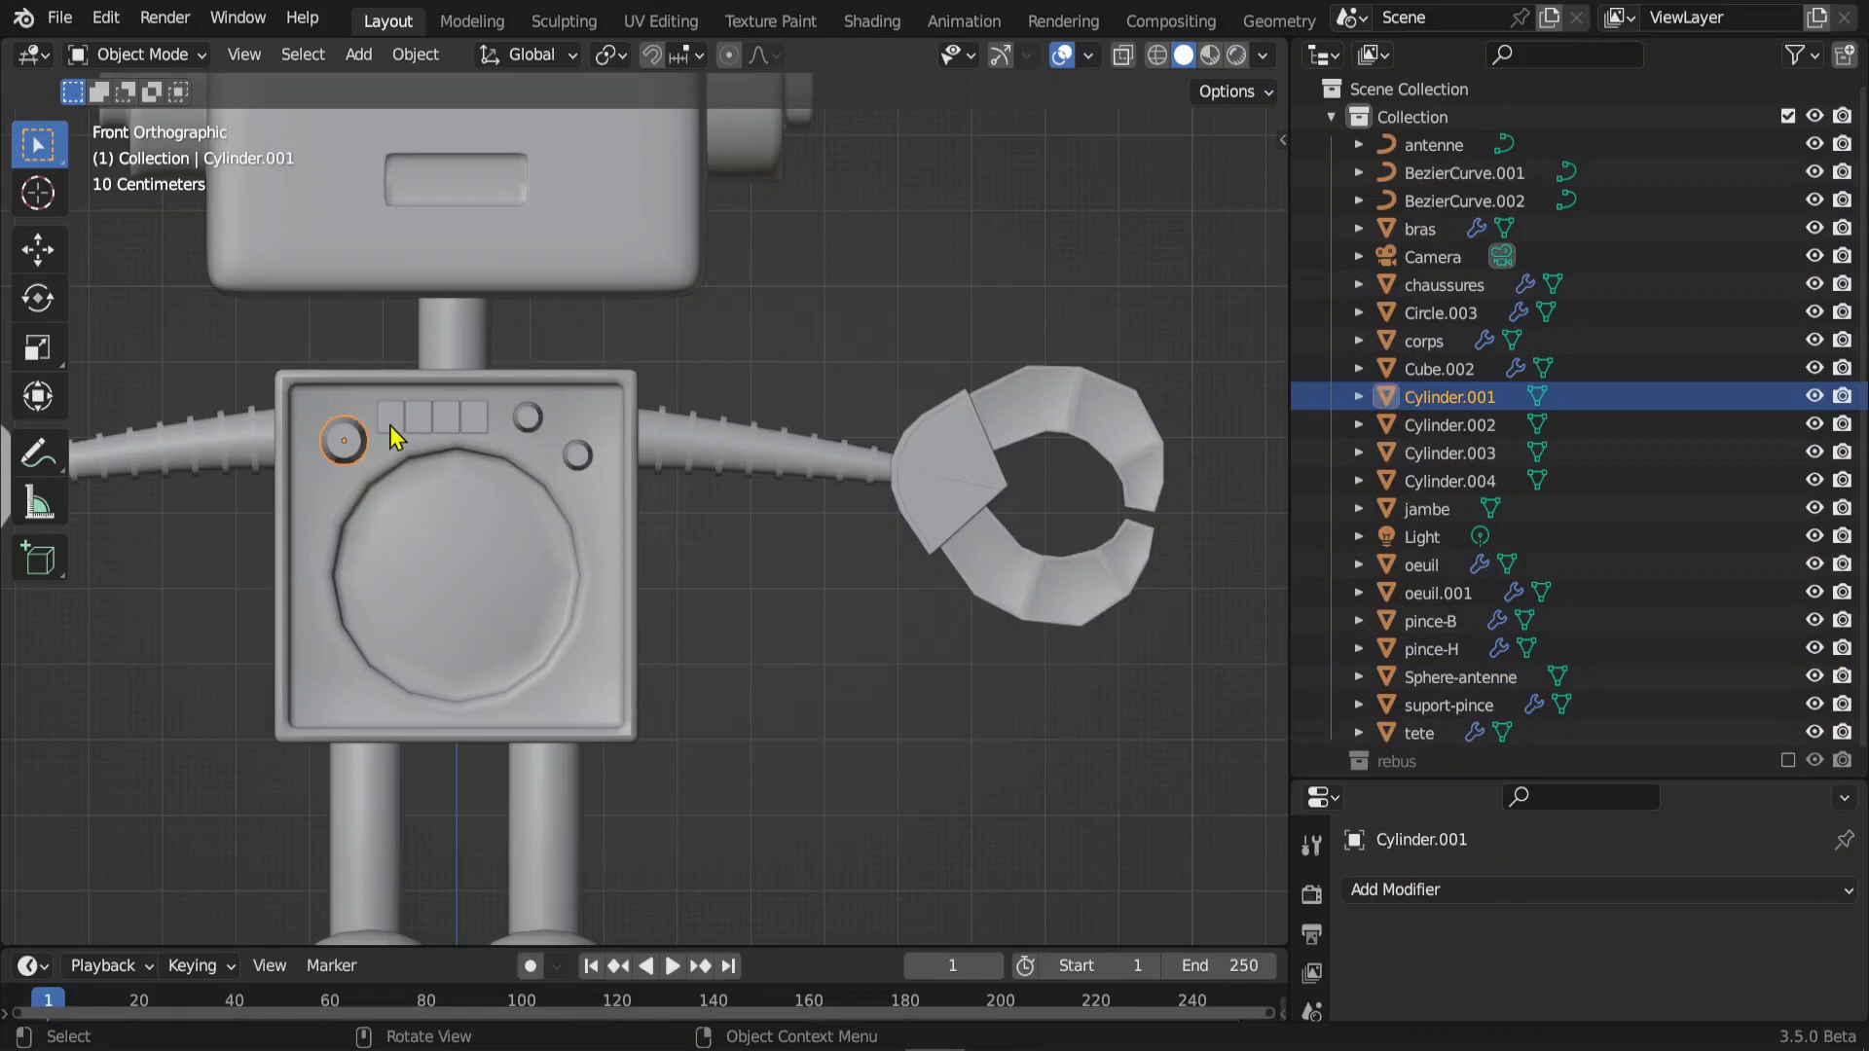
middle_click_drag(389, 435, 504, 425, "shift")
double_click(1450, 396)
type("potard")
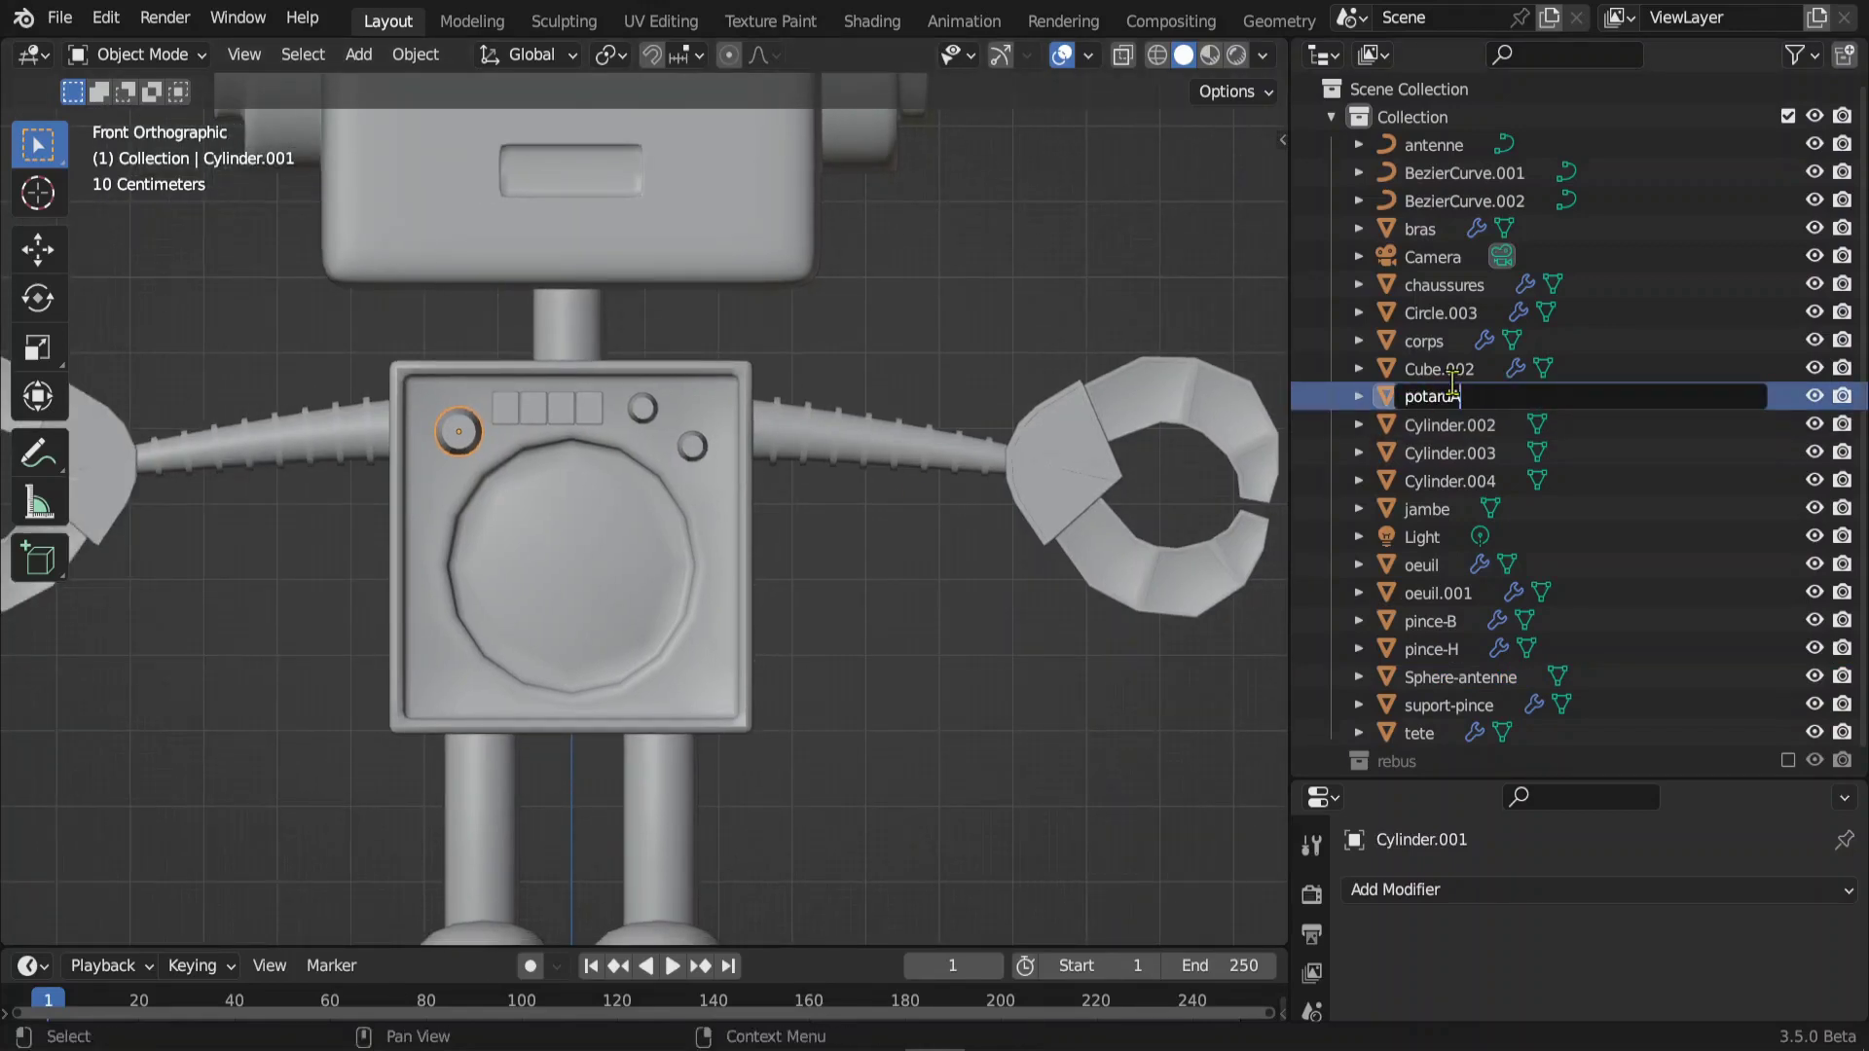
key("Return")
left_click(1438, 370)
double_click(1426, 368)
type("potardB")
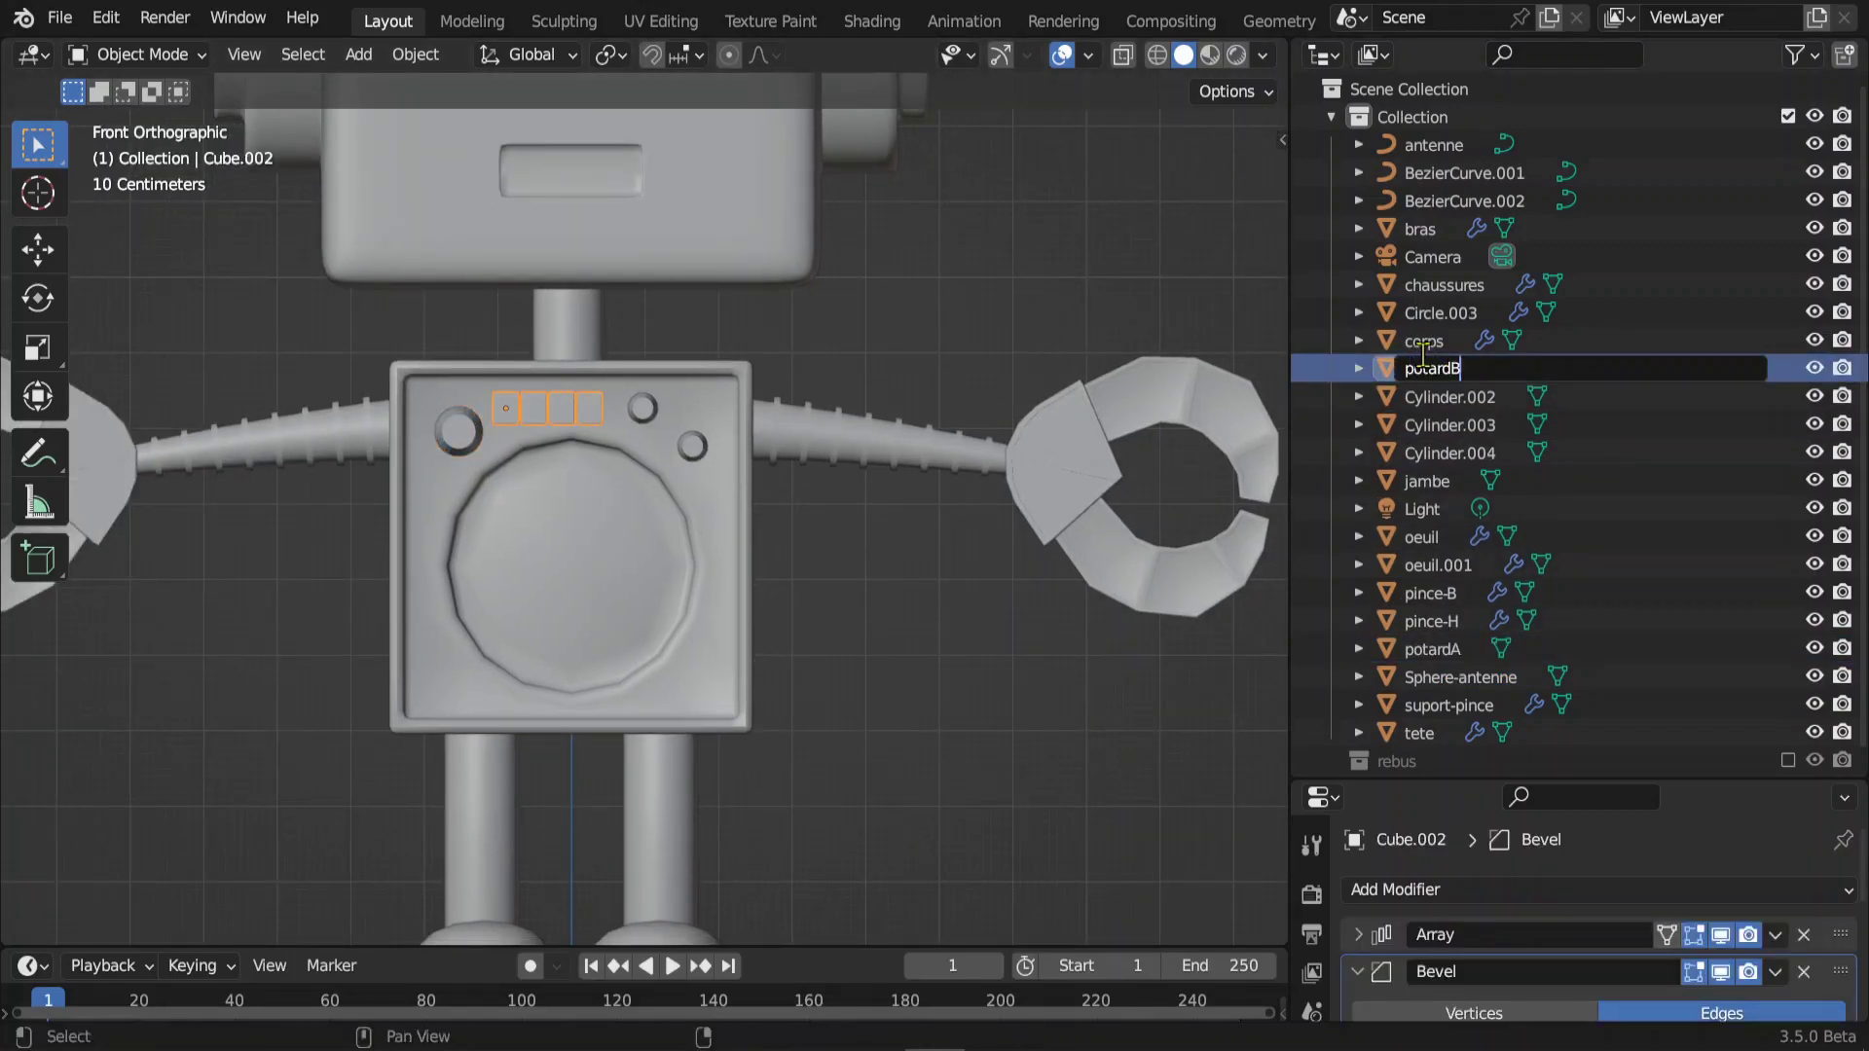
key("Return")
- Rename the remaining chest knobs potardc and potardD, then orbit to a three-quarter view
left_click(1438, 370)
double_click(1426, 368)
type("potardc")
key("Return")
left_click(1450, 368)
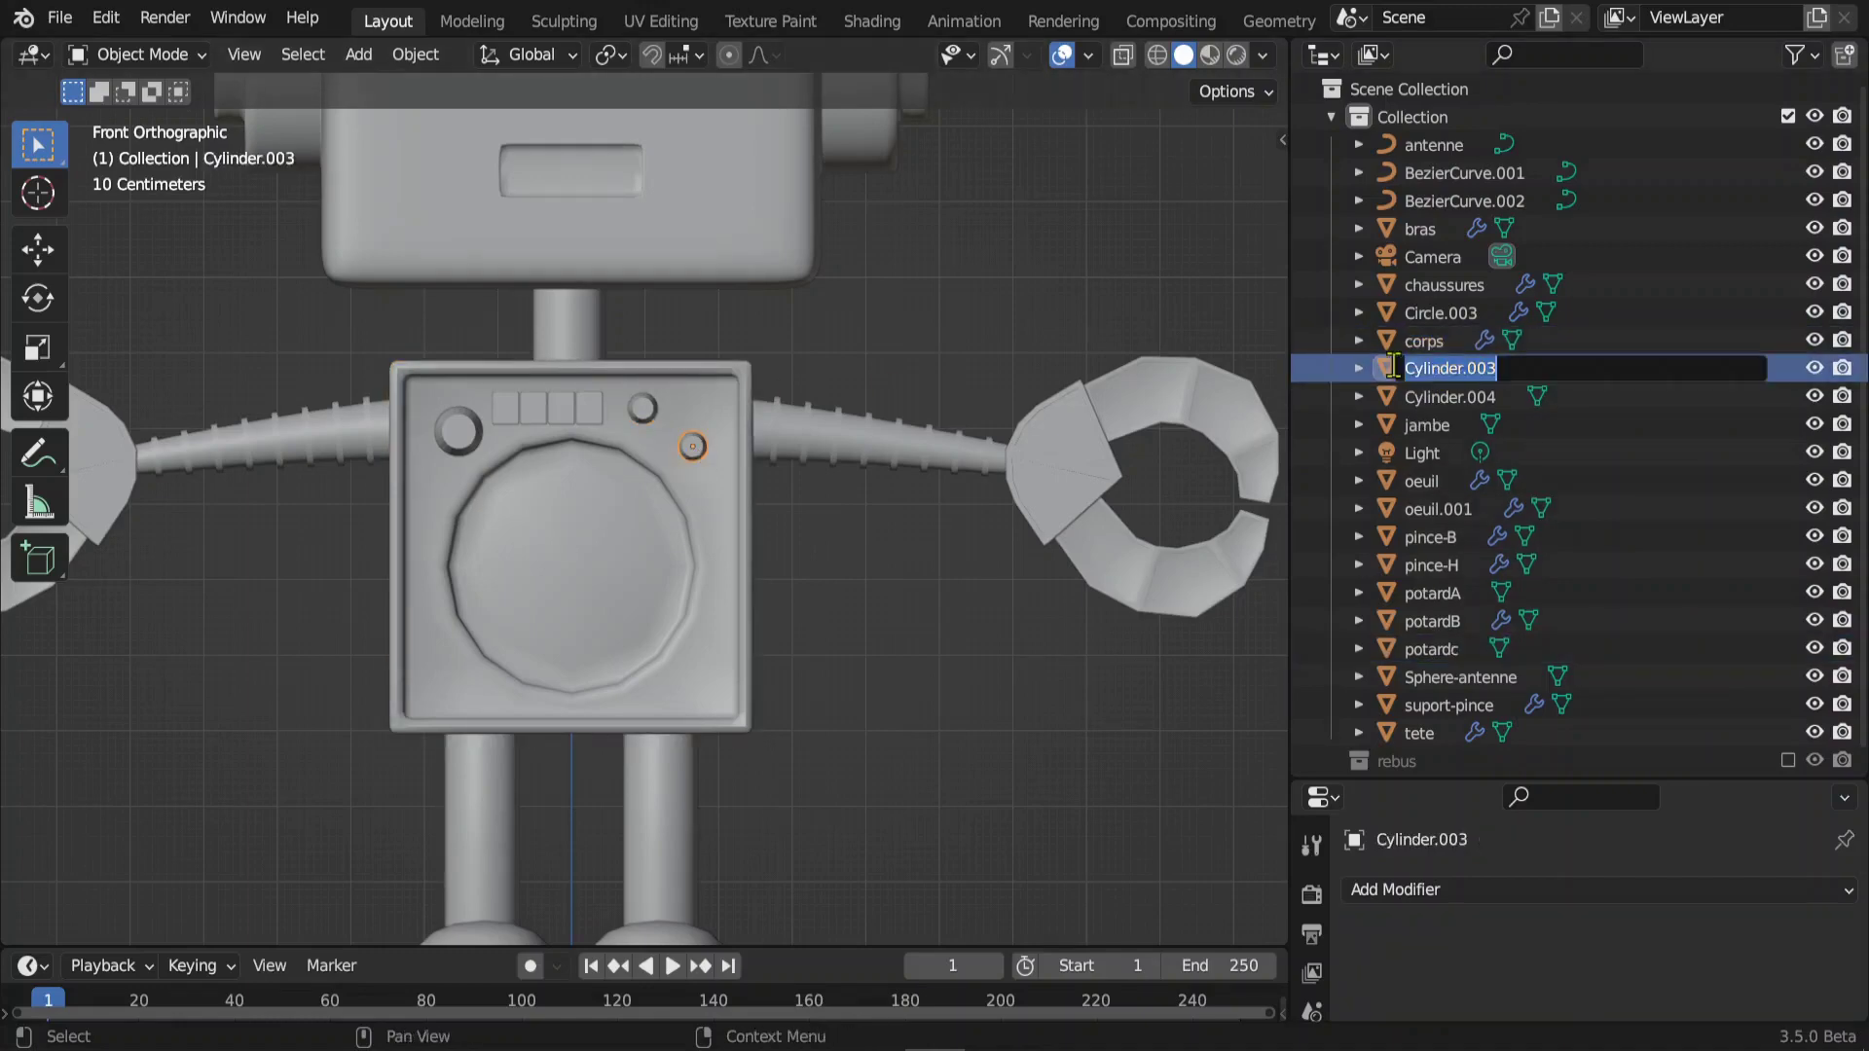
double_click(1426, 367)
type("potardD")
key("Return")
left_click(634, 575)
scroll(633, 576, "down", 5)
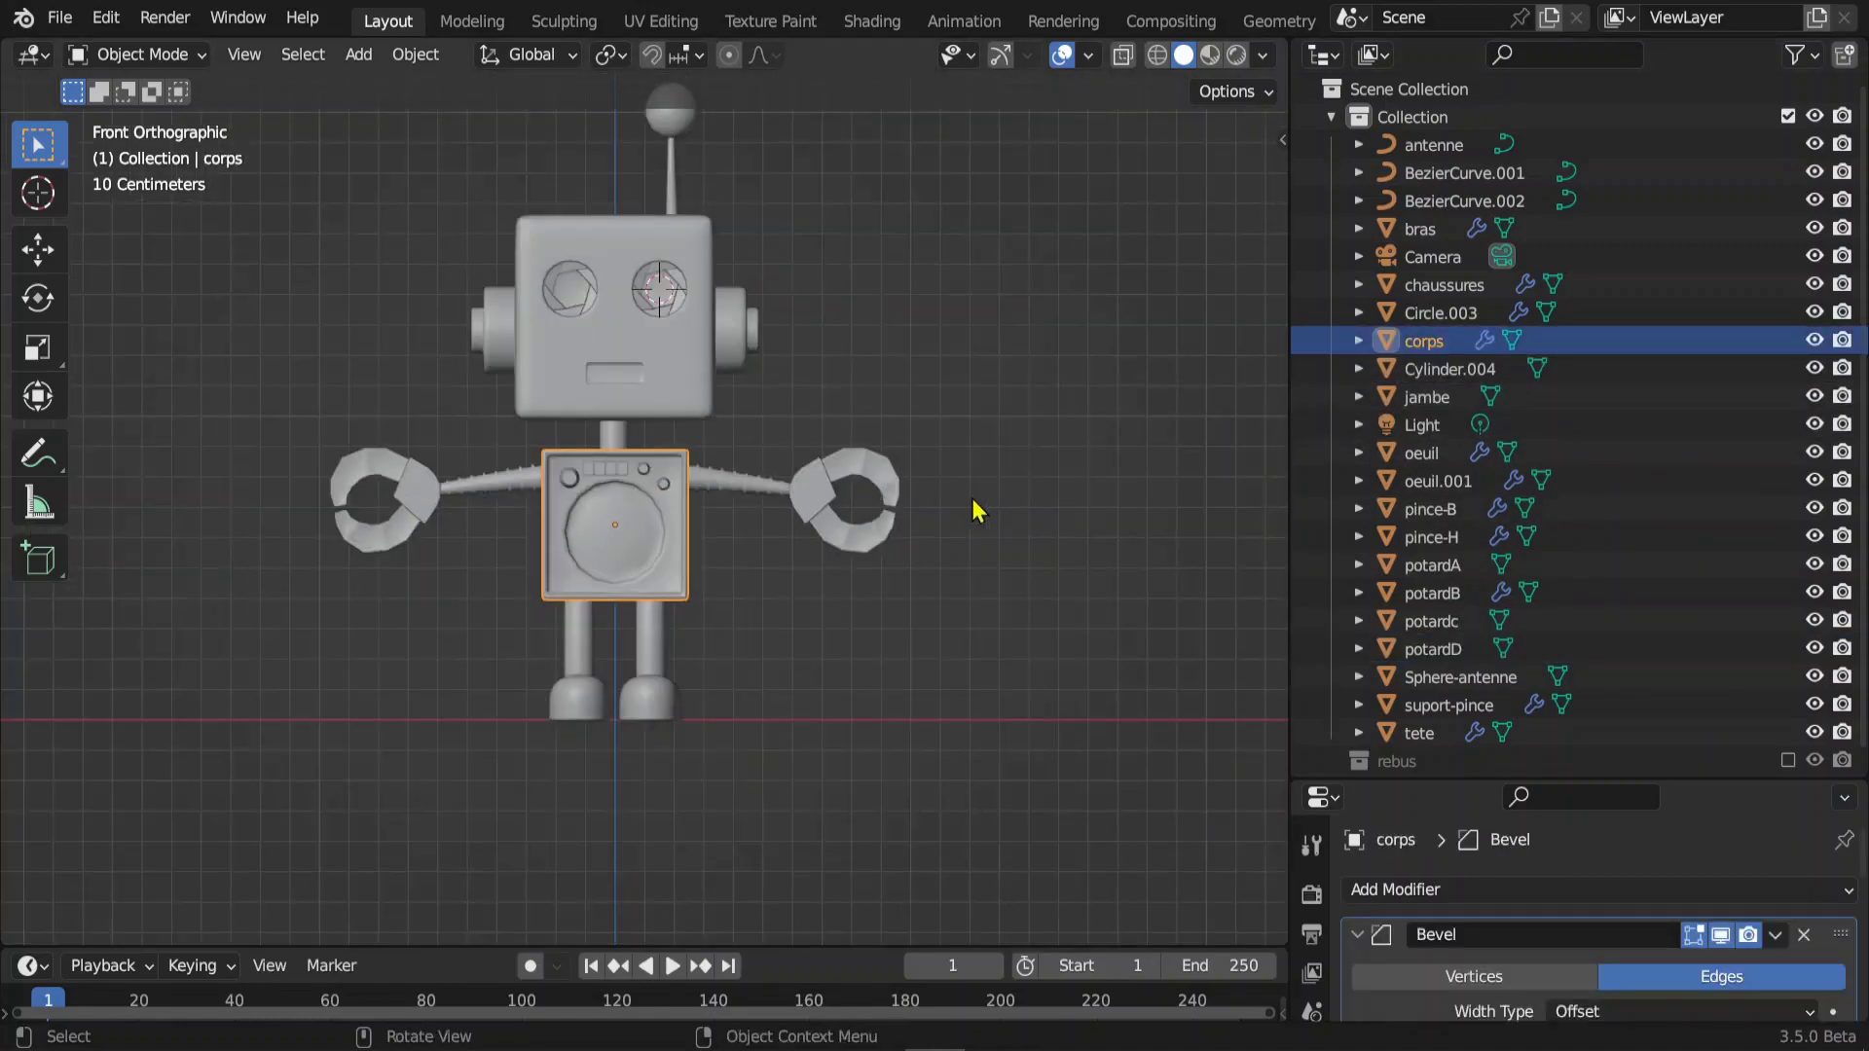
mouse_move(972, 509)
middle_mouse_down()
mouse_move(697, 555)
mouse_move(909, 526)
mouse_move(930, 474)
middle_mouse_up()
- Apply the Mirror modifier on the upper claw pince-H
left_click(926, 474)
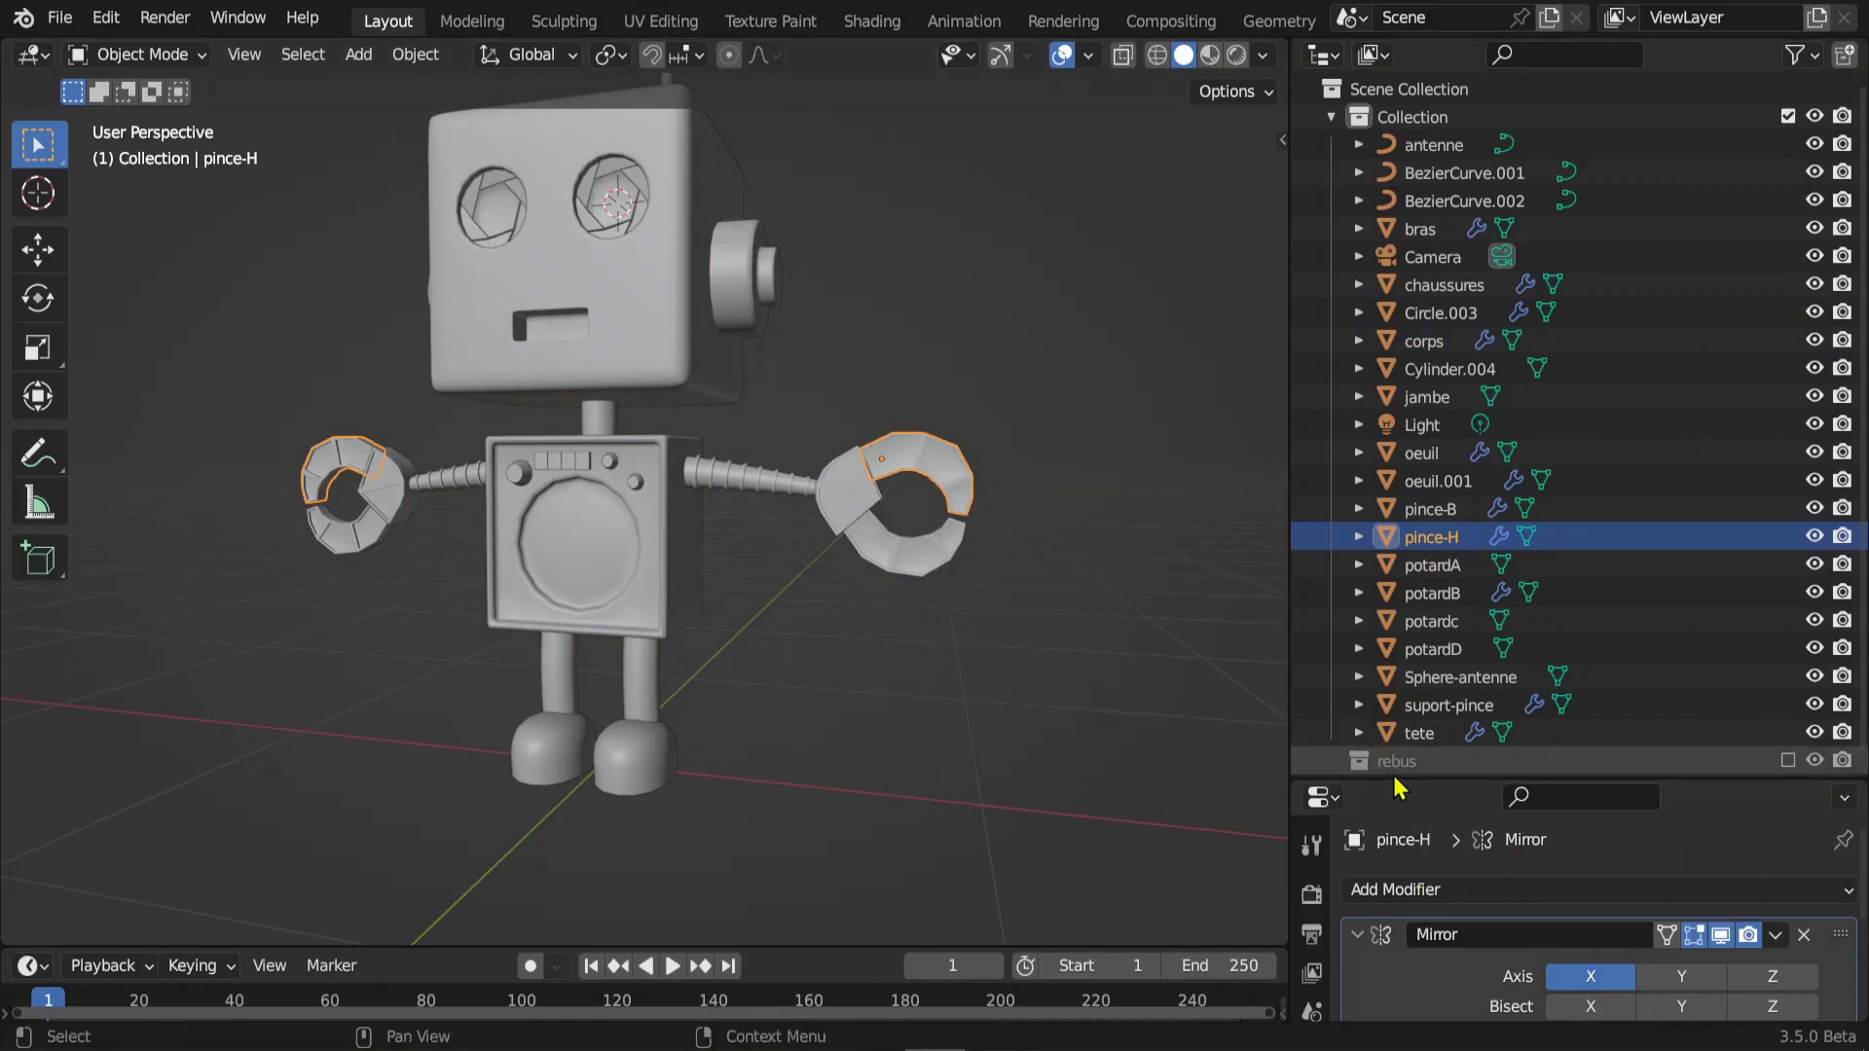
left_click_drag(1399, 779, 1406, 151)
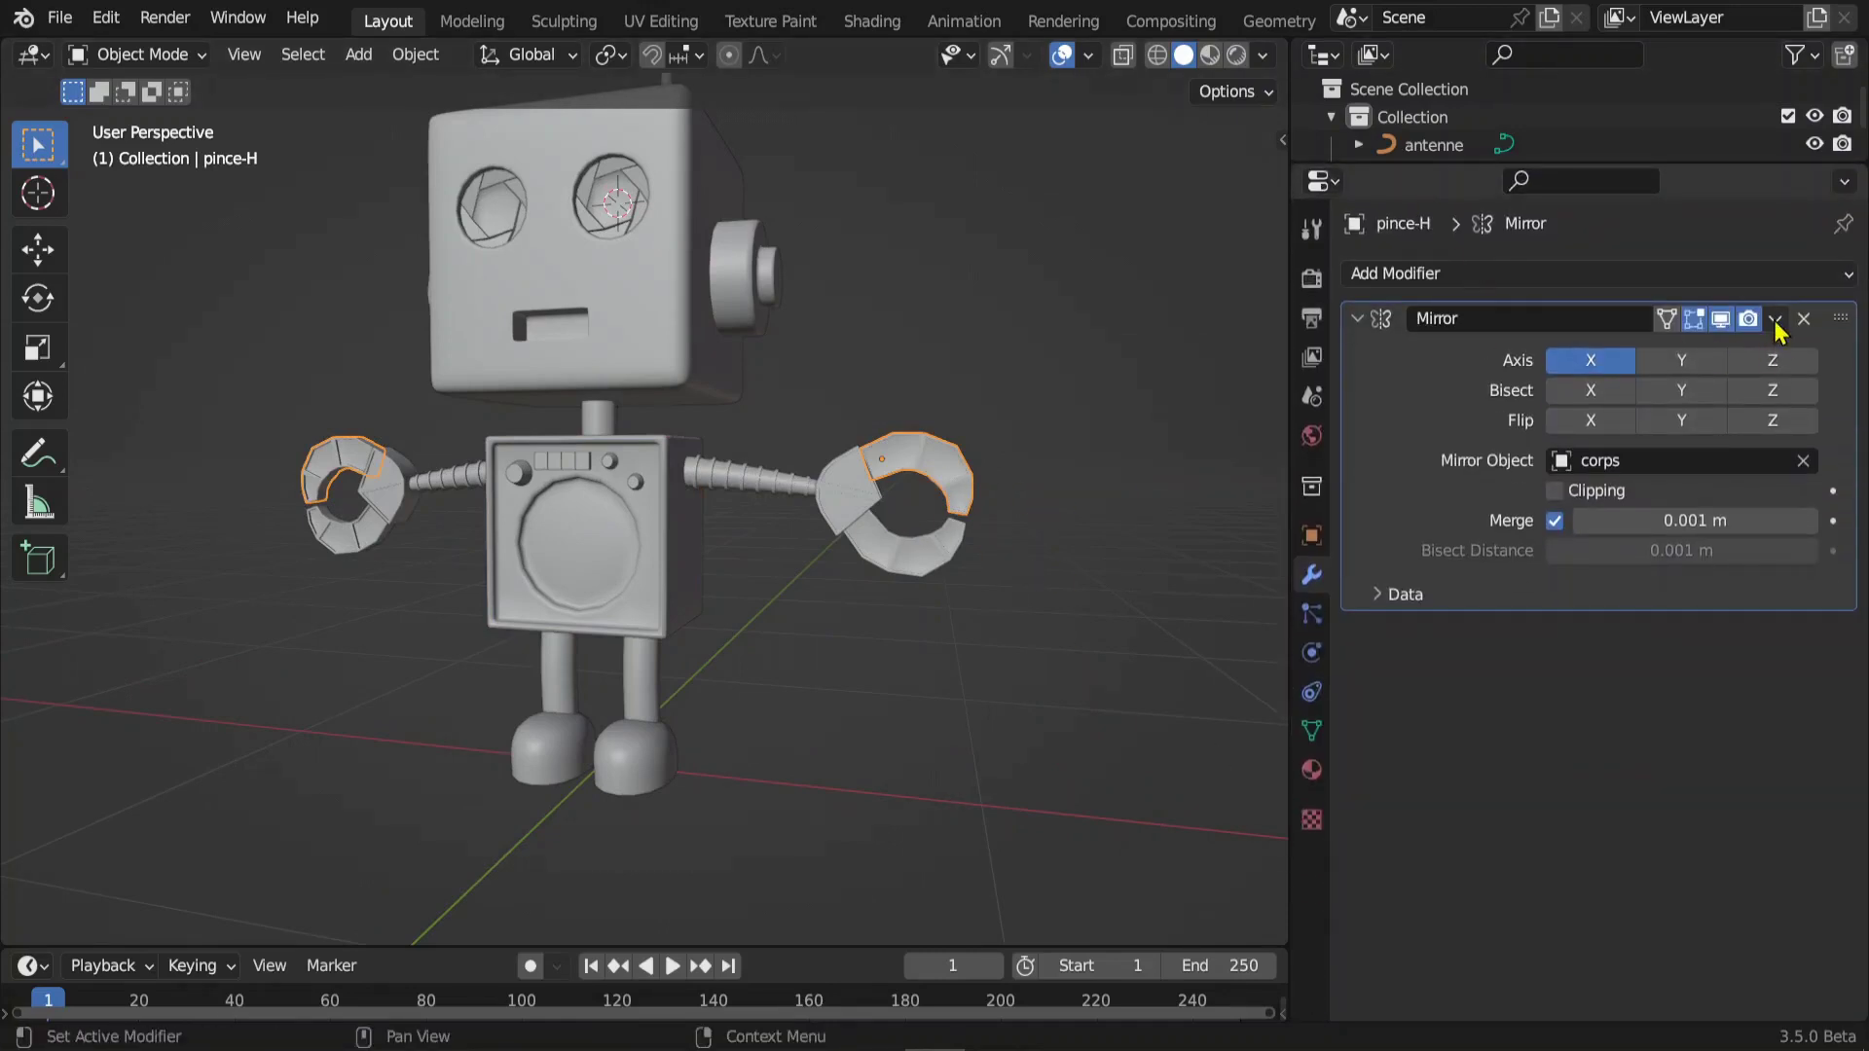
left_click(1776, 318)
left_click(1654, 353)
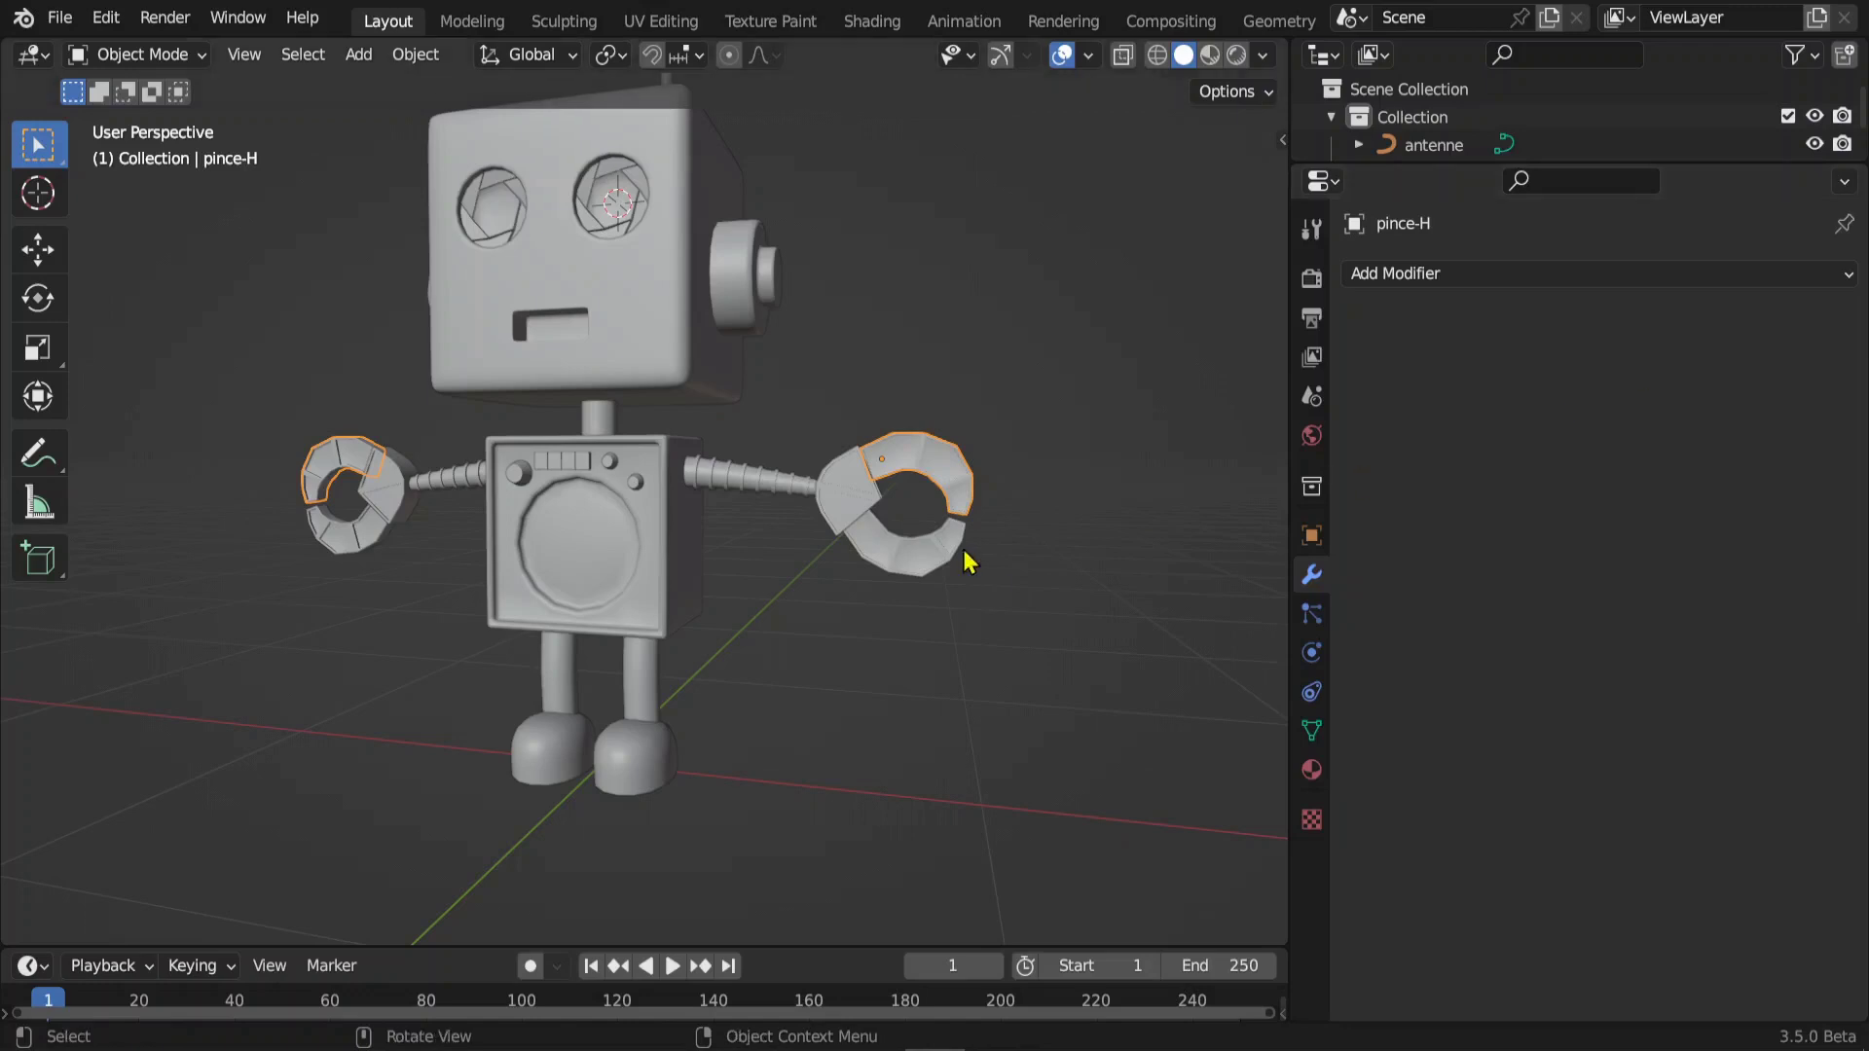
key("Tab")
middle_click_drag(673, 577, 1006, 538)
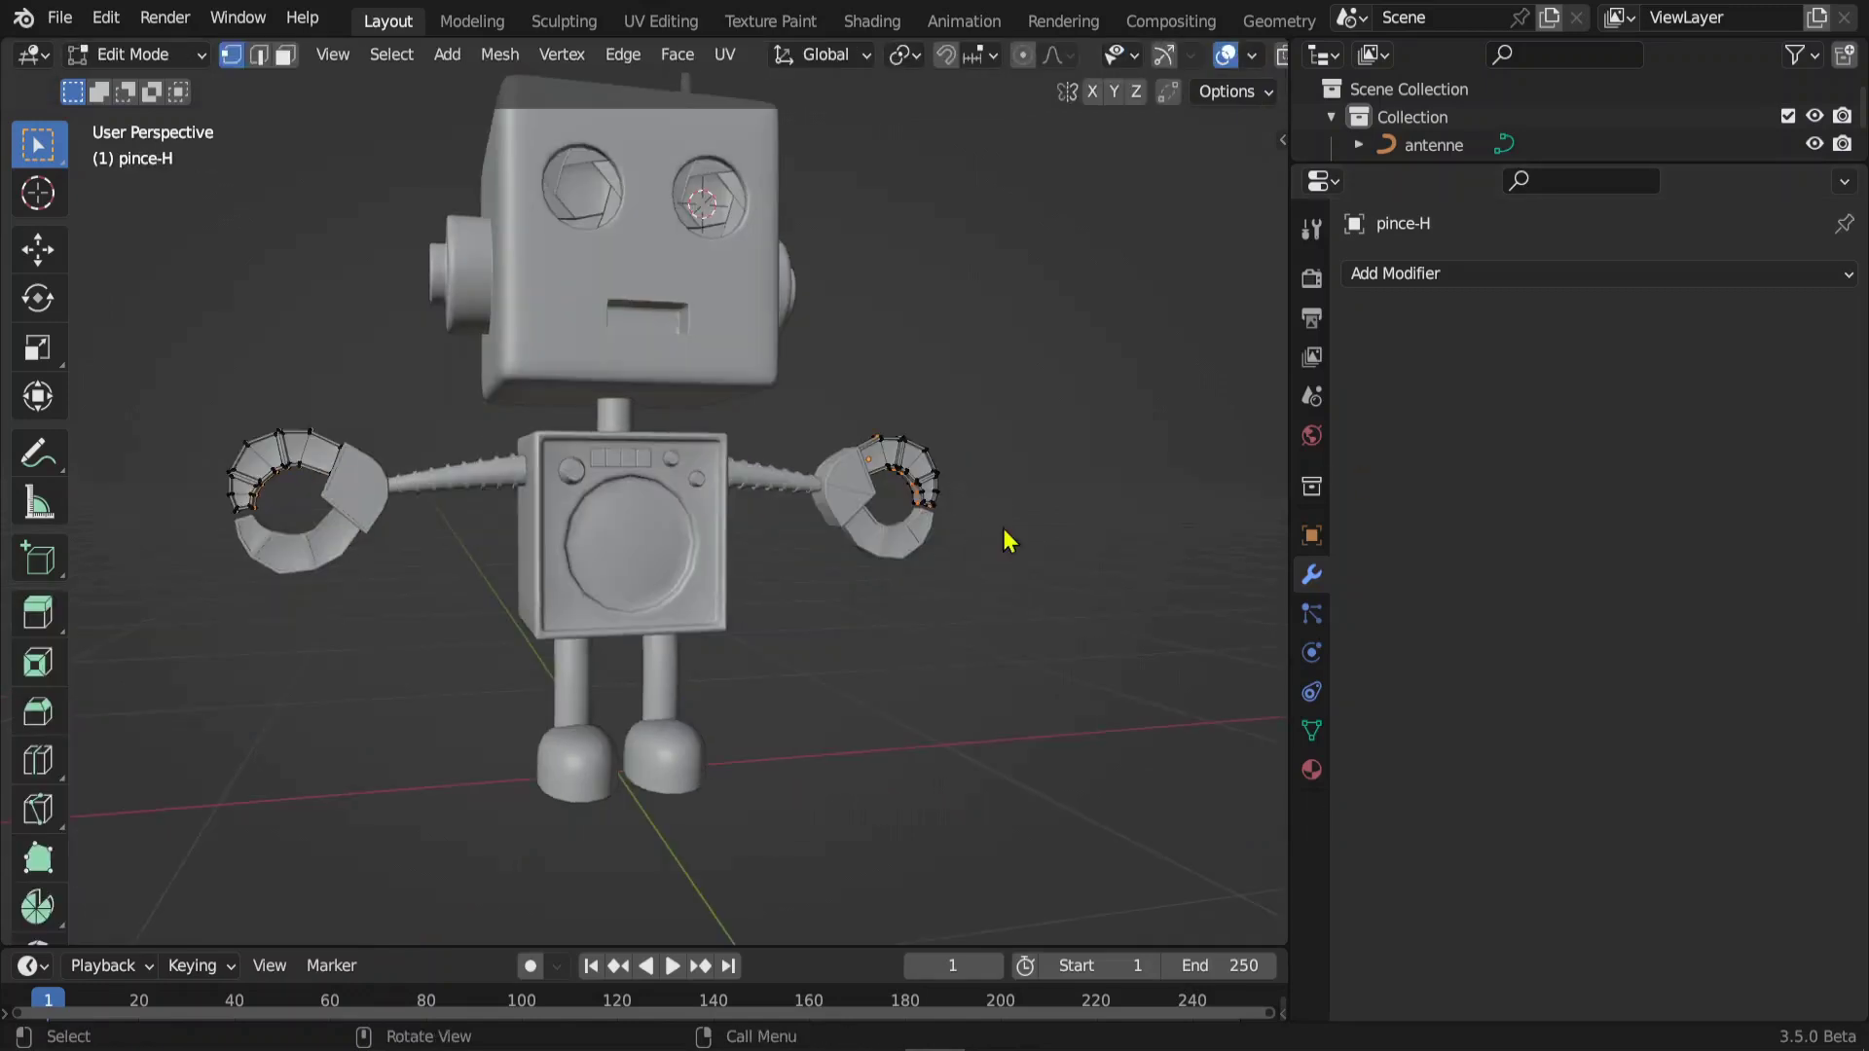
key("Tab")
- In front view, separate the right claw half of pince-H into its own object
key("KP_1")
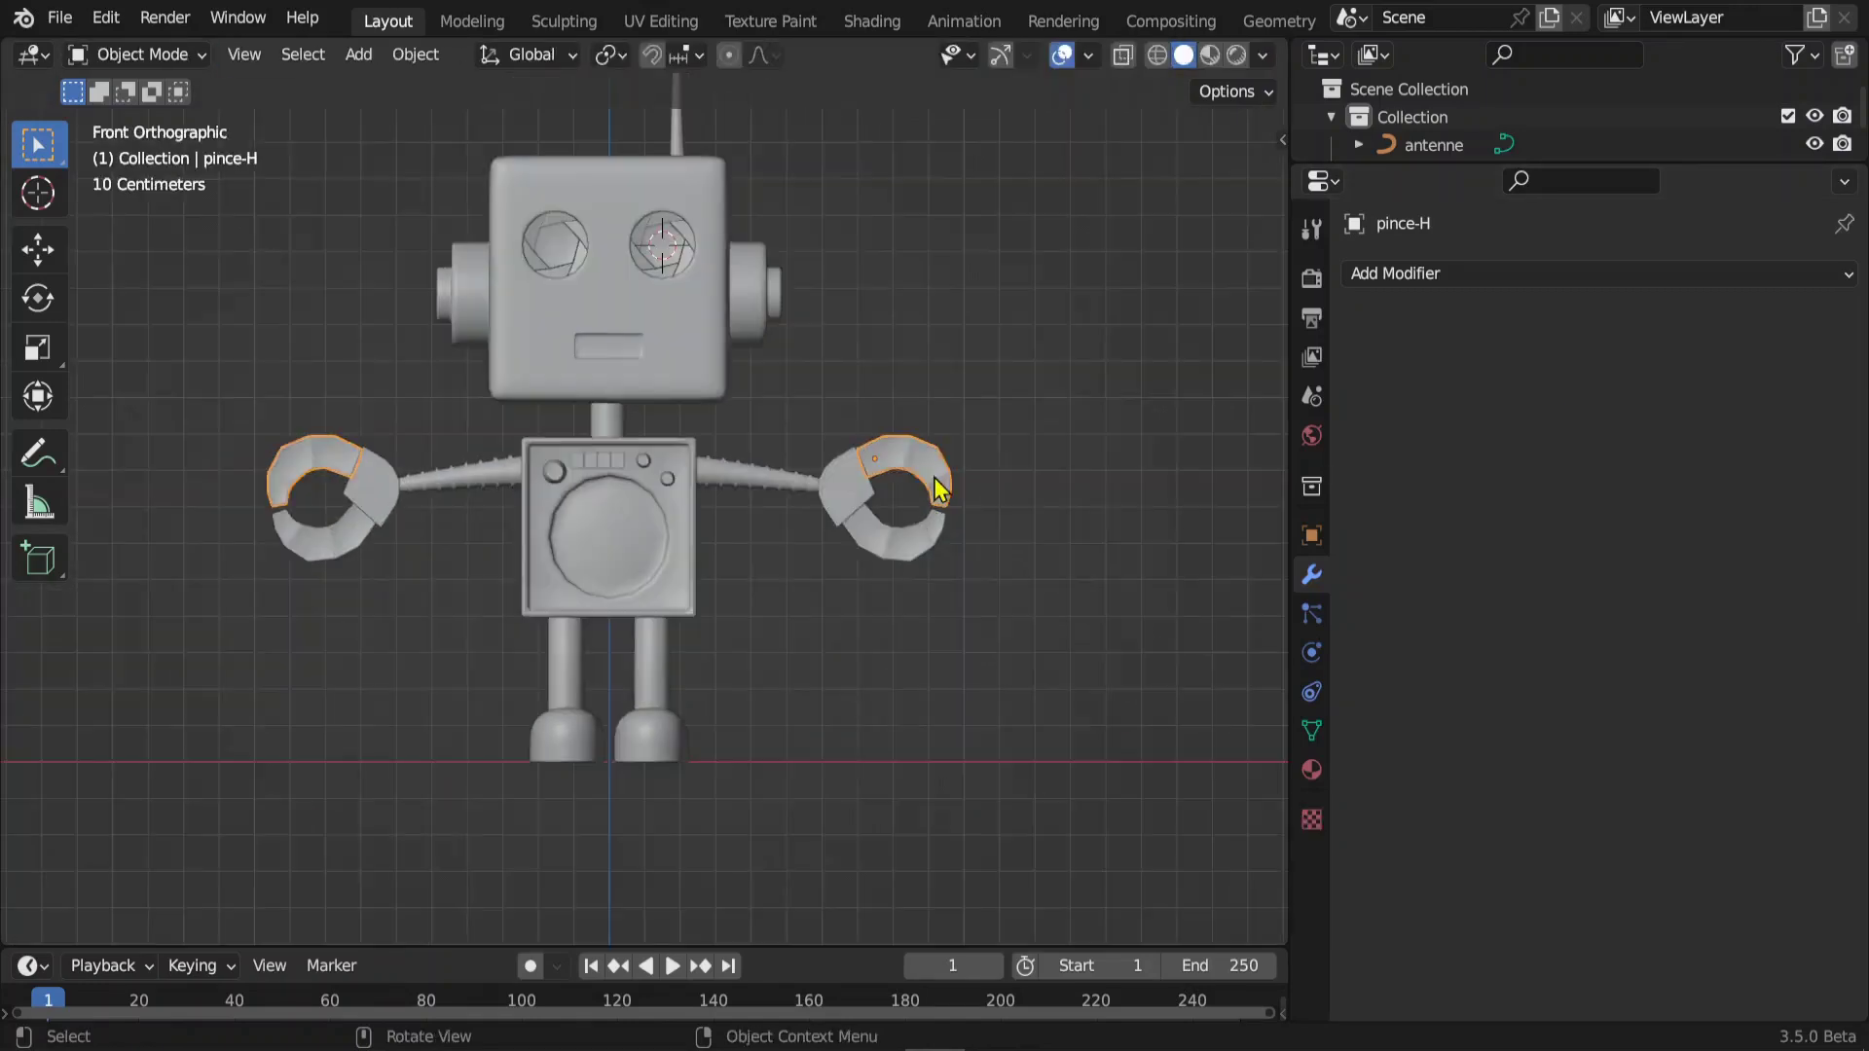
scroll(940, 490, "up", 2)
key("Tab")
key("Tab")
scroll(973, 419, "down", 2)
key("Tab")
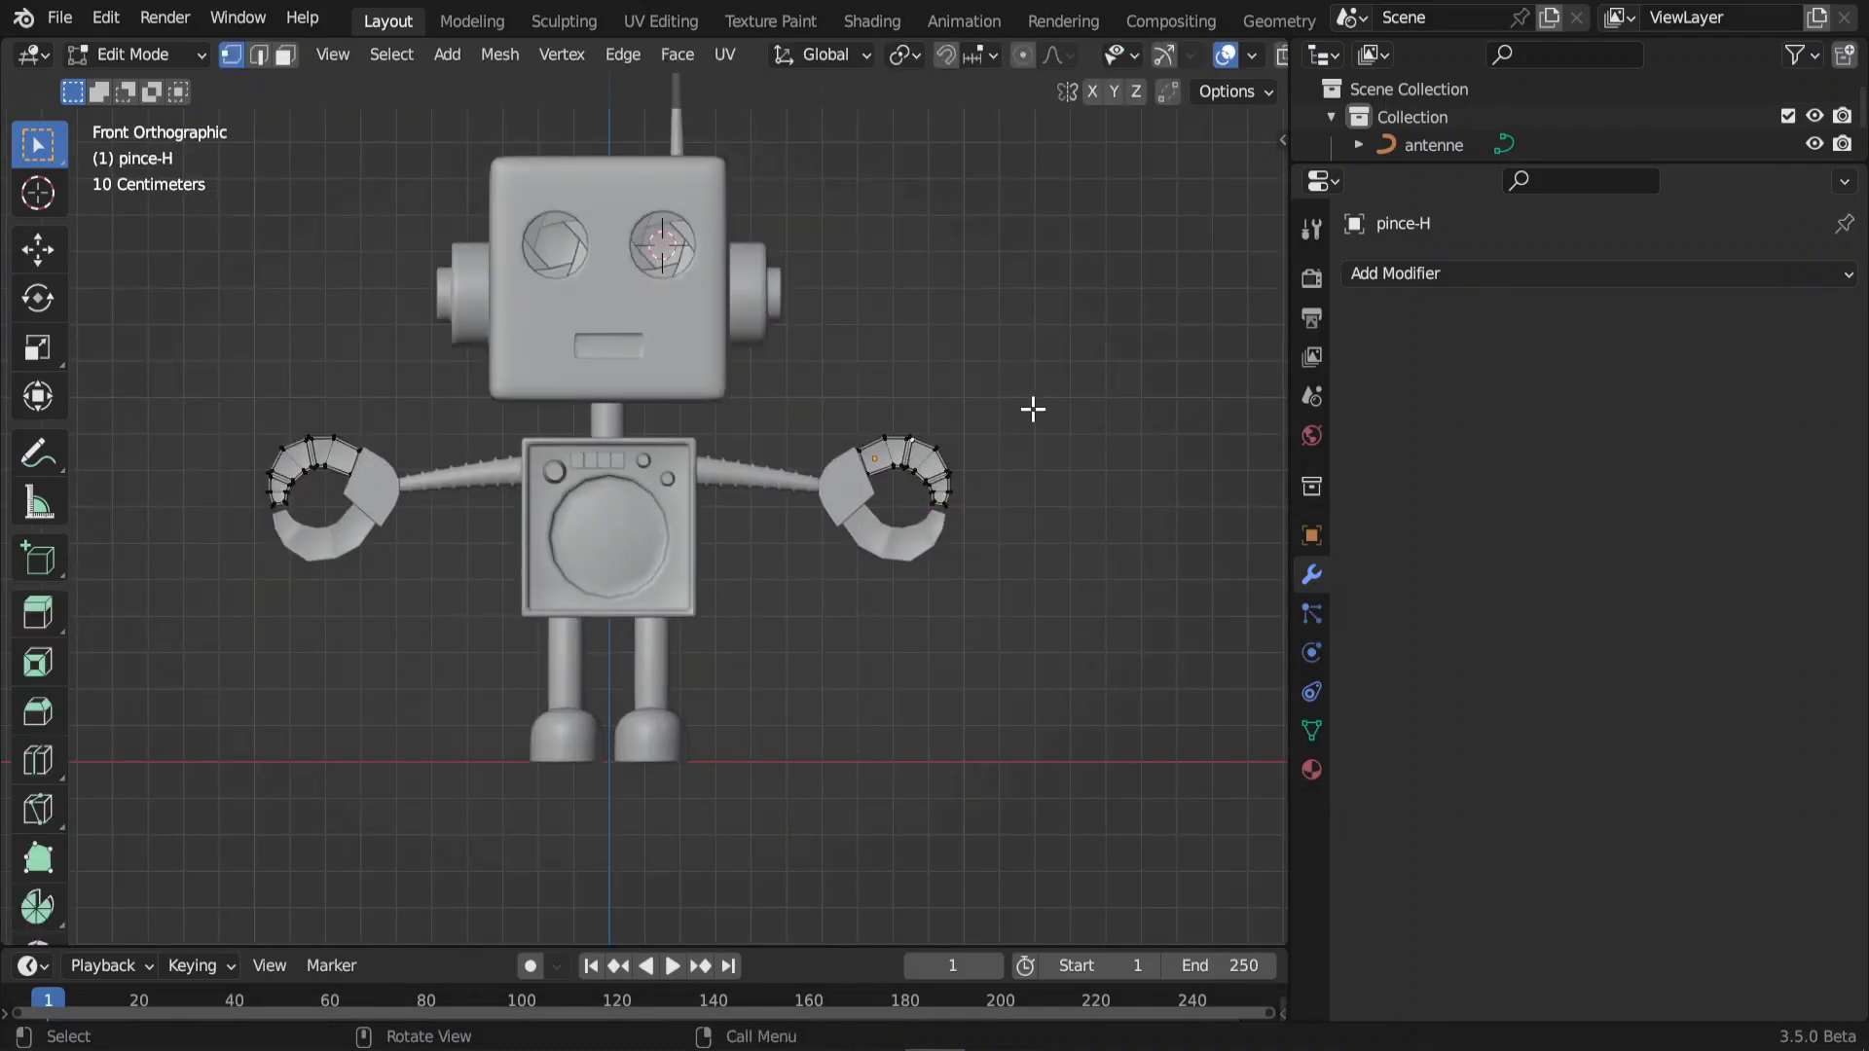
key("ctrl+l")
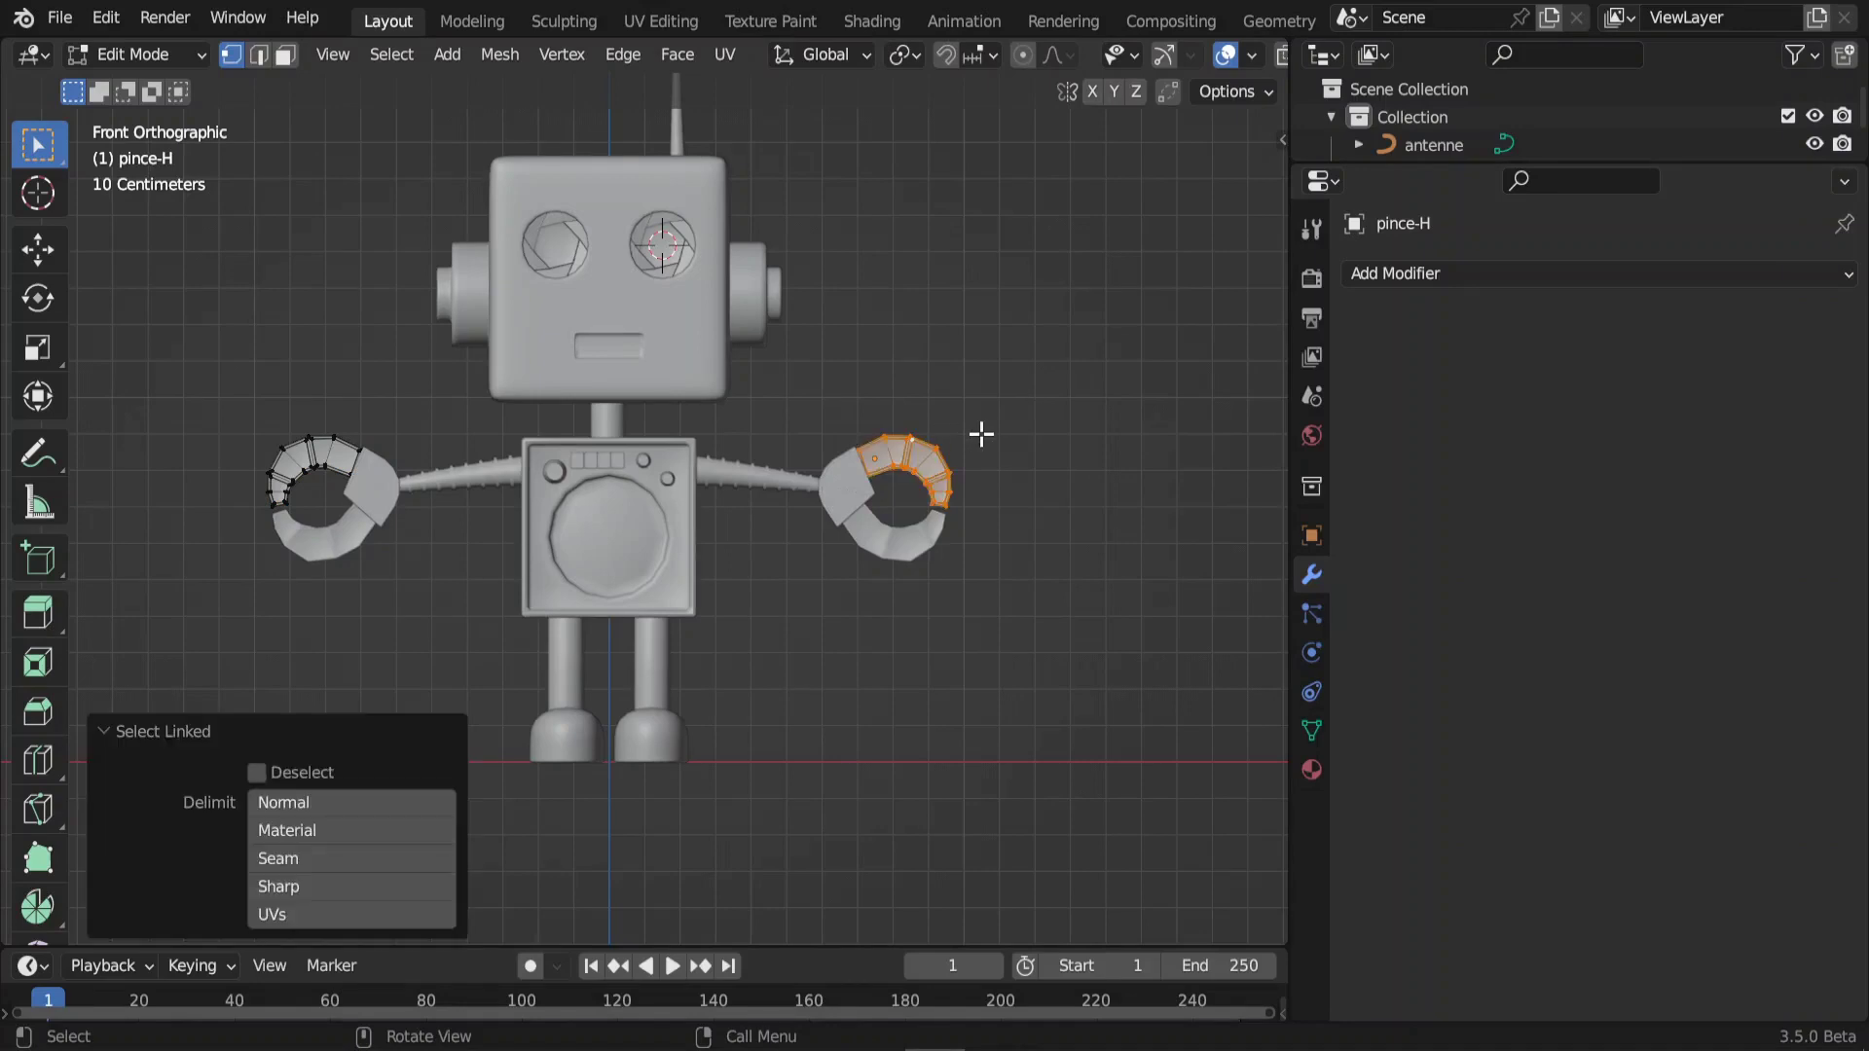
key("ctrl+l")
key("p")
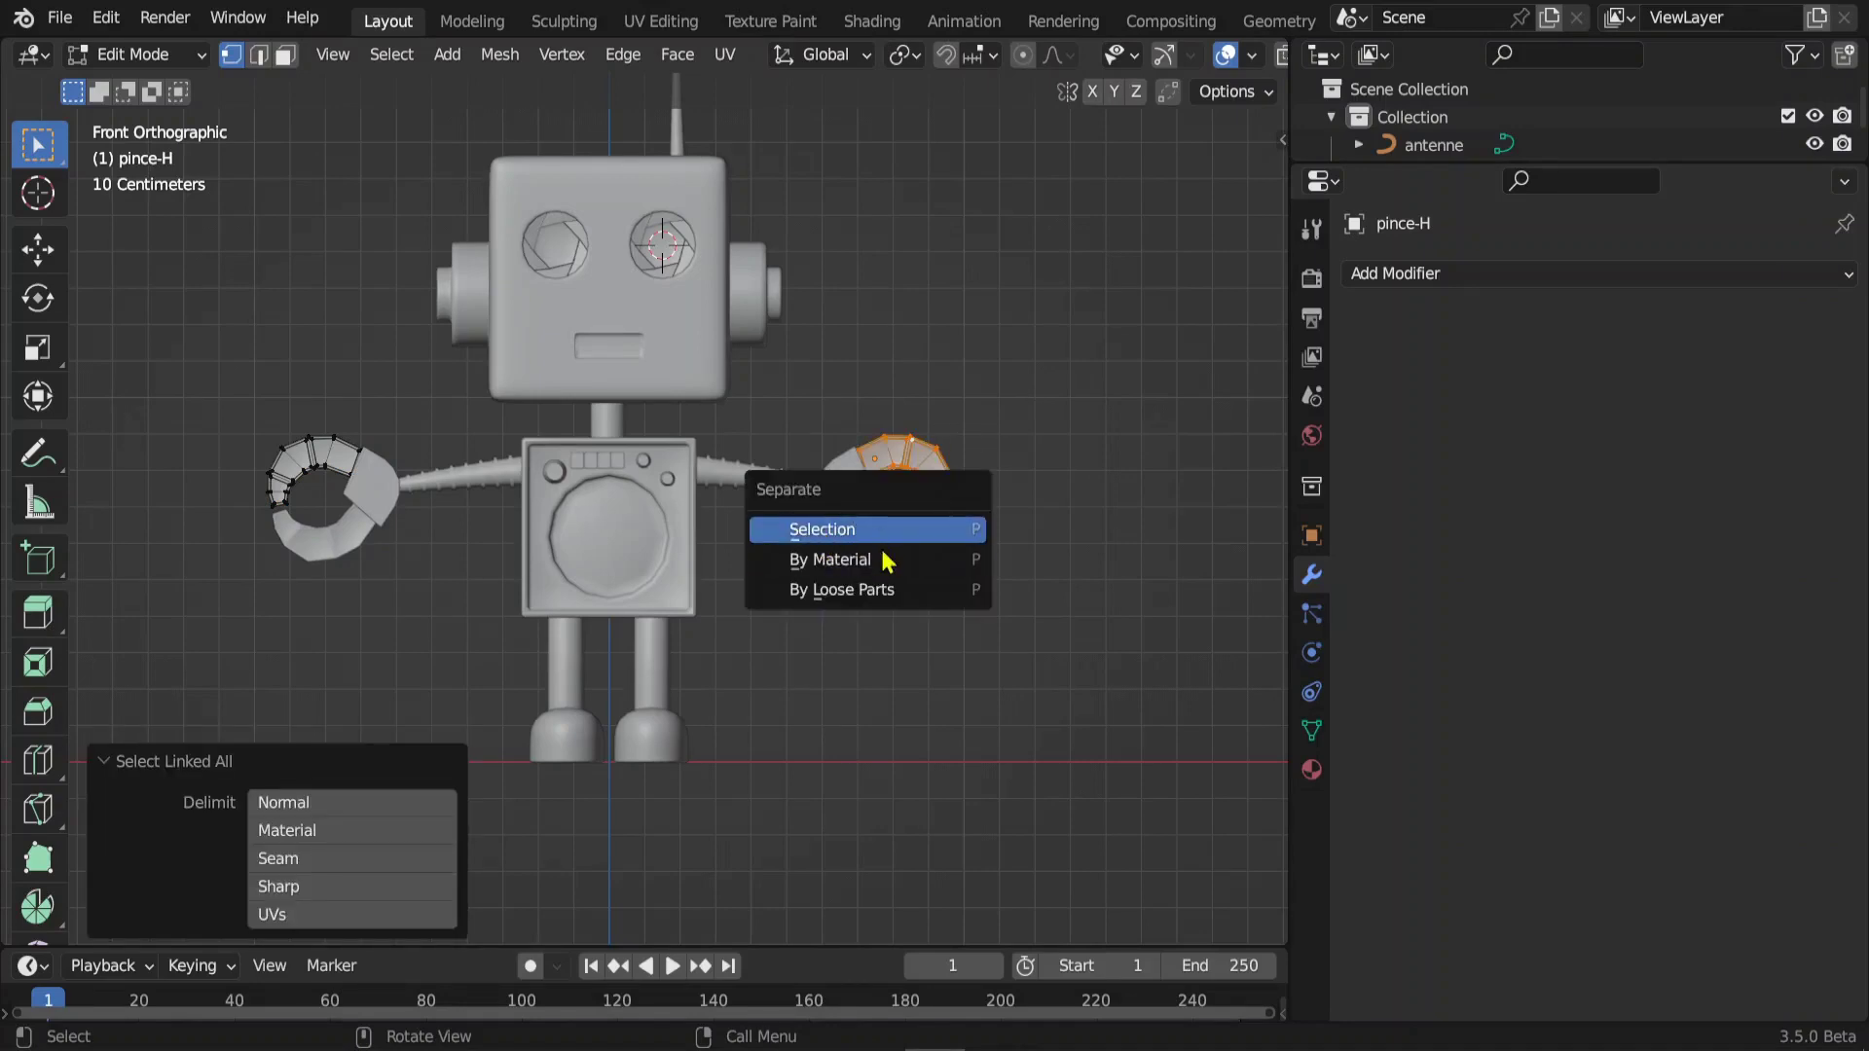
left_click(823, 530)
key("Tab")
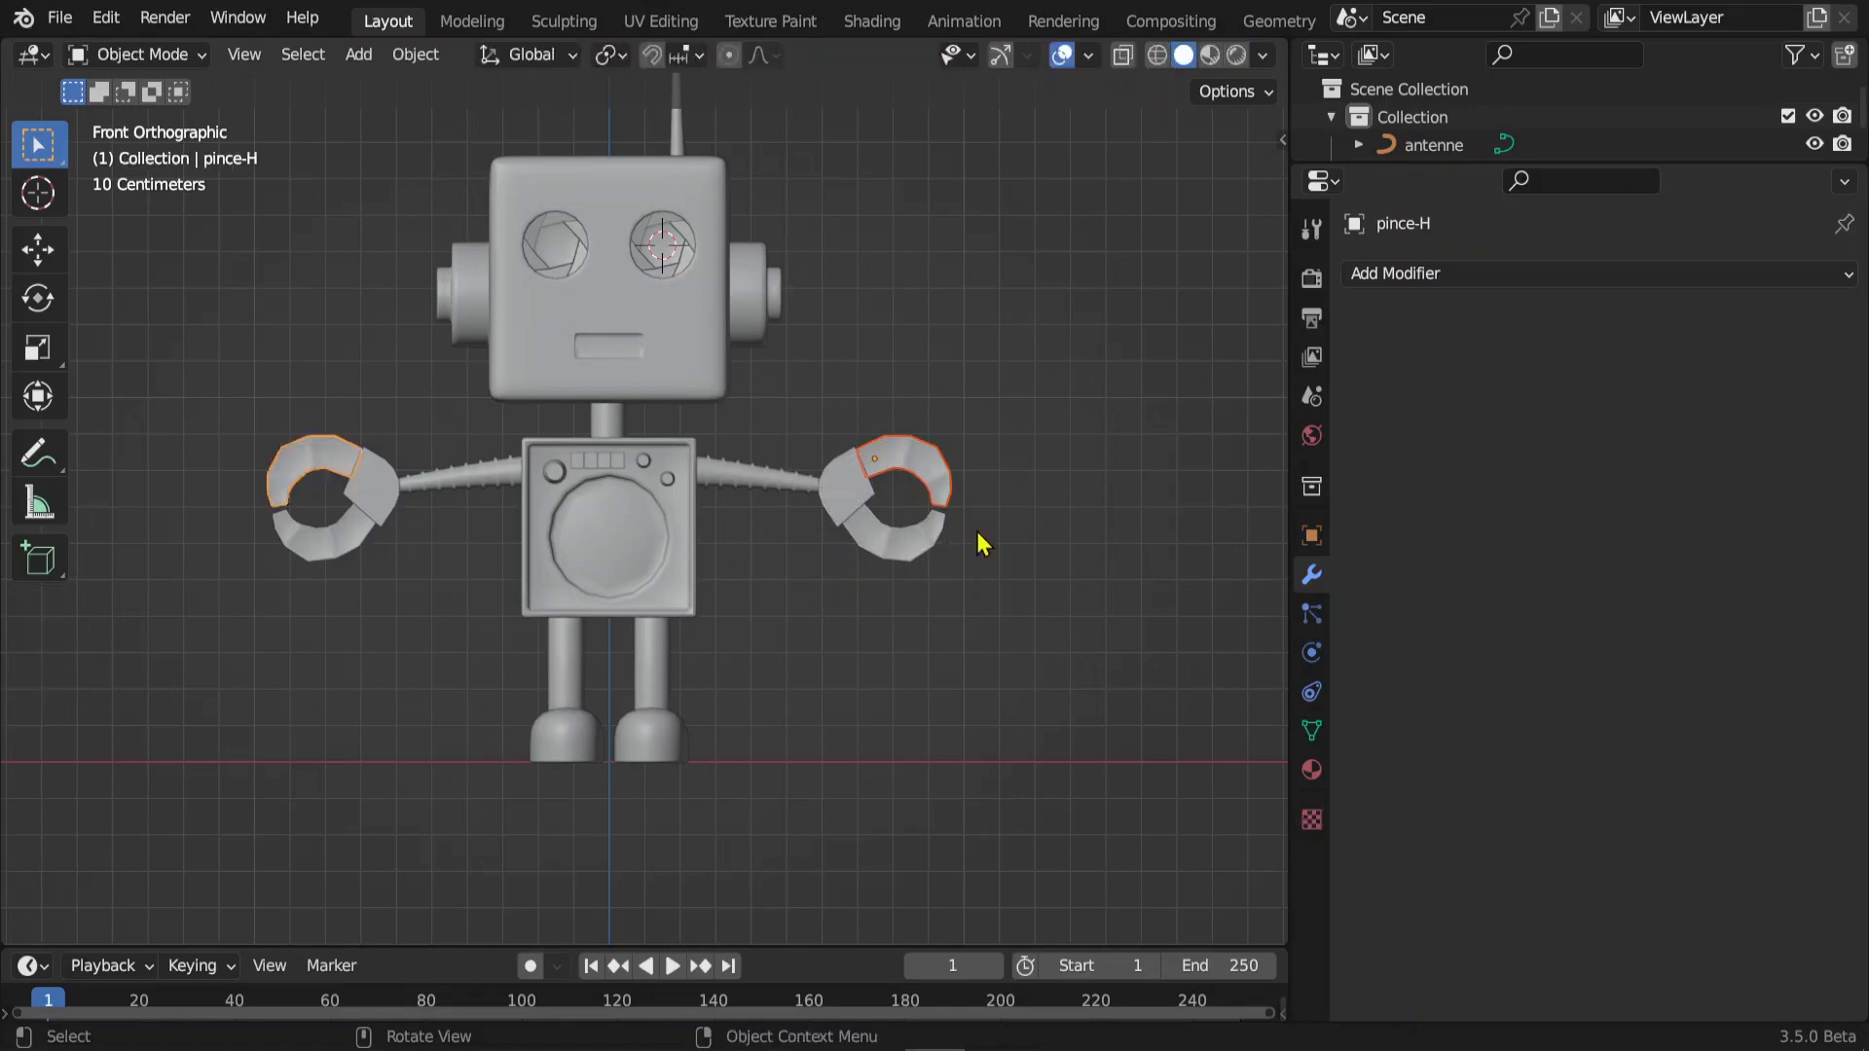
- Select the new right claw pince-H.001 and check its mesh in Edit Mode
left_click(868, 467)
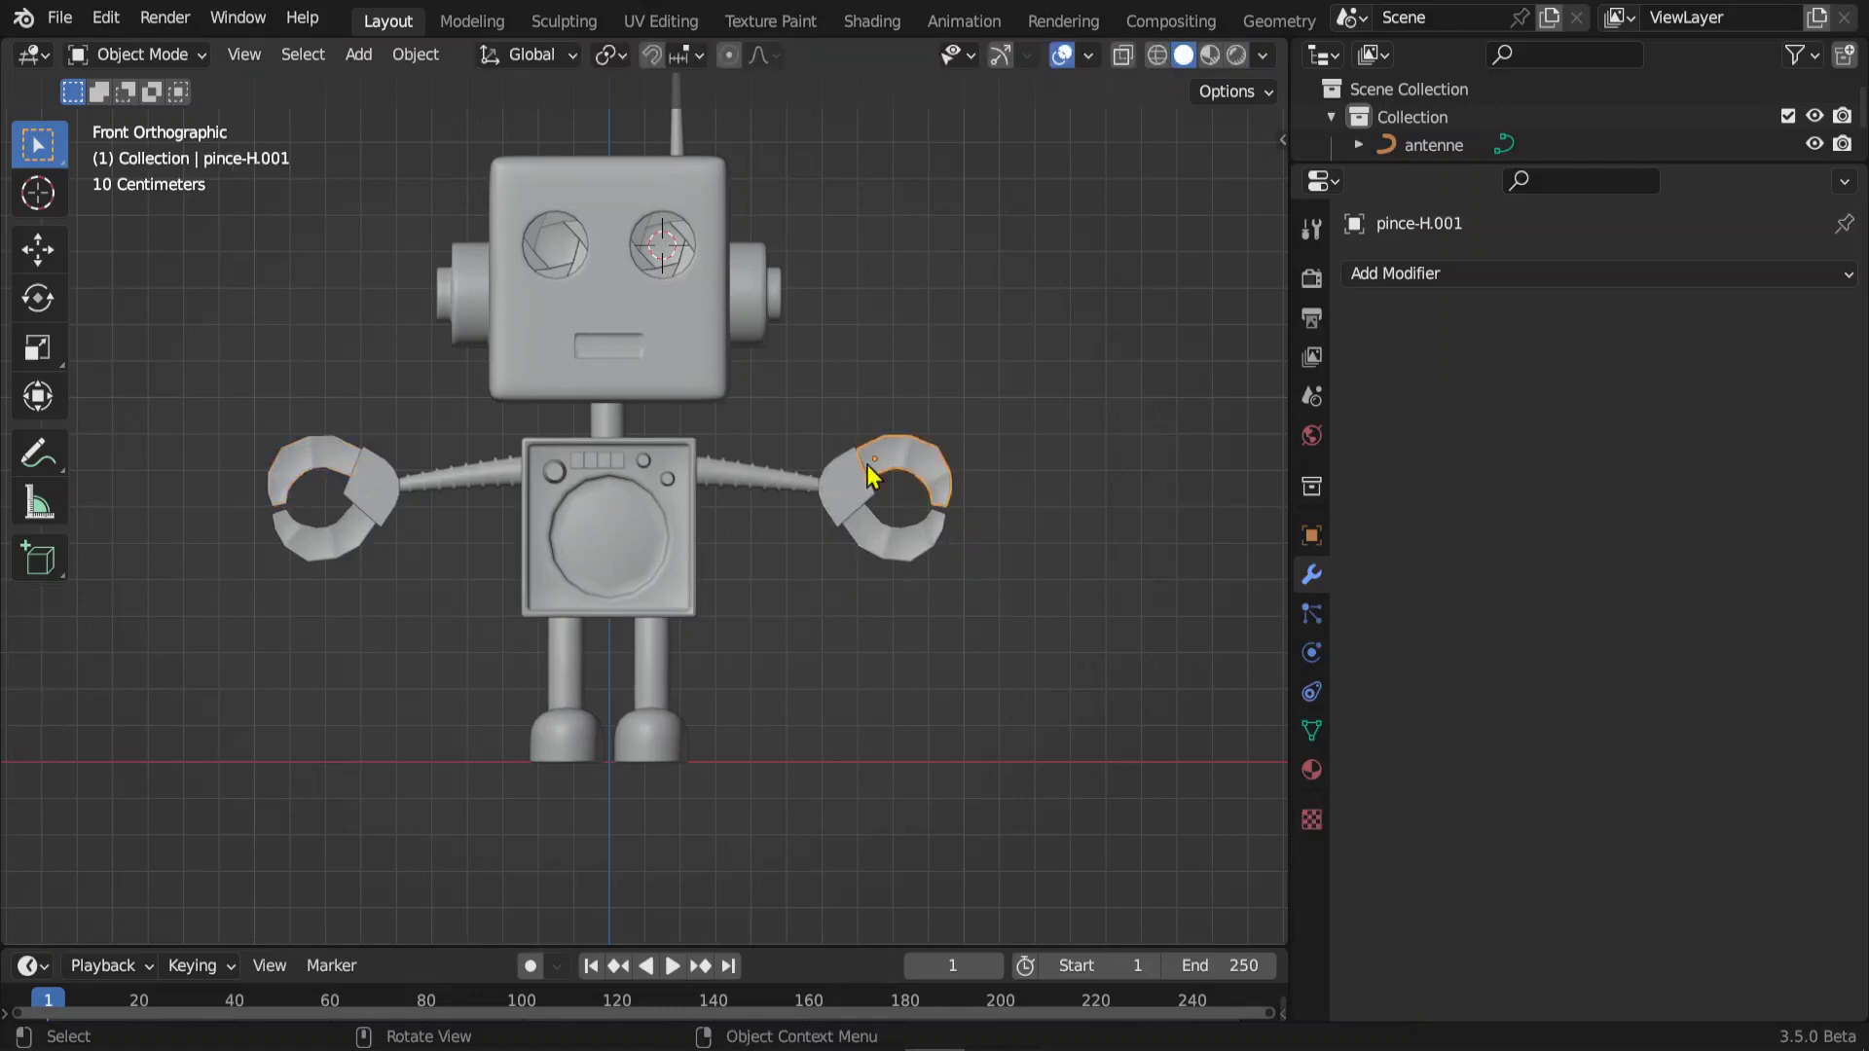
left_click(316, 467)
scroll(492, 531, "up", 2)
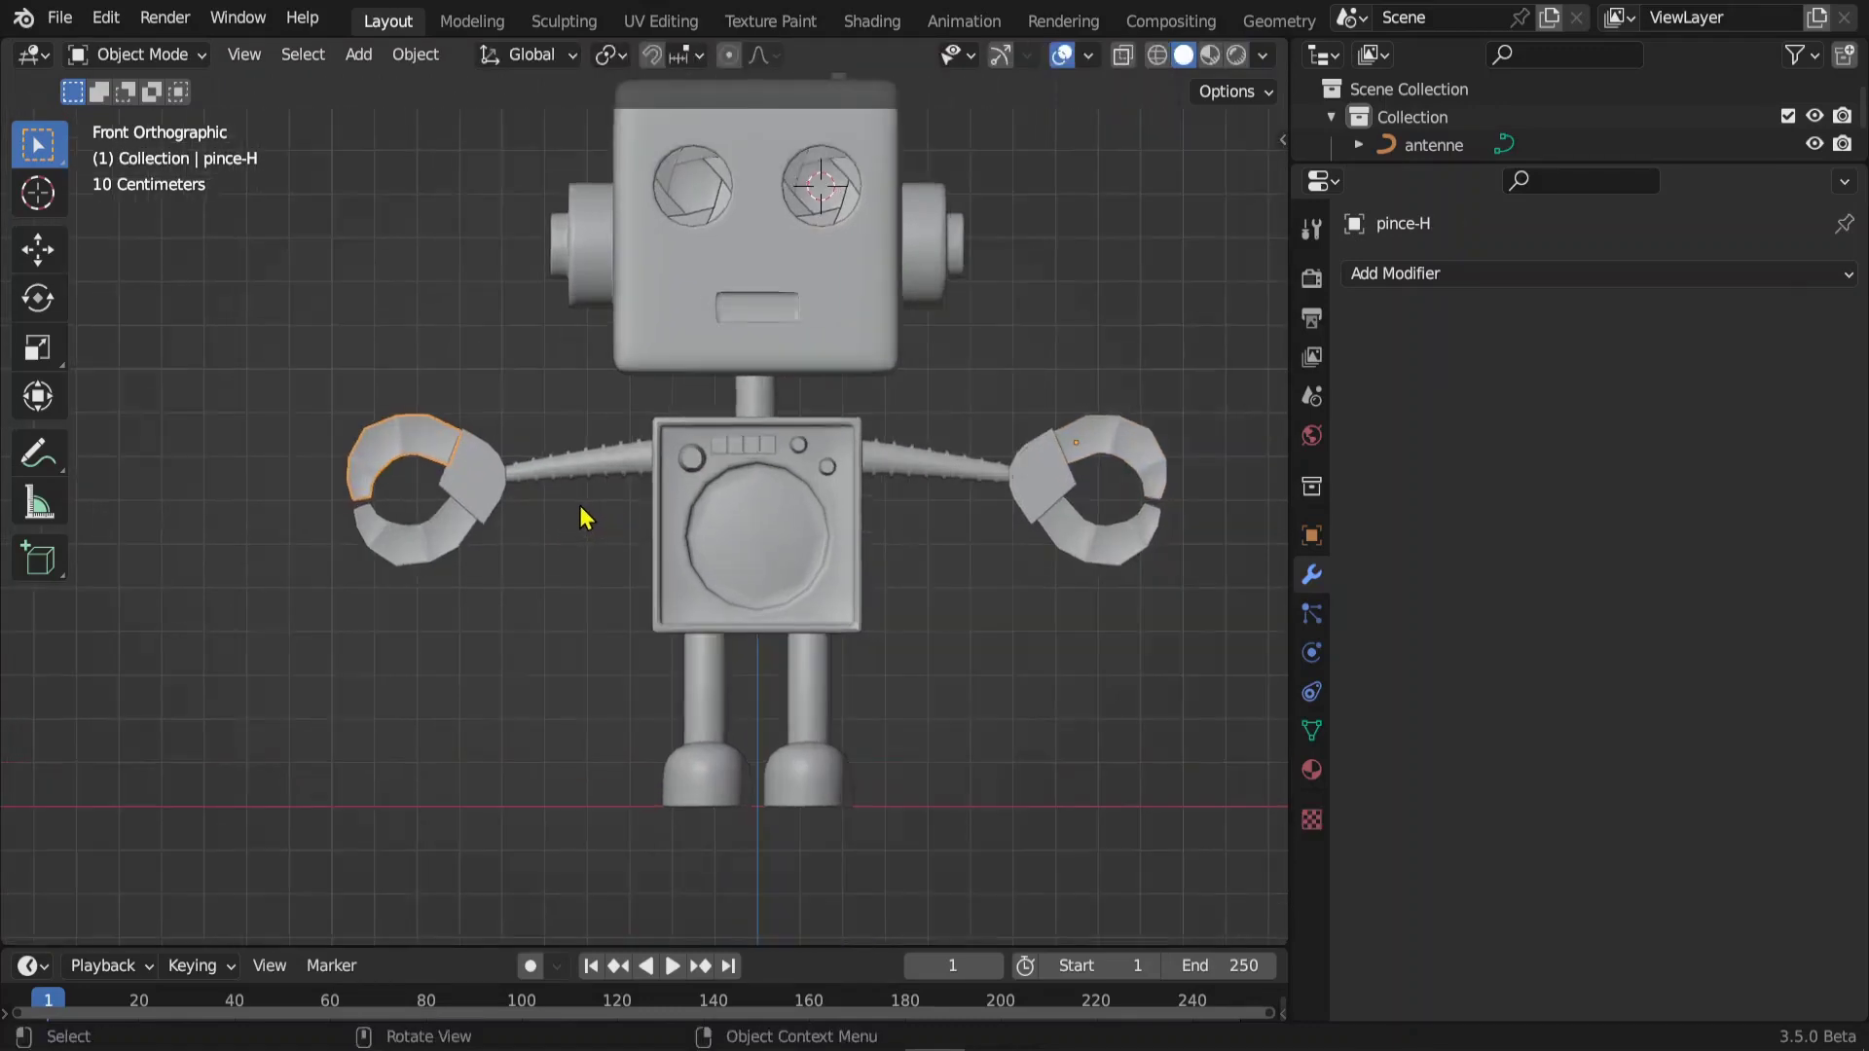
middle_click_drag(584, 522, 657, 480, "shift")
left_click(1199, 438)
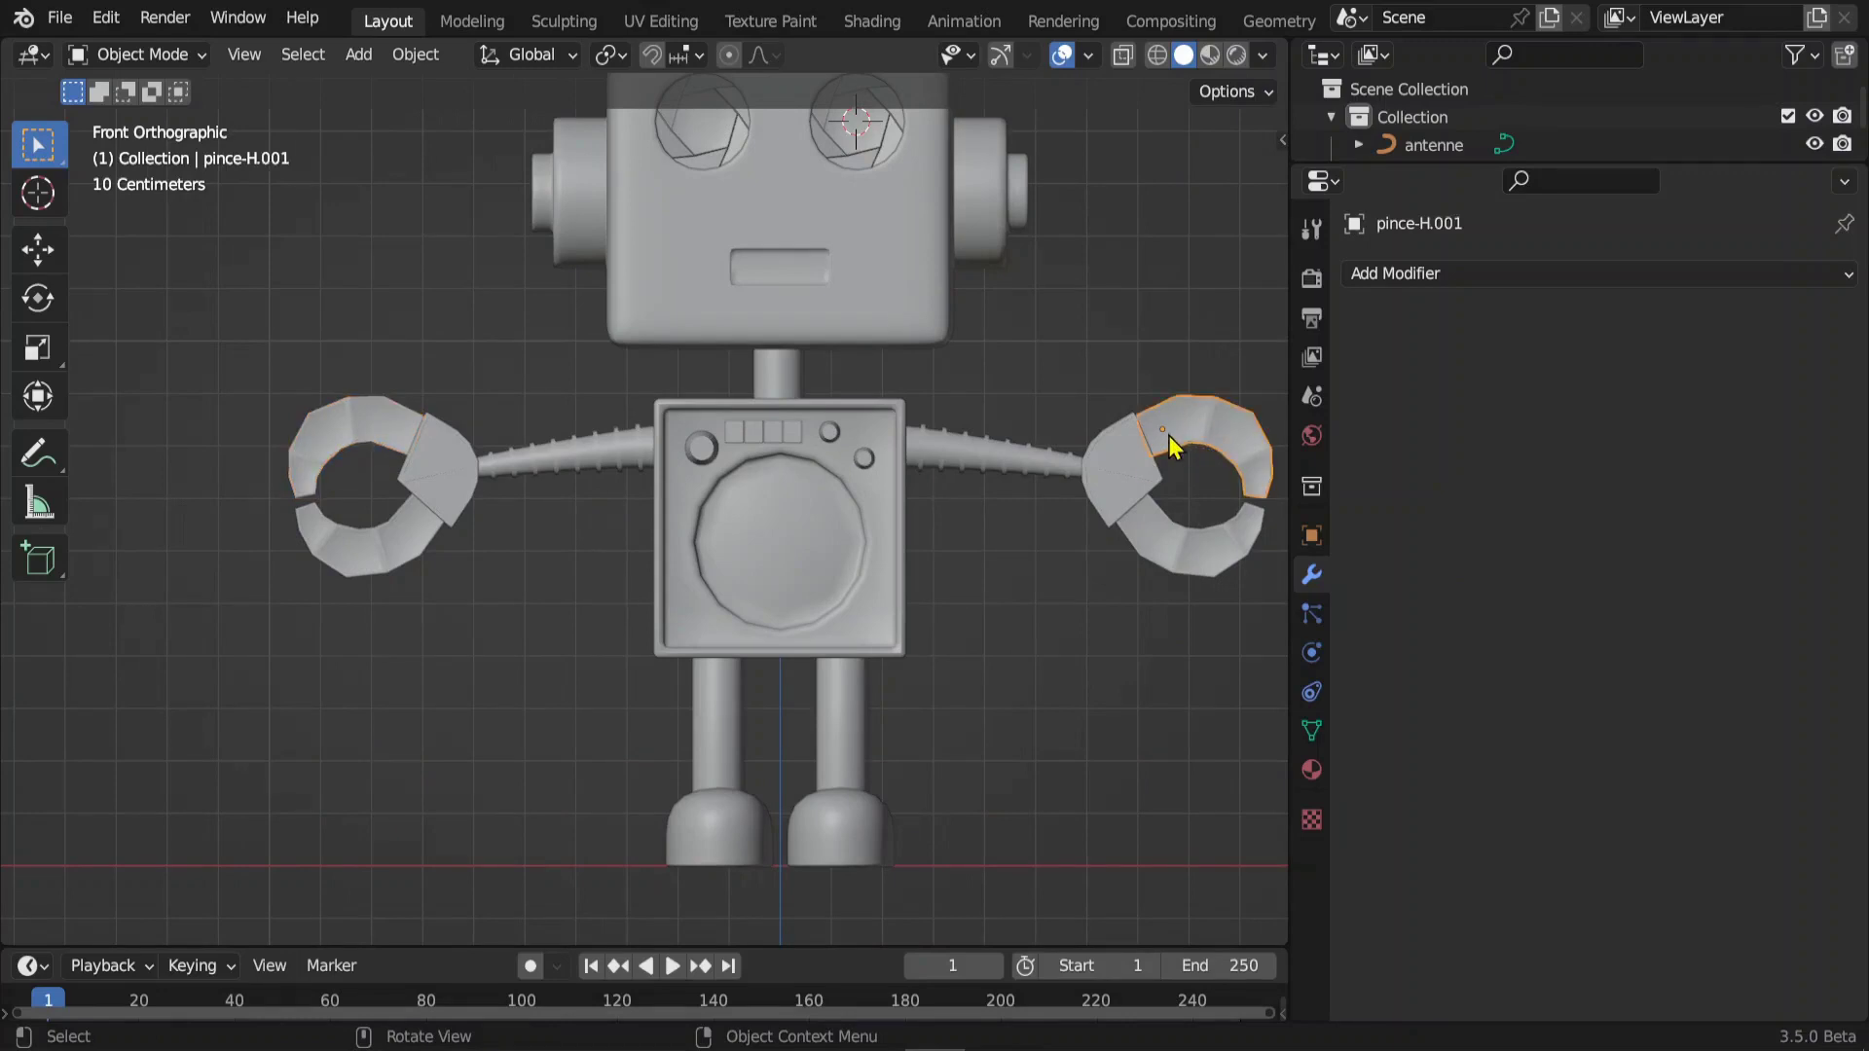
key("Tab")
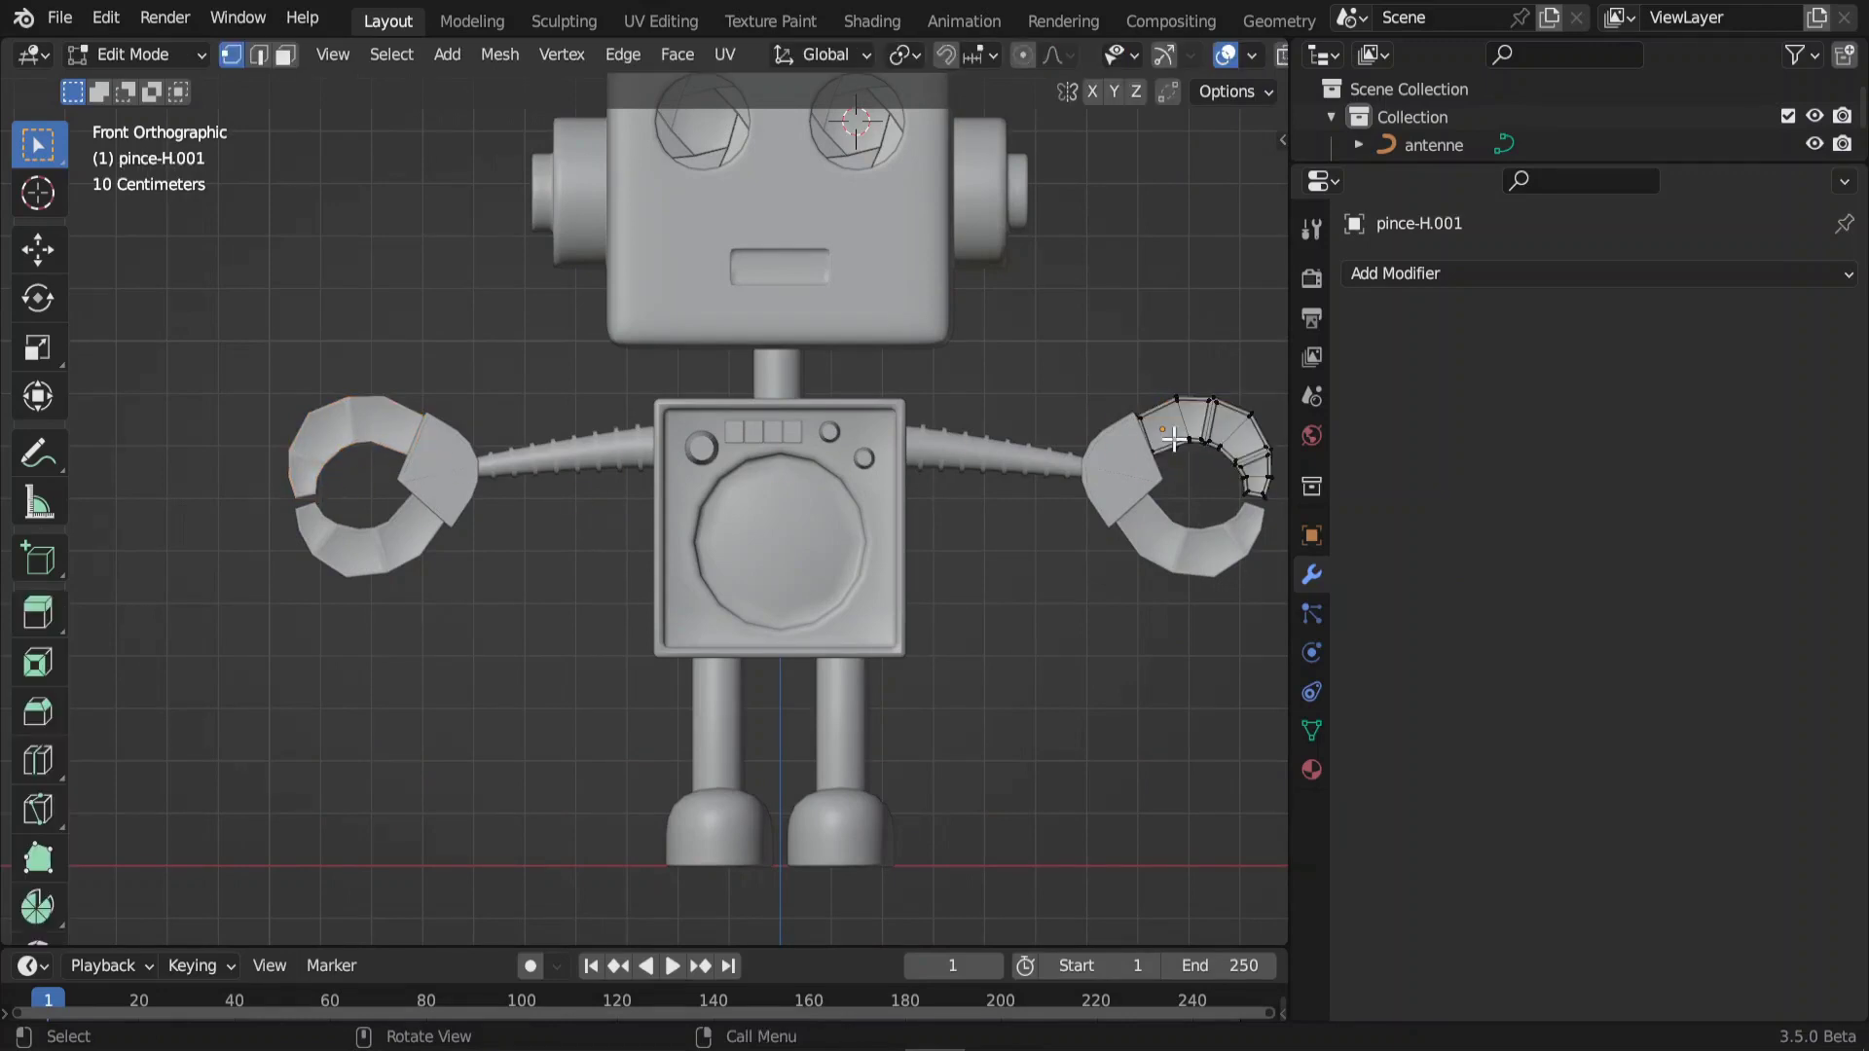
key("Tab")
- Set the left upper claw's origin to its geometry
left_click(410, 430)
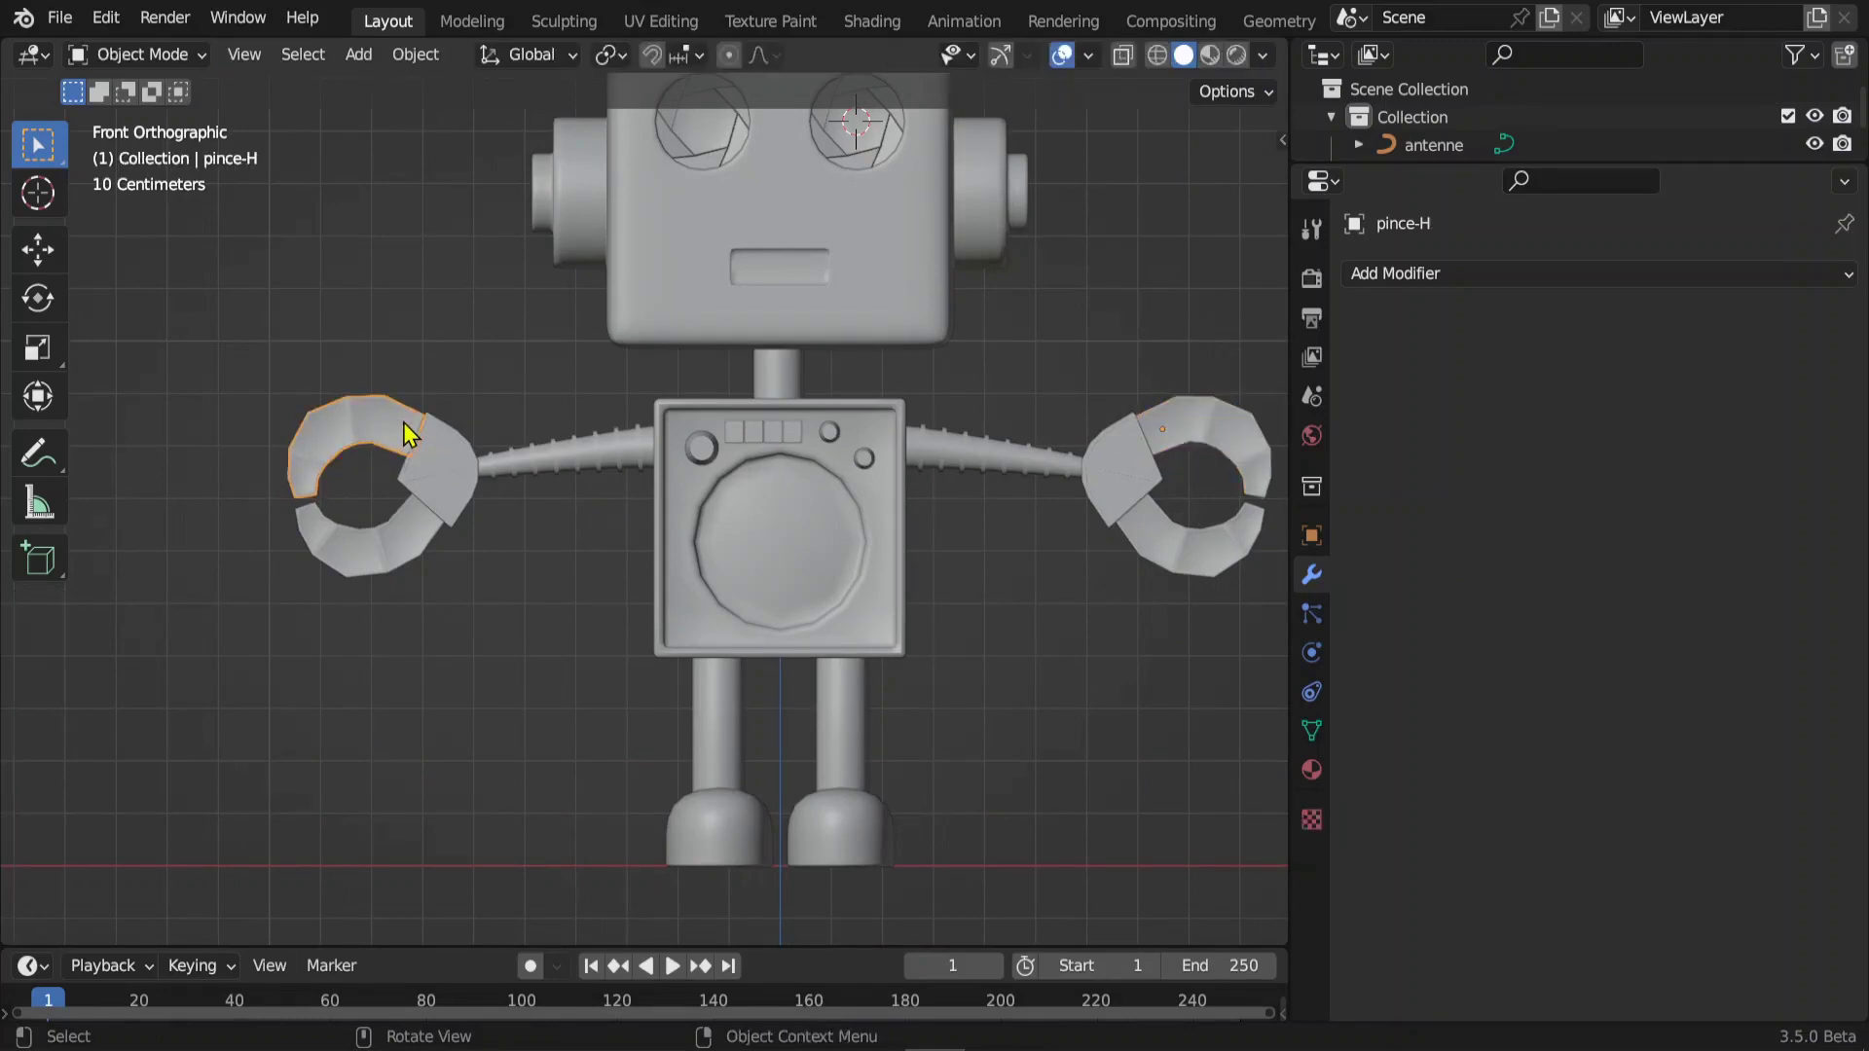
scroll(650, 563, "down", 2)
key("r")
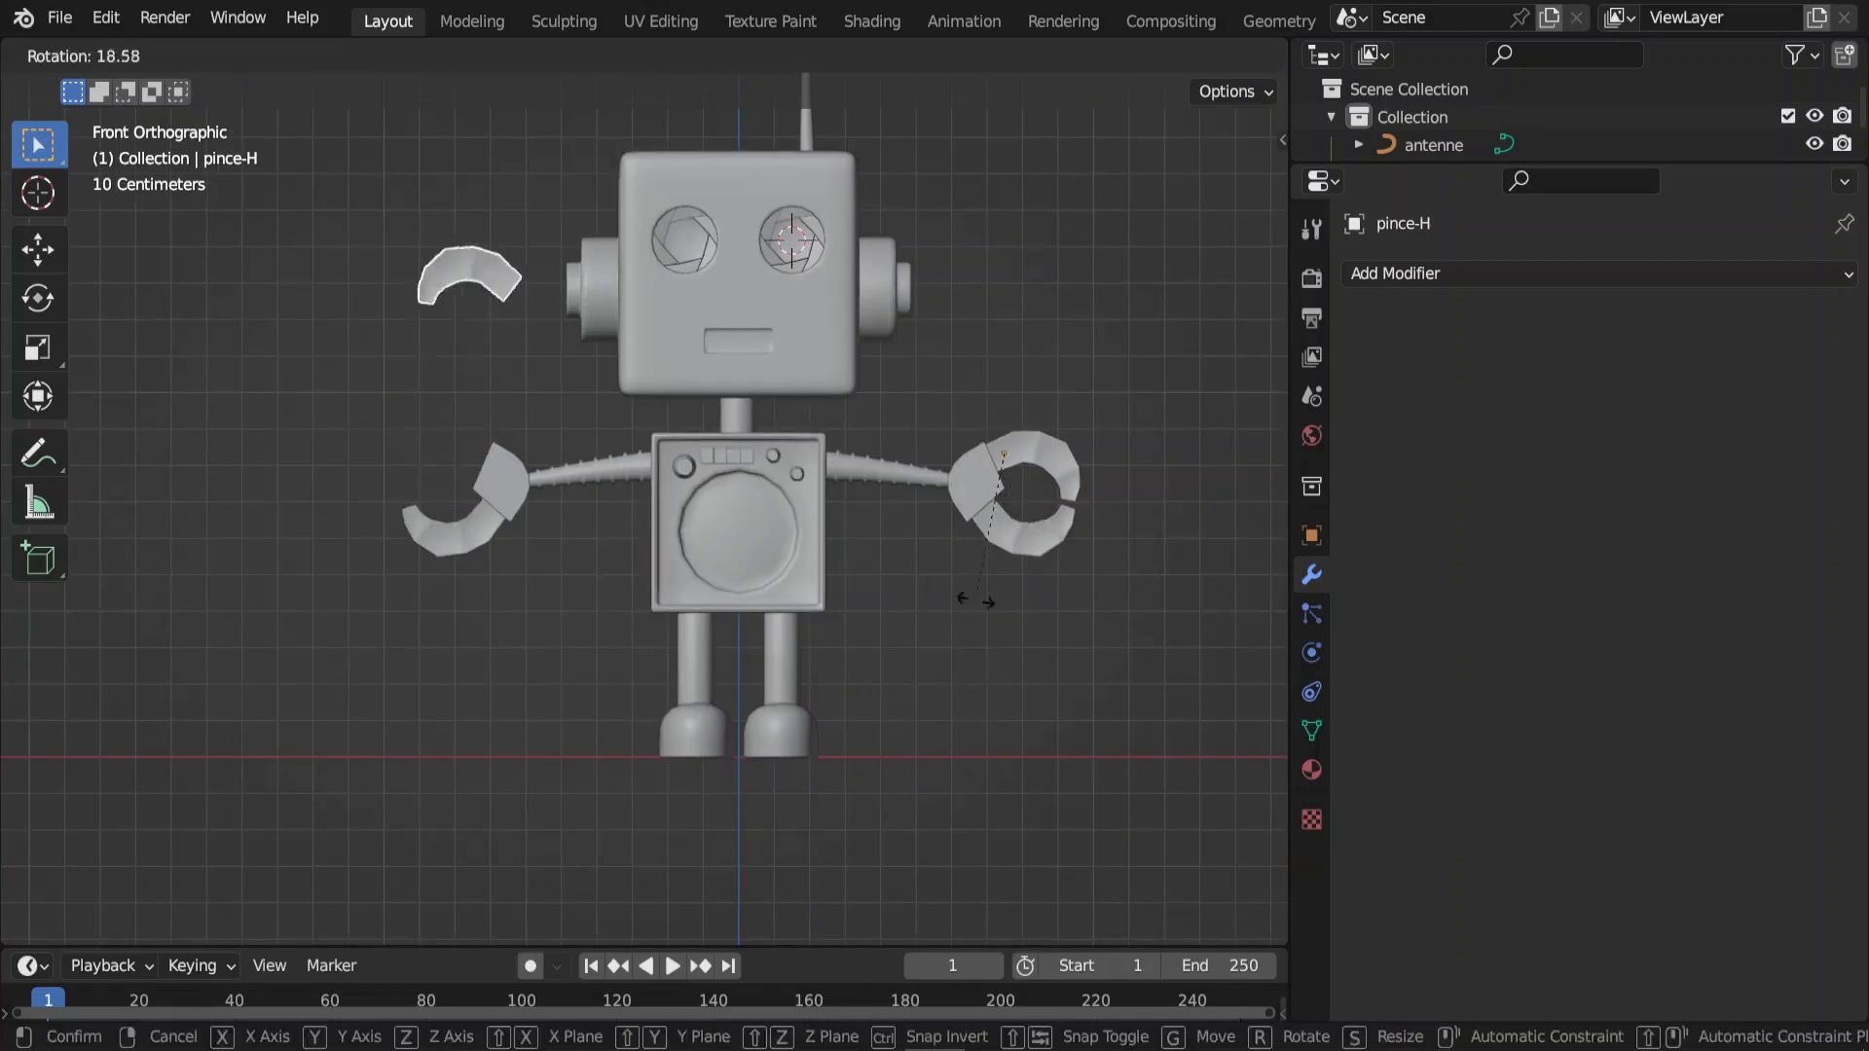
key("Escape")
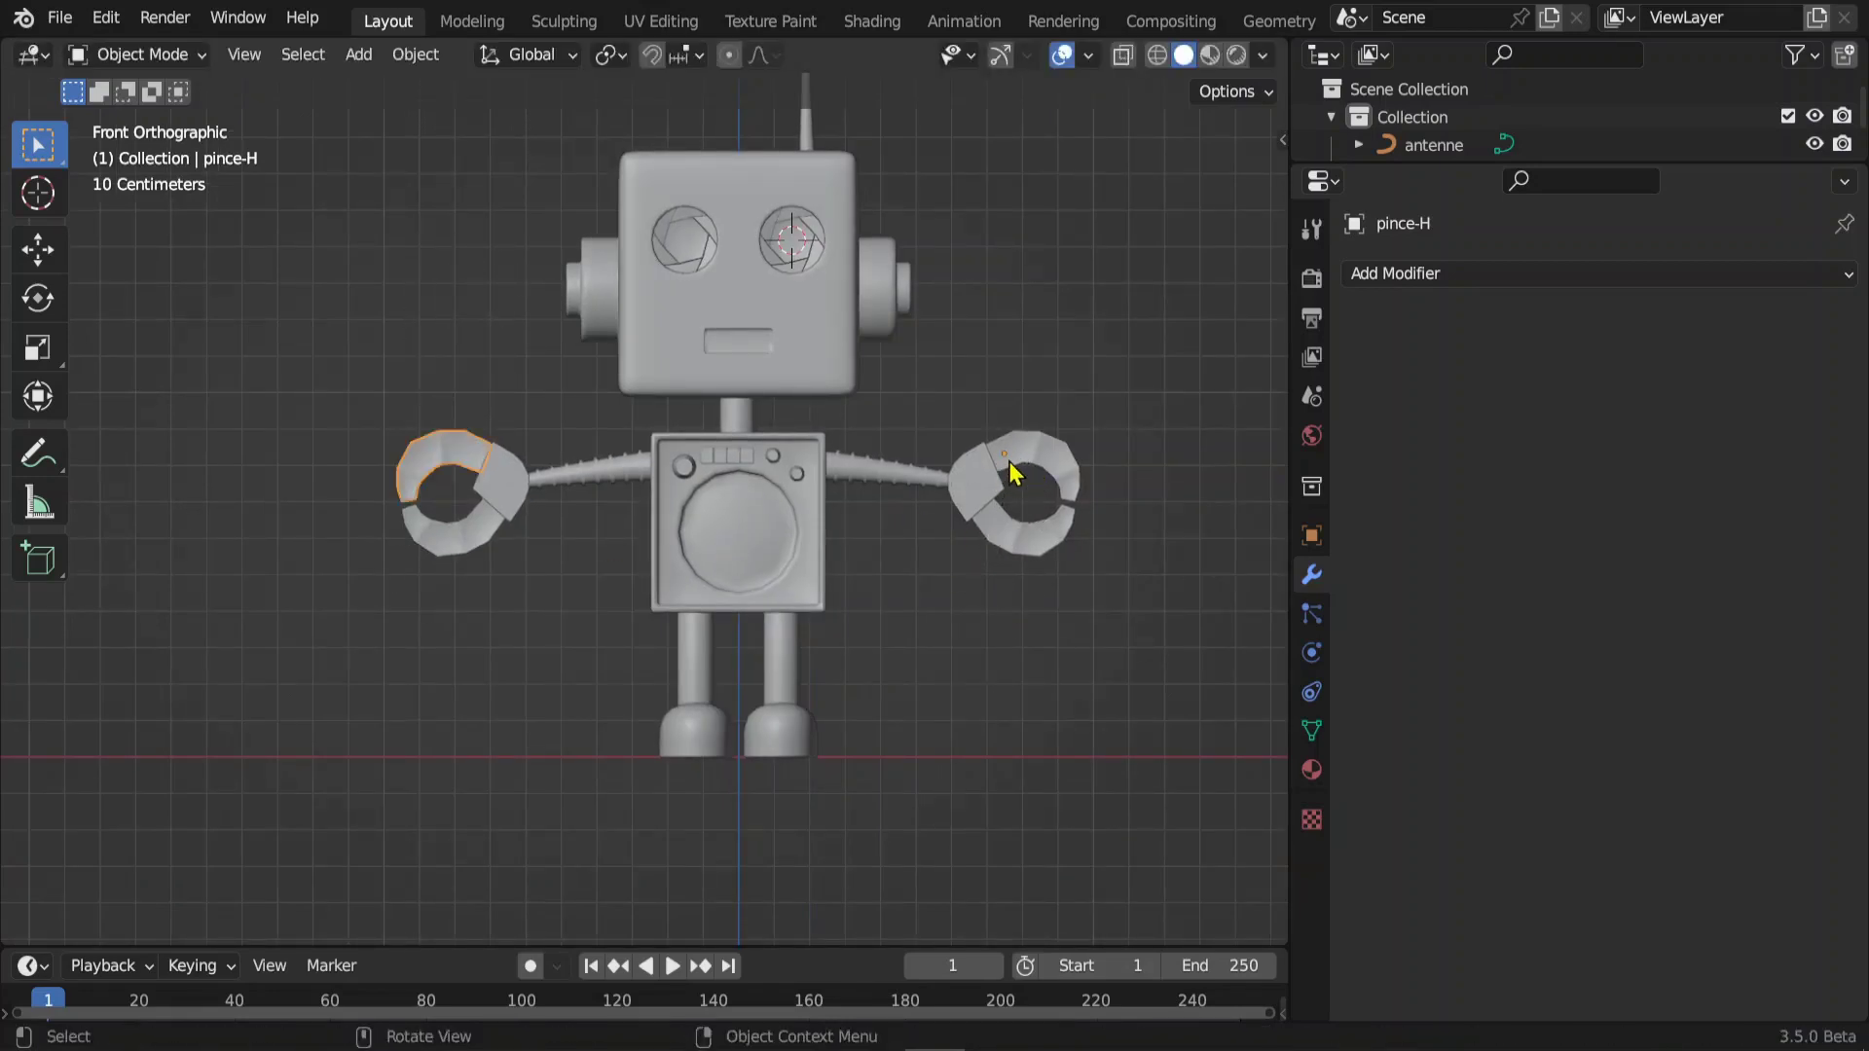
key("ctrl+shift+z")
key("ctrl+shift+z")
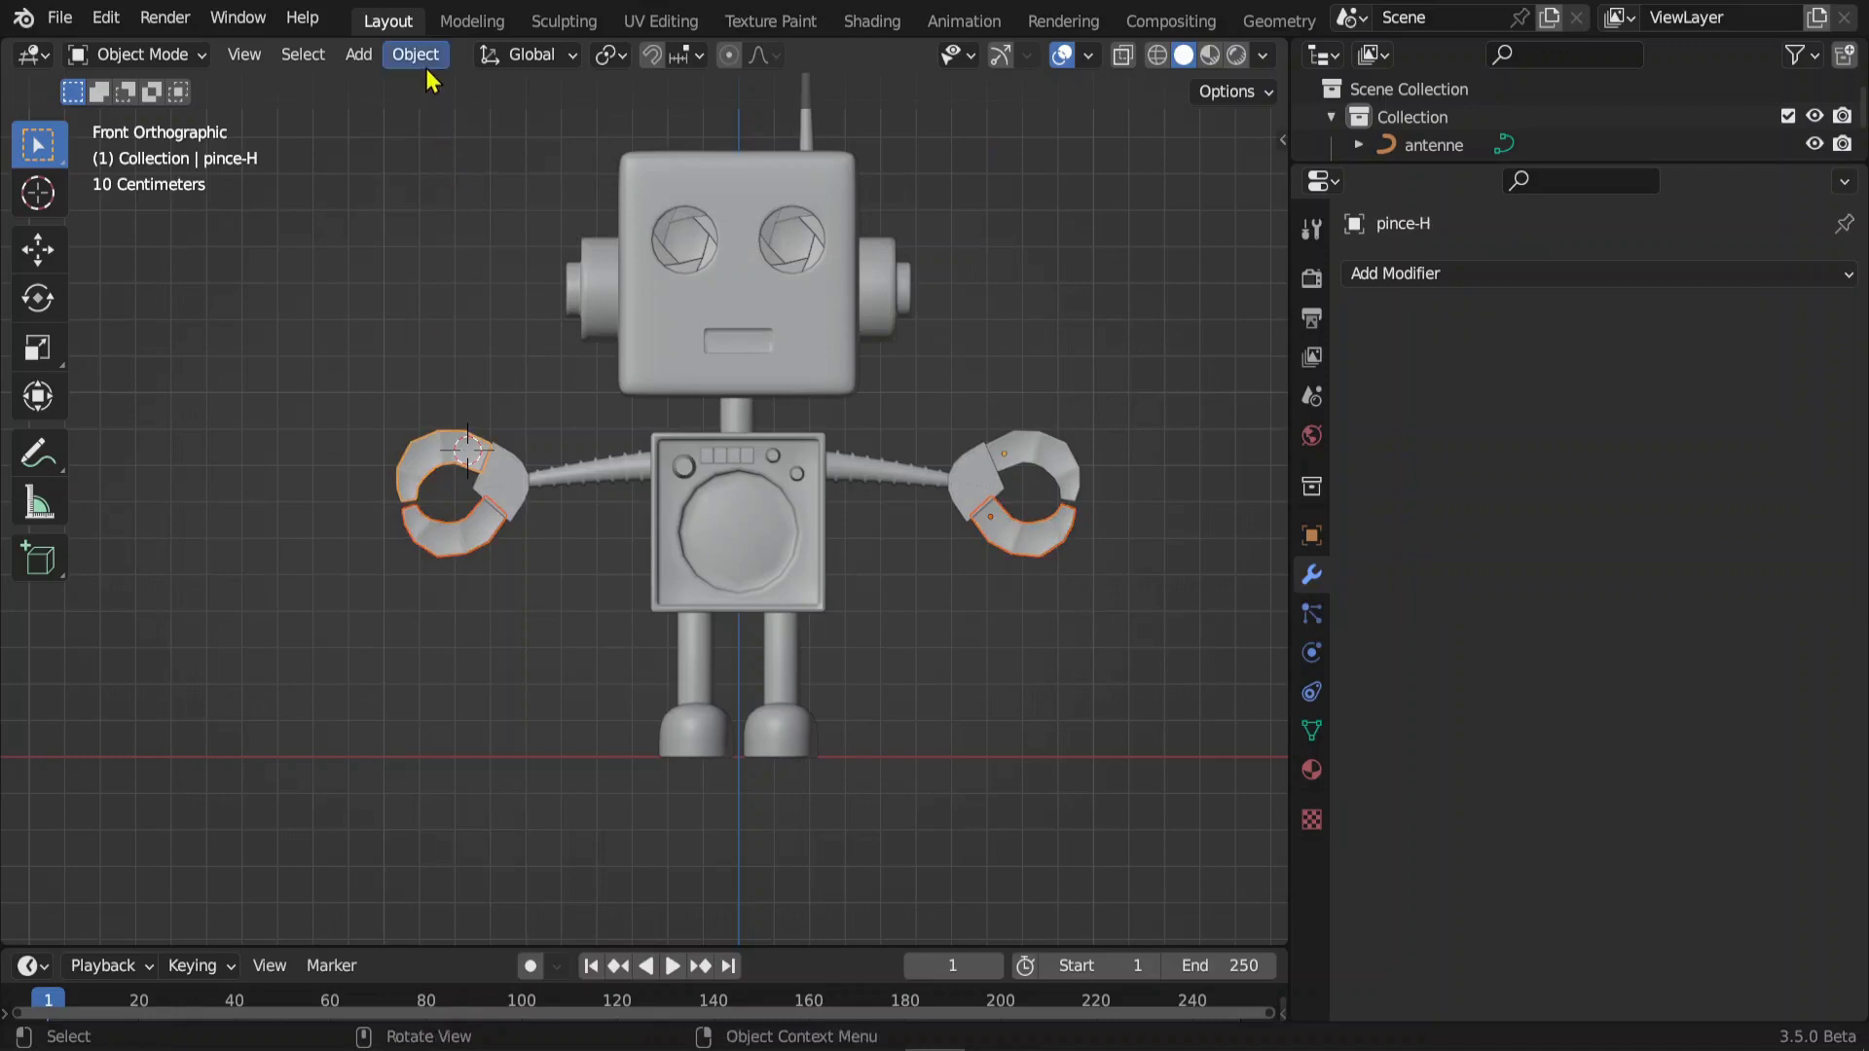
left_click(423, 59)
mouse_move(461, 114)
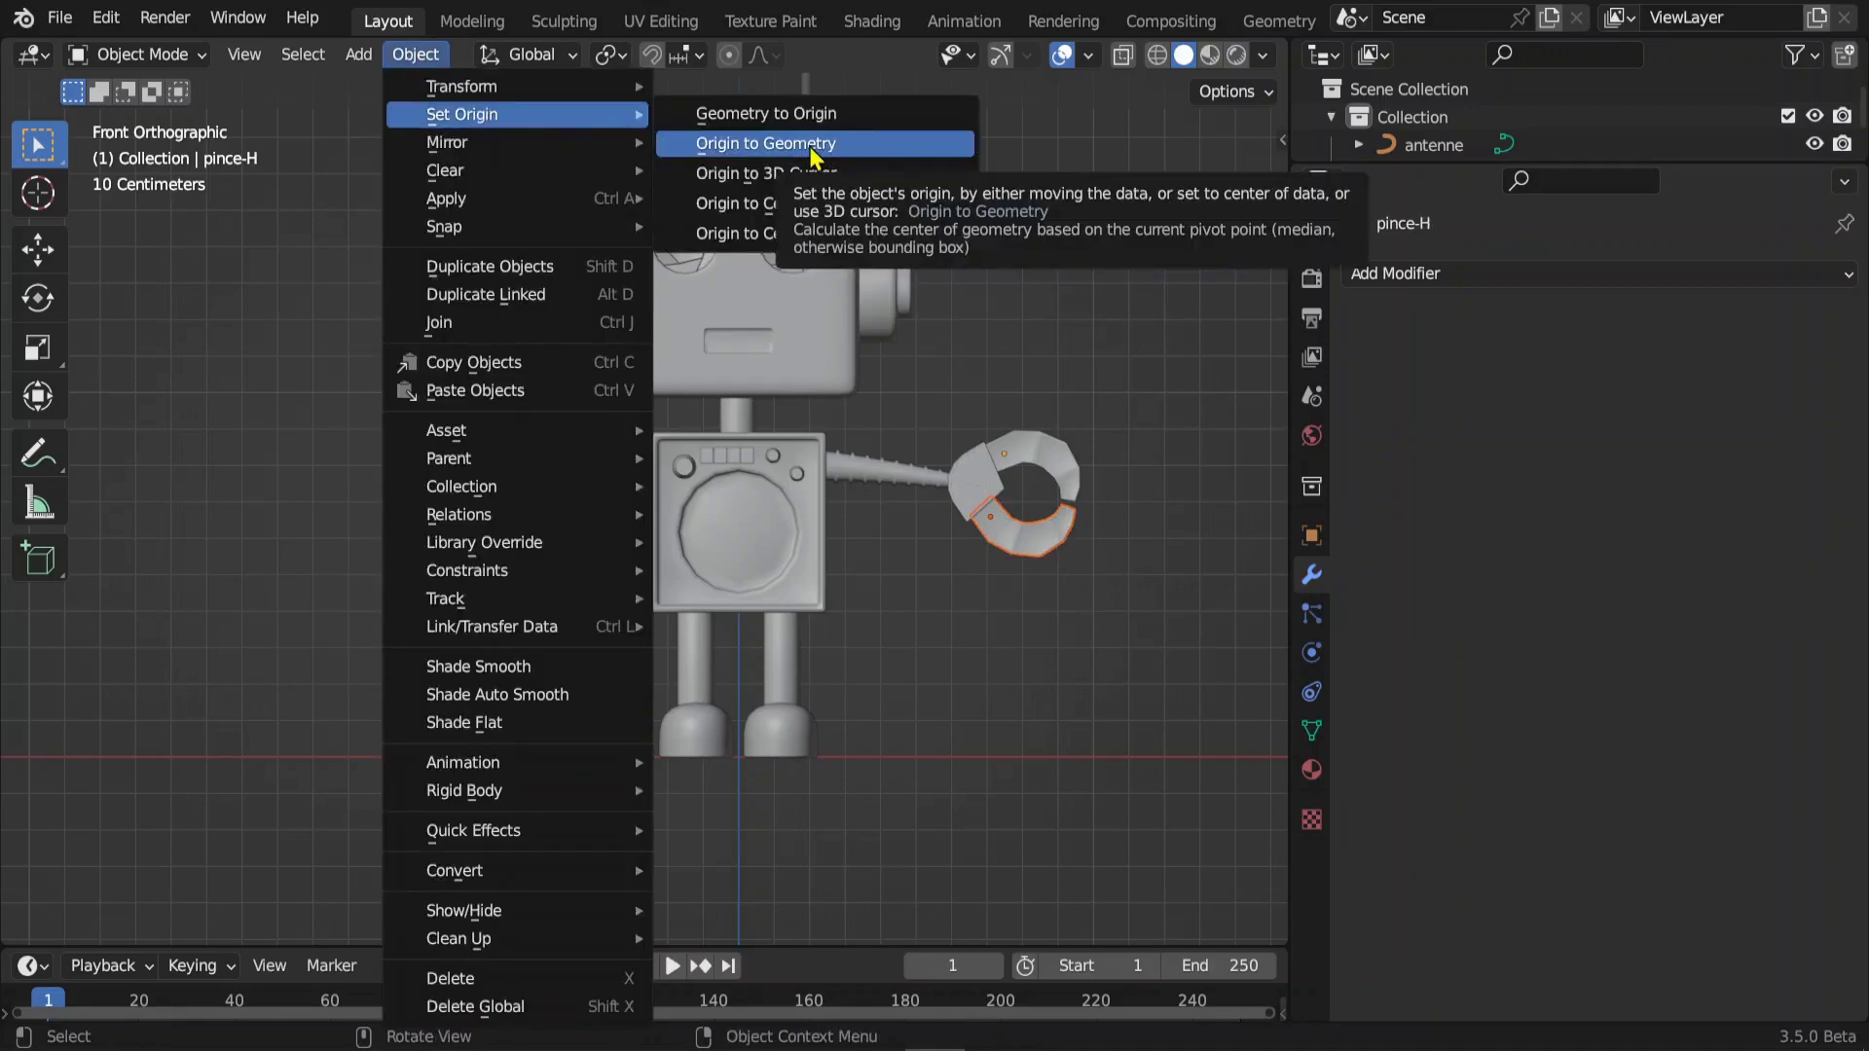
left_click(813, 146)
left_click(1776, 319)
- Apply pince-B's Mirror modifier and separate the right leg from jambe
left_click(1650, 350)
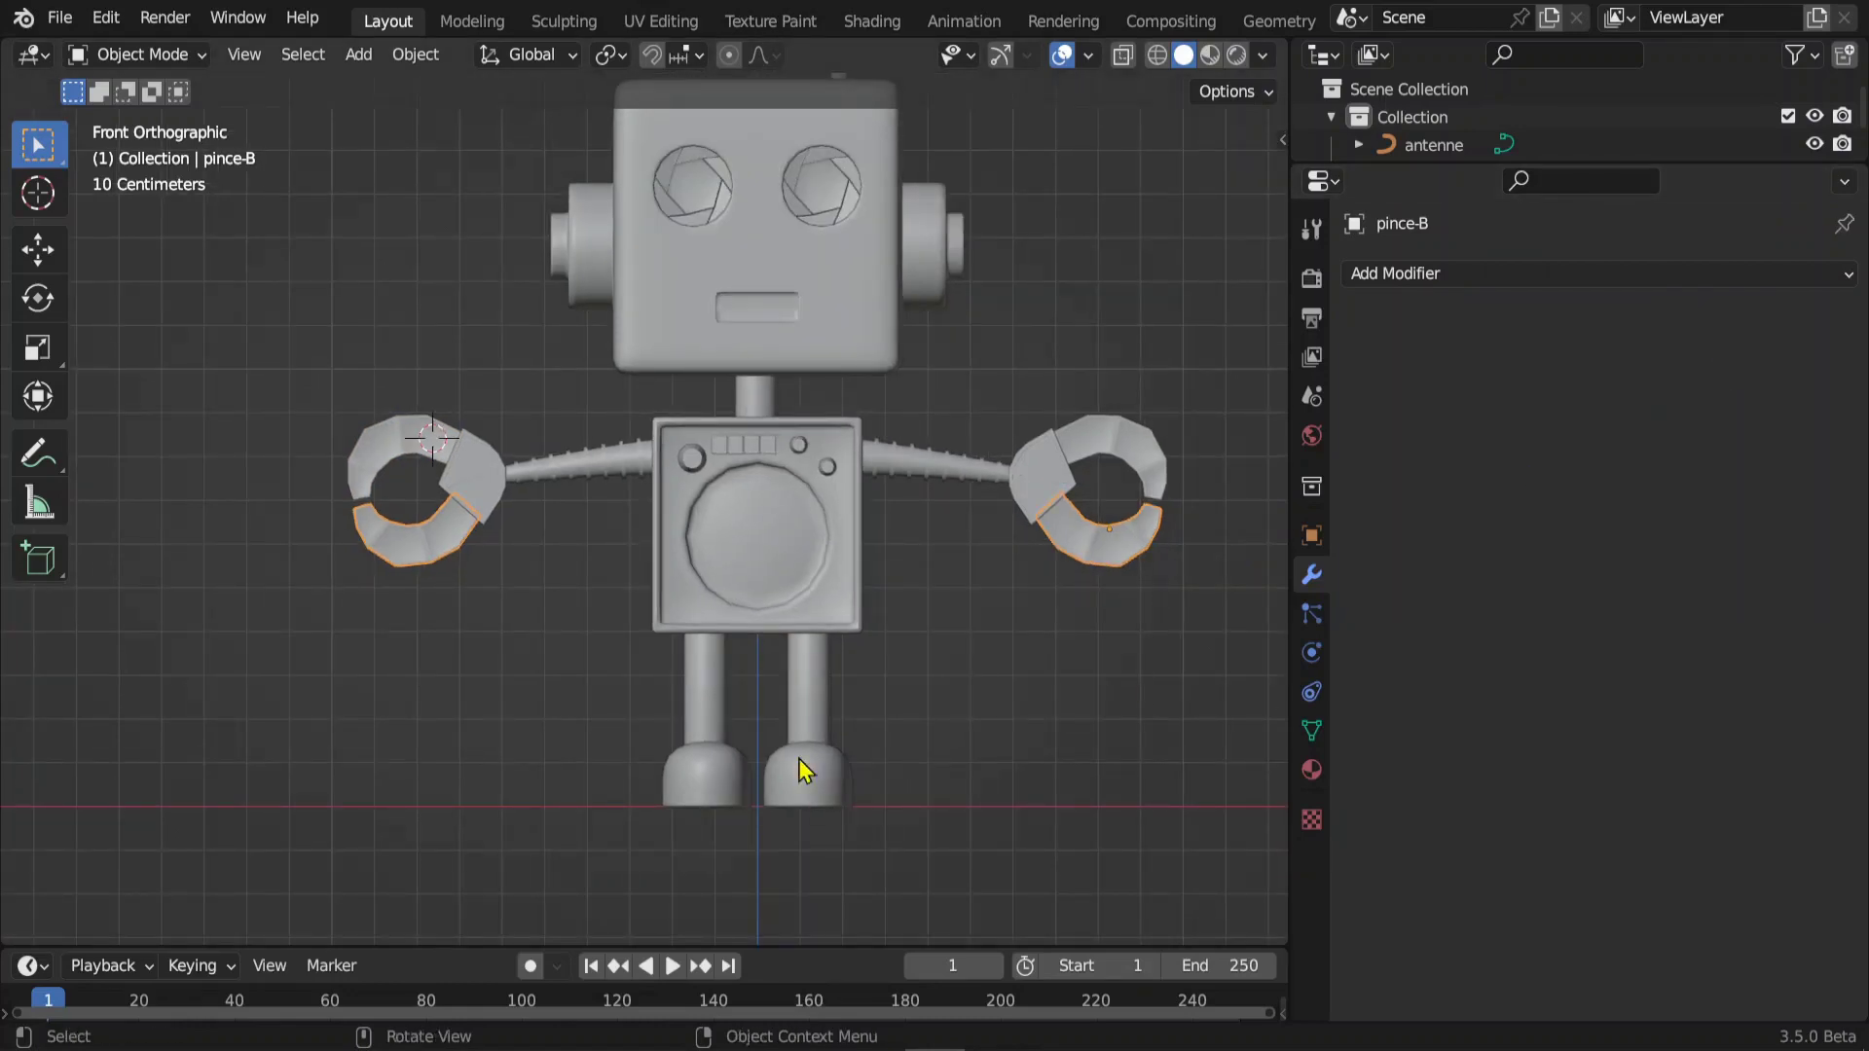
left_click(810, 730)
left_click(814, 700)
key("Tab")
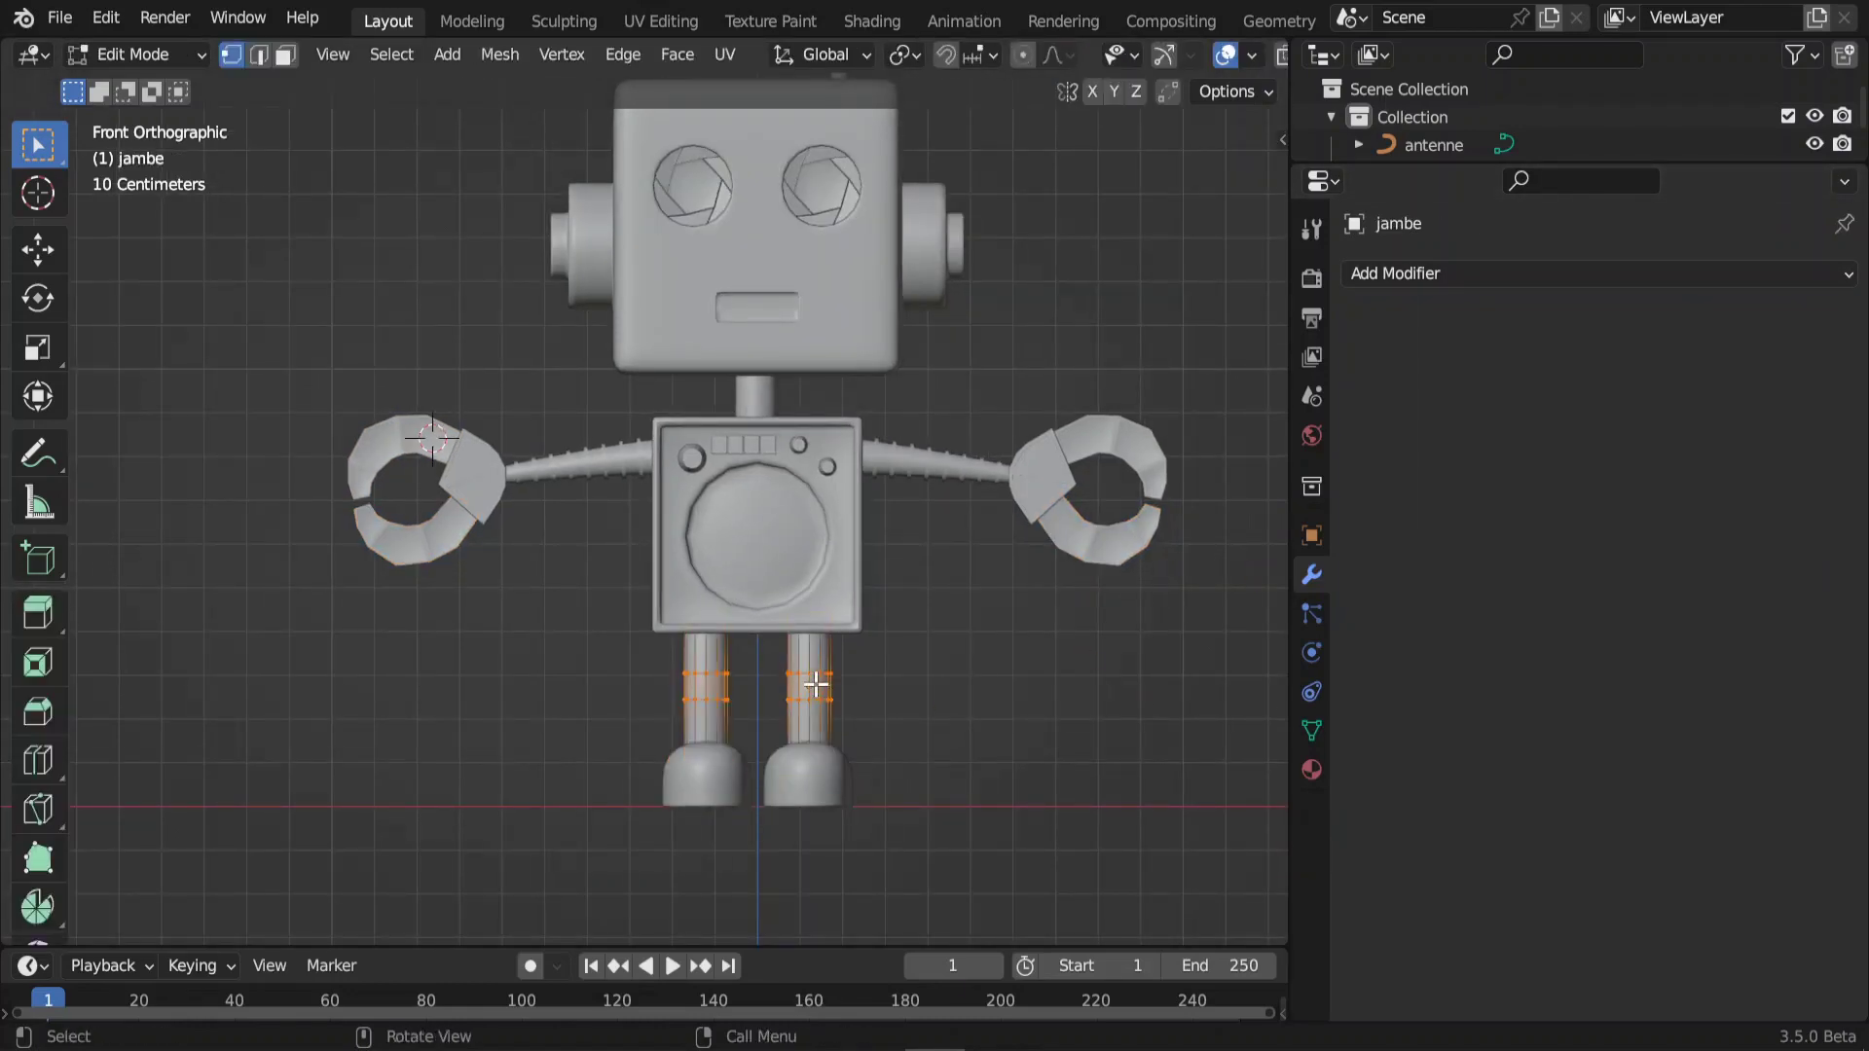
key("l")
key("p")
left_click(740, 686)
key("Tab")
- Separate the right shoe from chaussures into its own object
left_click(821, 806)
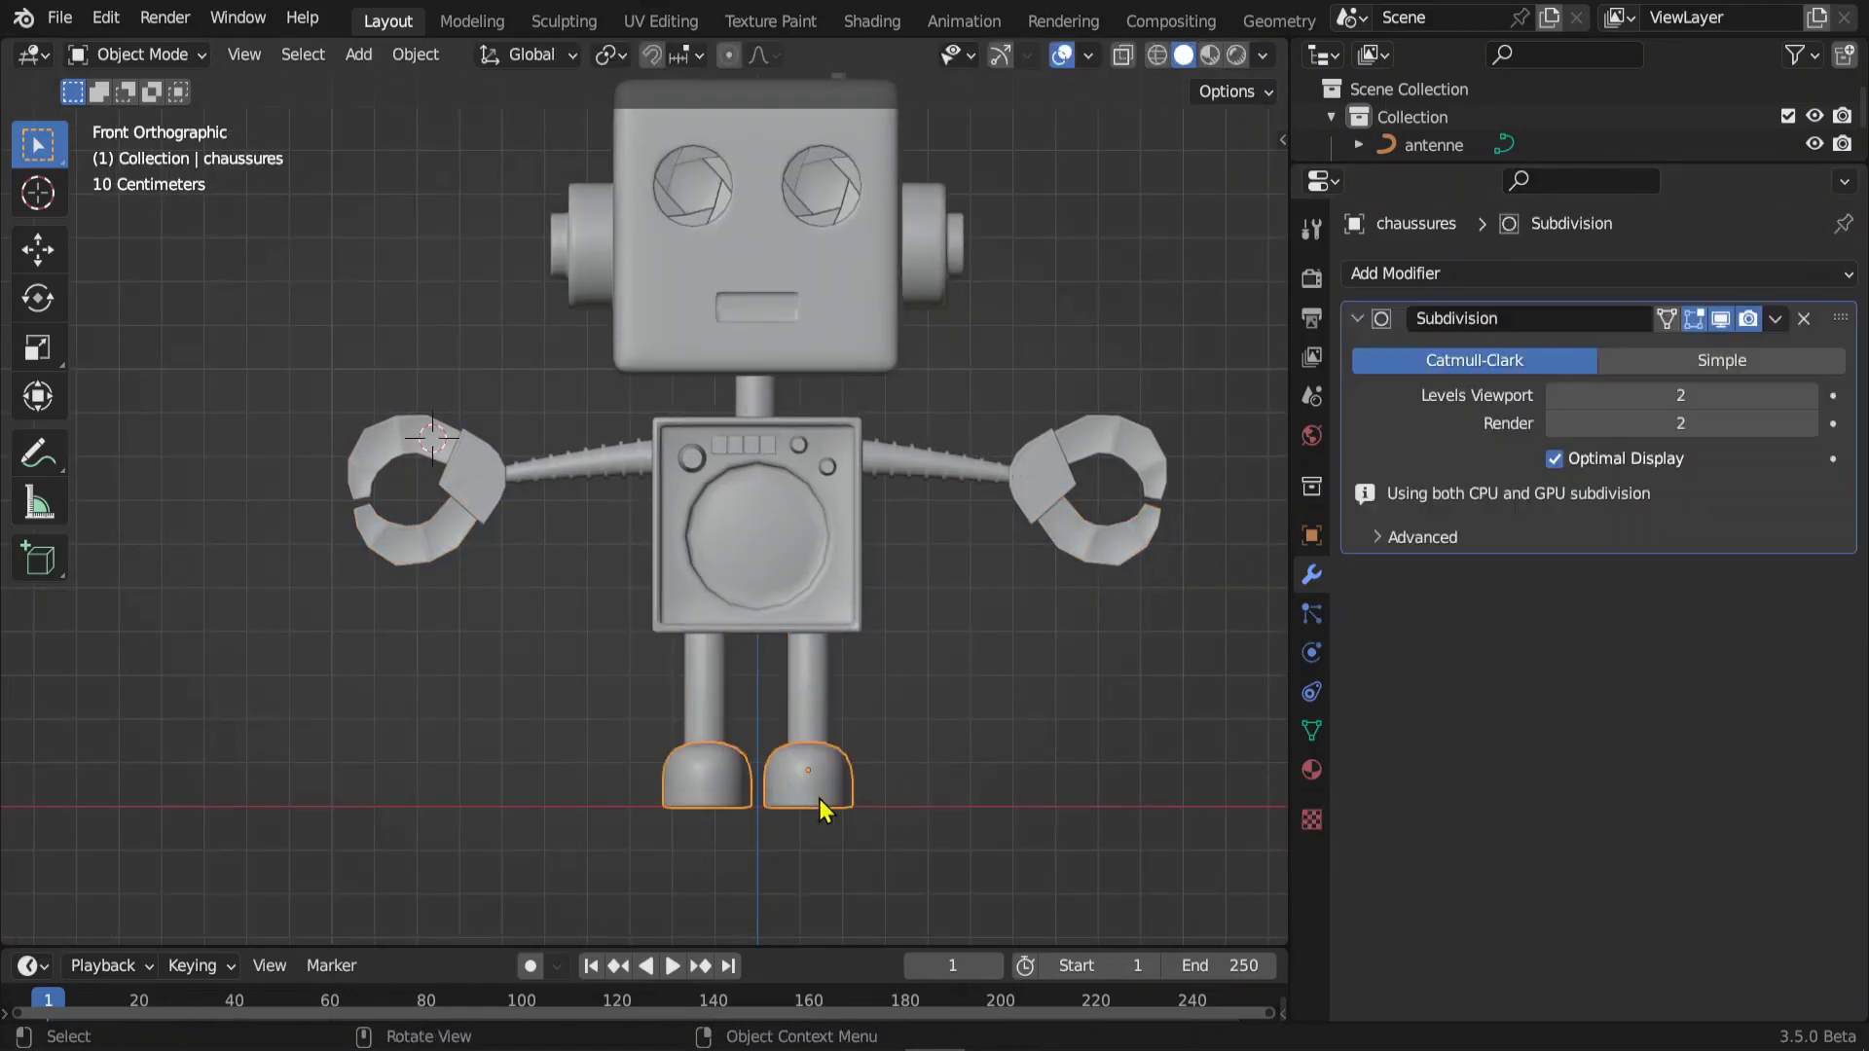
key("Tab")
key("m")
left_click(822, 808)
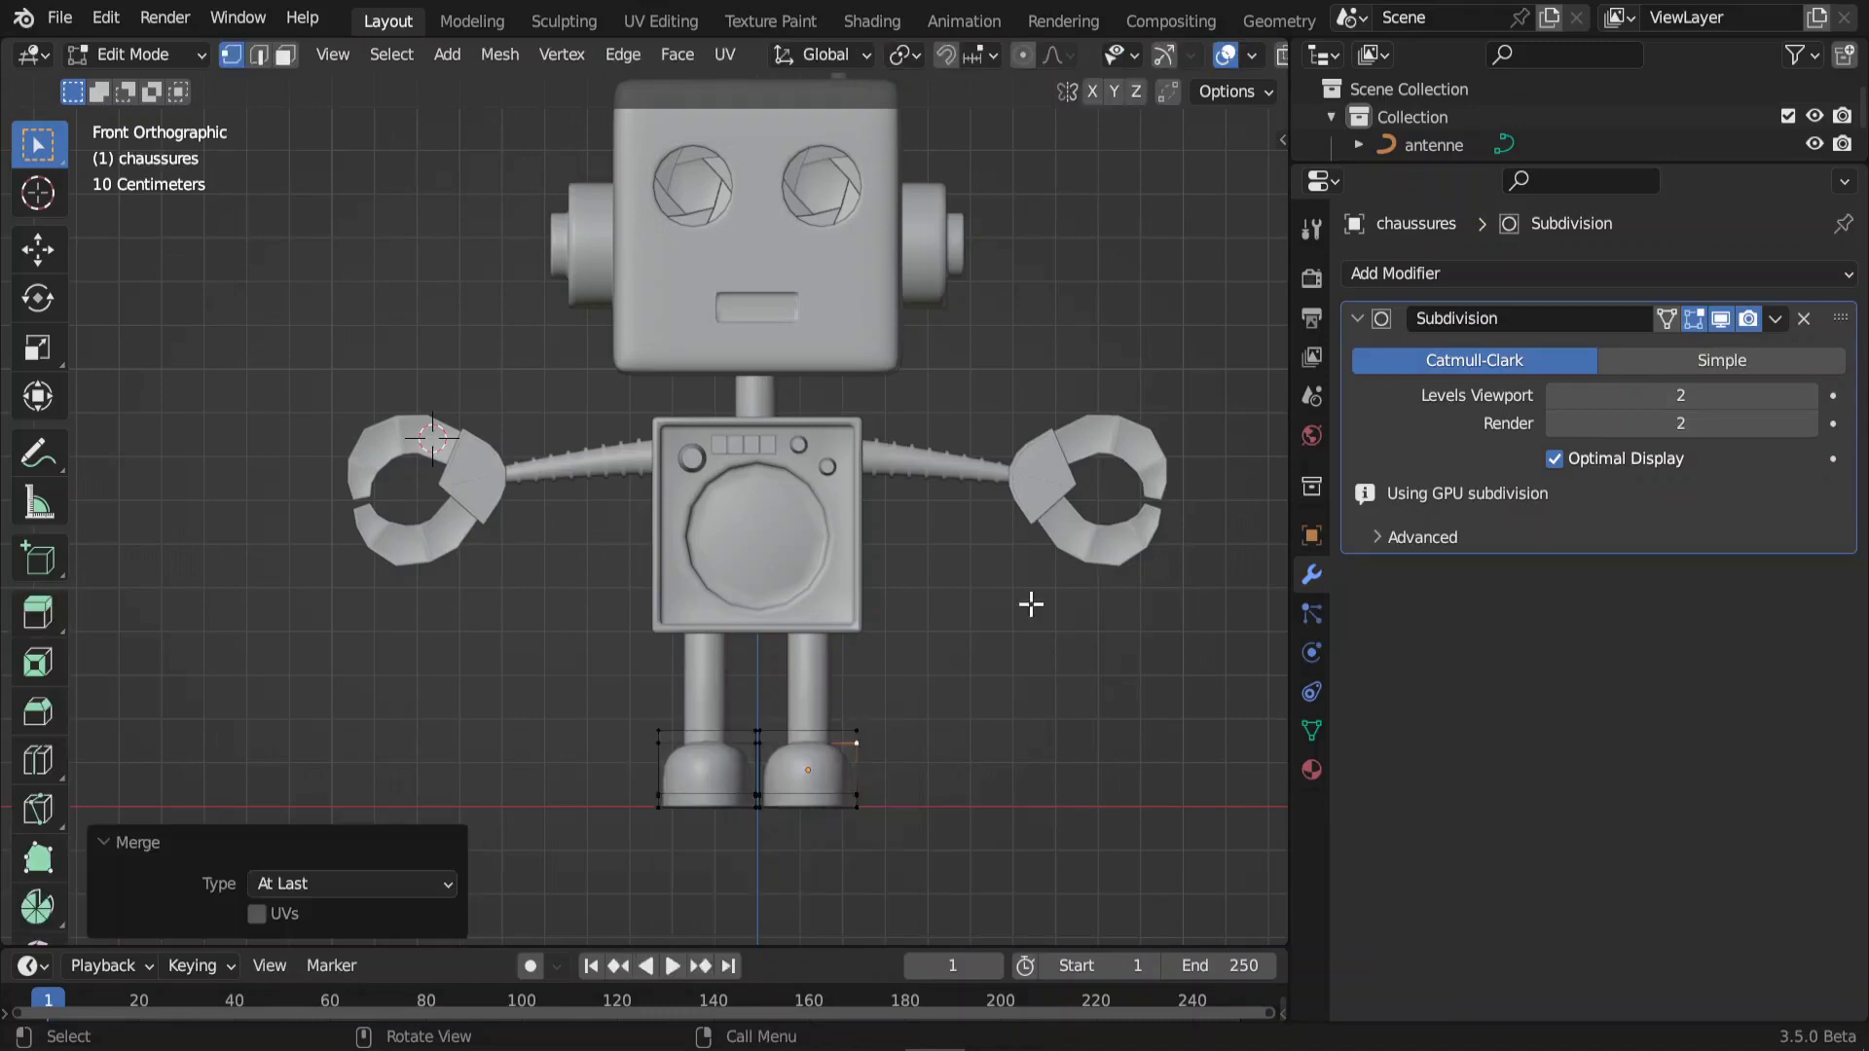
key("l")
key("p")
left_click(861, 752)
key("Tab")
- Select the lower right claw half of pince-B in Edit Mode, then undo
left_click(701, 701)
left_click(725, 779)
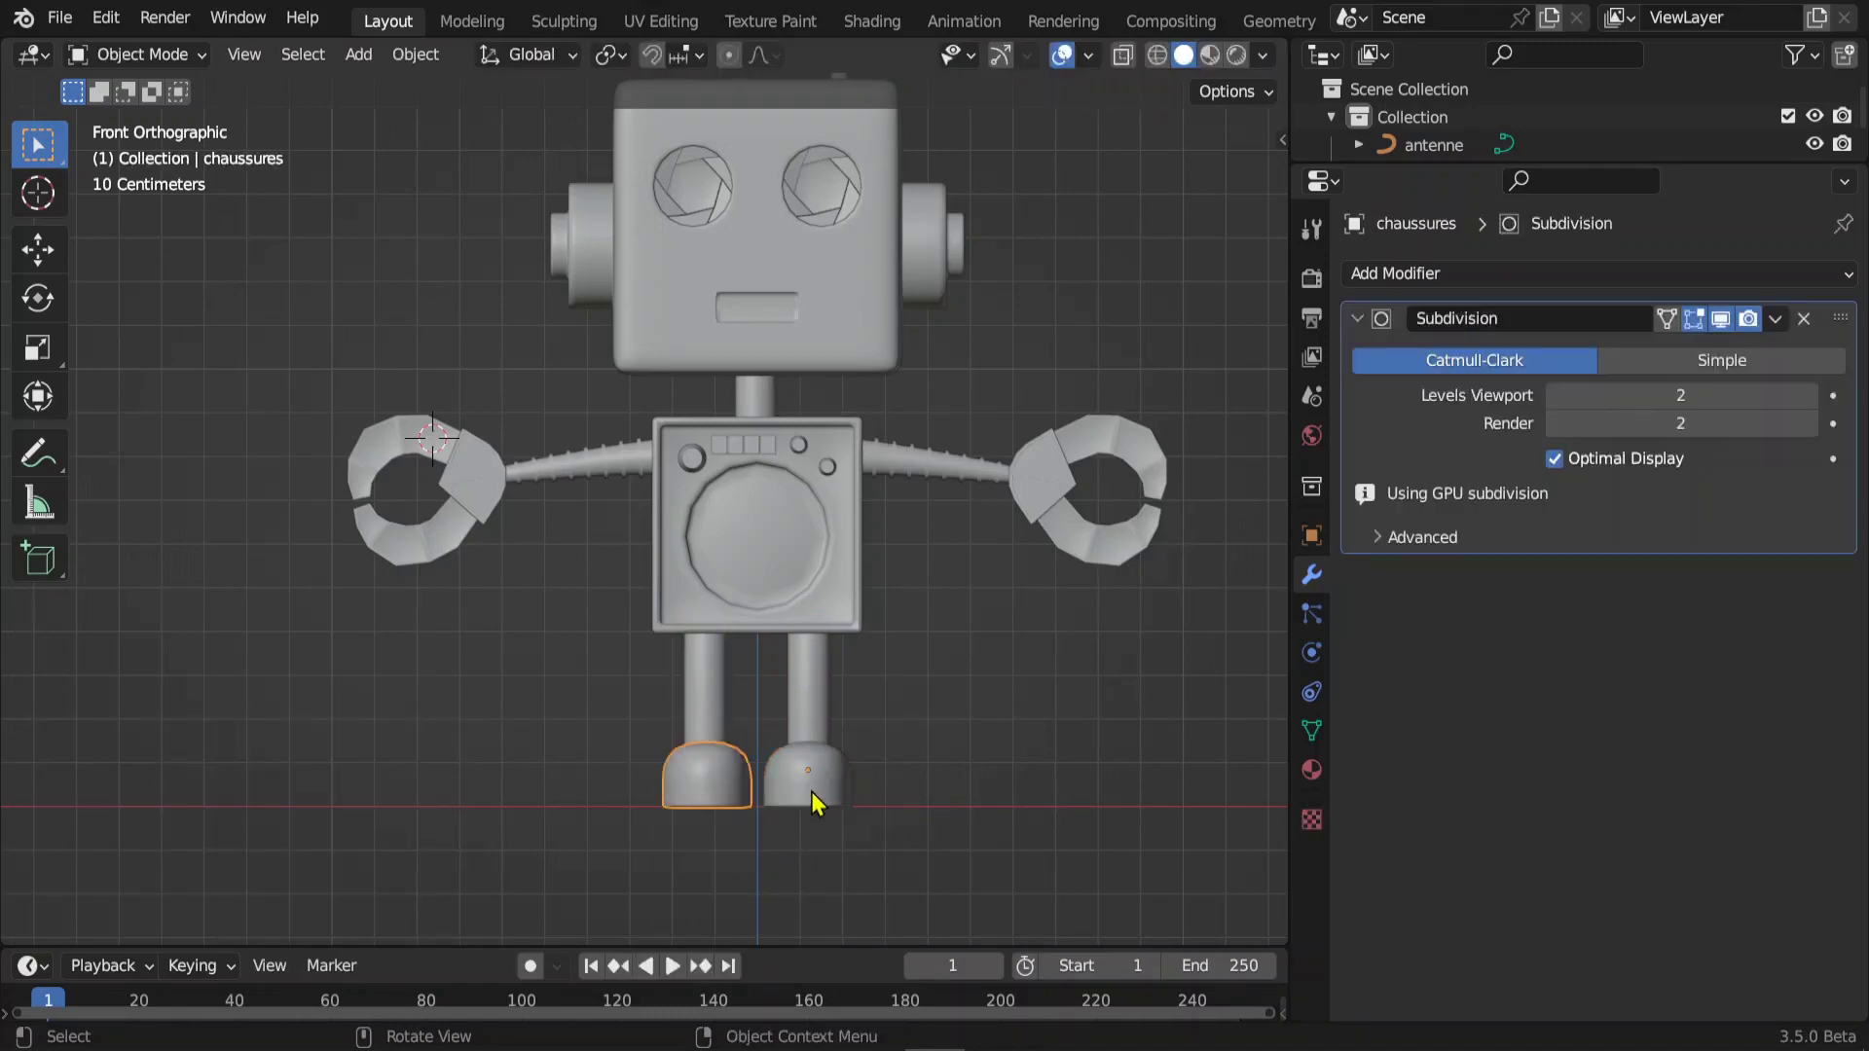
scroll(935, 742, "down", 2)
left_click(990, 474)
key("Tab")
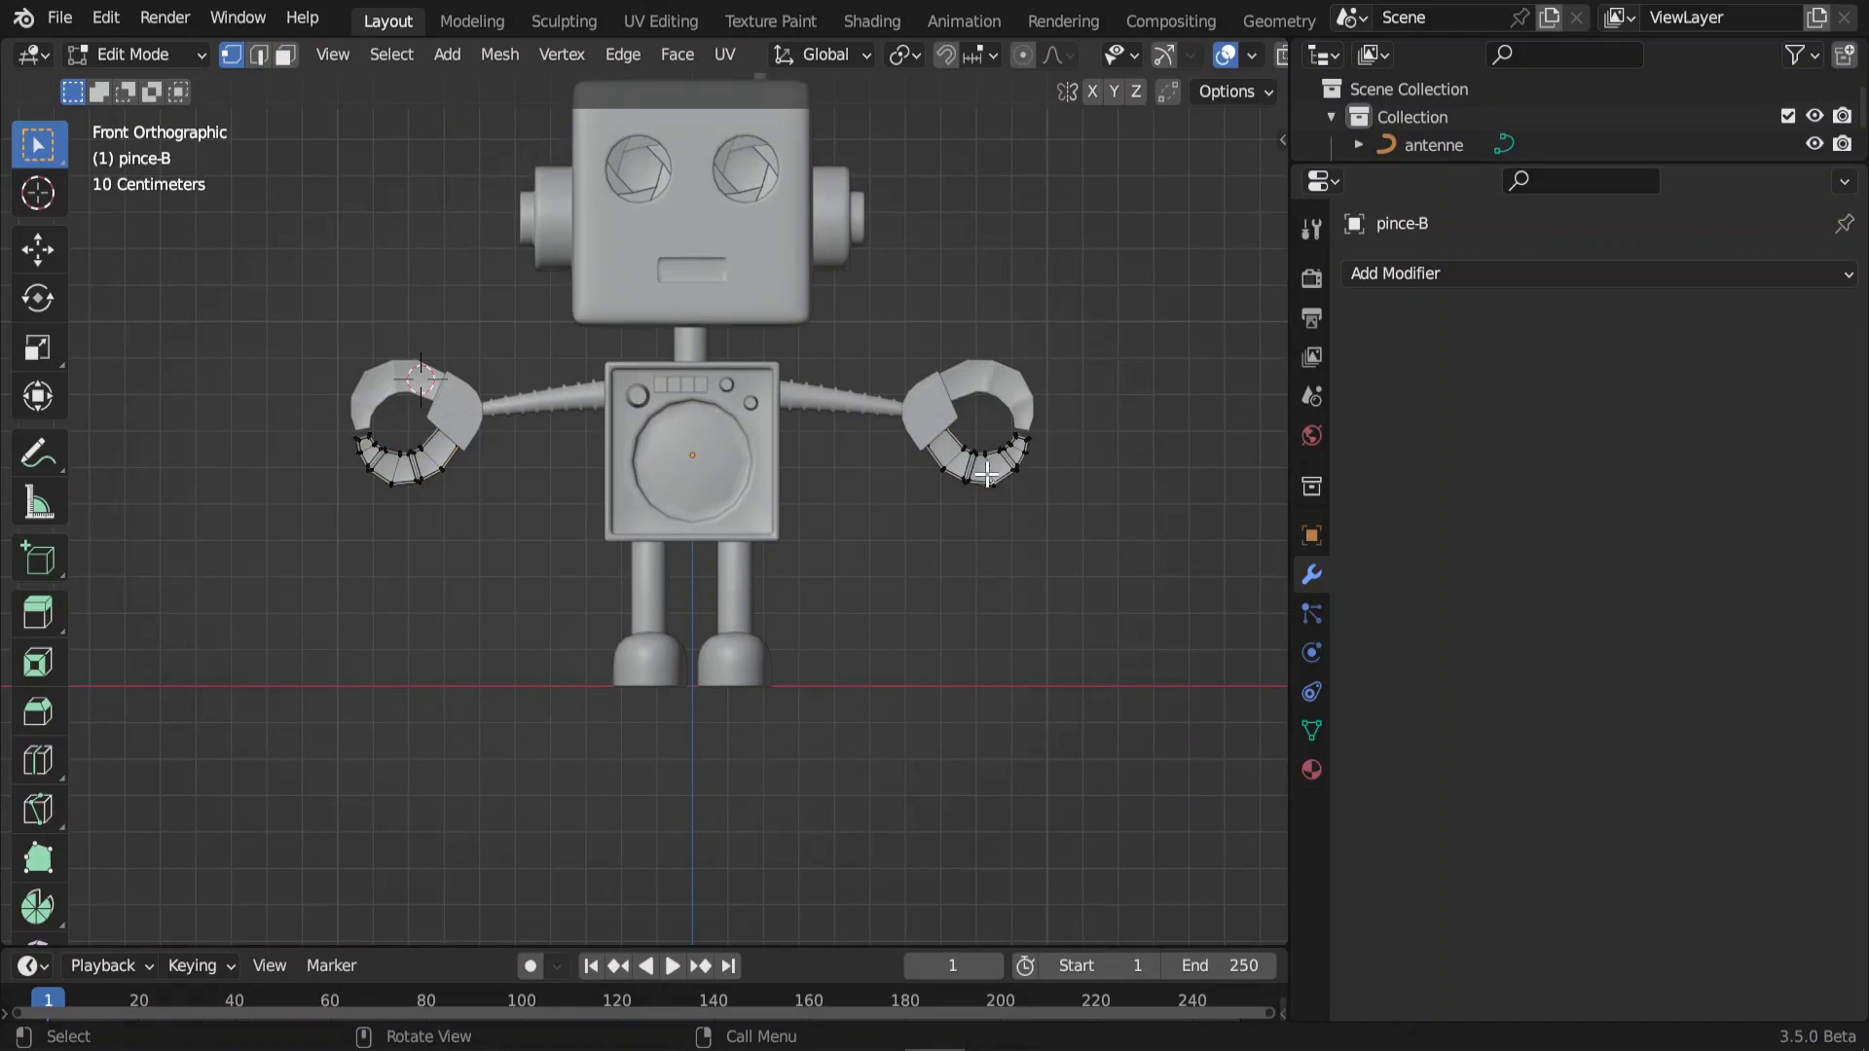
key("l")
key("Tab")
key("Tab")
key("ctrl+z")
key("ctrl+z")
key("ctrl+z")
scroll(806, 488, "up", 2)
- Select the shoes, legs, lower claws and both upper claws together
left_click(798, 725, "shift")
left_click(775, 613, "shift")
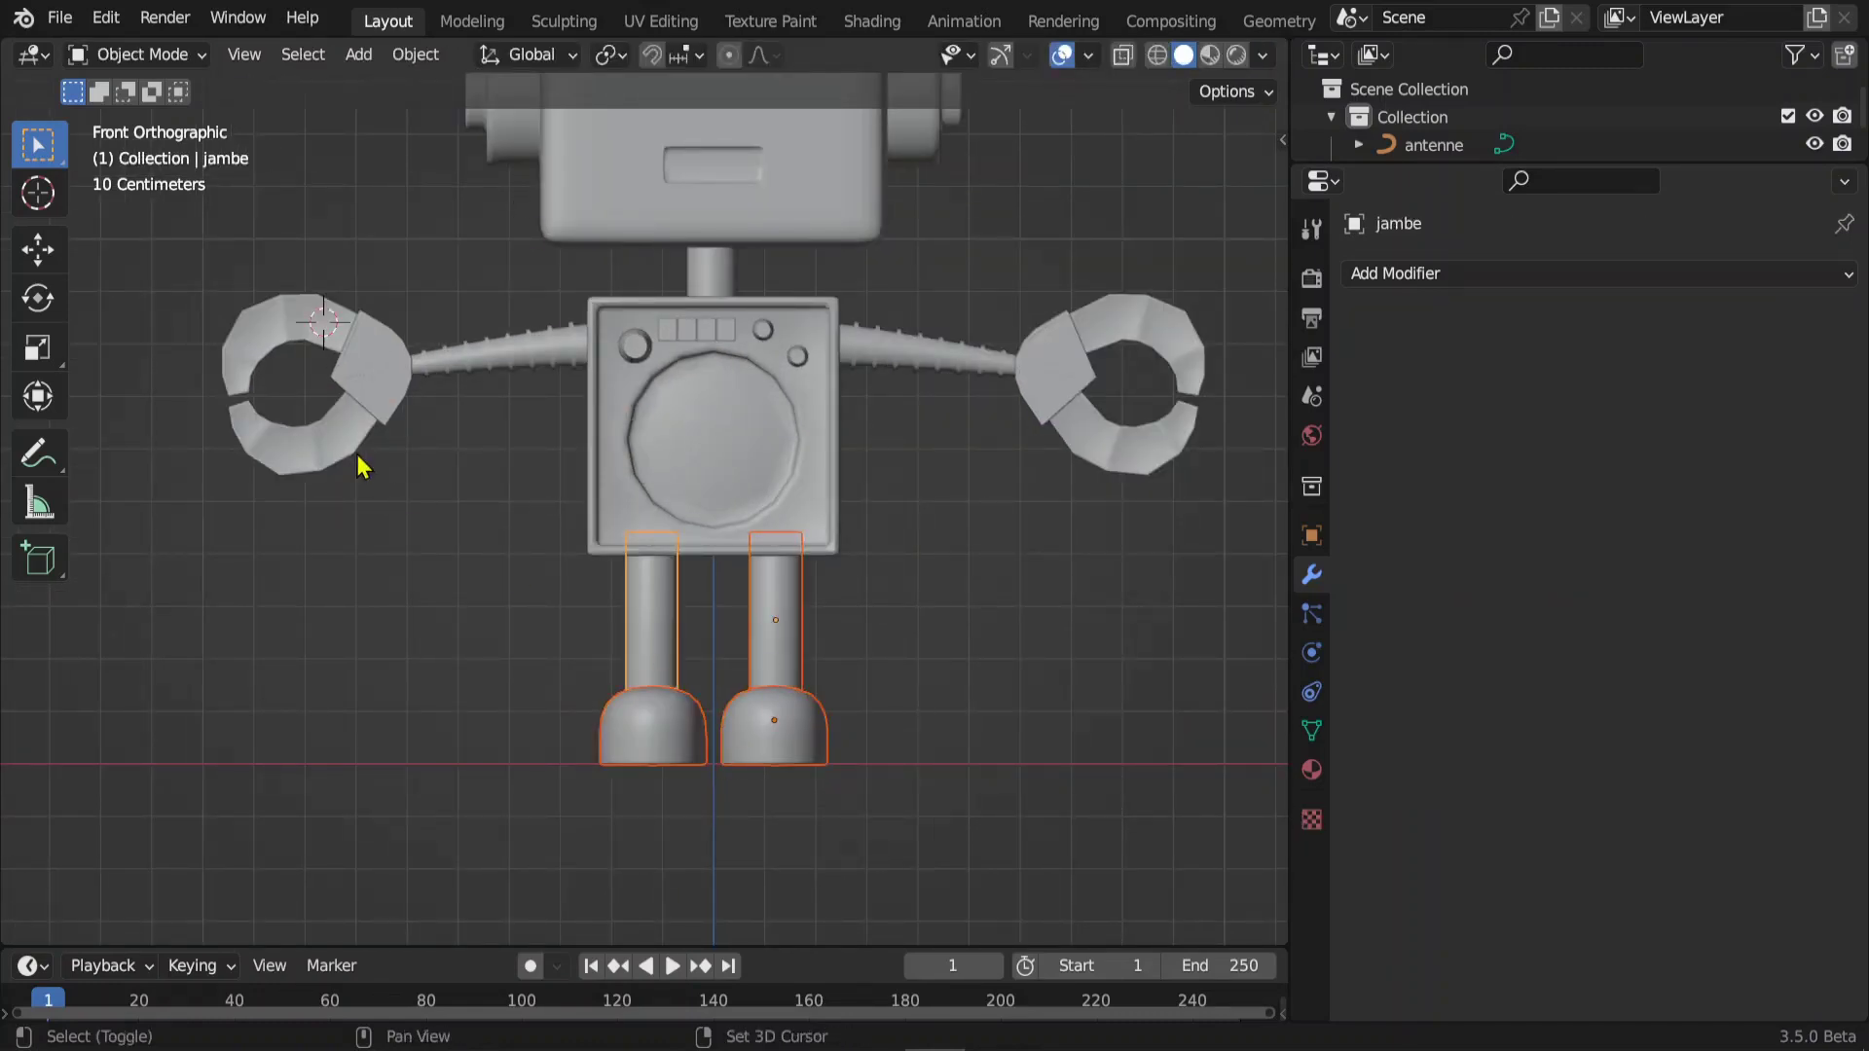
left_click(363, 452, "shift")
left_click(384, 384, "shift")
left_click(1161, 329, "shift")
- Set each selected robot part's origin to its geometry
left_click(416, 55)
mouse_move(462, 114)
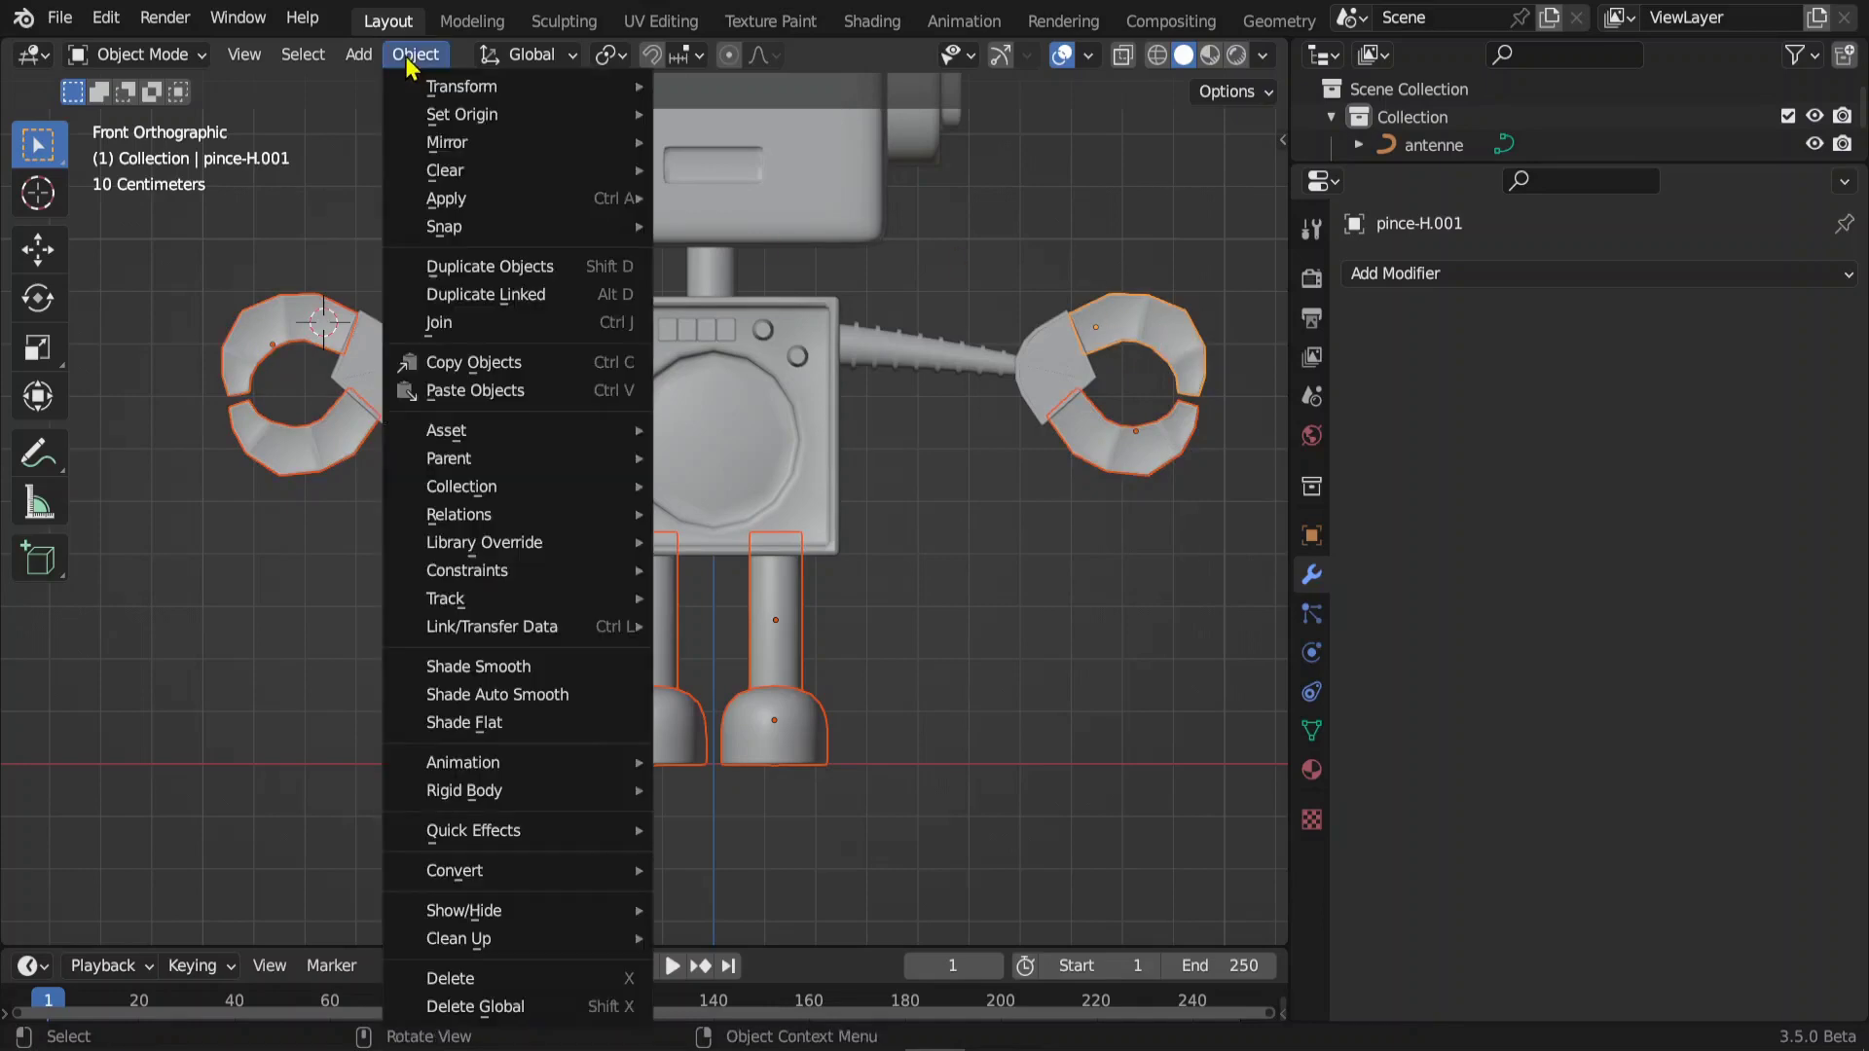
left_click(785, 148)
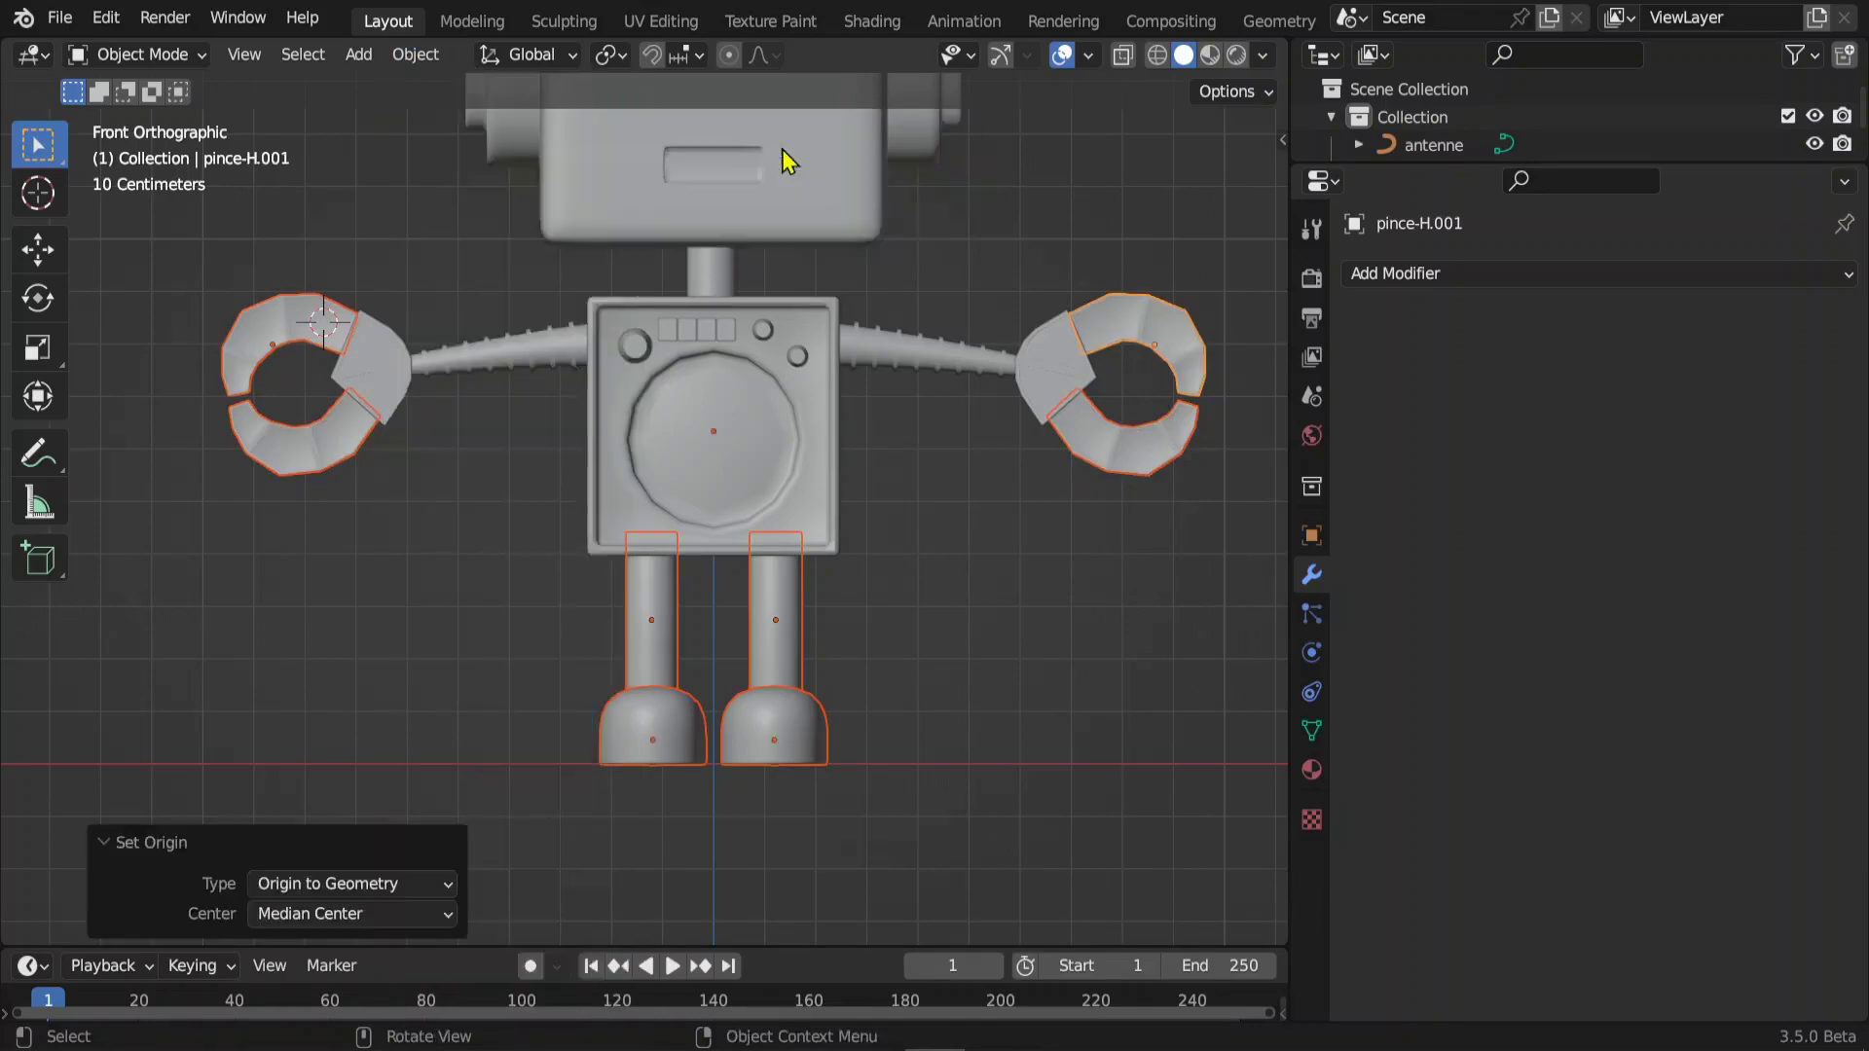
scroll(988, 409, "down", 2)
key("Tab")
key("Tab")
- Select the upper claws and place the 3D cursor at the left claw's hinge
left_click(1001, 408)
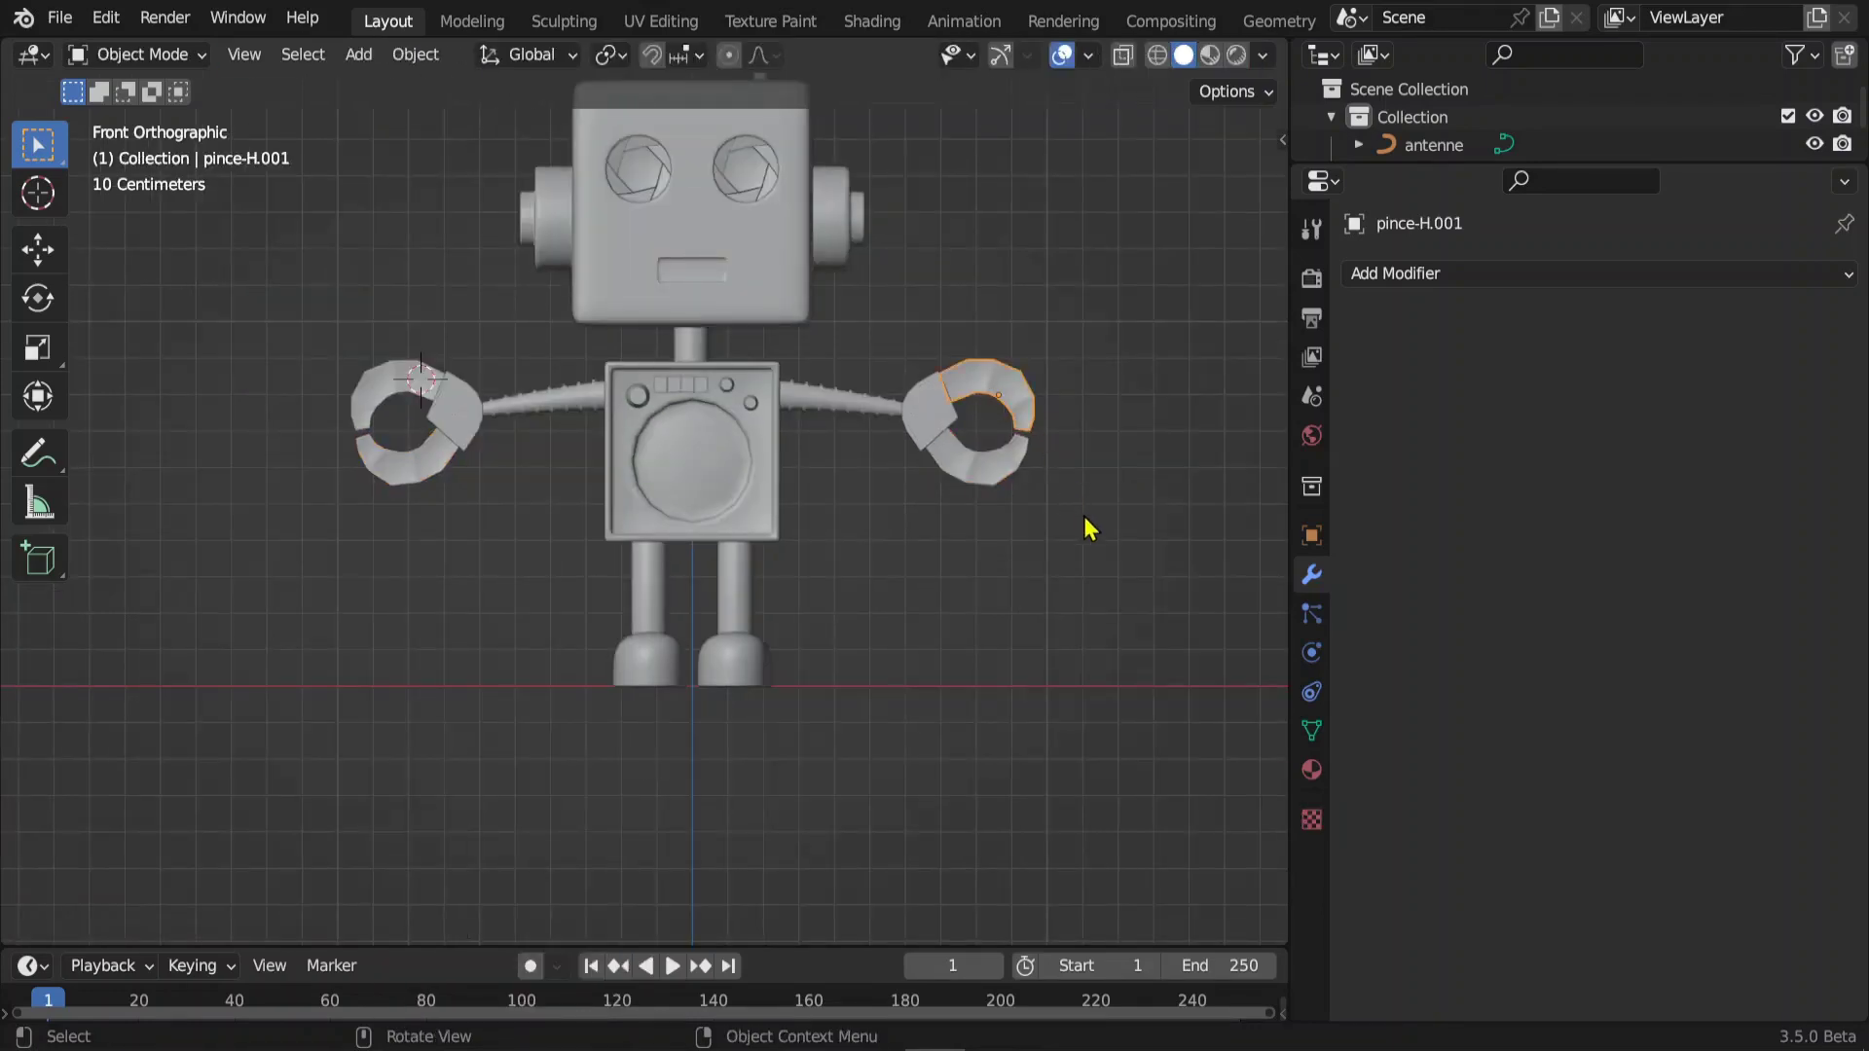
key("r")
key("Escape")
key("r")
key("Escape")
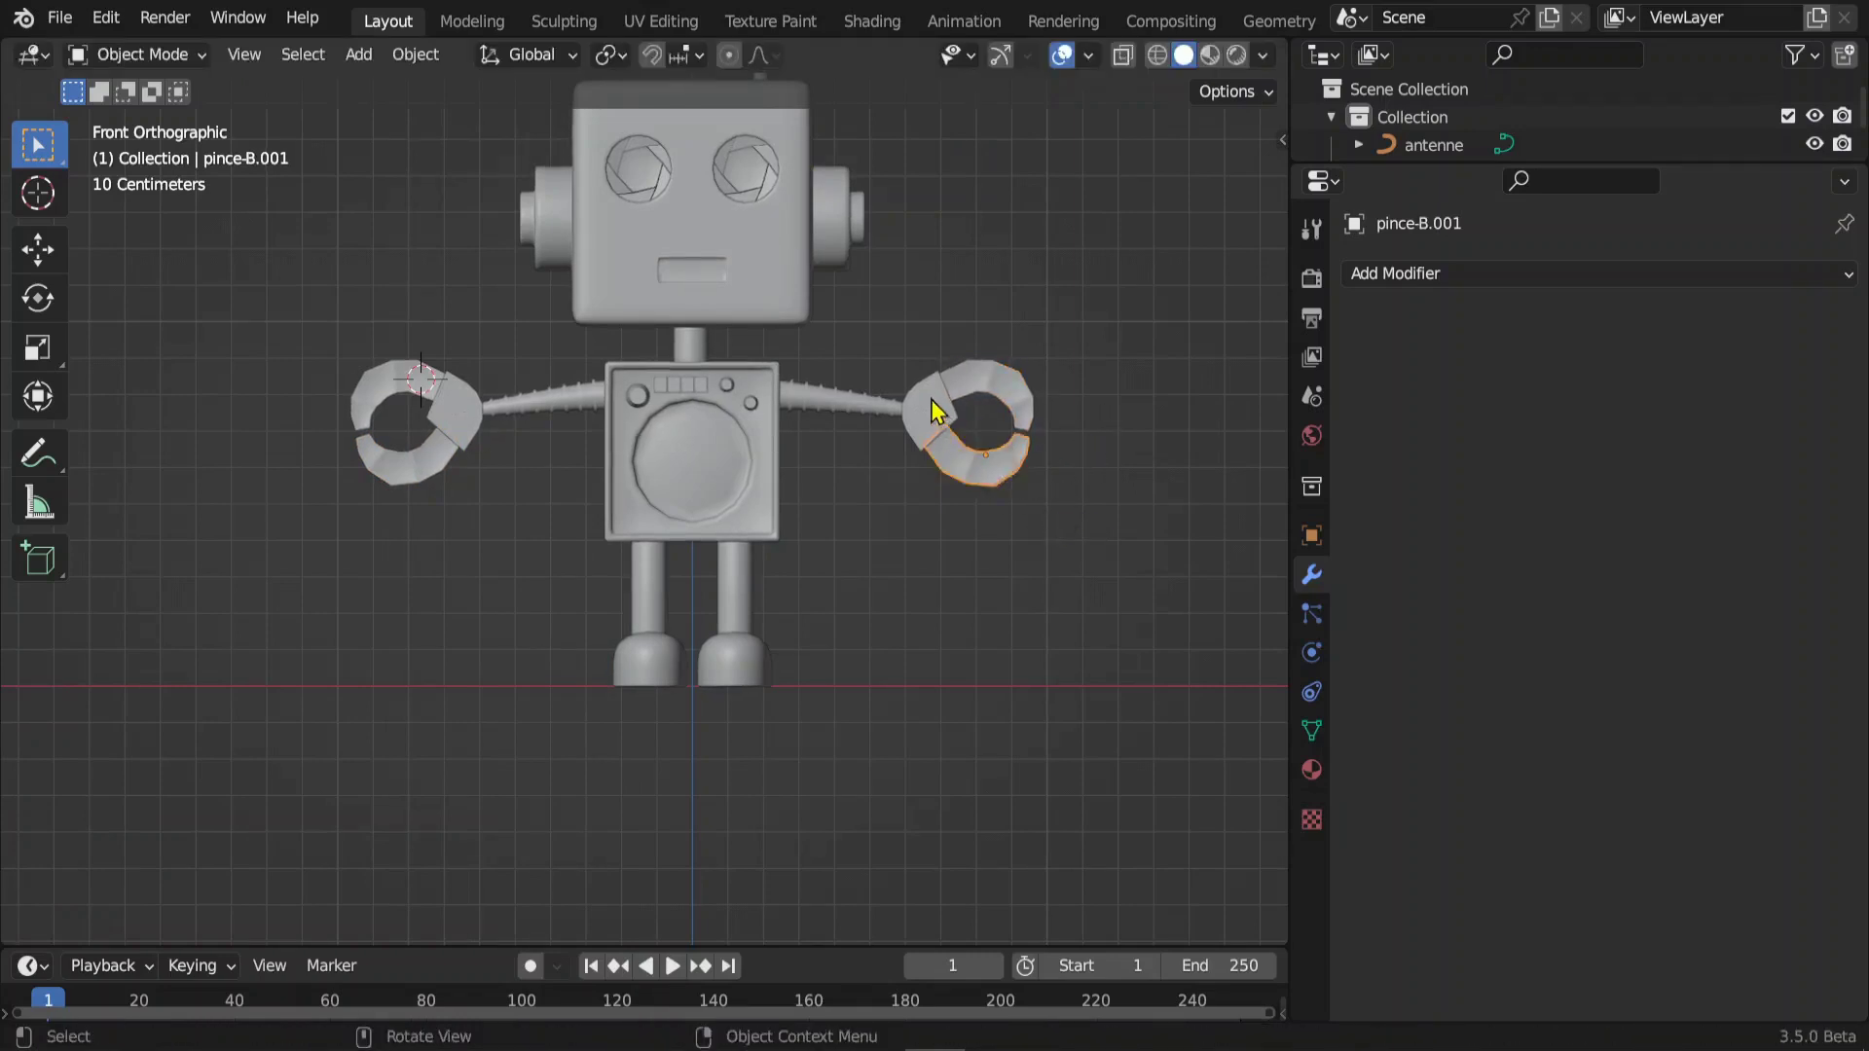
scroll(486, 455, "up", 2)
left_click(486, 454)
scroll(481, 428, "up", 3)
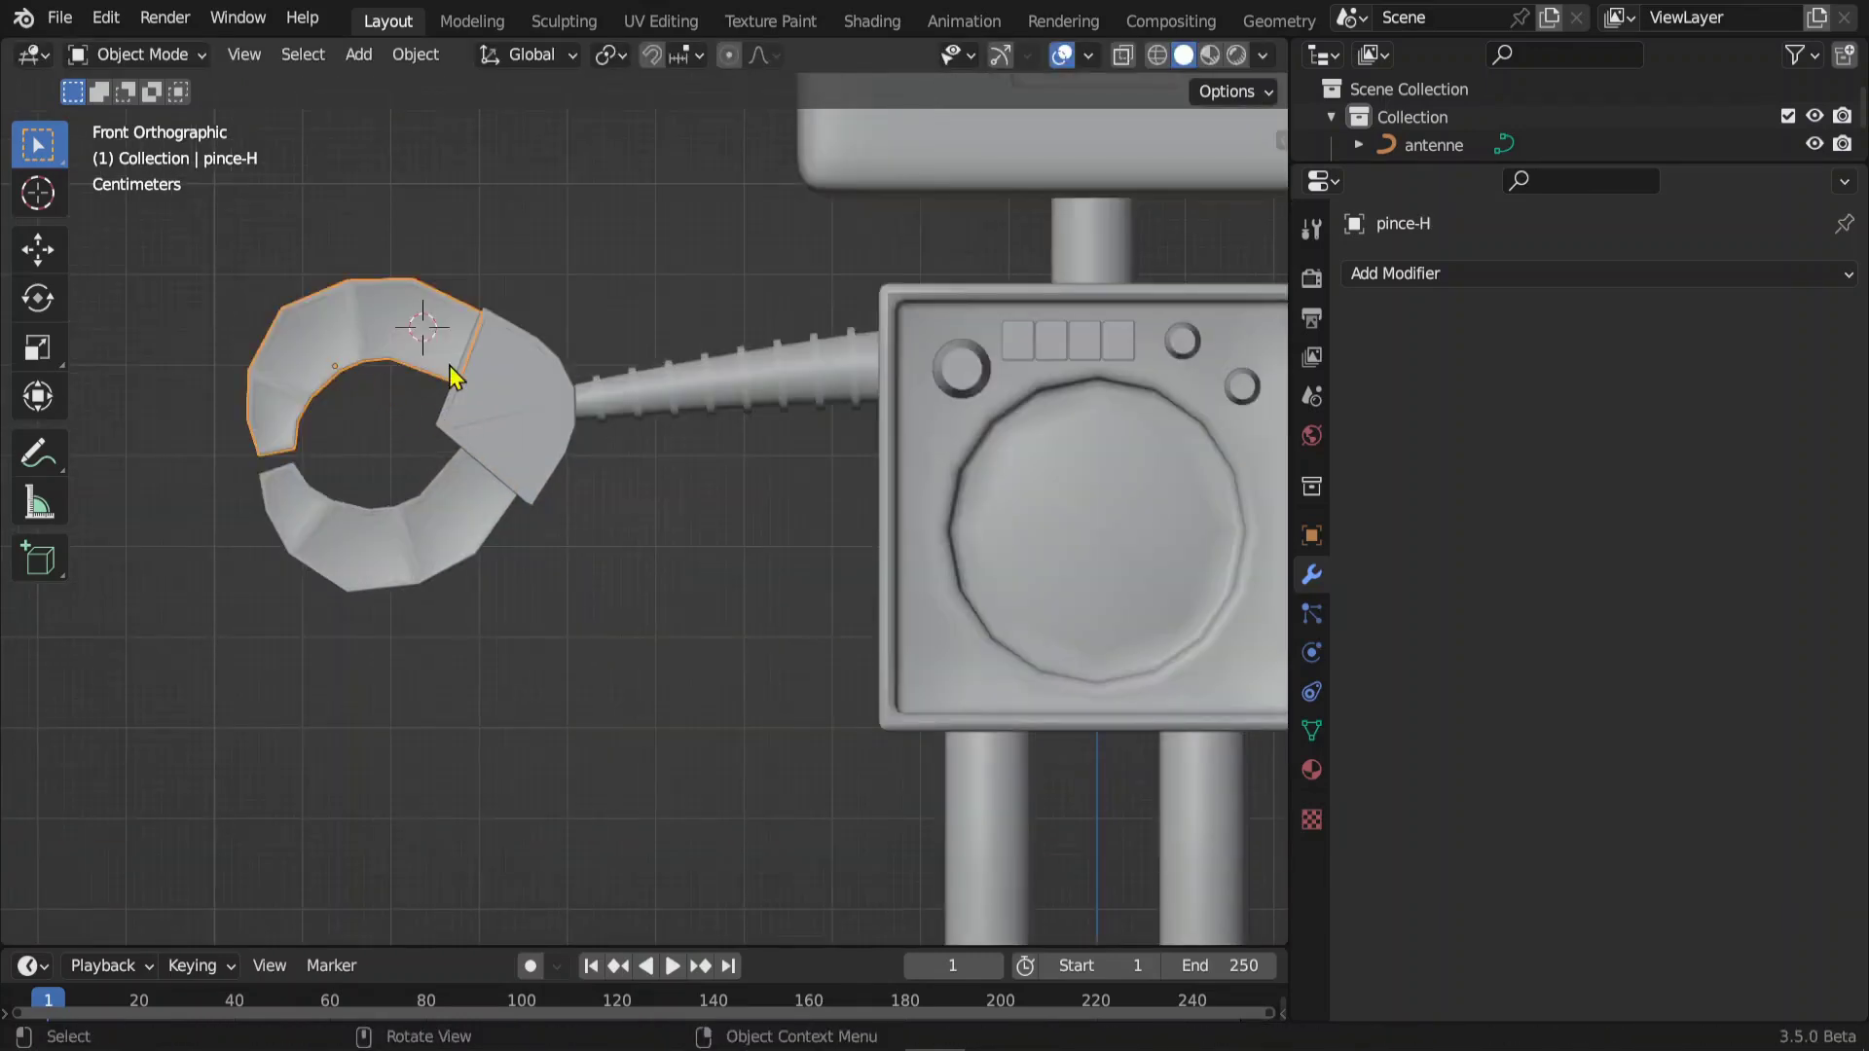
right_click(446, 336, "shift")
key("Tab")
key("Tab")
- Check the robot from side and front views, then select the head object
scroll(496, 434, "down", 4)
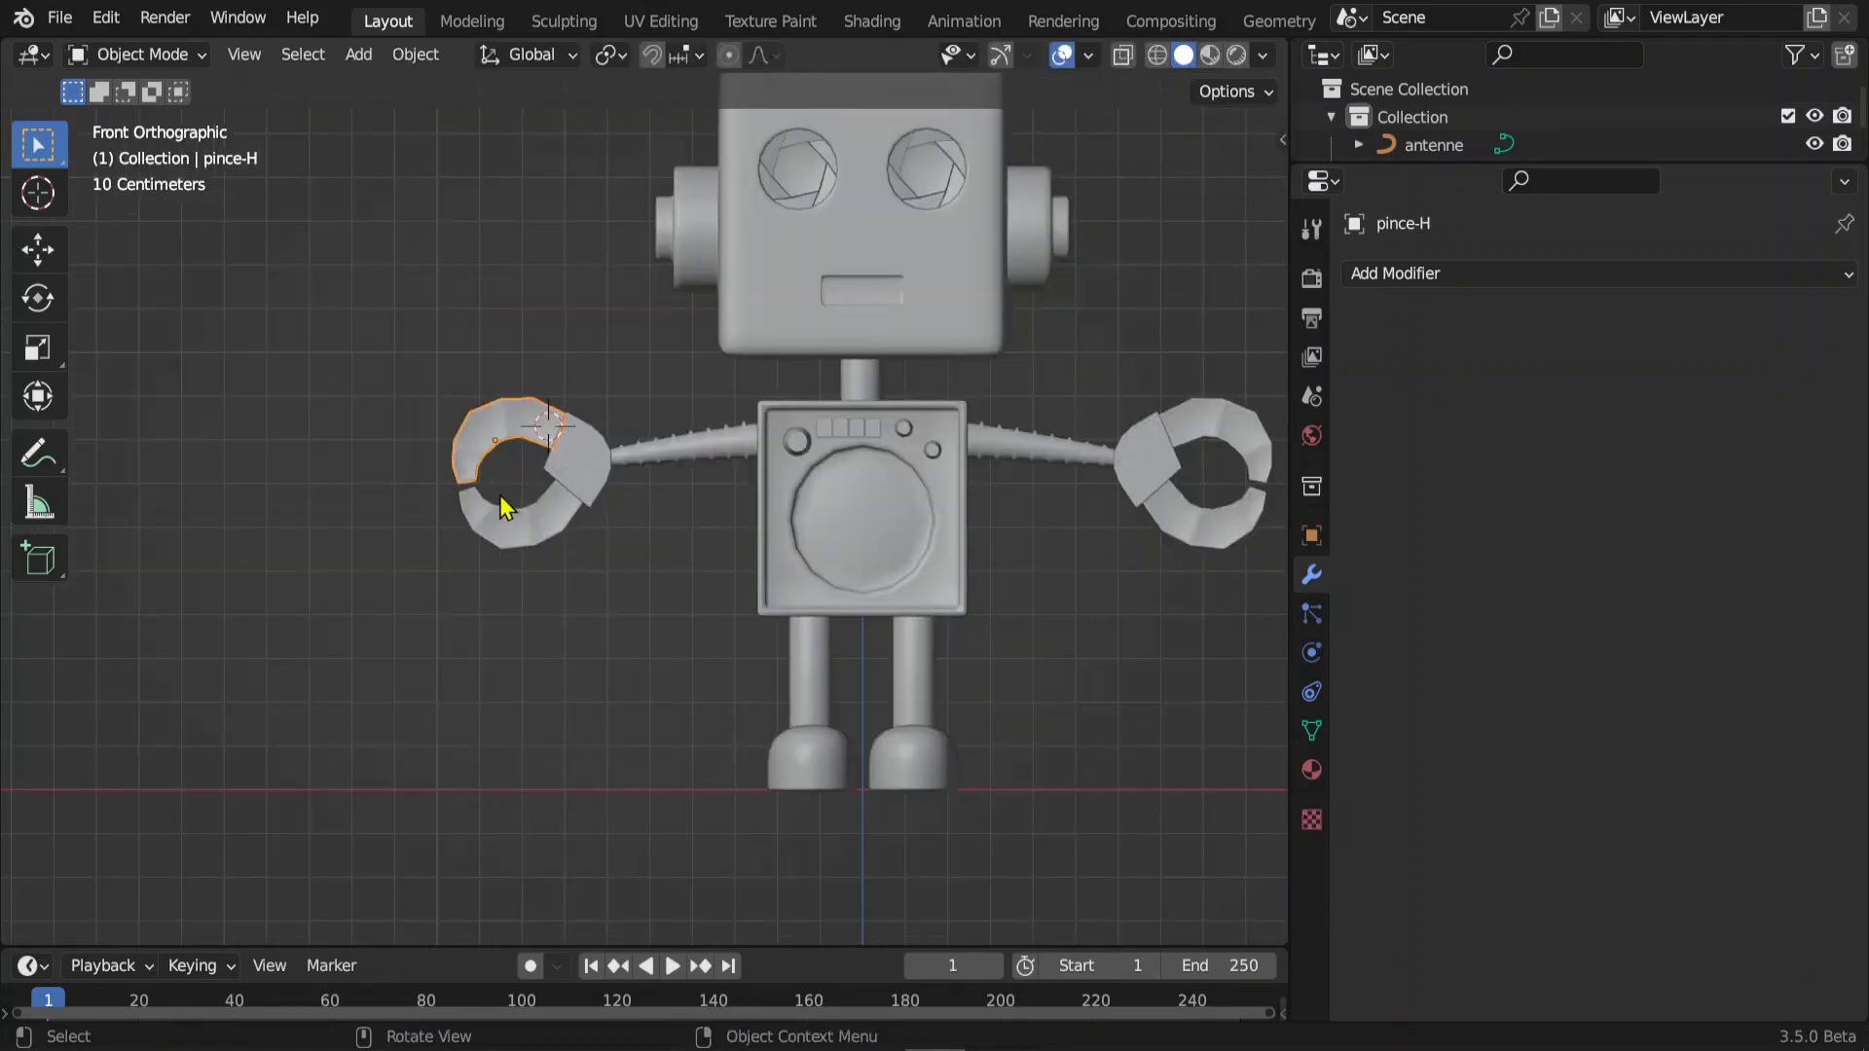
mouse_move(503, 506)
middle_mouse_down()
mouse_move(1055, 509)
mouse_move(448, 564)
middle_mouse_up()
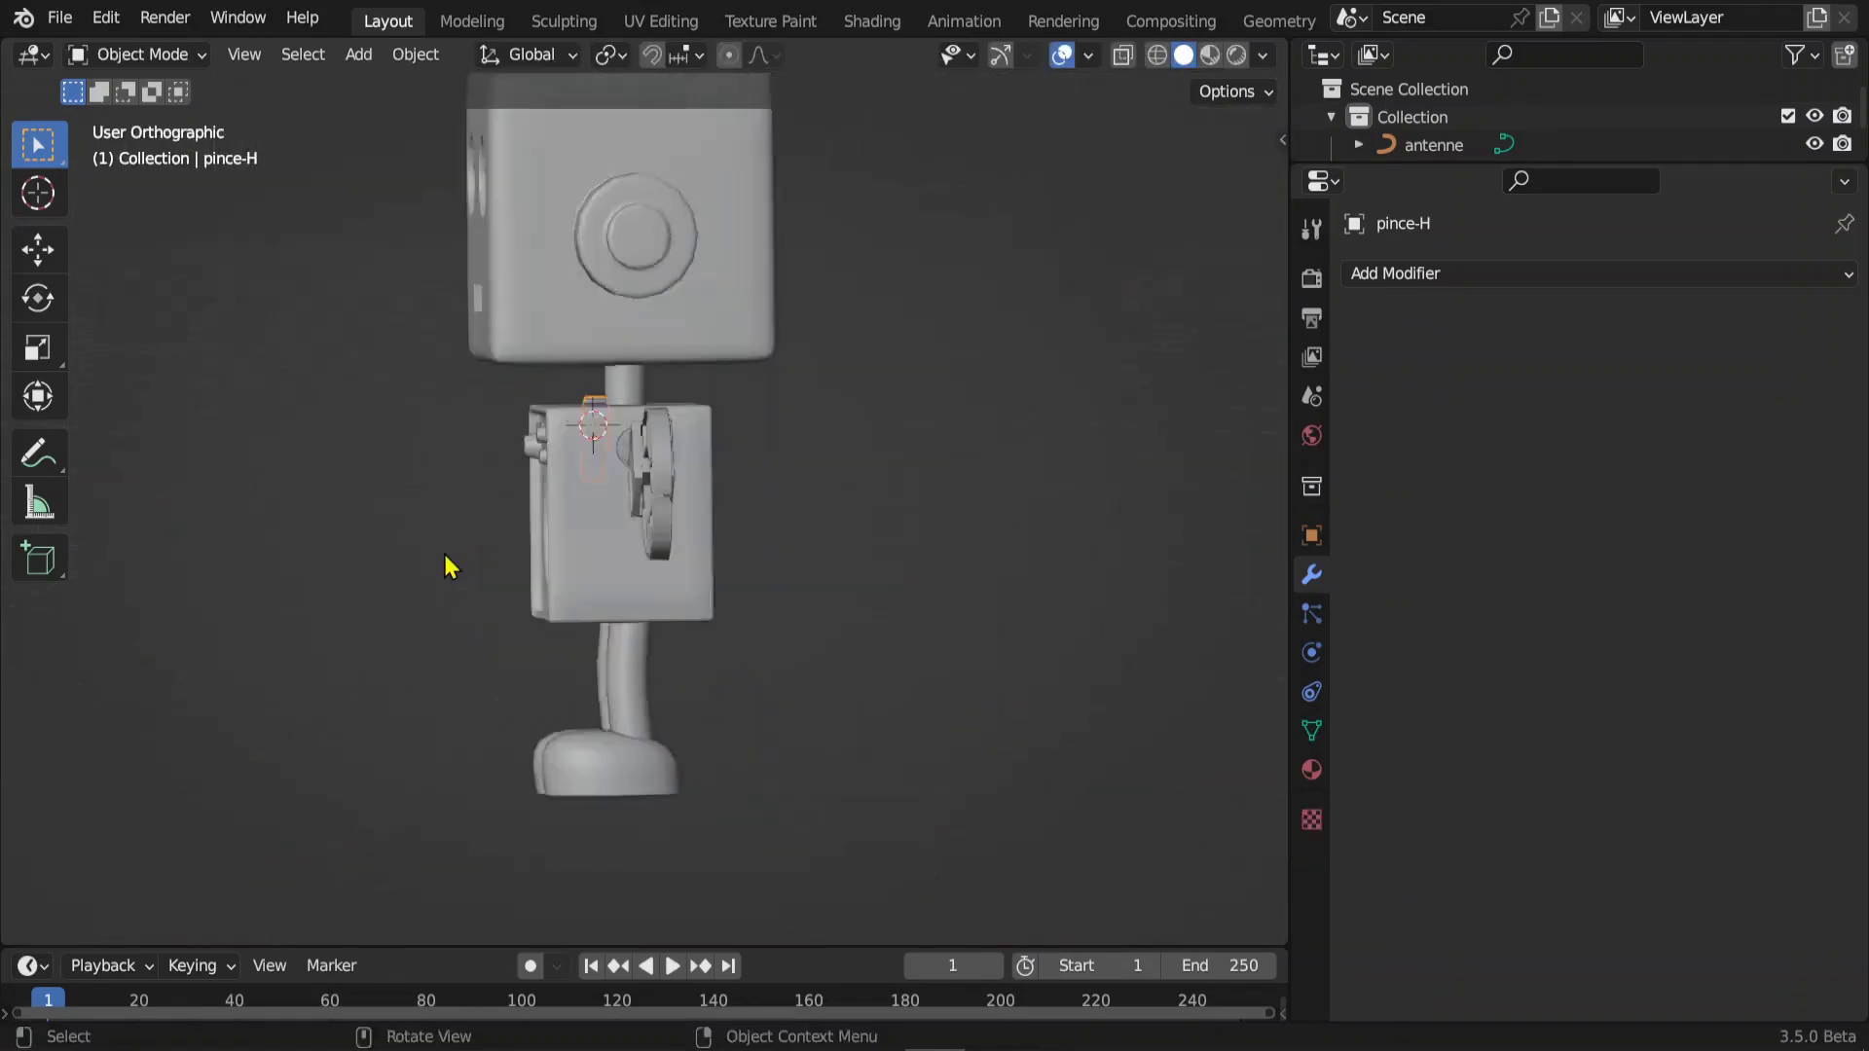
key("KP_3")
key("KP_8")
key("KP_8")
key("KP_1")
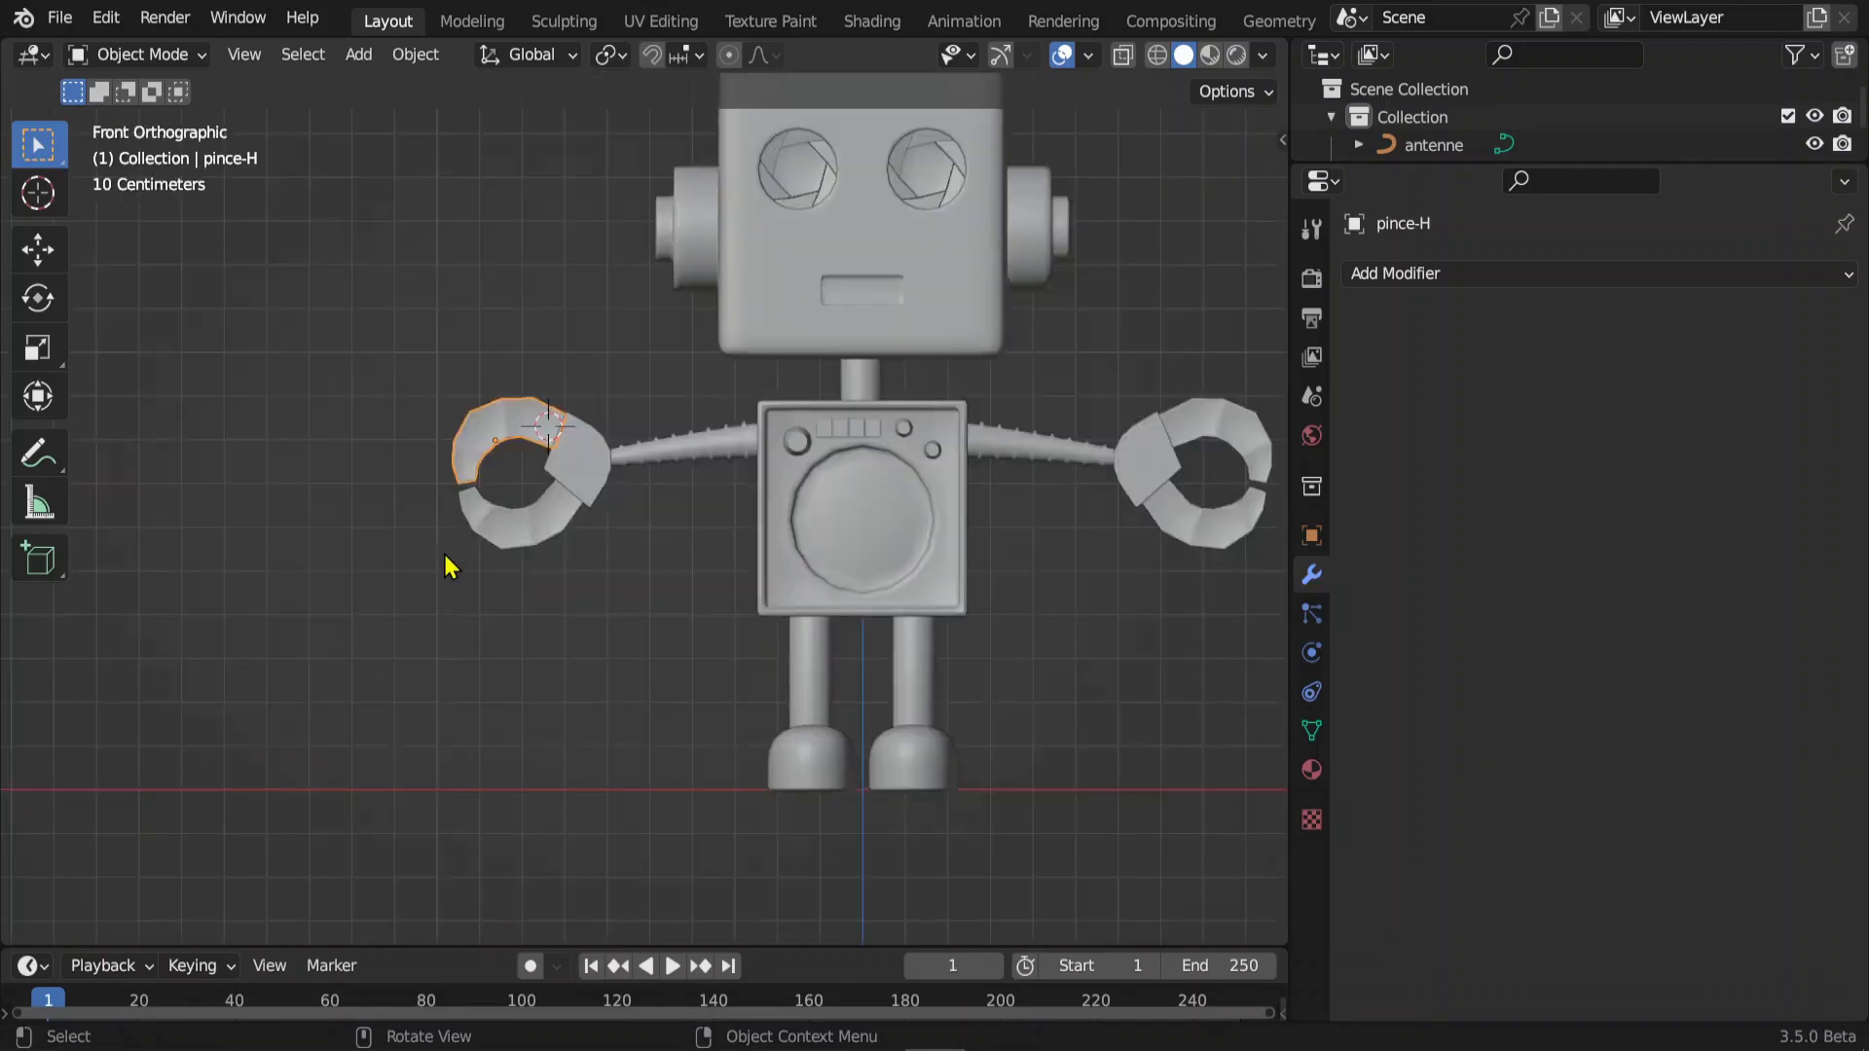
scroll(662, 548, "down", 3)
middle_click_drag(873, 545, 678, 545, "shift")
scroll(872, 328, "up", 2)
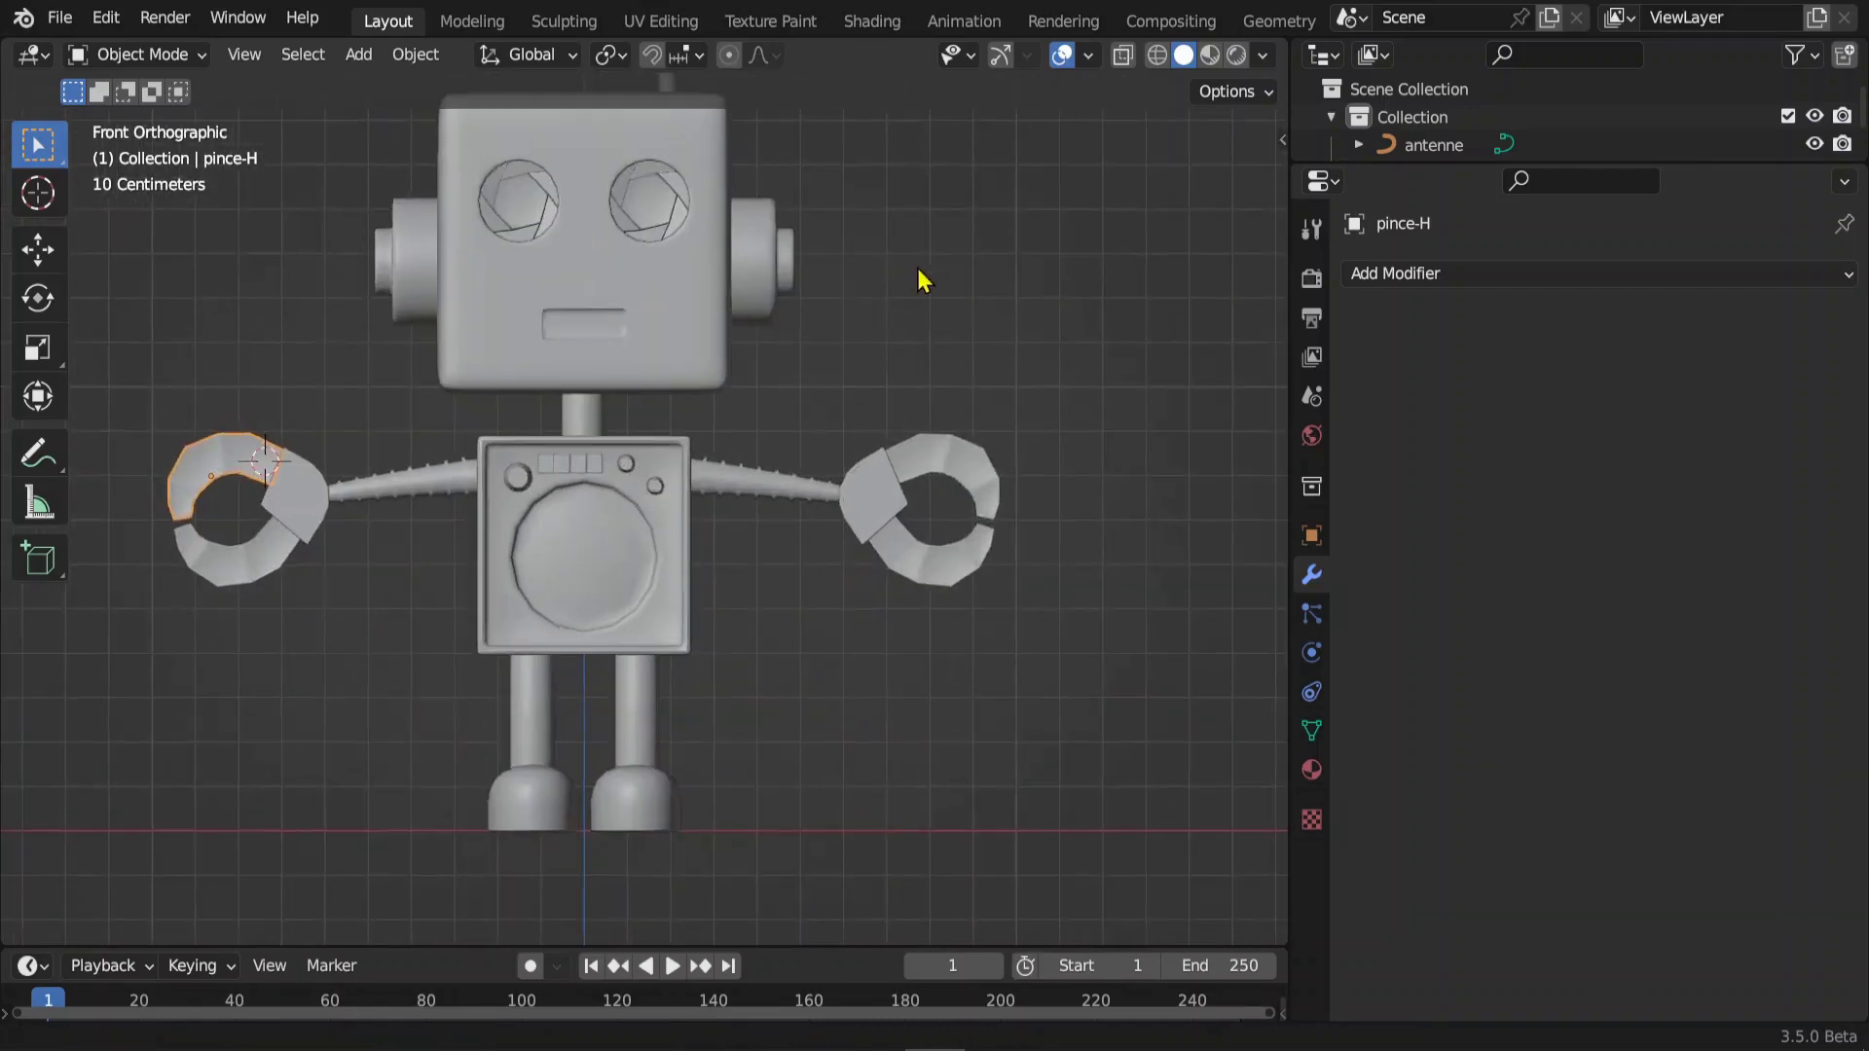
middle_click_drag(918, 280, 792, 701)
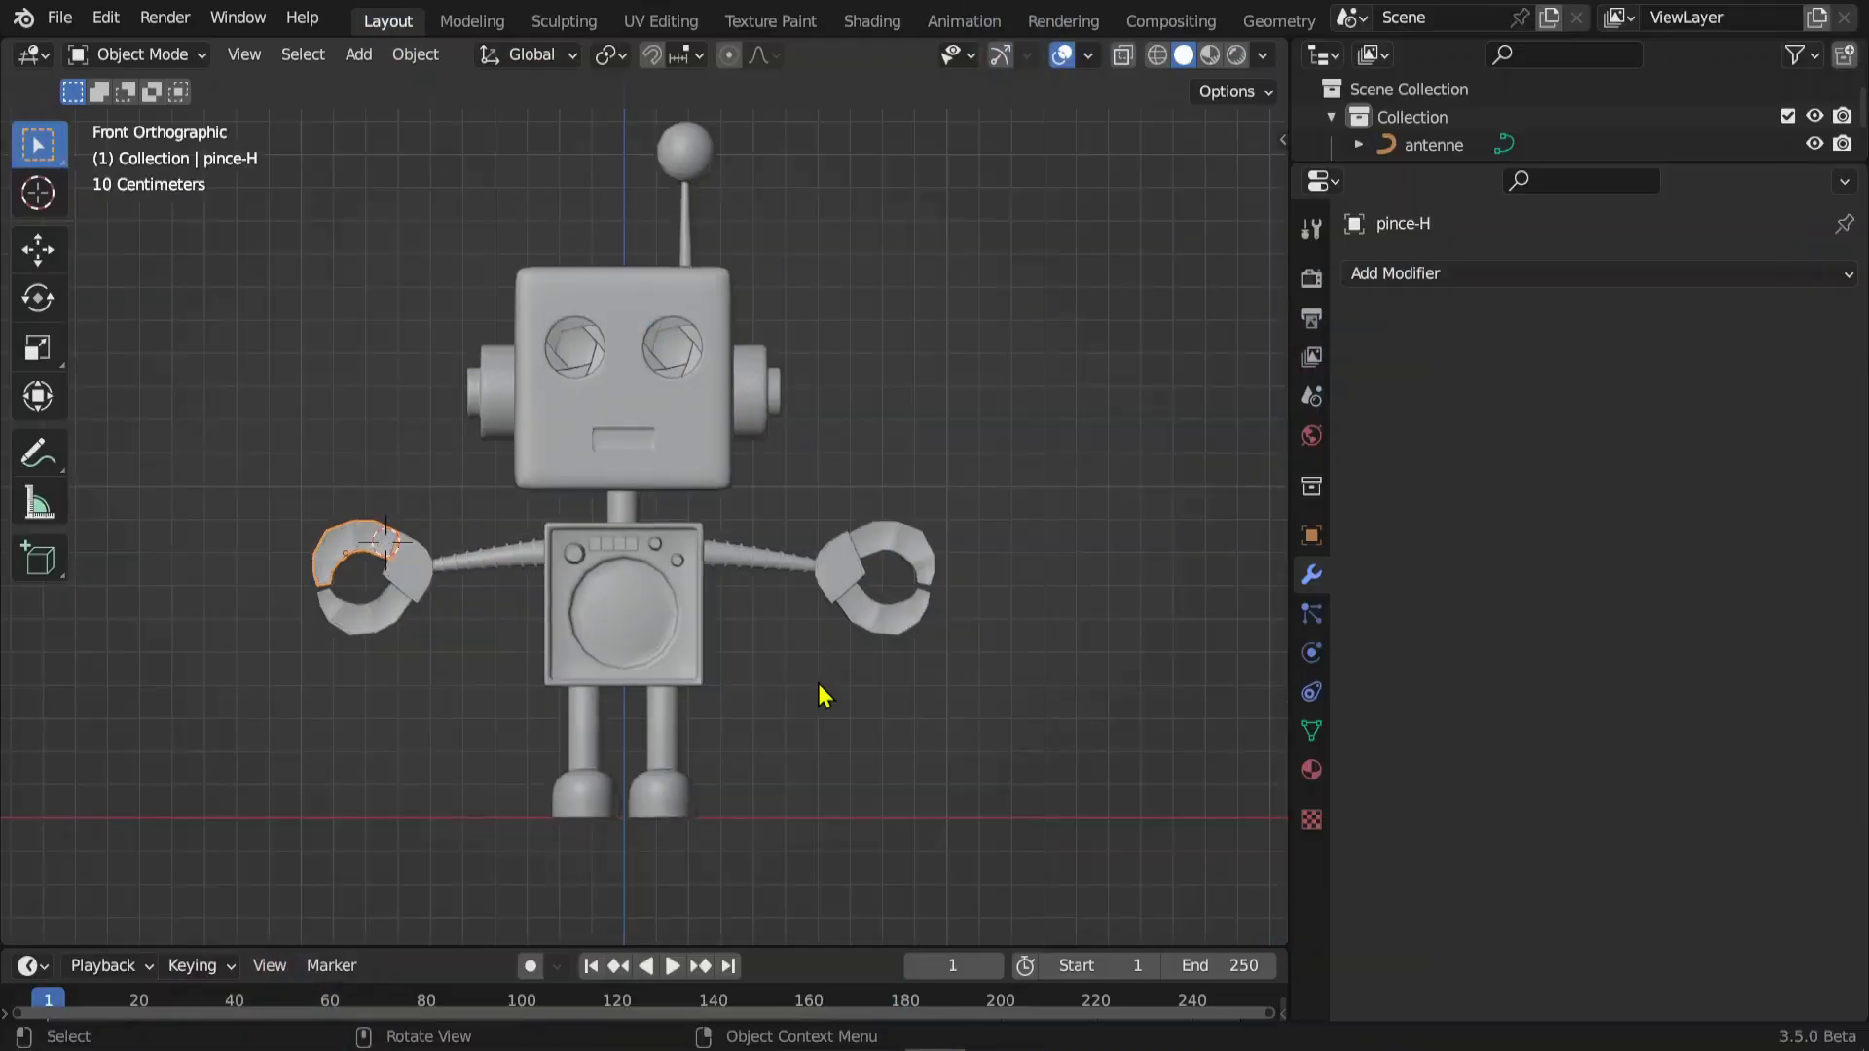
left_click(668, 310)
- In face select mode on the head mesh, select the three faces above the eye
key("Tab")
scroll(668, 321, "up", 3)
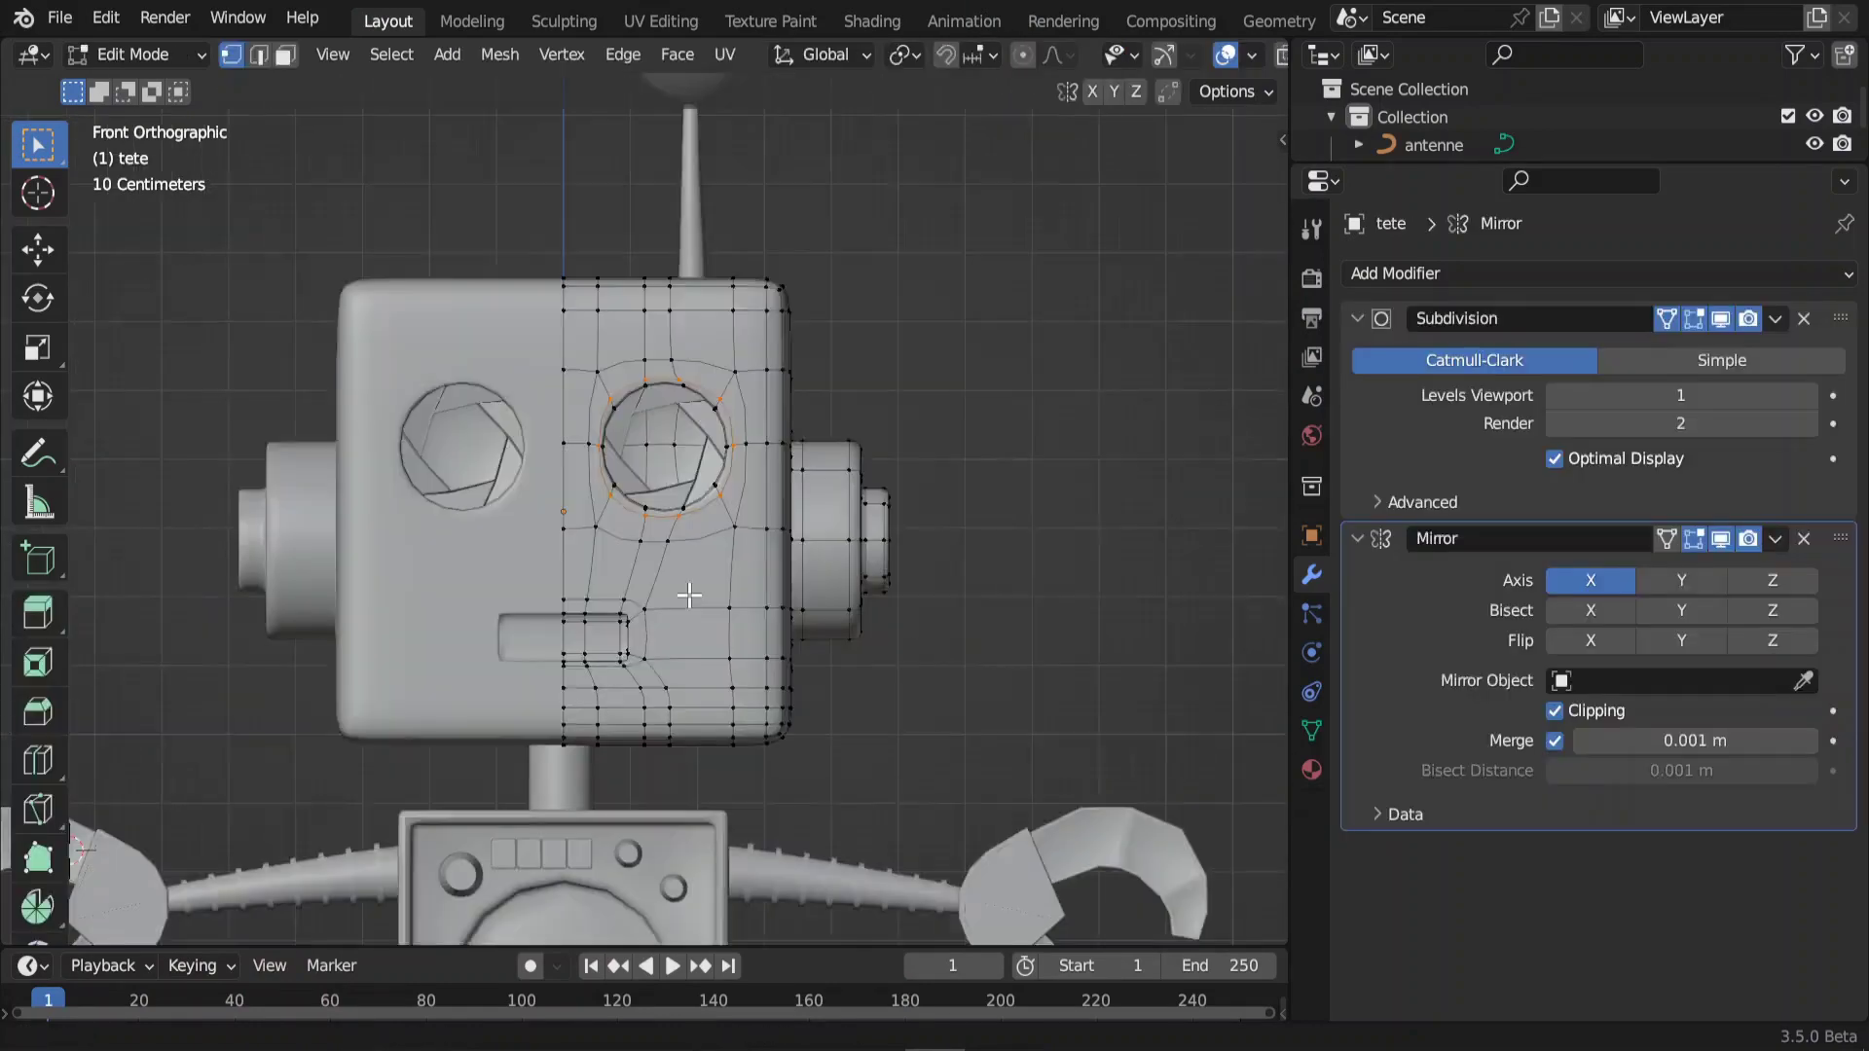
scroll(634, 420, "up", 2)
left_click(284, 55)
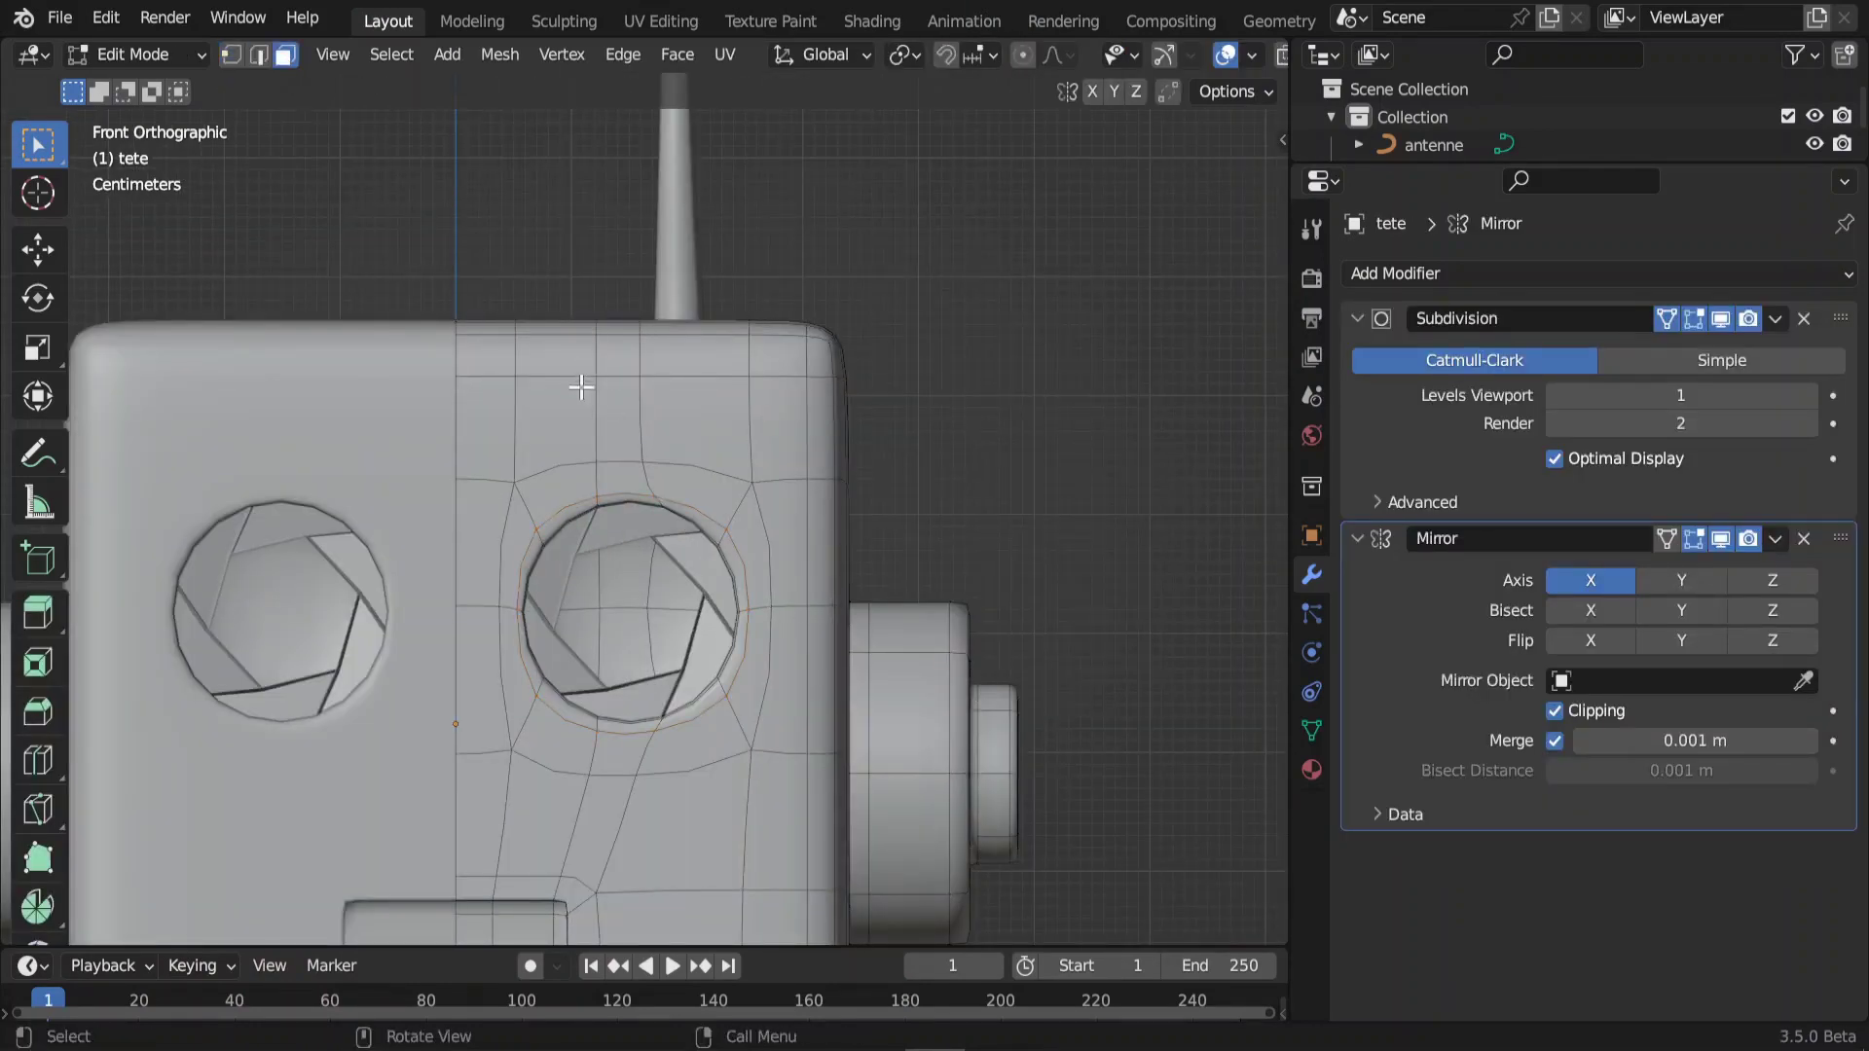
left_click(555, 421)
left_click(619, 421, "shift")
left_click(684, 423, "shift")
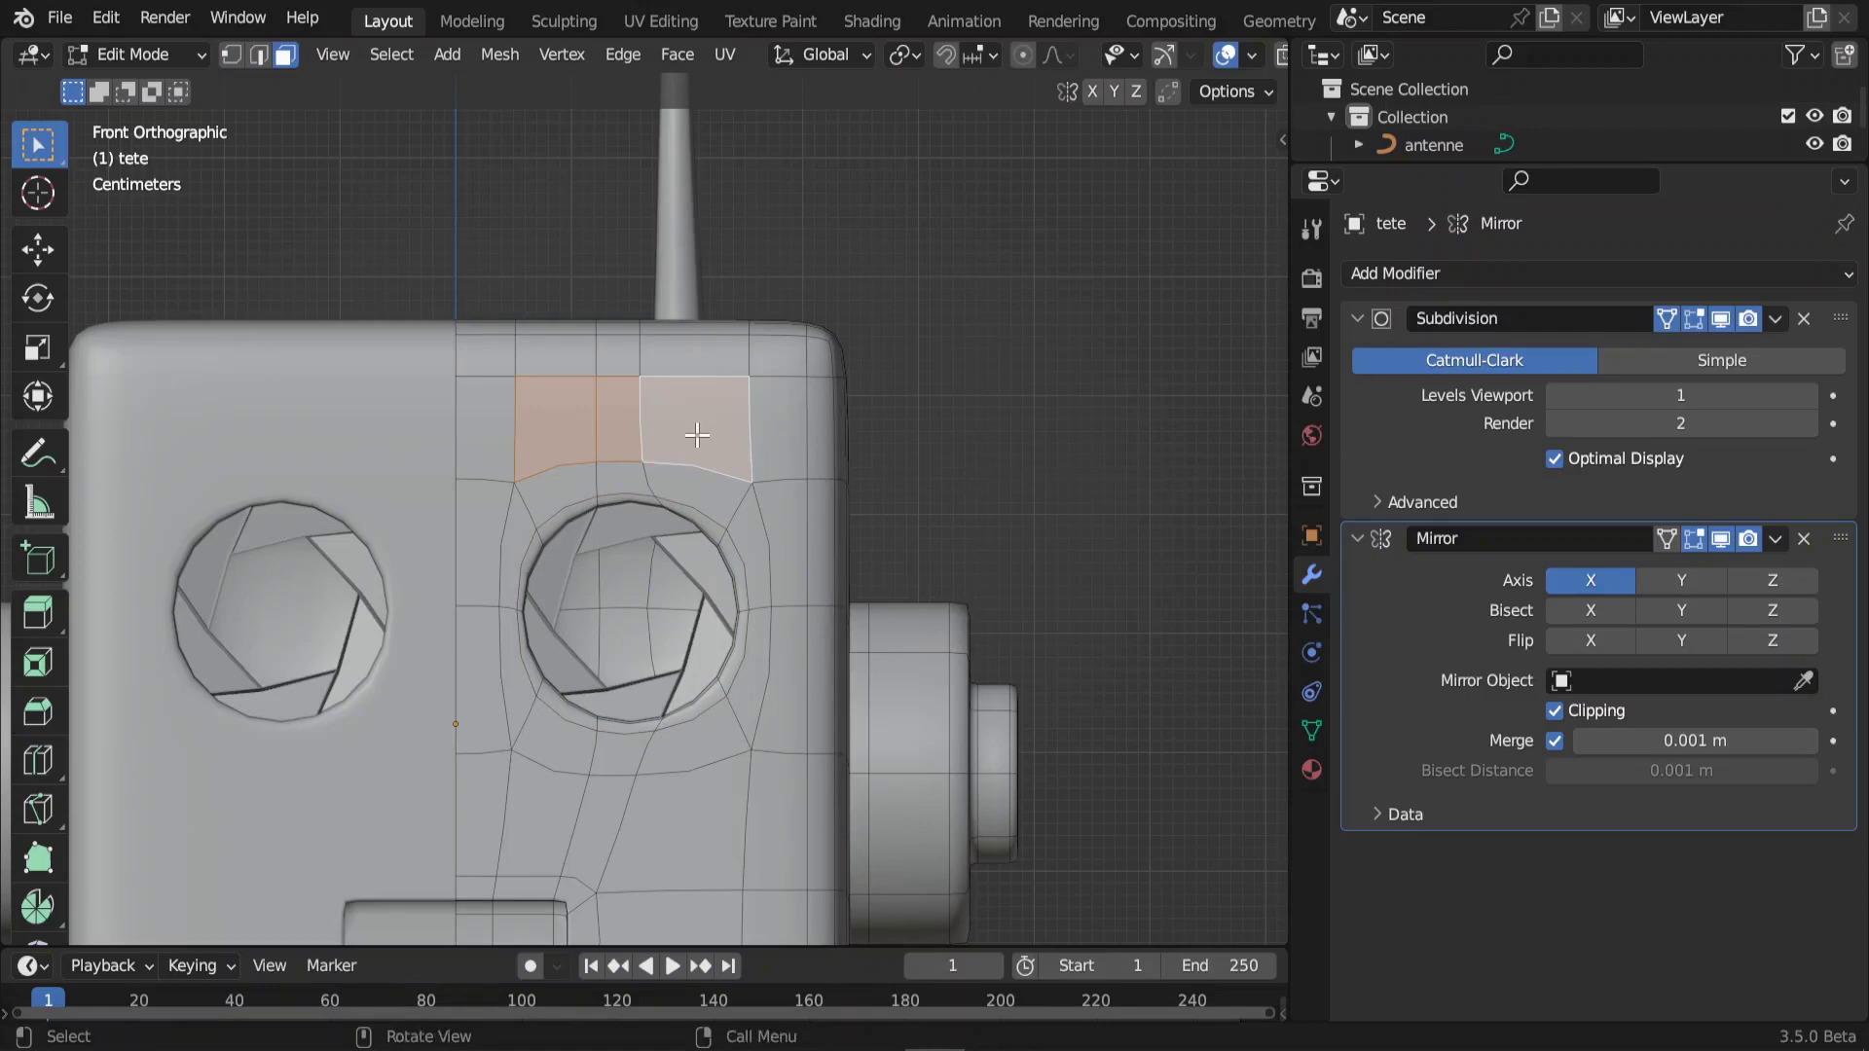
middle_click_drag(689, 418, 847, 526)
scroll(851, 565, "down", 2)
mouse_move(855, 597)
middle_mouse_down()
mouse_move(658, 635)
mouse_move(681, 630)
middle_mouse_up()
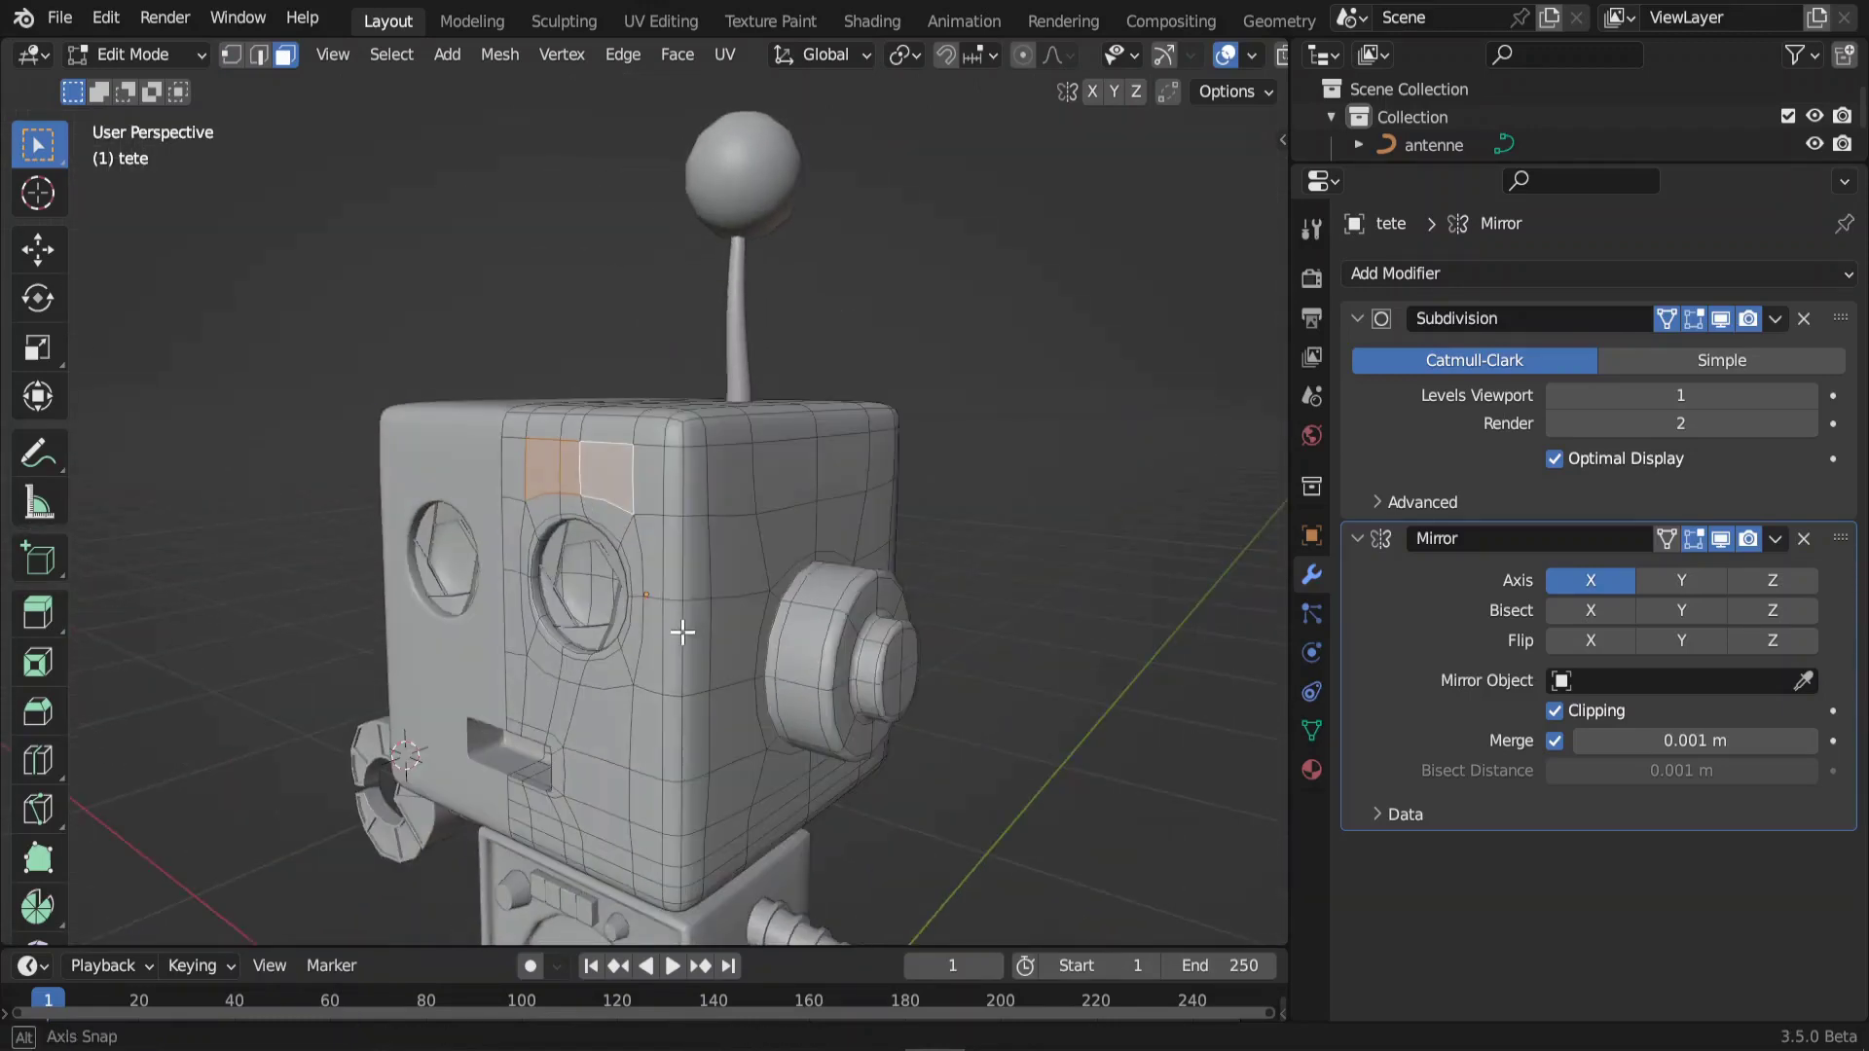
scroll(802, 600, "up", 2)
- Duplicate the faces along Y, extrude them into a pad, and separate it out
key("shift+d")
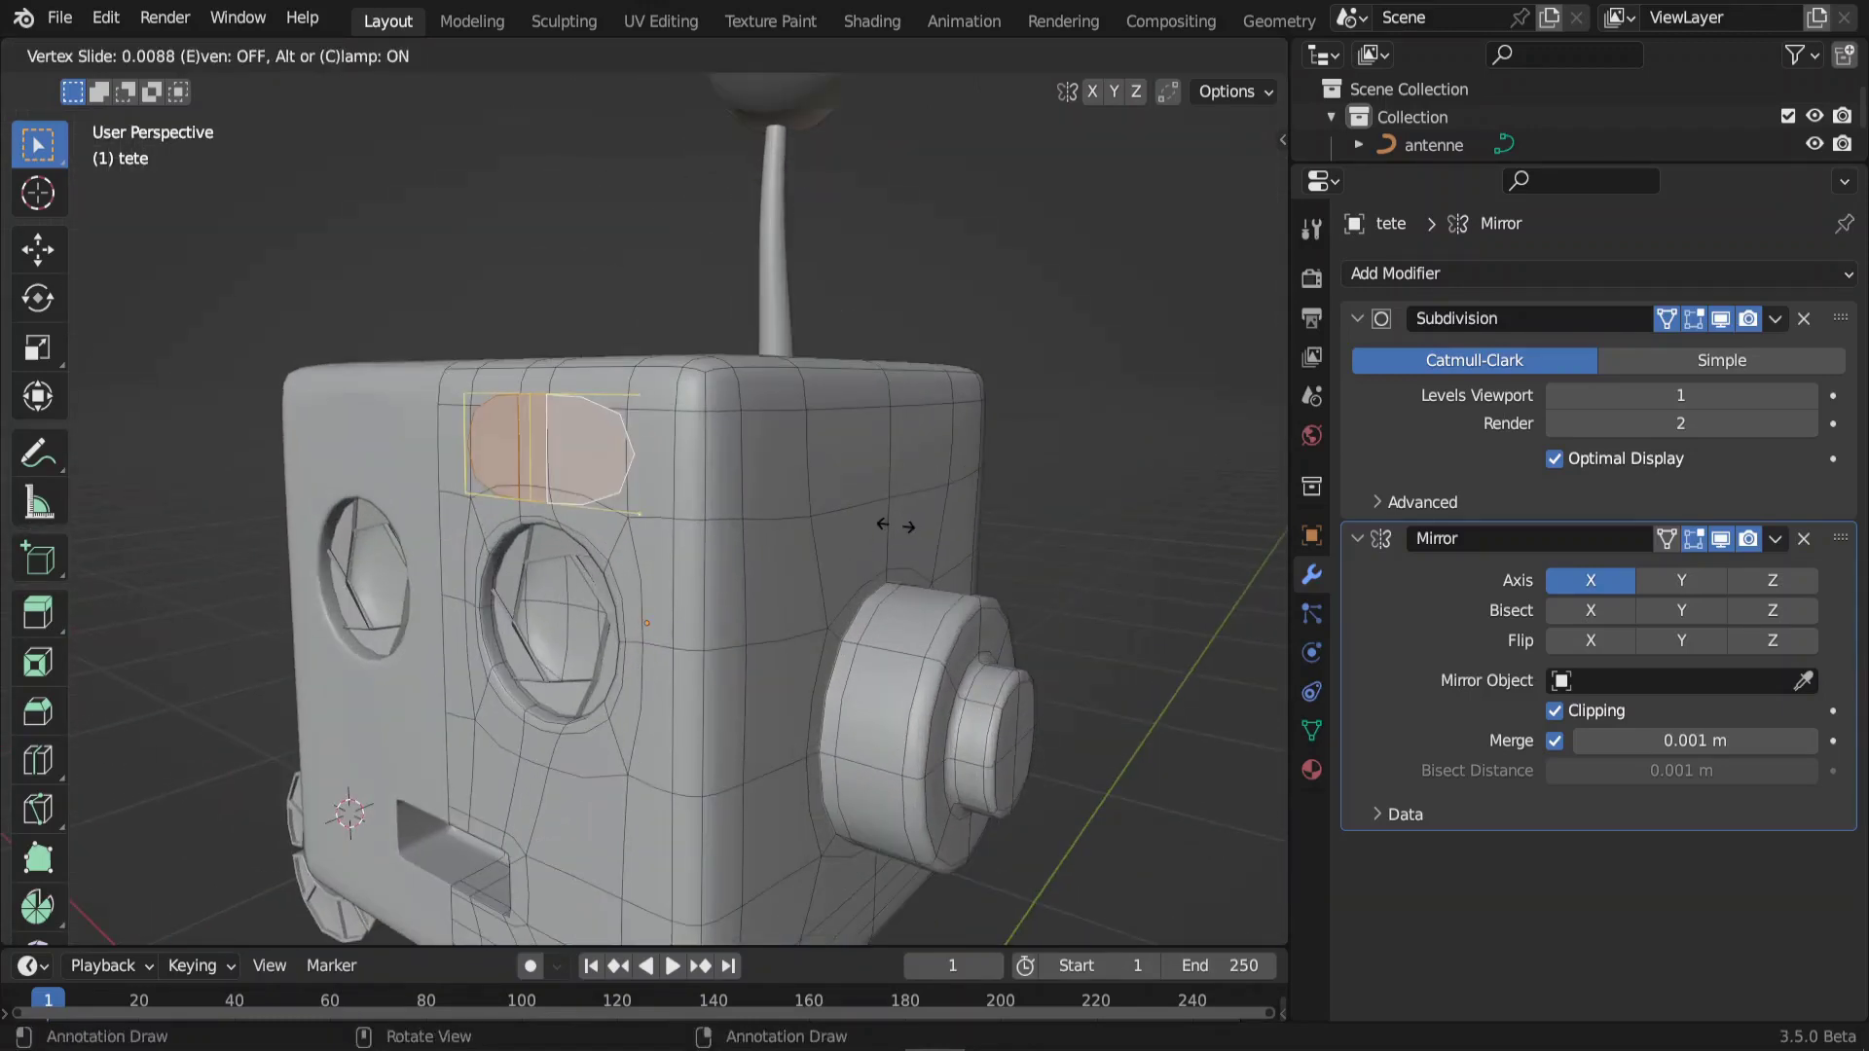
key("y")
left_click(881, 522)
middle_click_drag(871, 519, 861, 515)
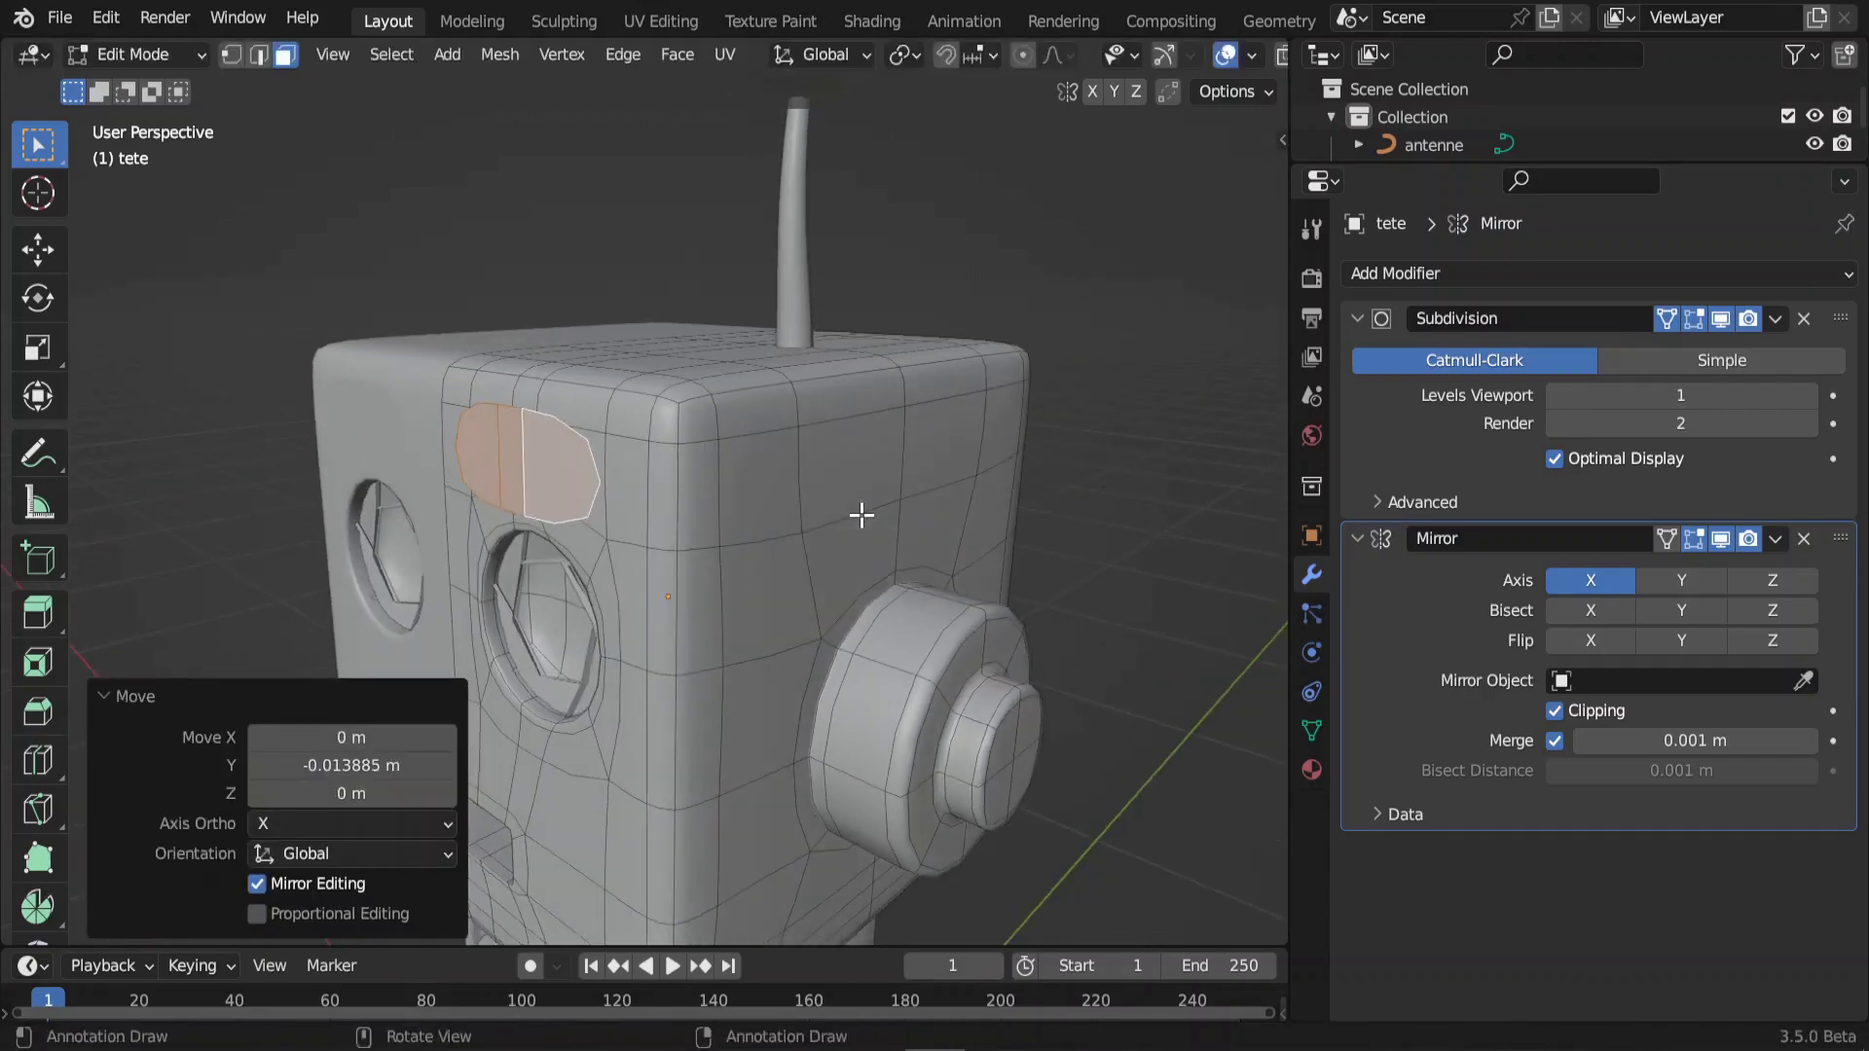
key("e")
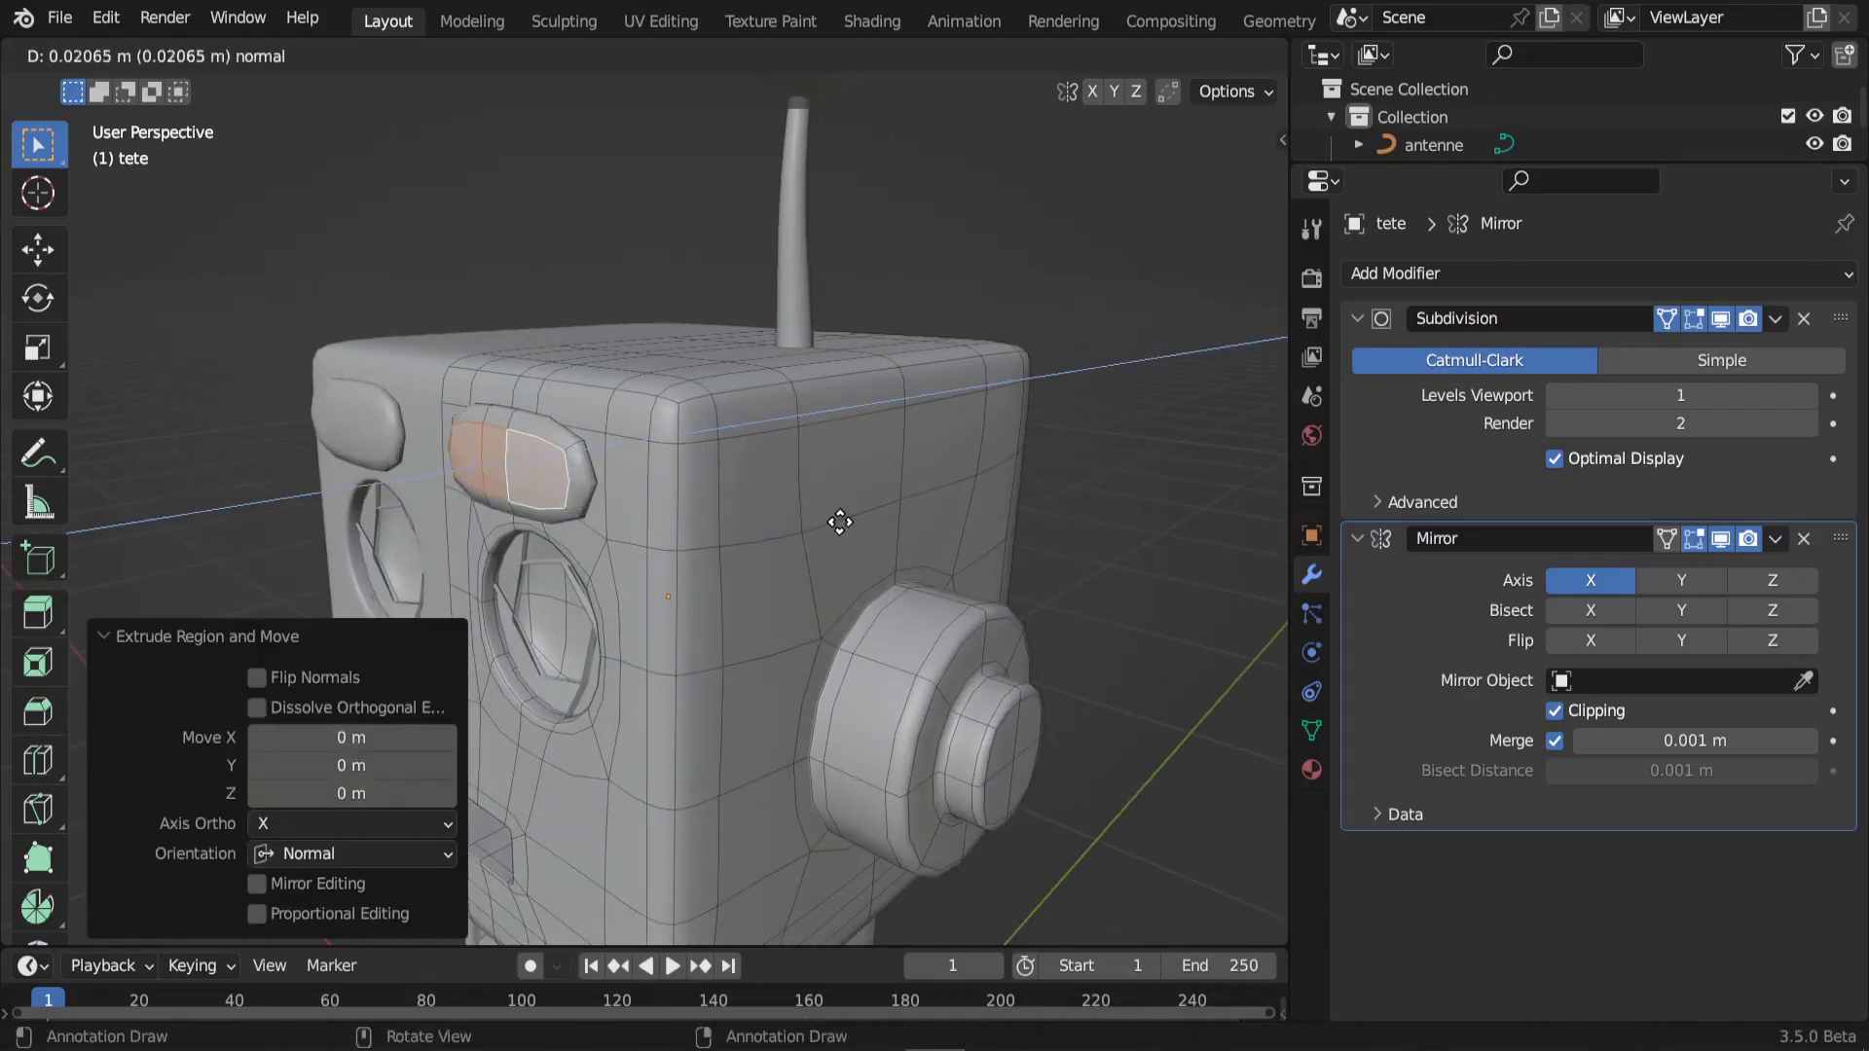
left_click(829, 526)
middle_click_drag(822, 521, 643, 457)
key("l")
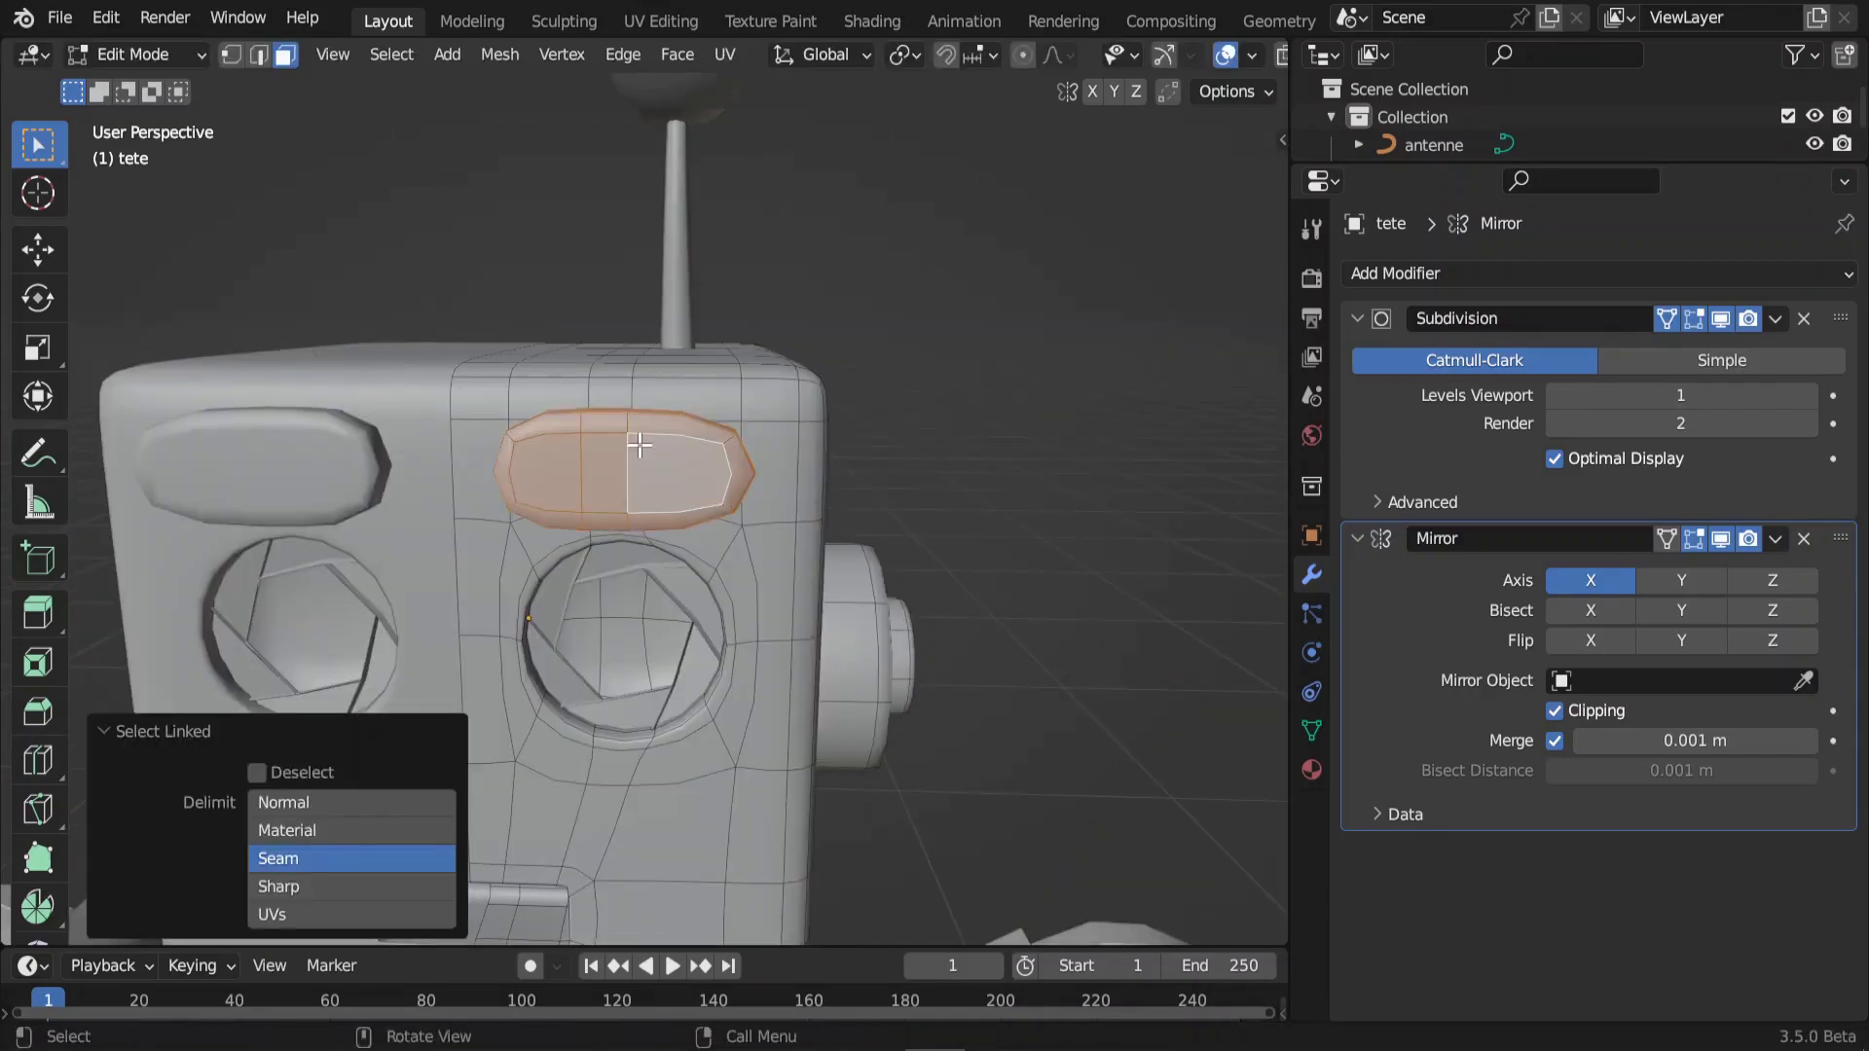
key("p")
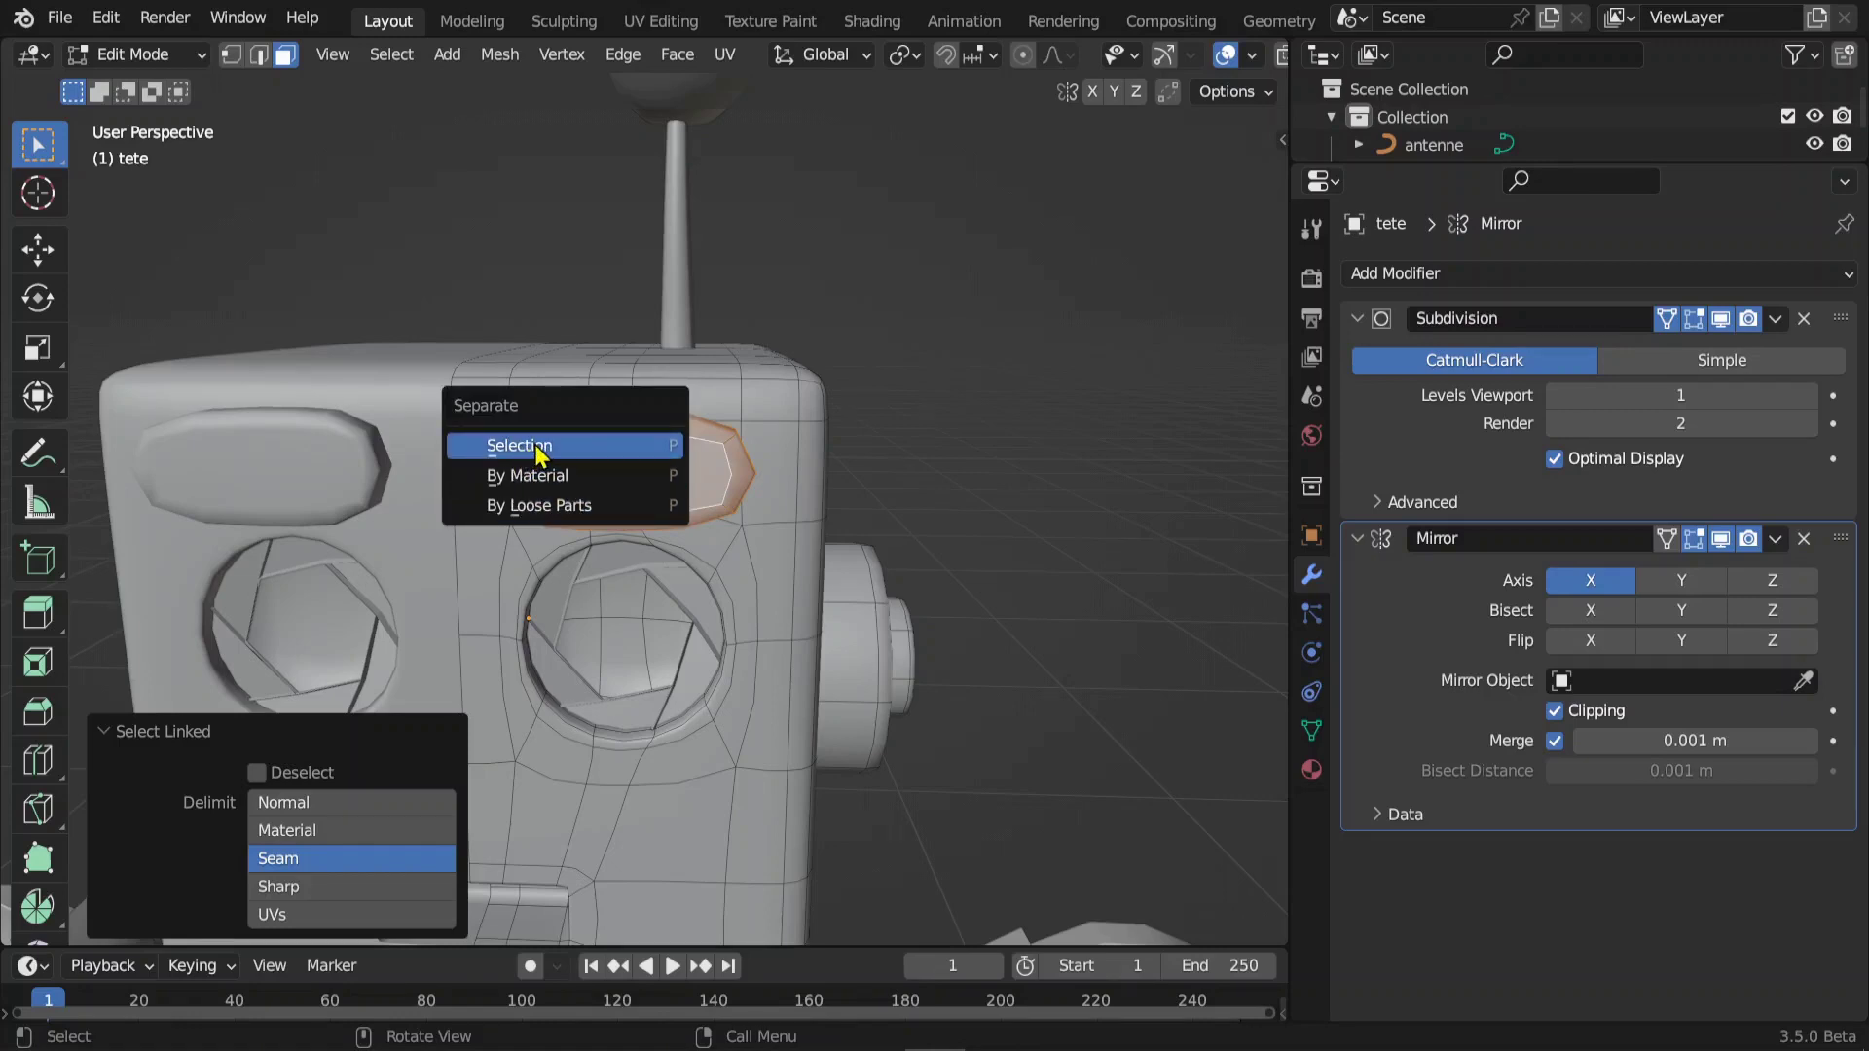
left_click(526, 445)
key("Tab")
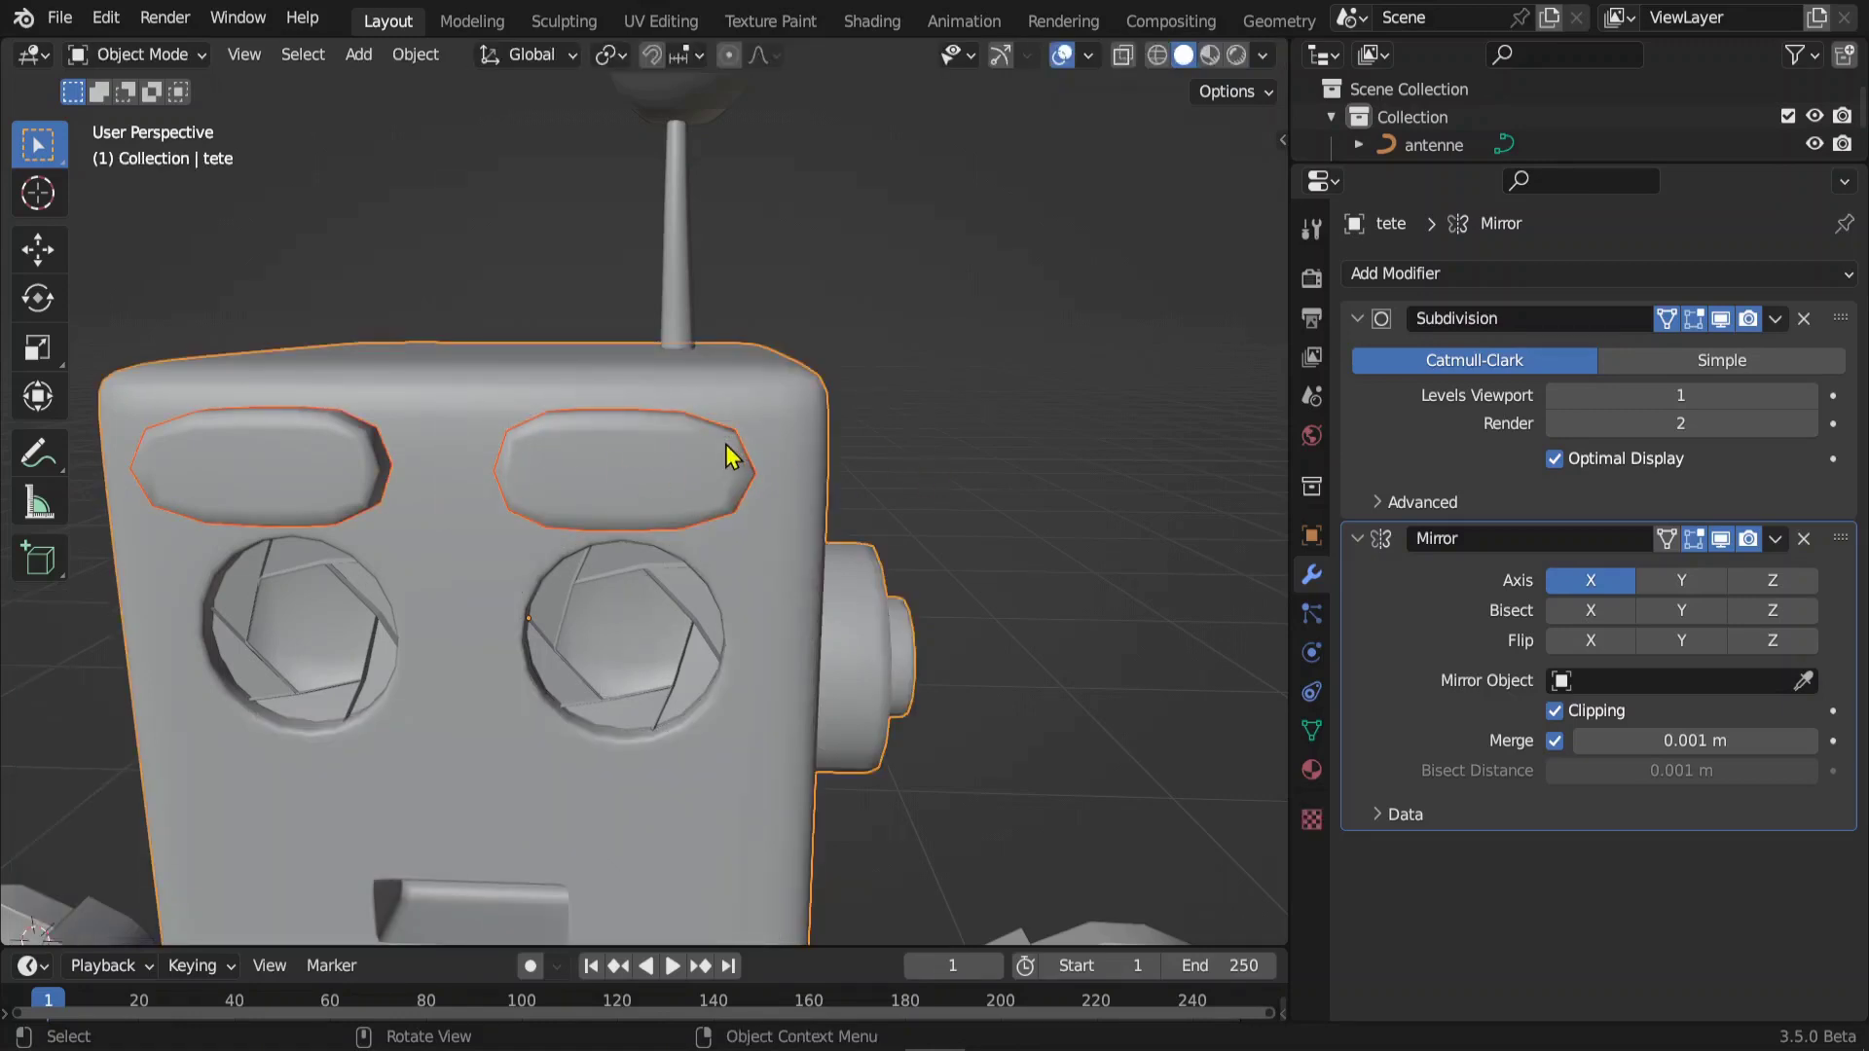
- Isolate tete.001 in local view and slide an edge loop along the brows
scroll(730, 451, "down", 2)
left_click(655, 487)
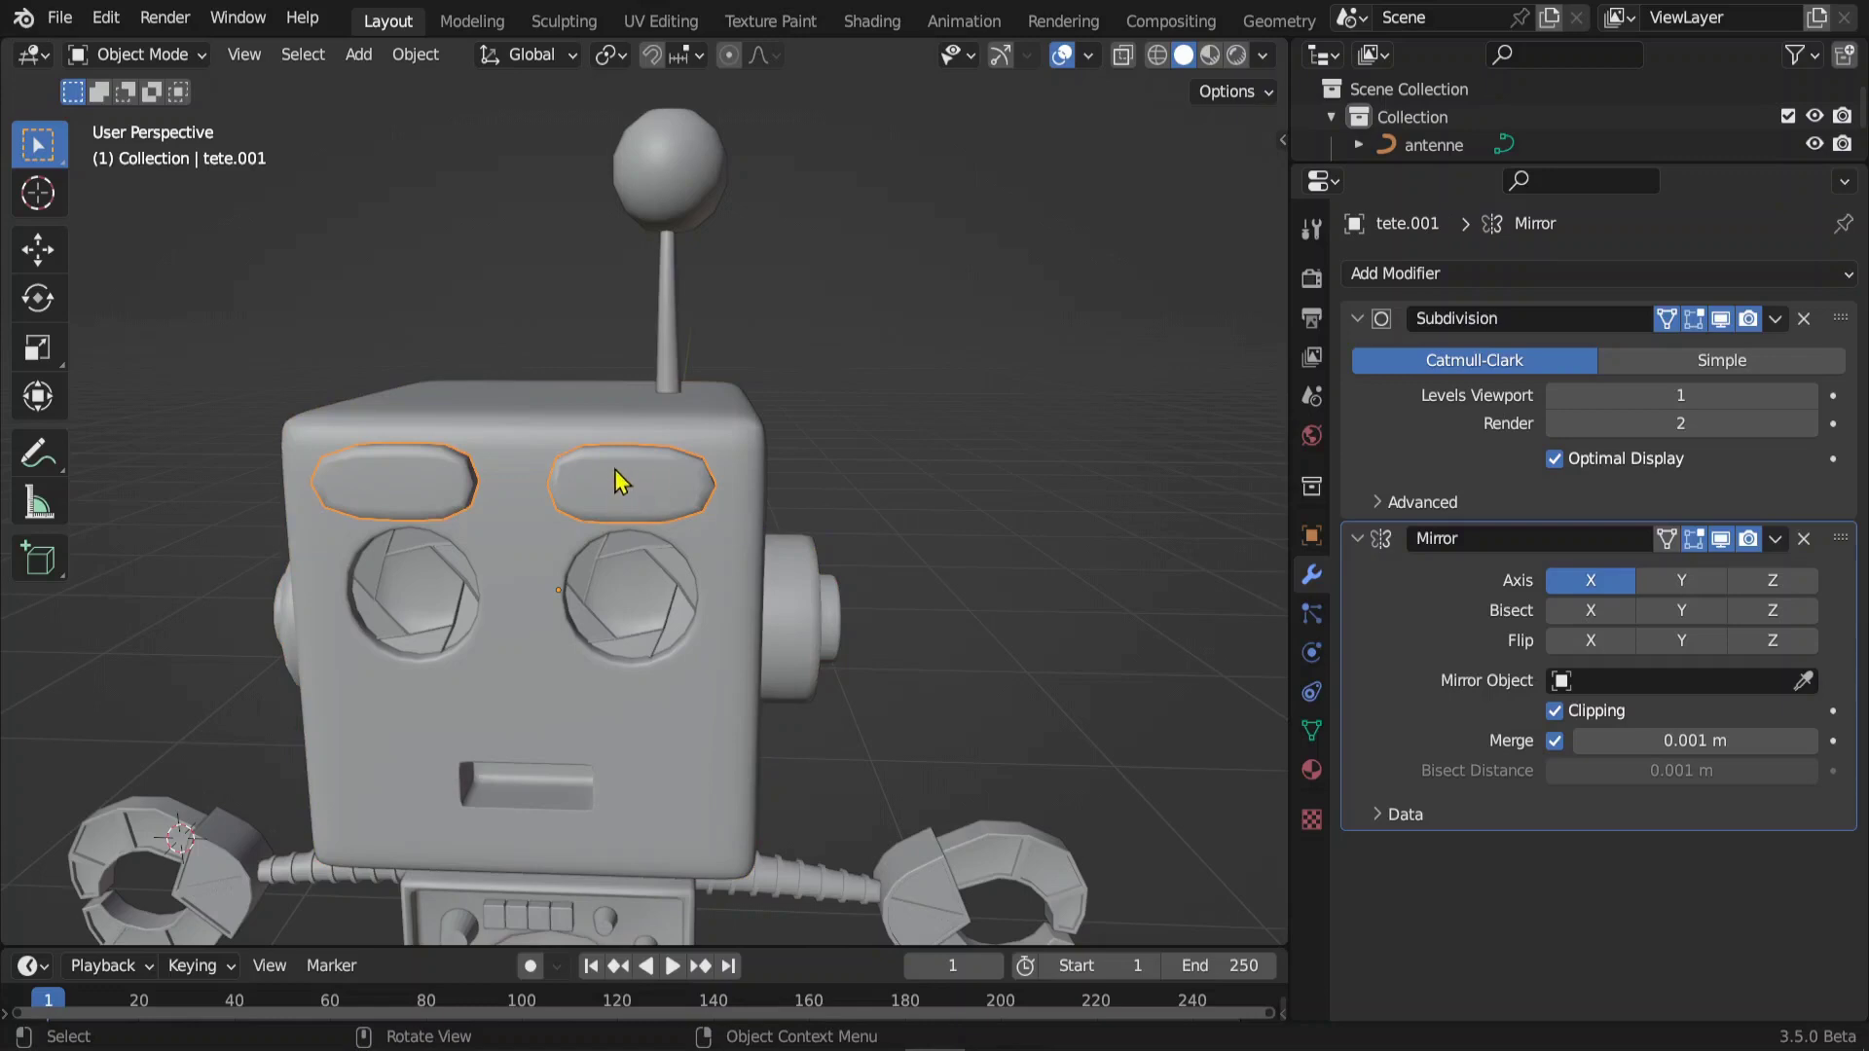
key("KP_Divide")
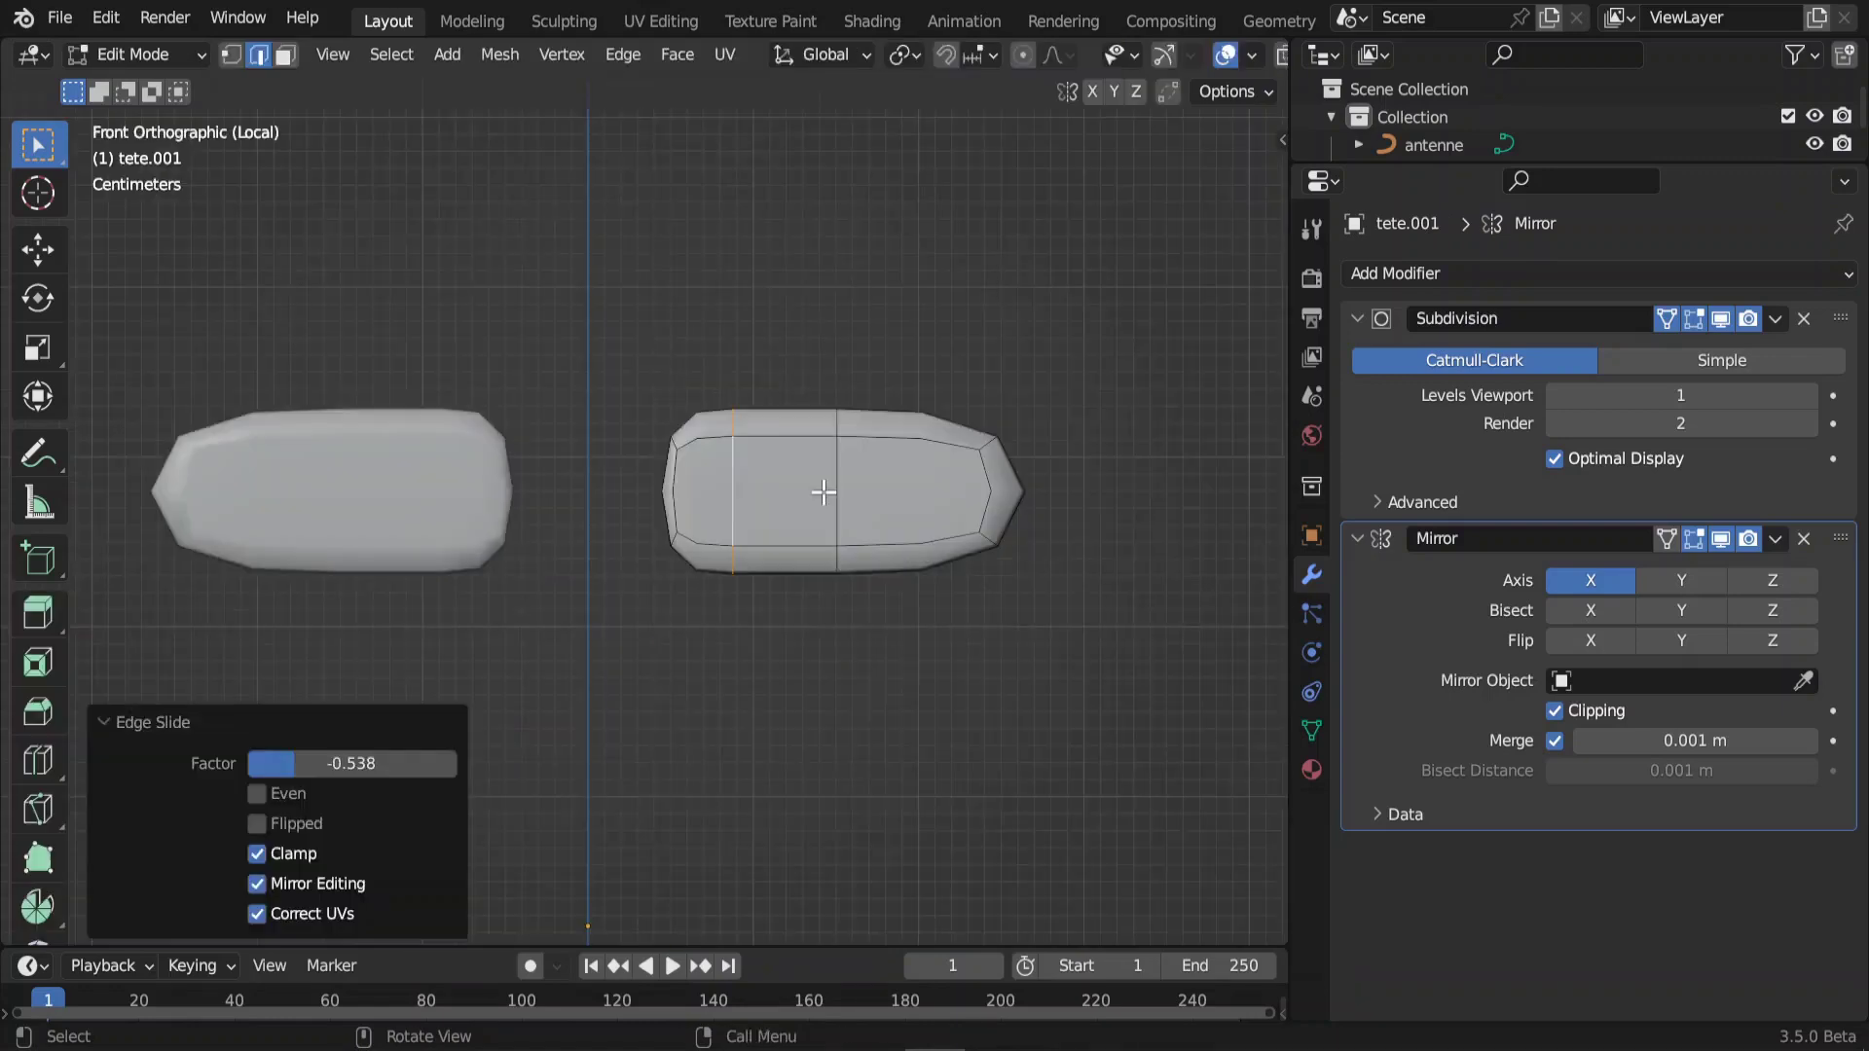
left_click(837, 490, "alt")
key("g")
key("g")
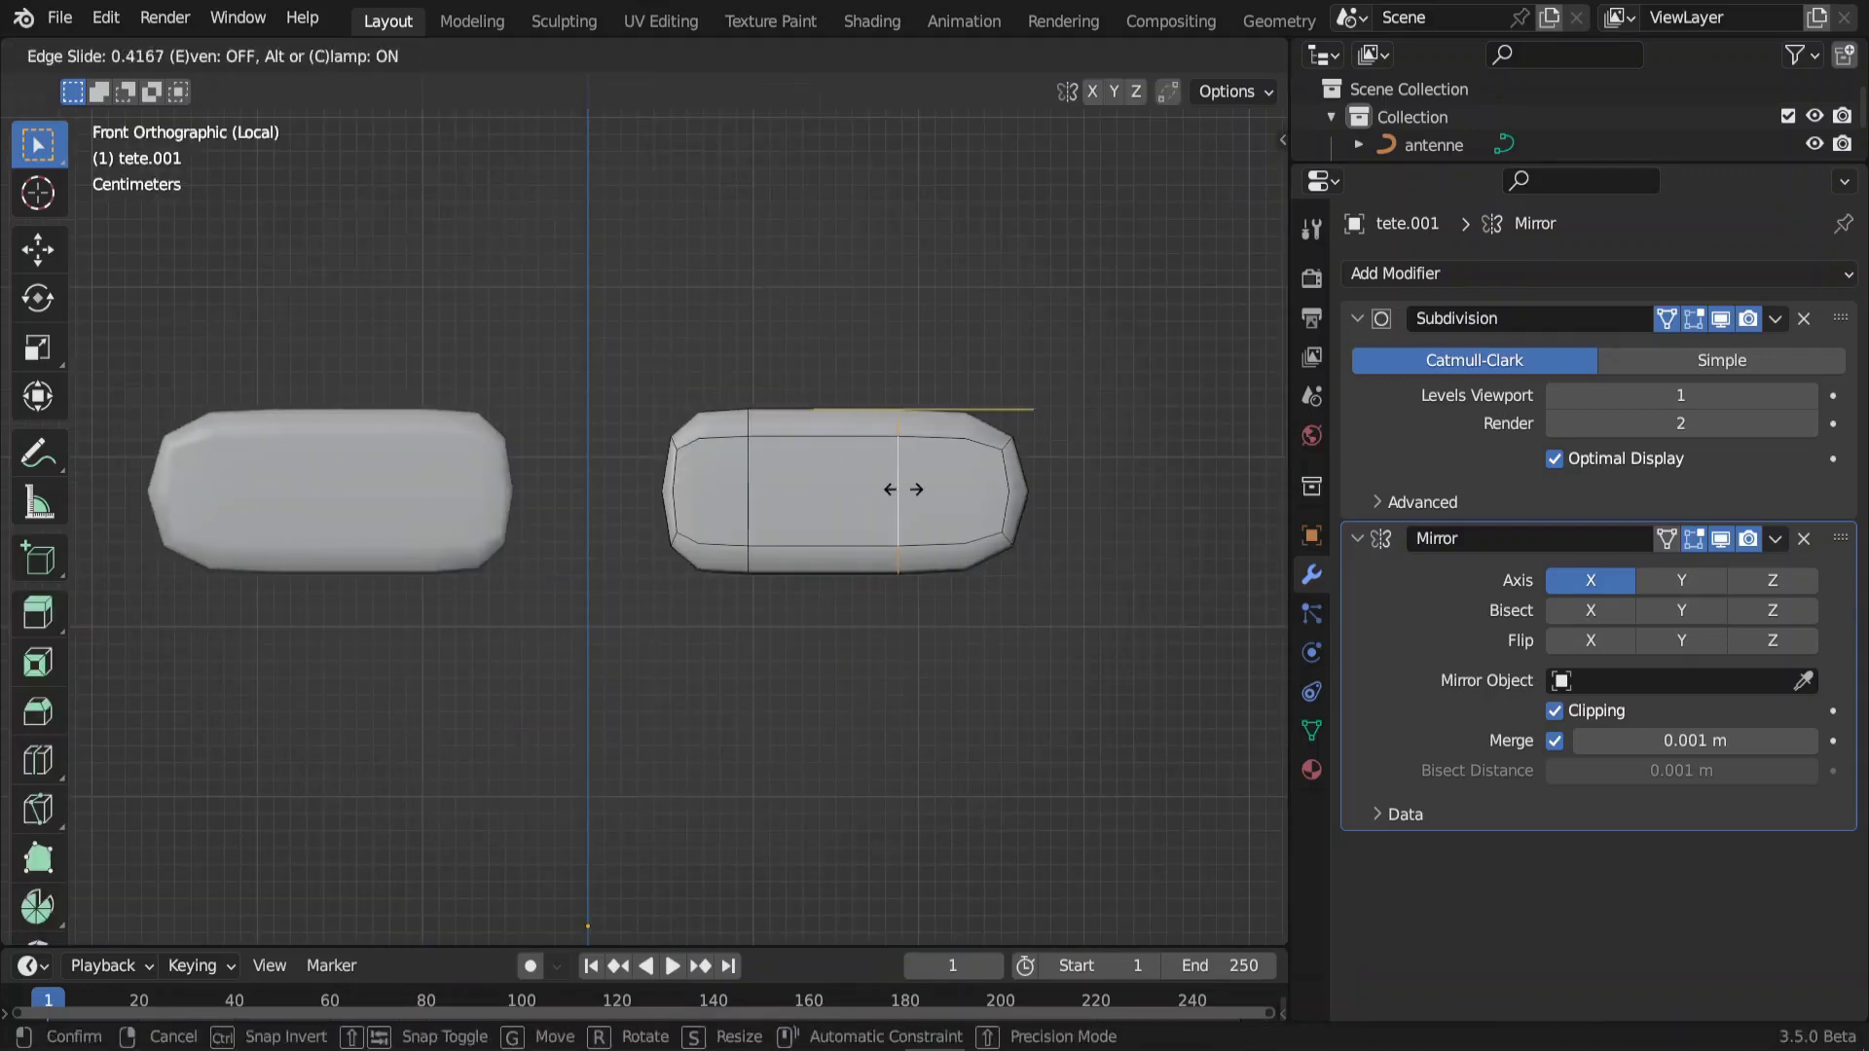
left_click(939, 490)
key("Tab")
scroll(555, 541, "down", 5)
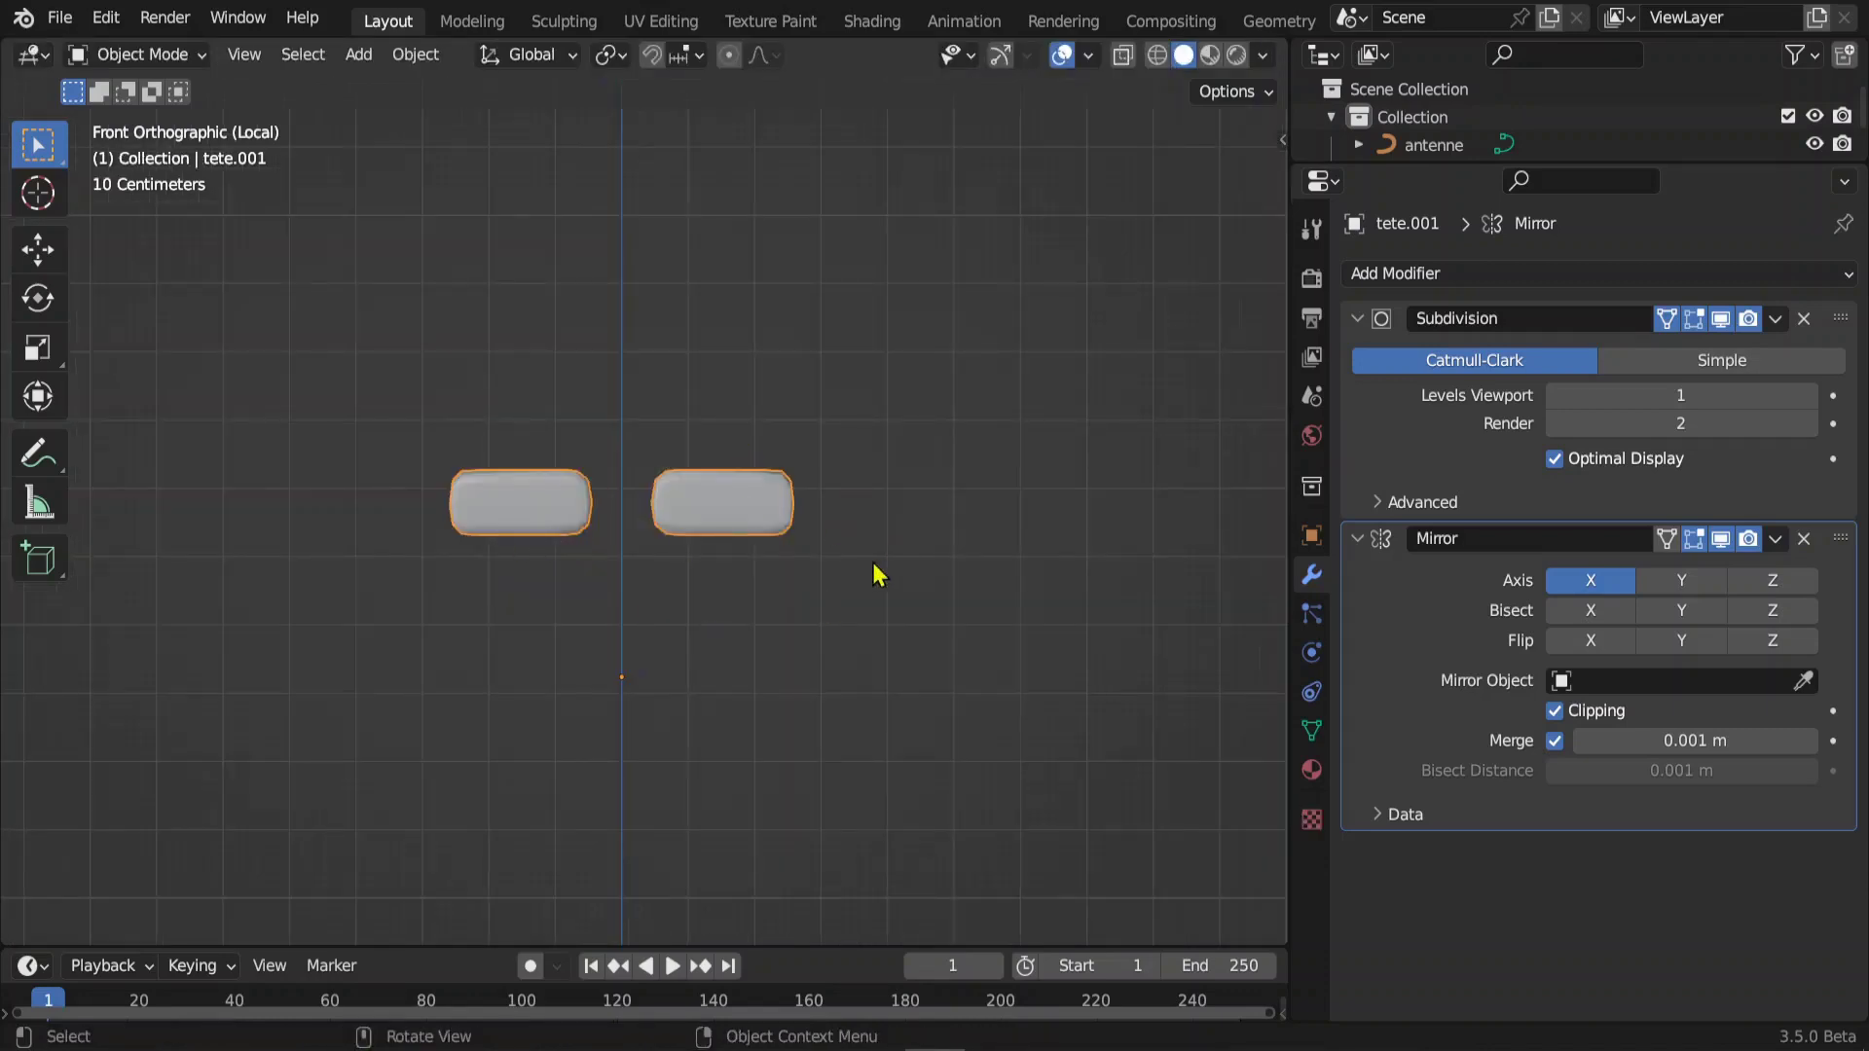
mouse_move(874, 575)
middle_mouse_down()
mouse_move(434, 655)
mouse_move(838, 597)
middle_mouse_up()
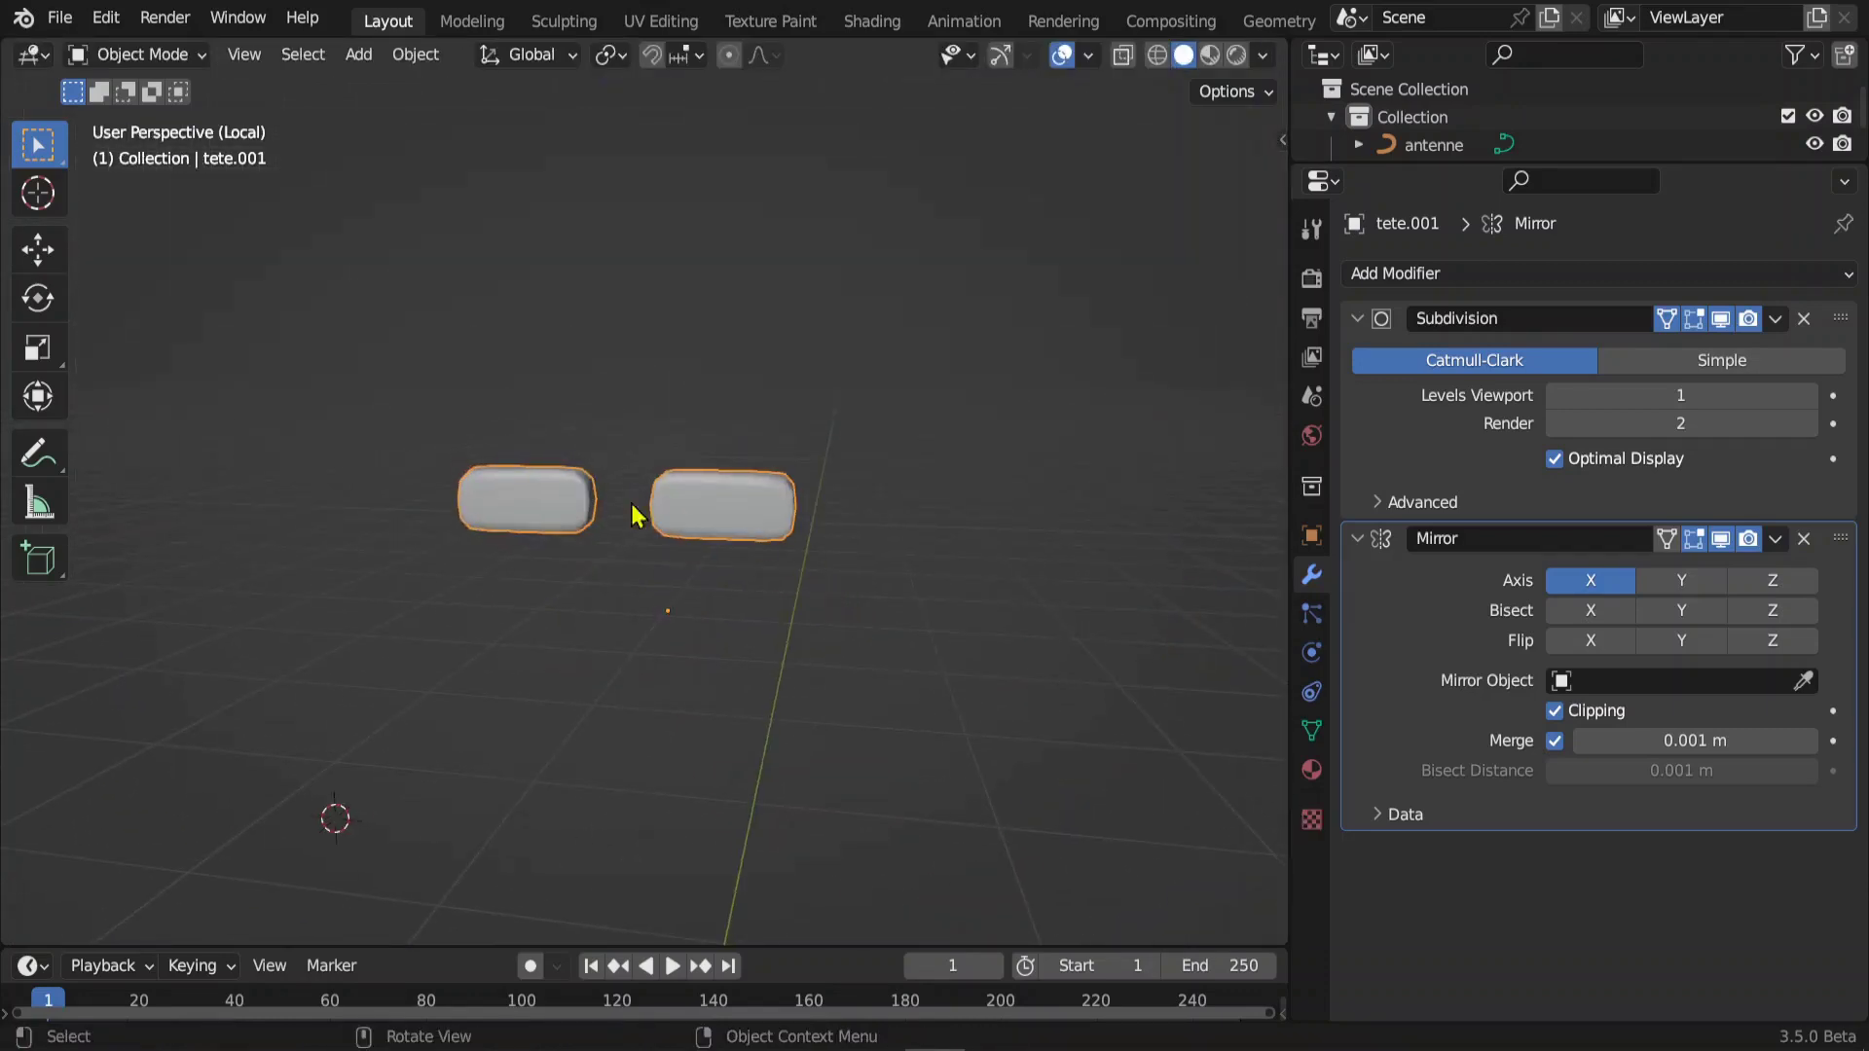
- Apply the brows' Mirror modifier and set the origin to geometry
left_click(1777, 541)
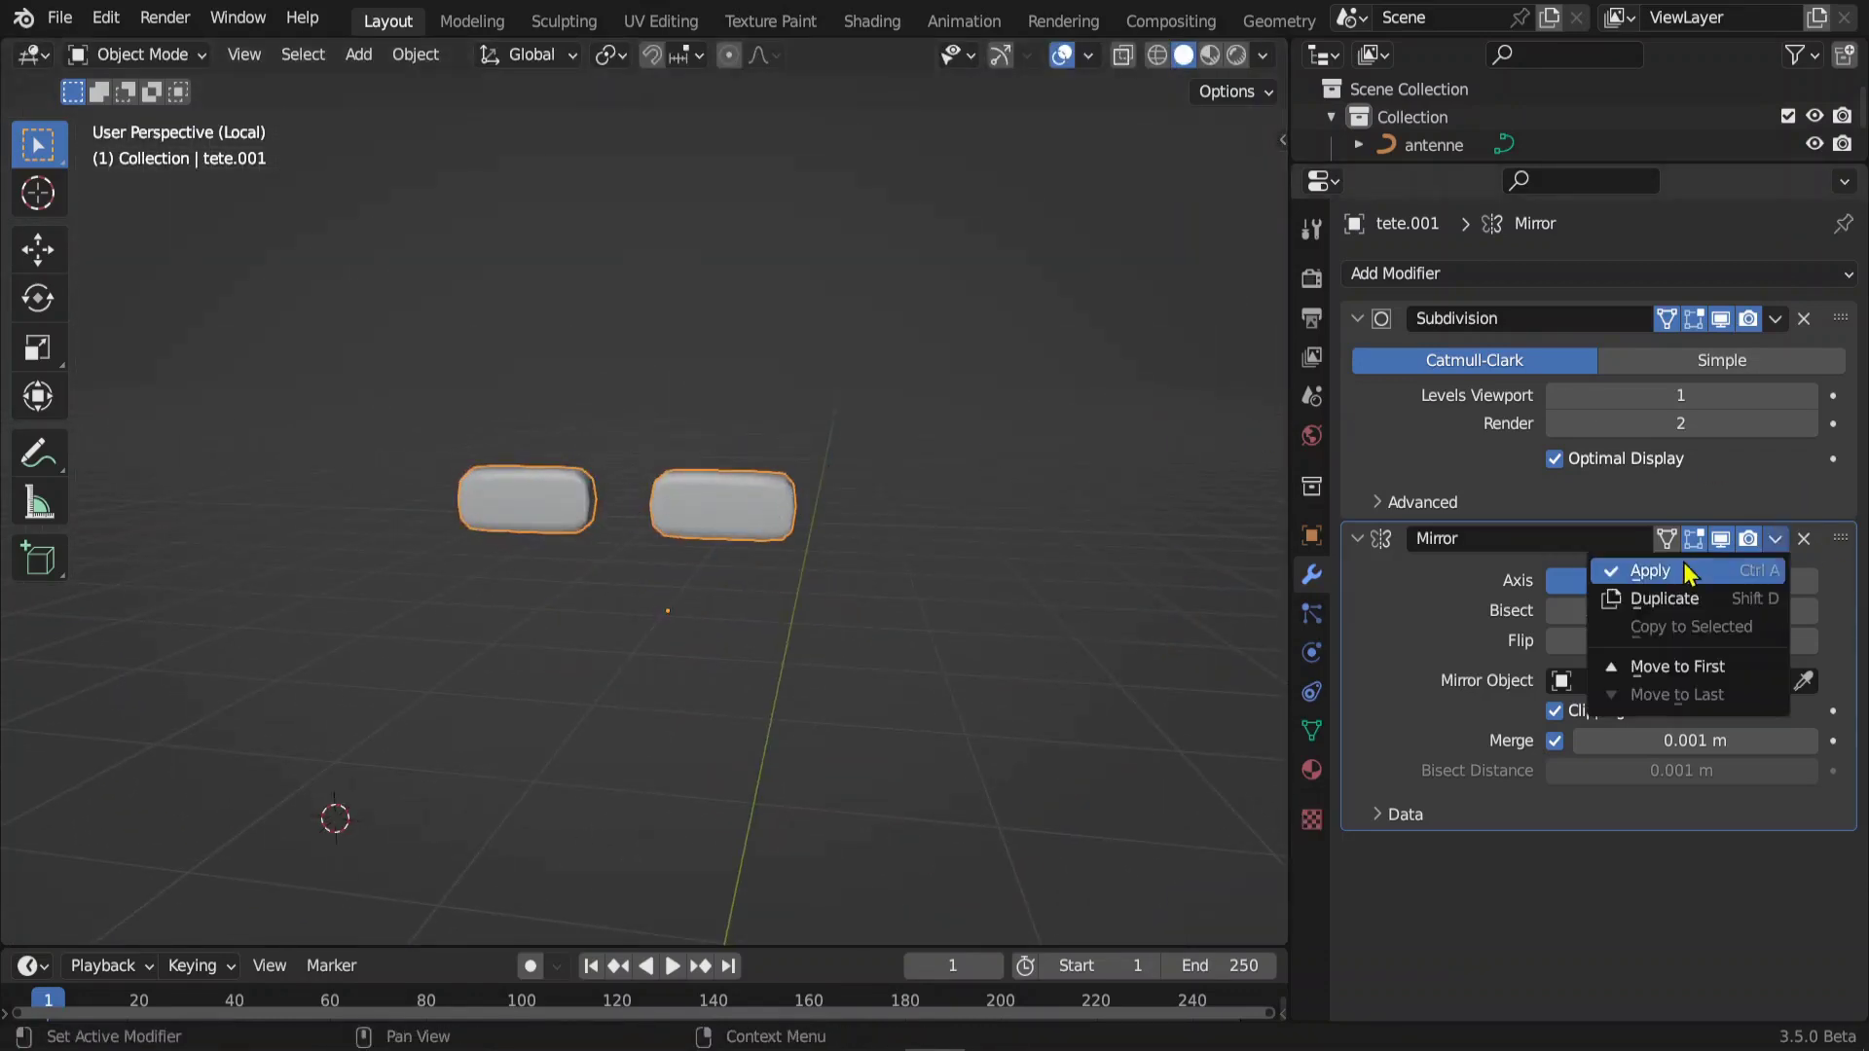
left_click(1655, 572)
left_click(437, 57)
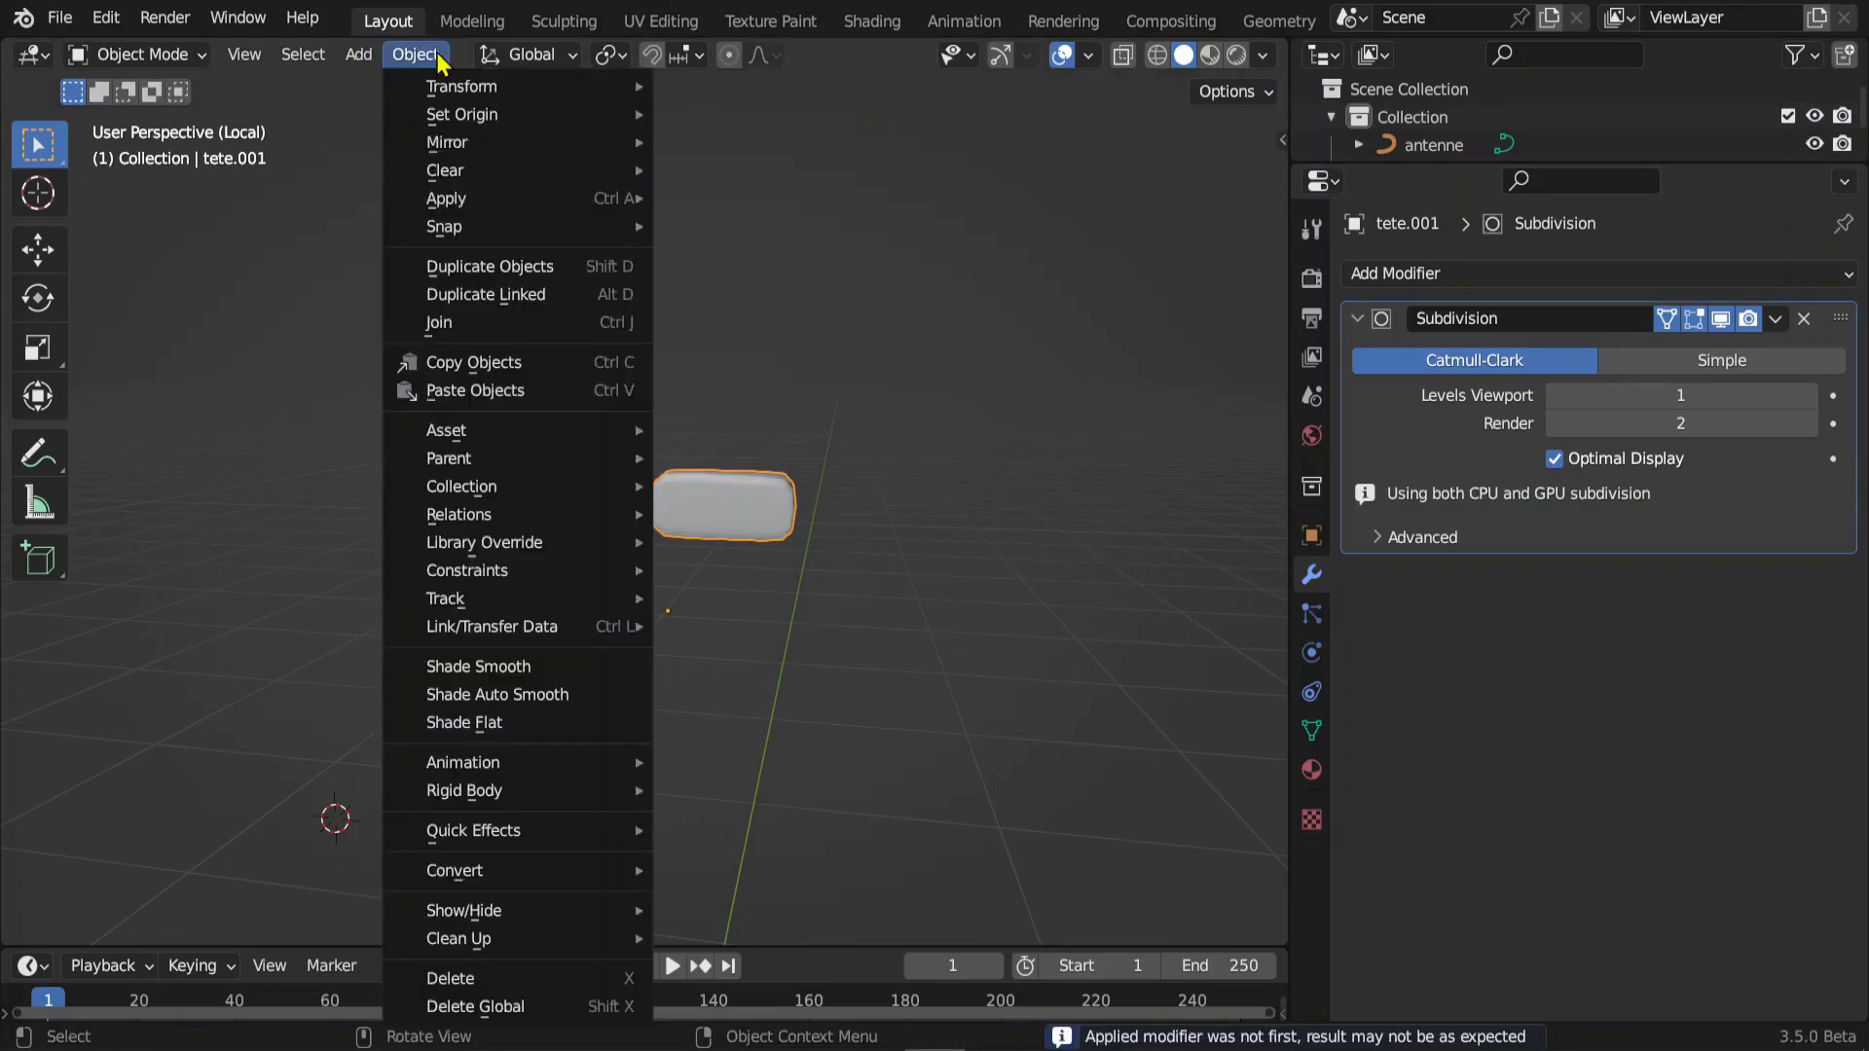
mouse_move(462, 114)
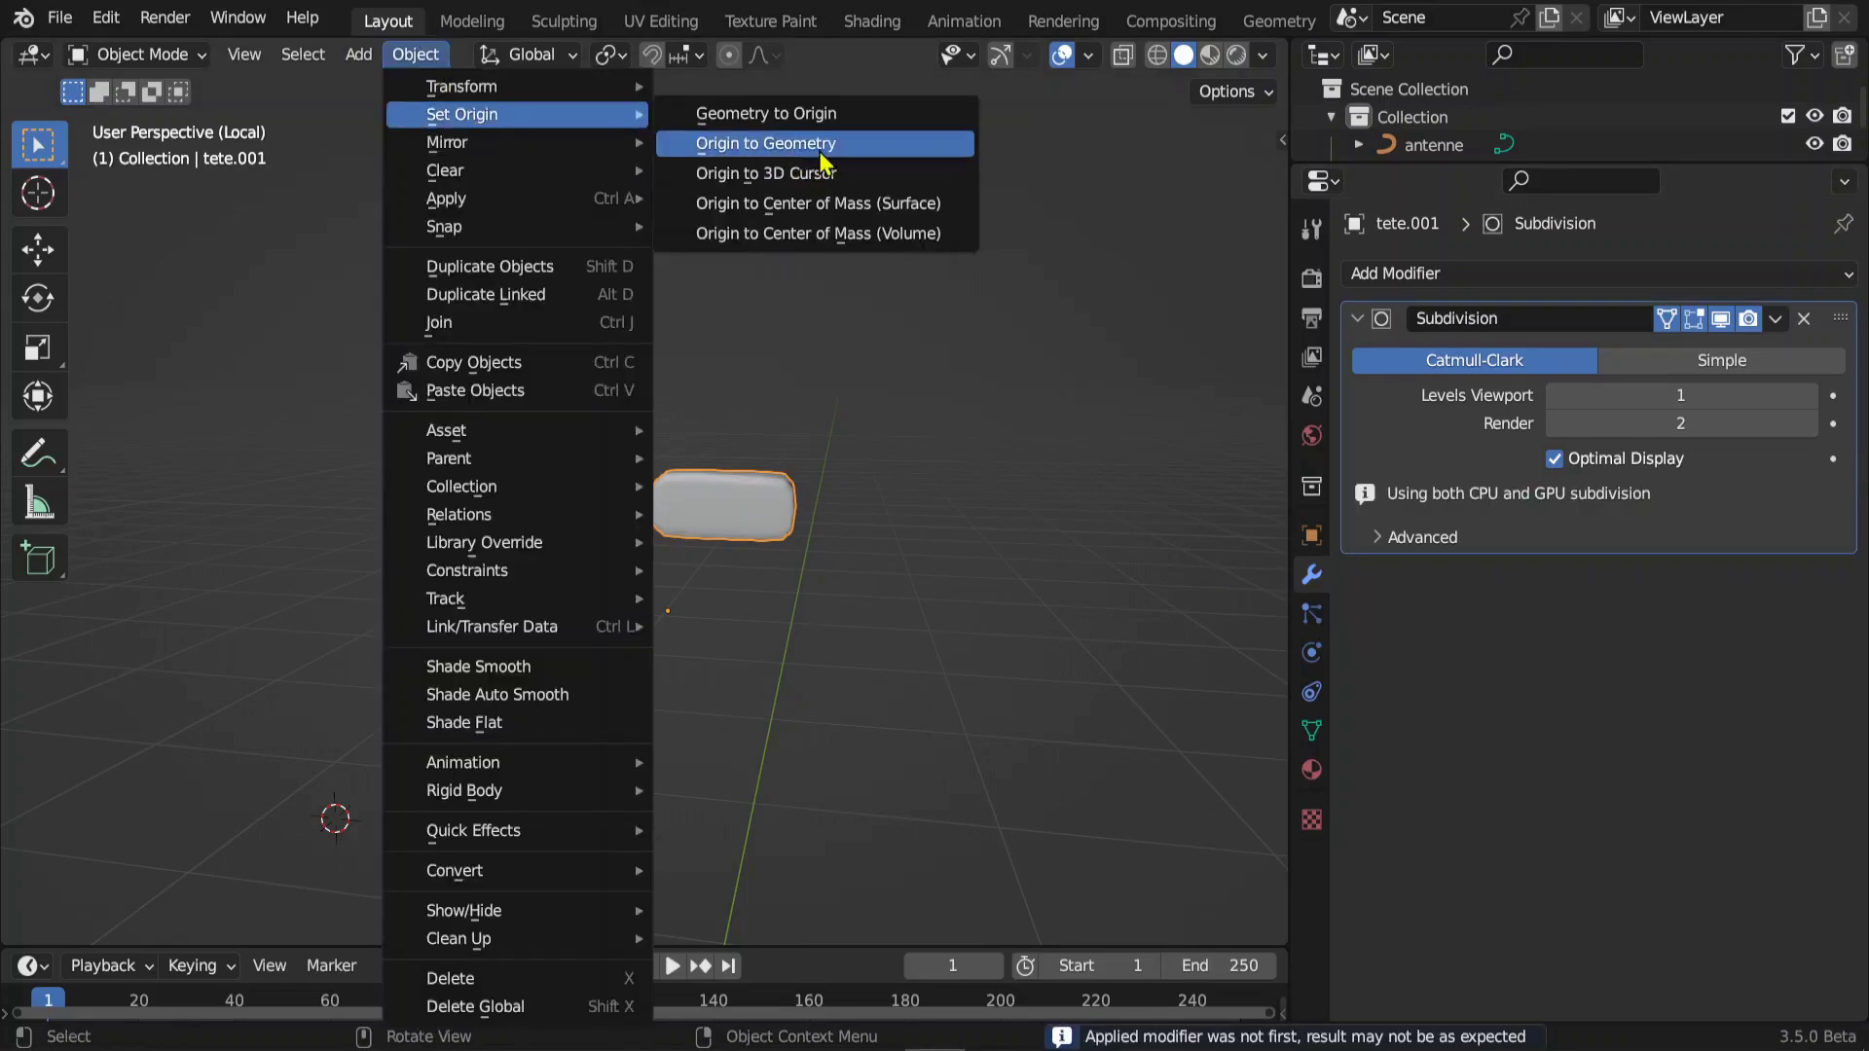
left_click(820, 153)
- Separate the right brow into tete.002, centre its origin, and exit local view
key("Tab")
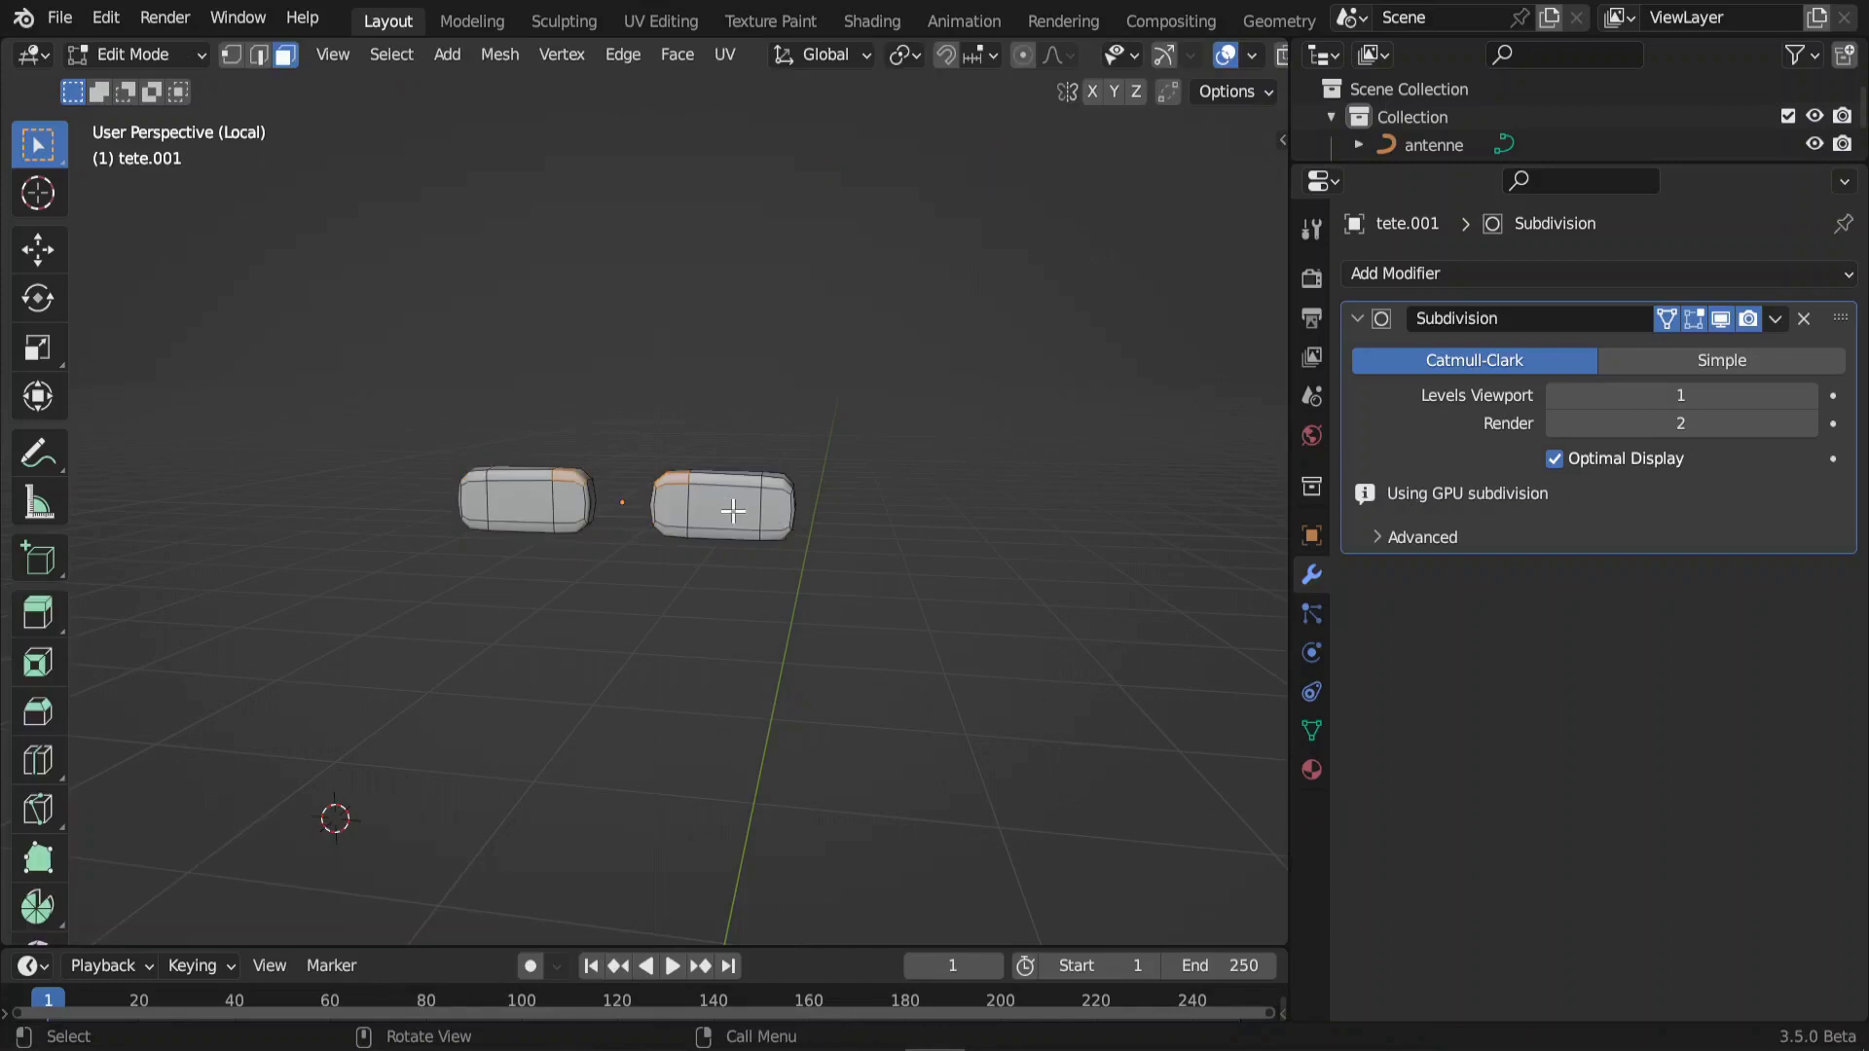
left_click(776, 520)
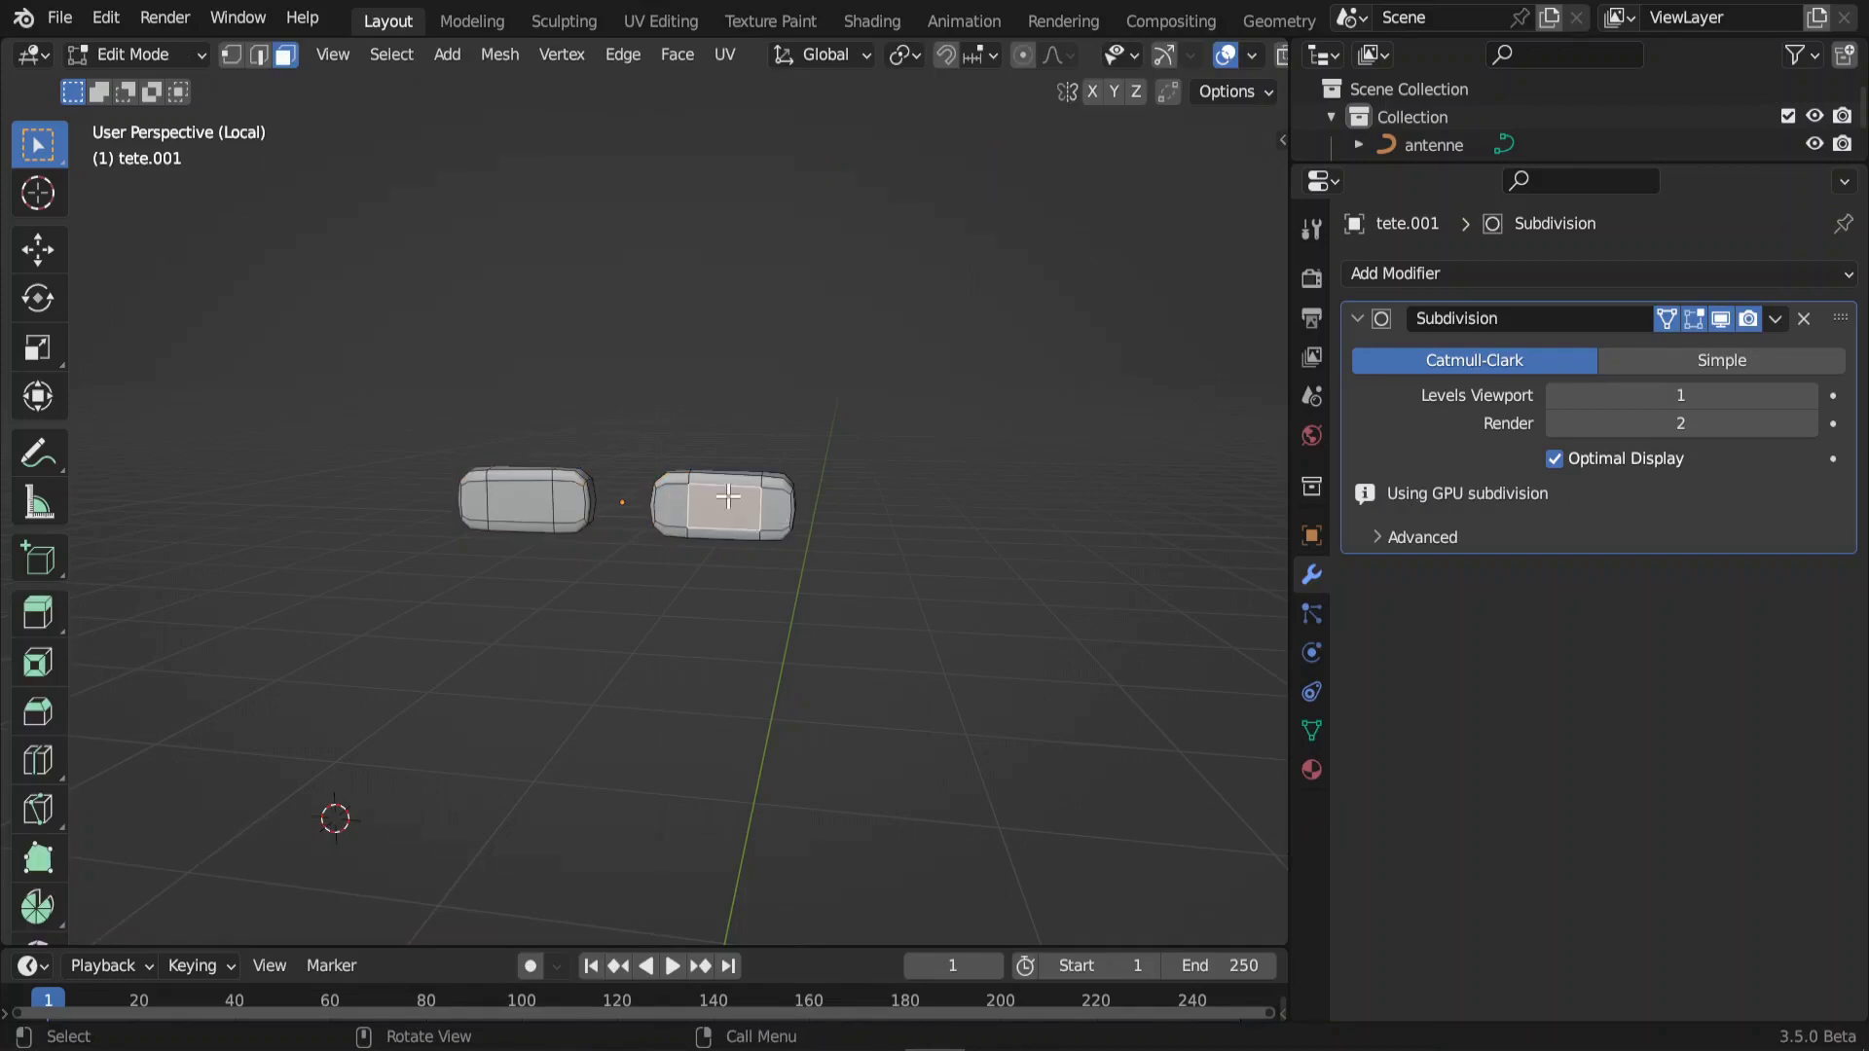
key("l")
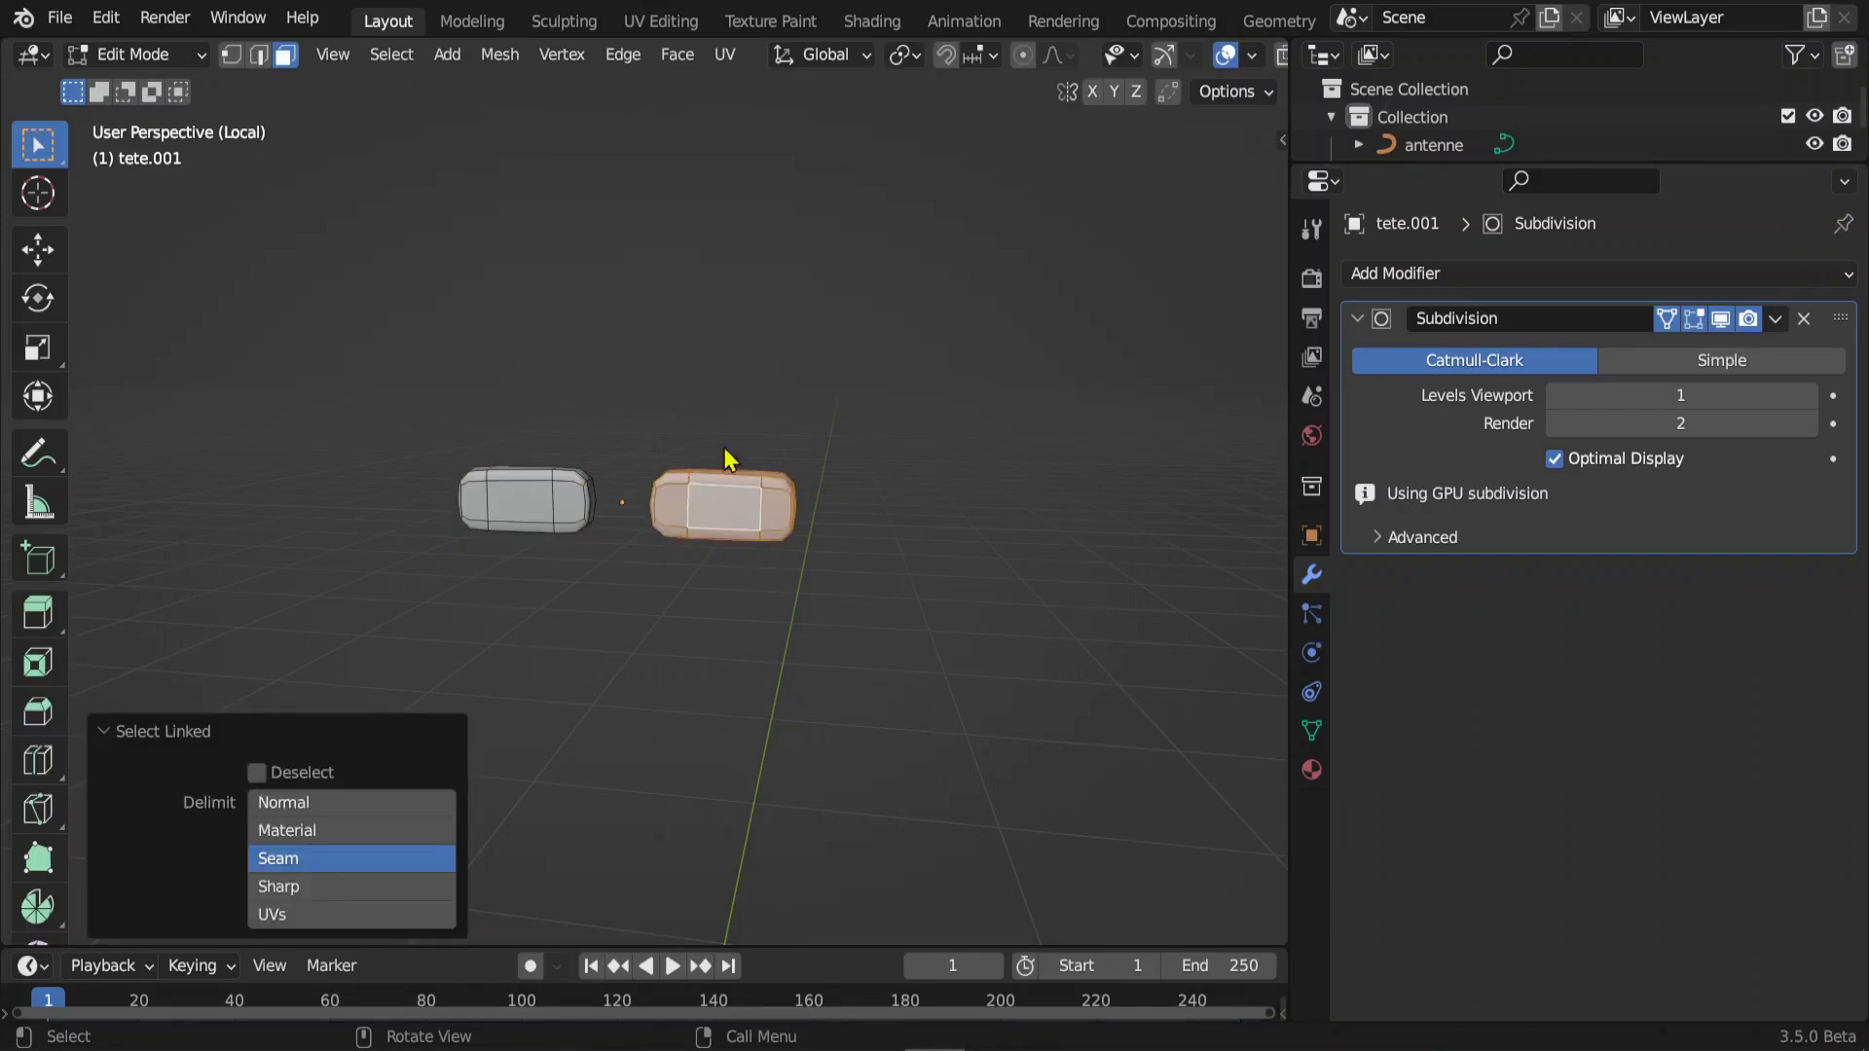
key("p")
left_click(598, 446)
key("Tab")
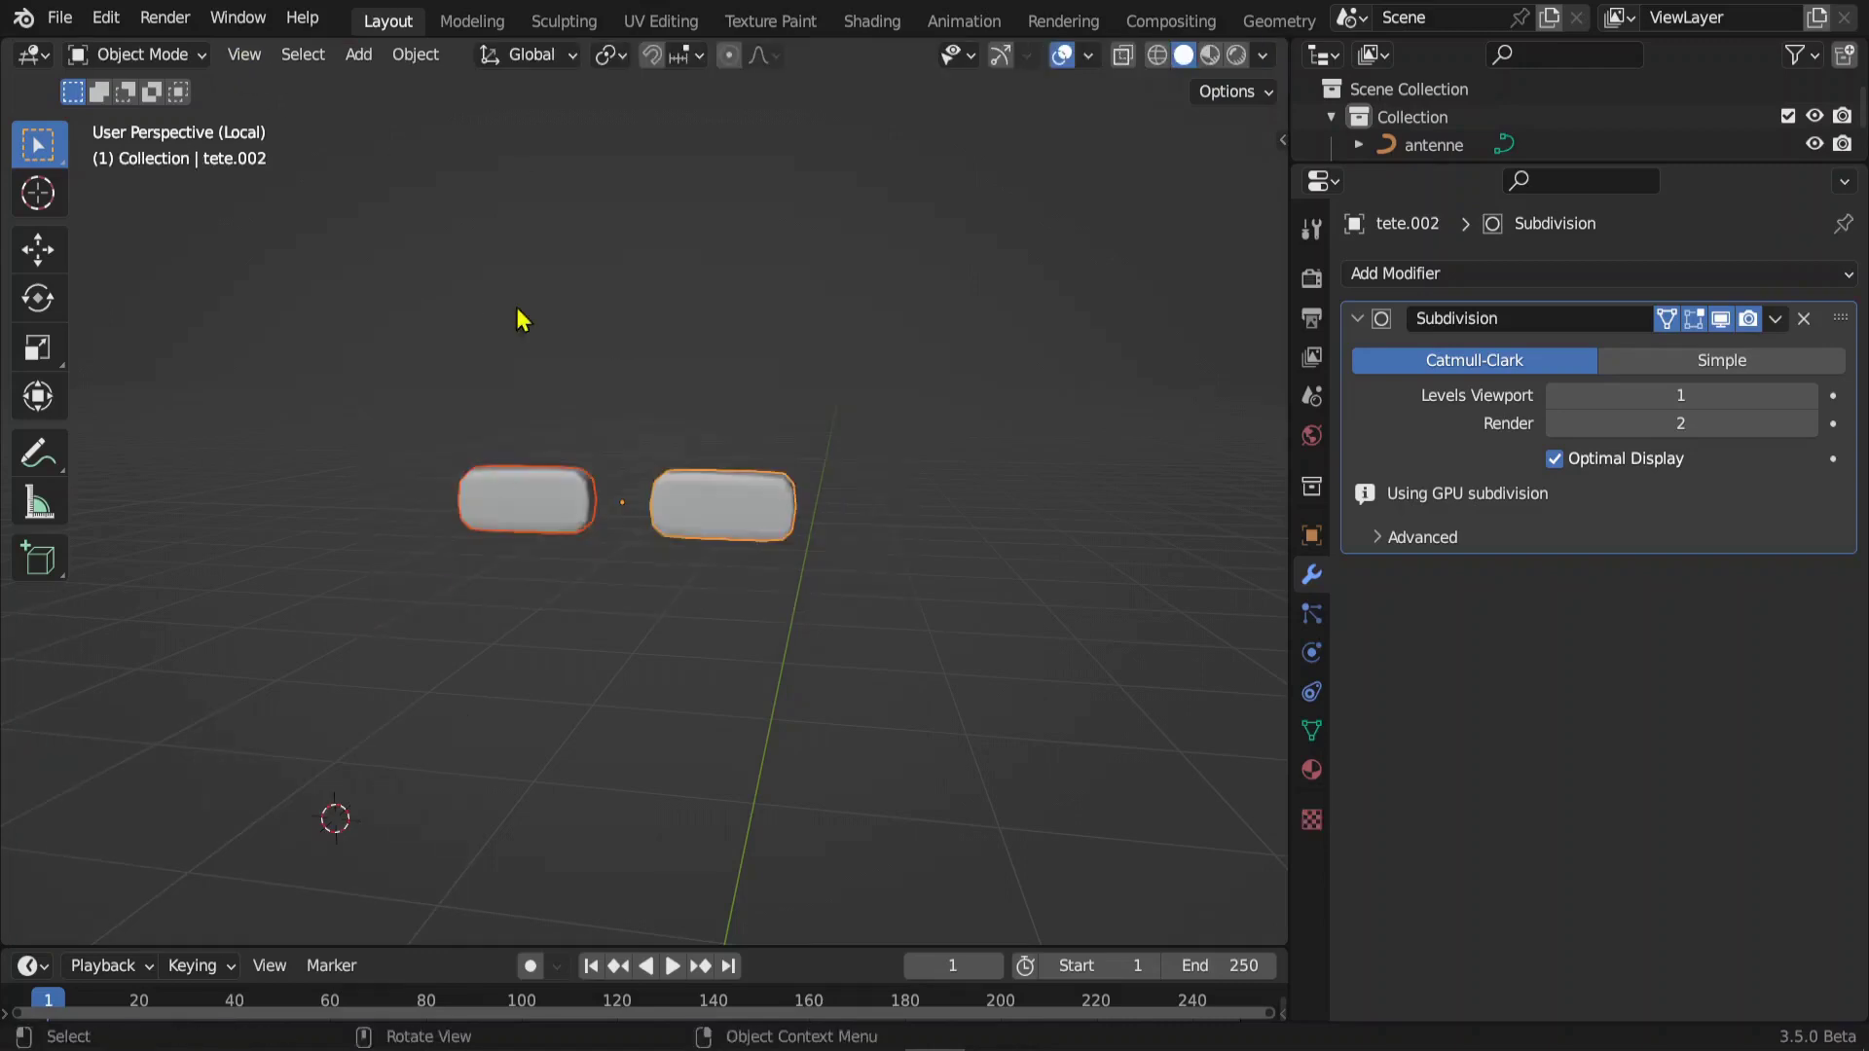
left_click(416, 55)
mouse_move(462, 114)
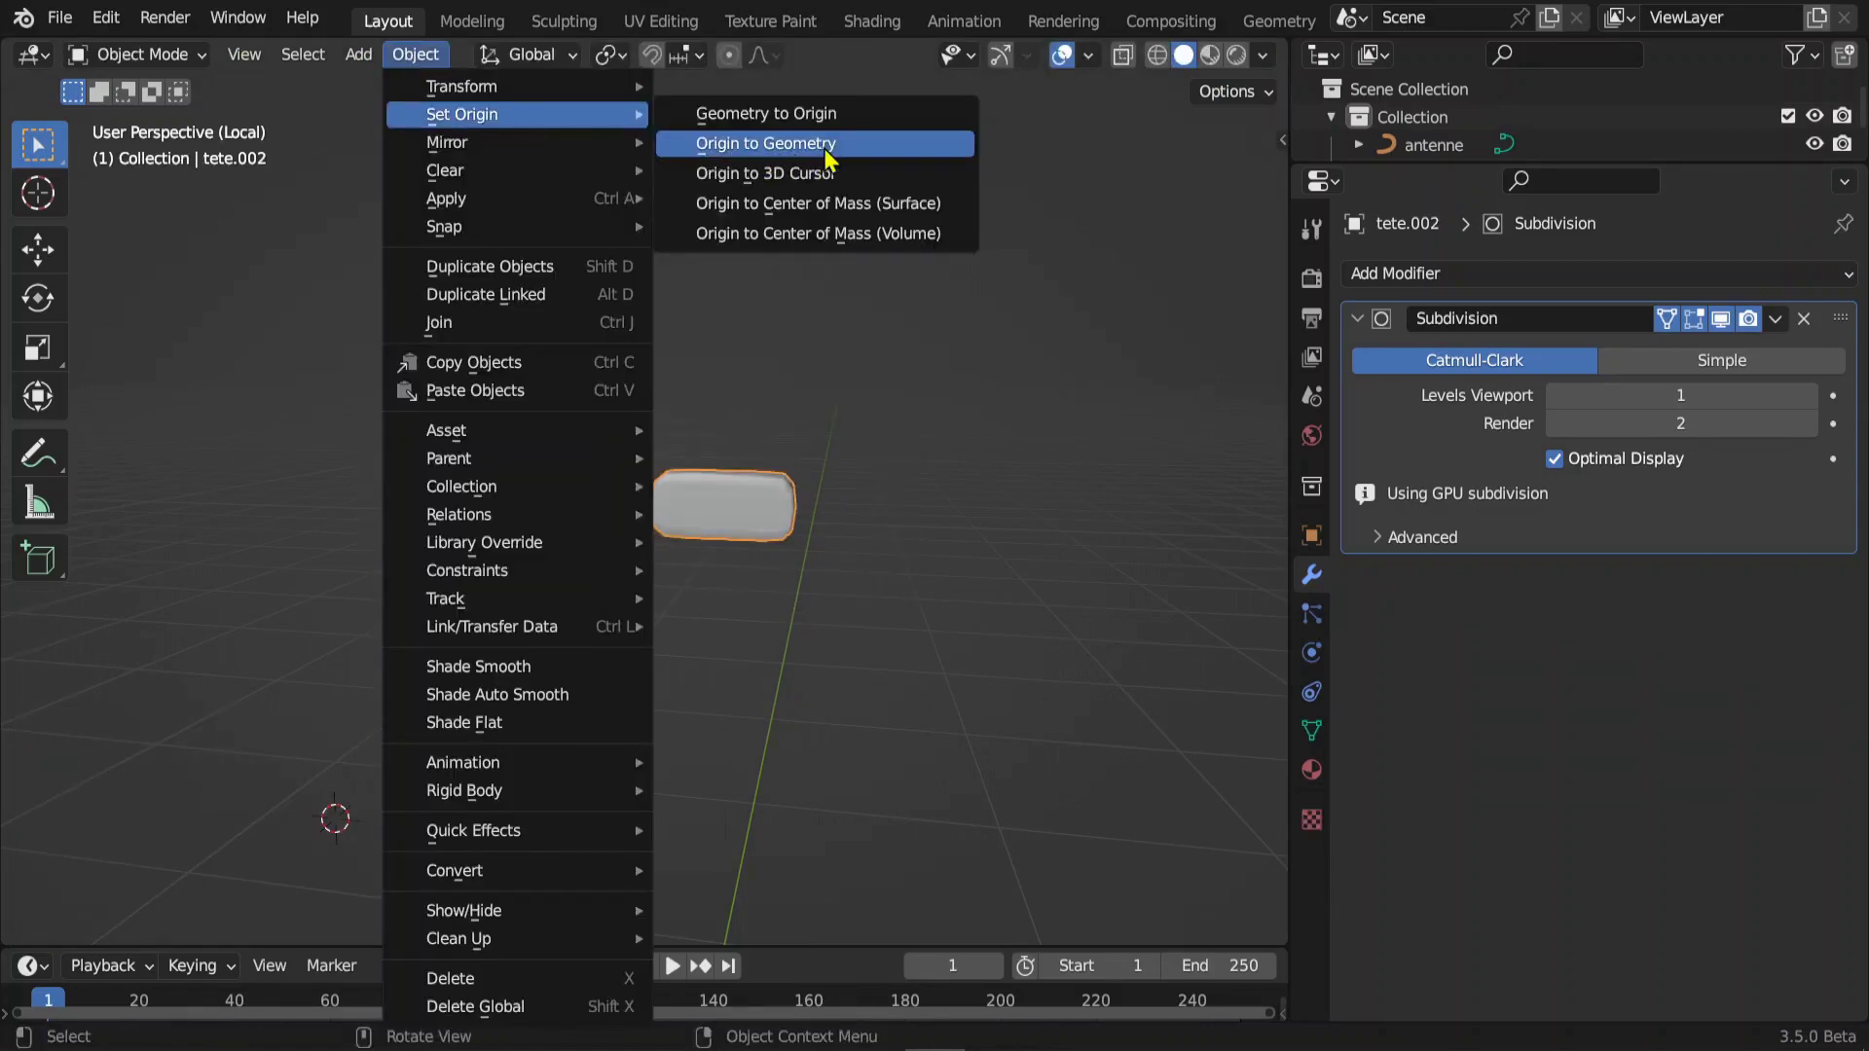
left_click(827, 151)
left_click(575, 494)
key("KP_Divide")
- In front view, move the eyebrow into position on the head
key("KP_1")
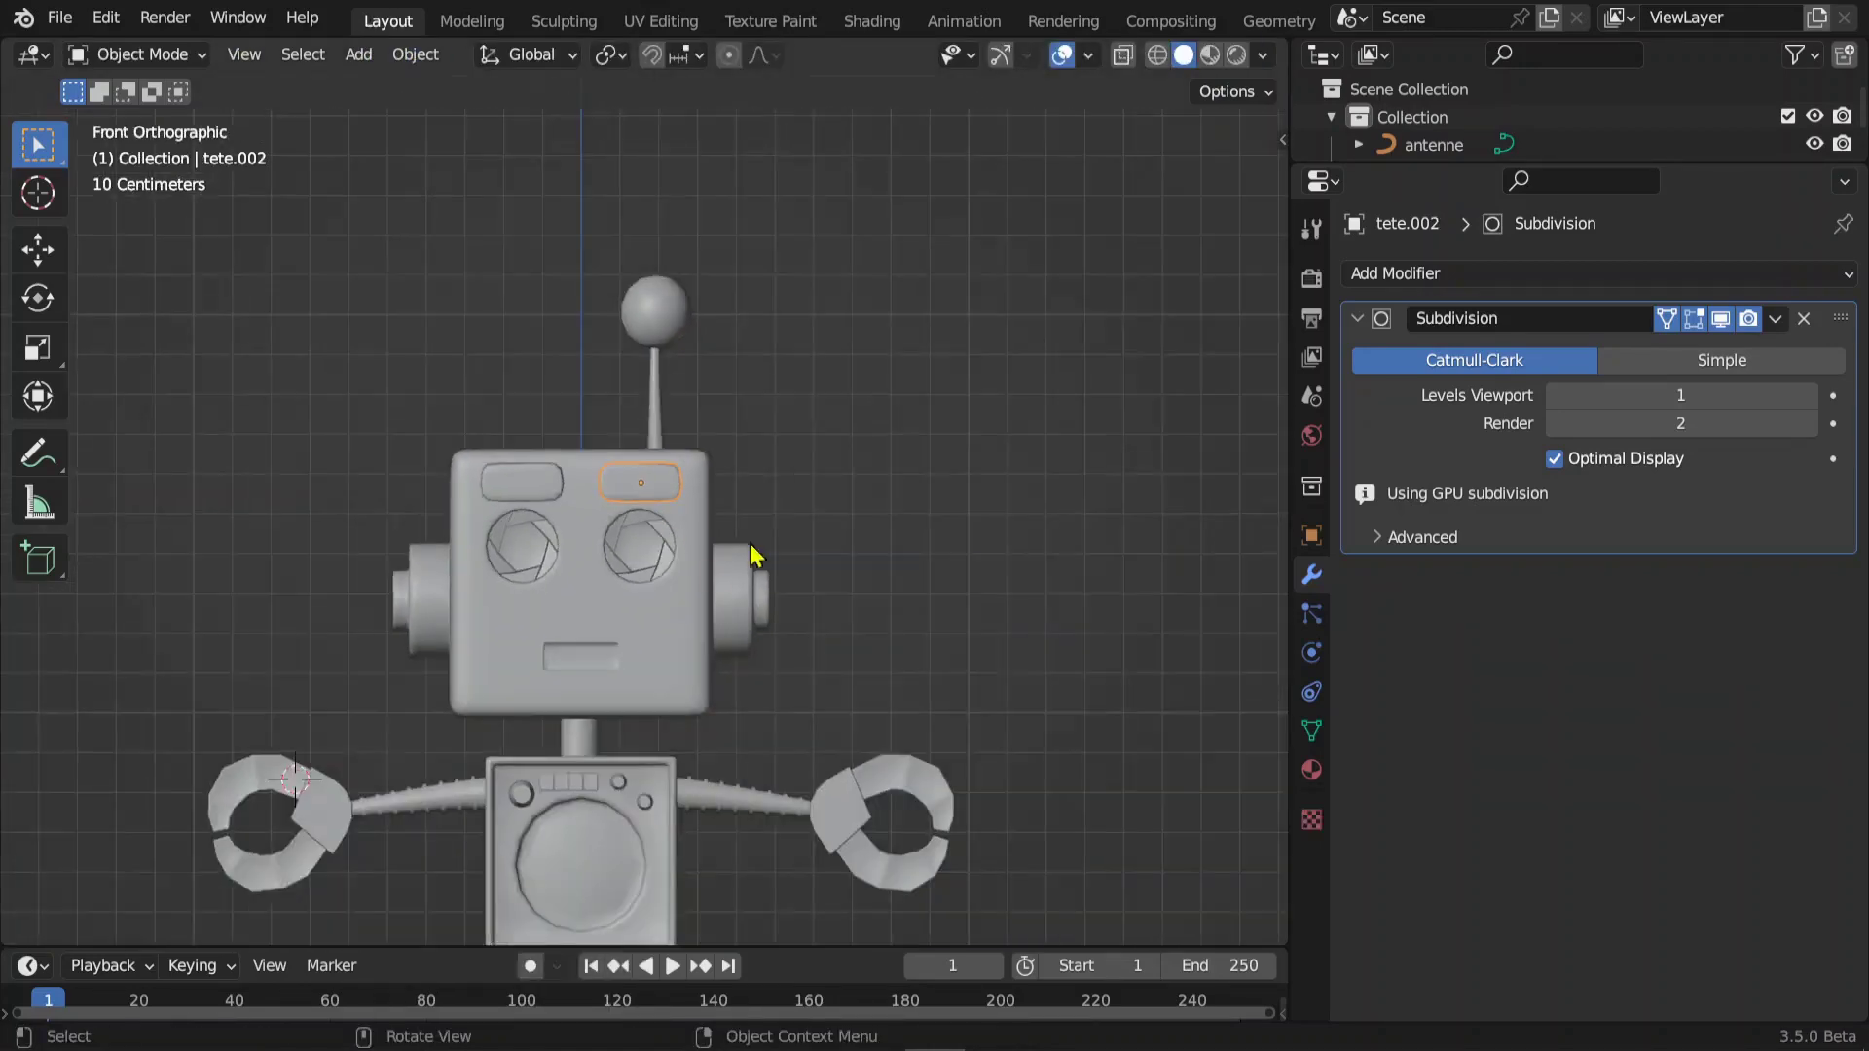
key("g")
left_click(721, 623)
scroll(690, 697, "down", 5)
scroll(823, 638, "up", 6)
middle_click_drag(823, 638, 533, 501)
scroll(533, 502, "down", 5)
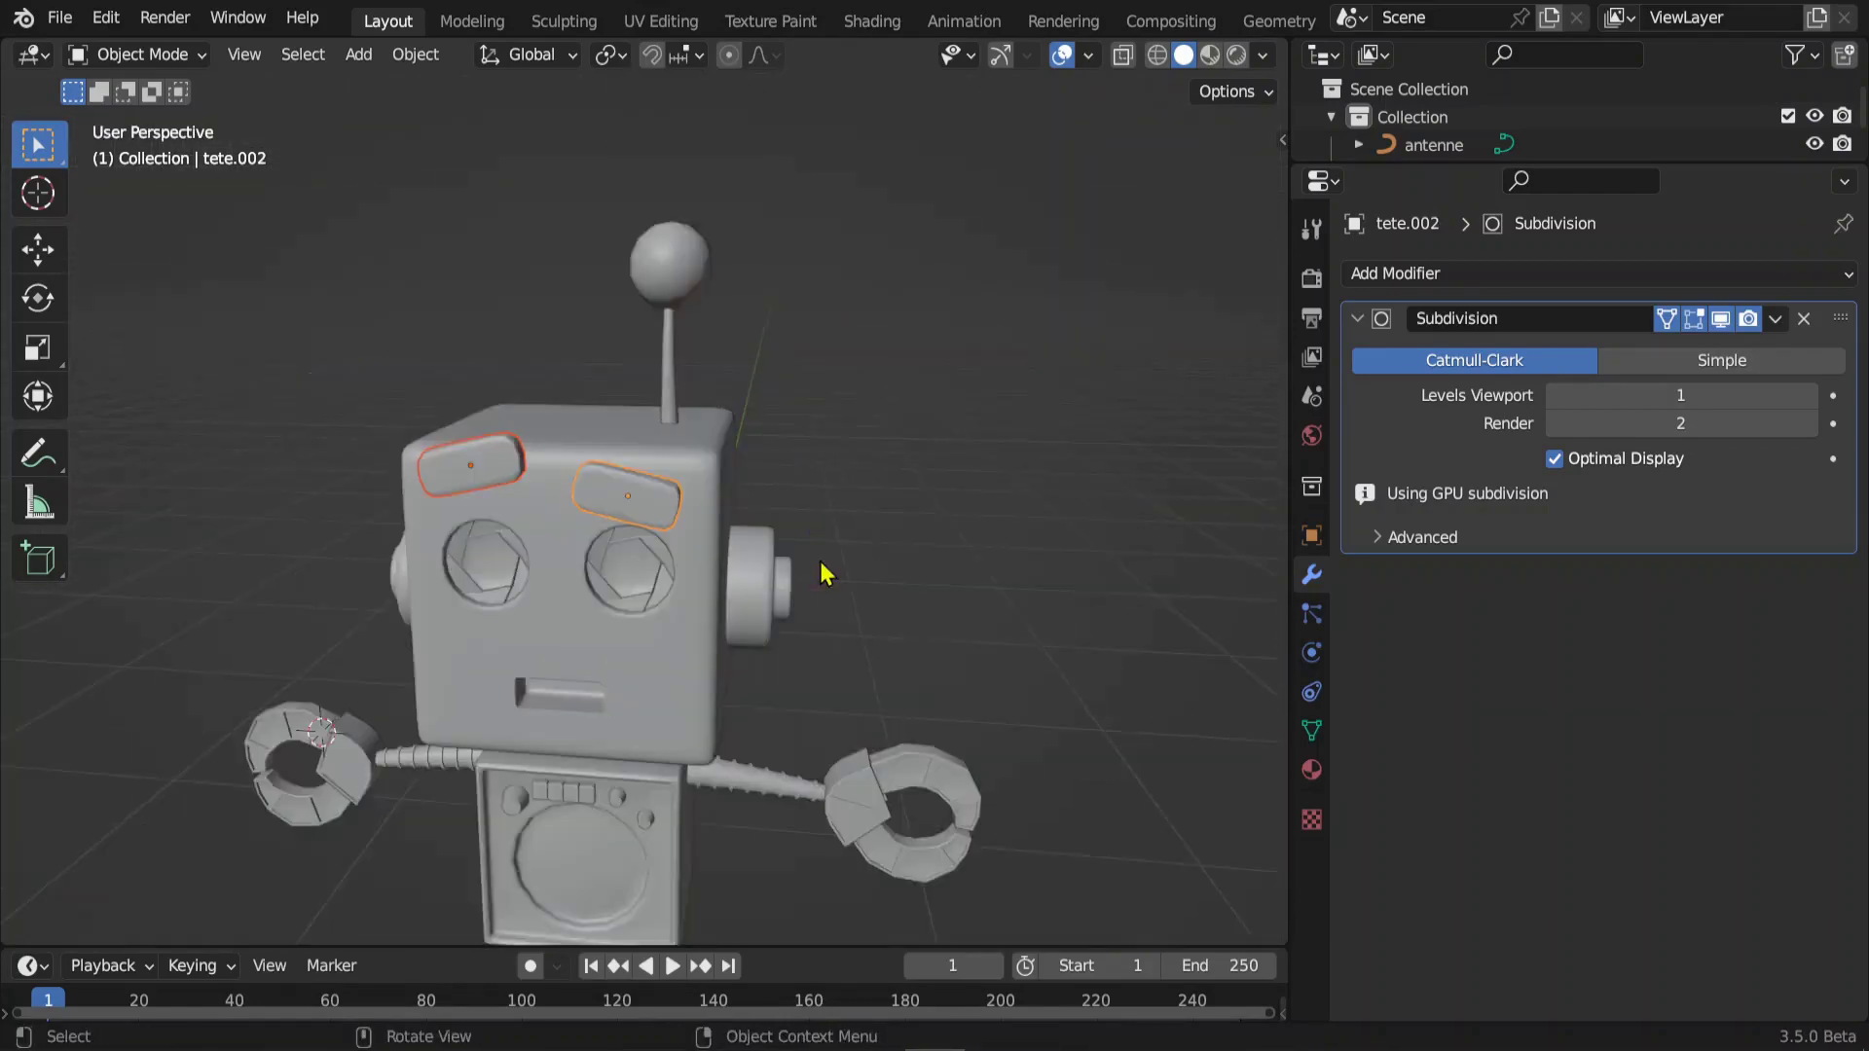
mouse_move(822, 571)
middle_mouse_down()
mouse_move(668, 668)
mouse_move(535, 305)
middle_mouse_up()
- Save the scene as Robot-08.blend
left_click(60, 20)
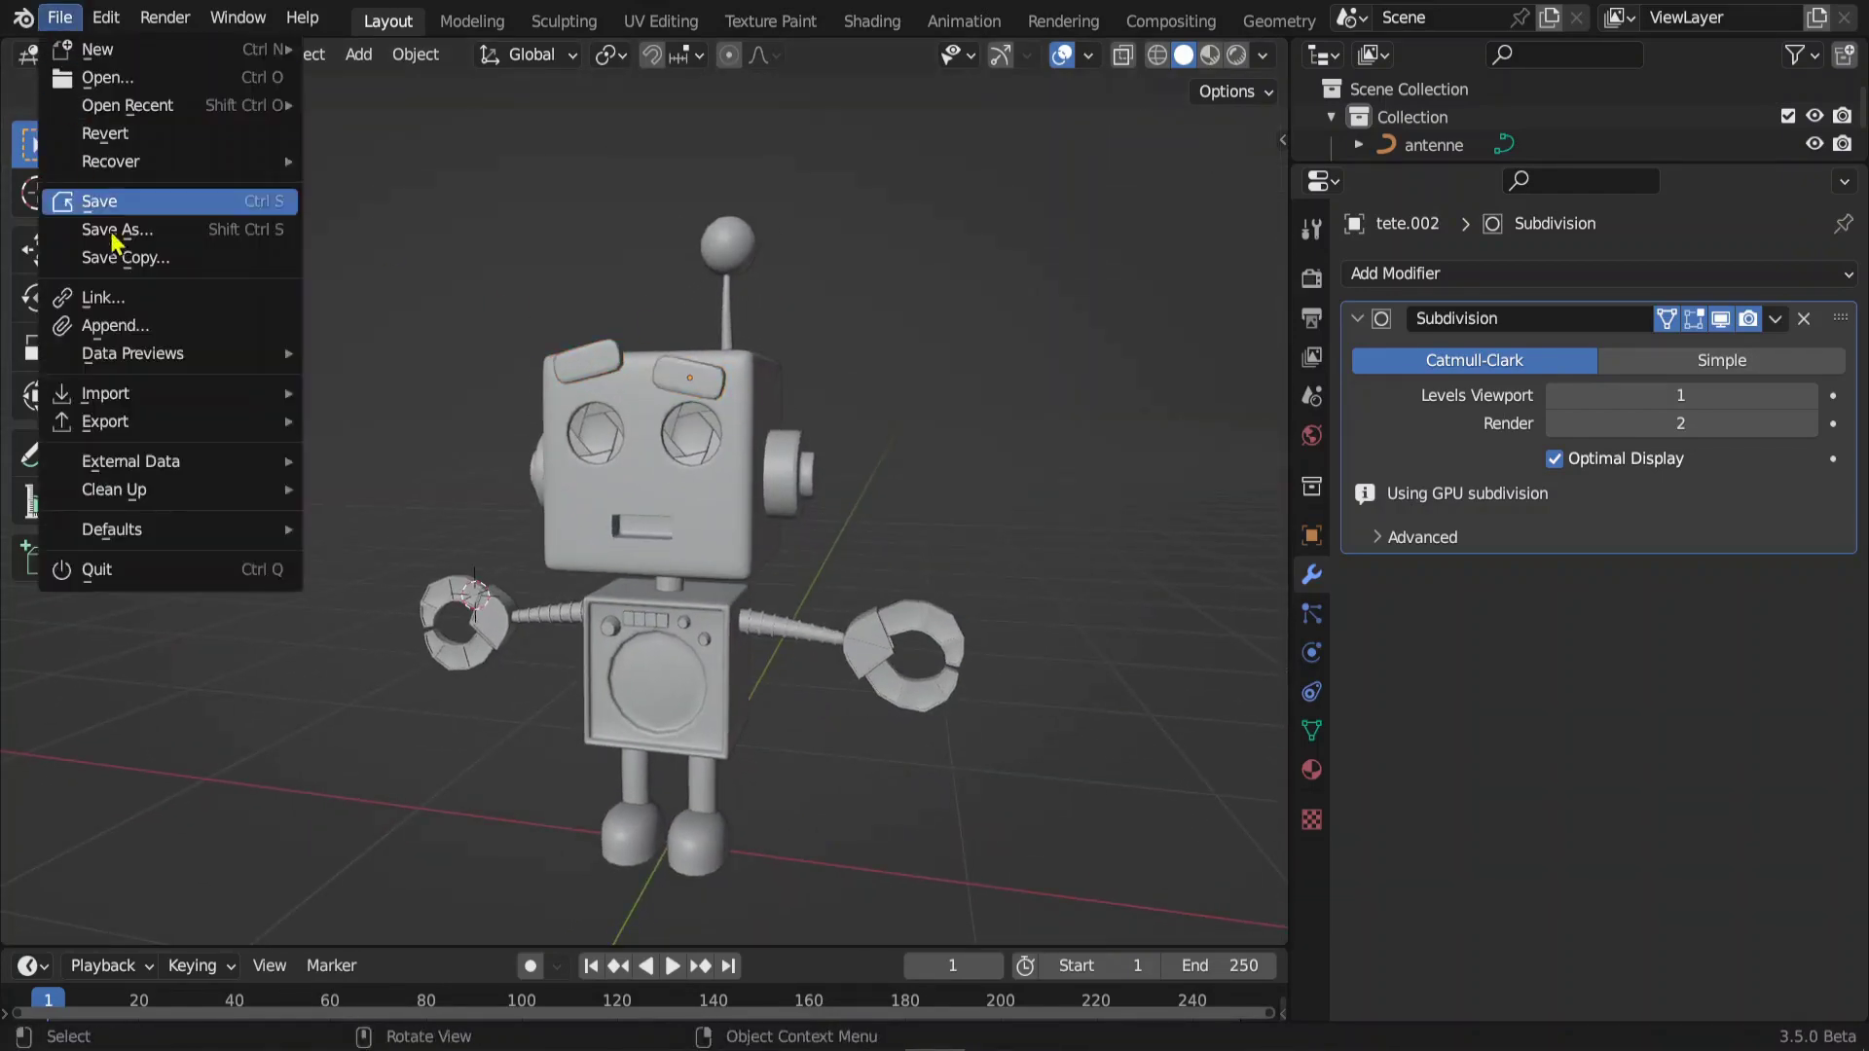
left_click(114, 231)
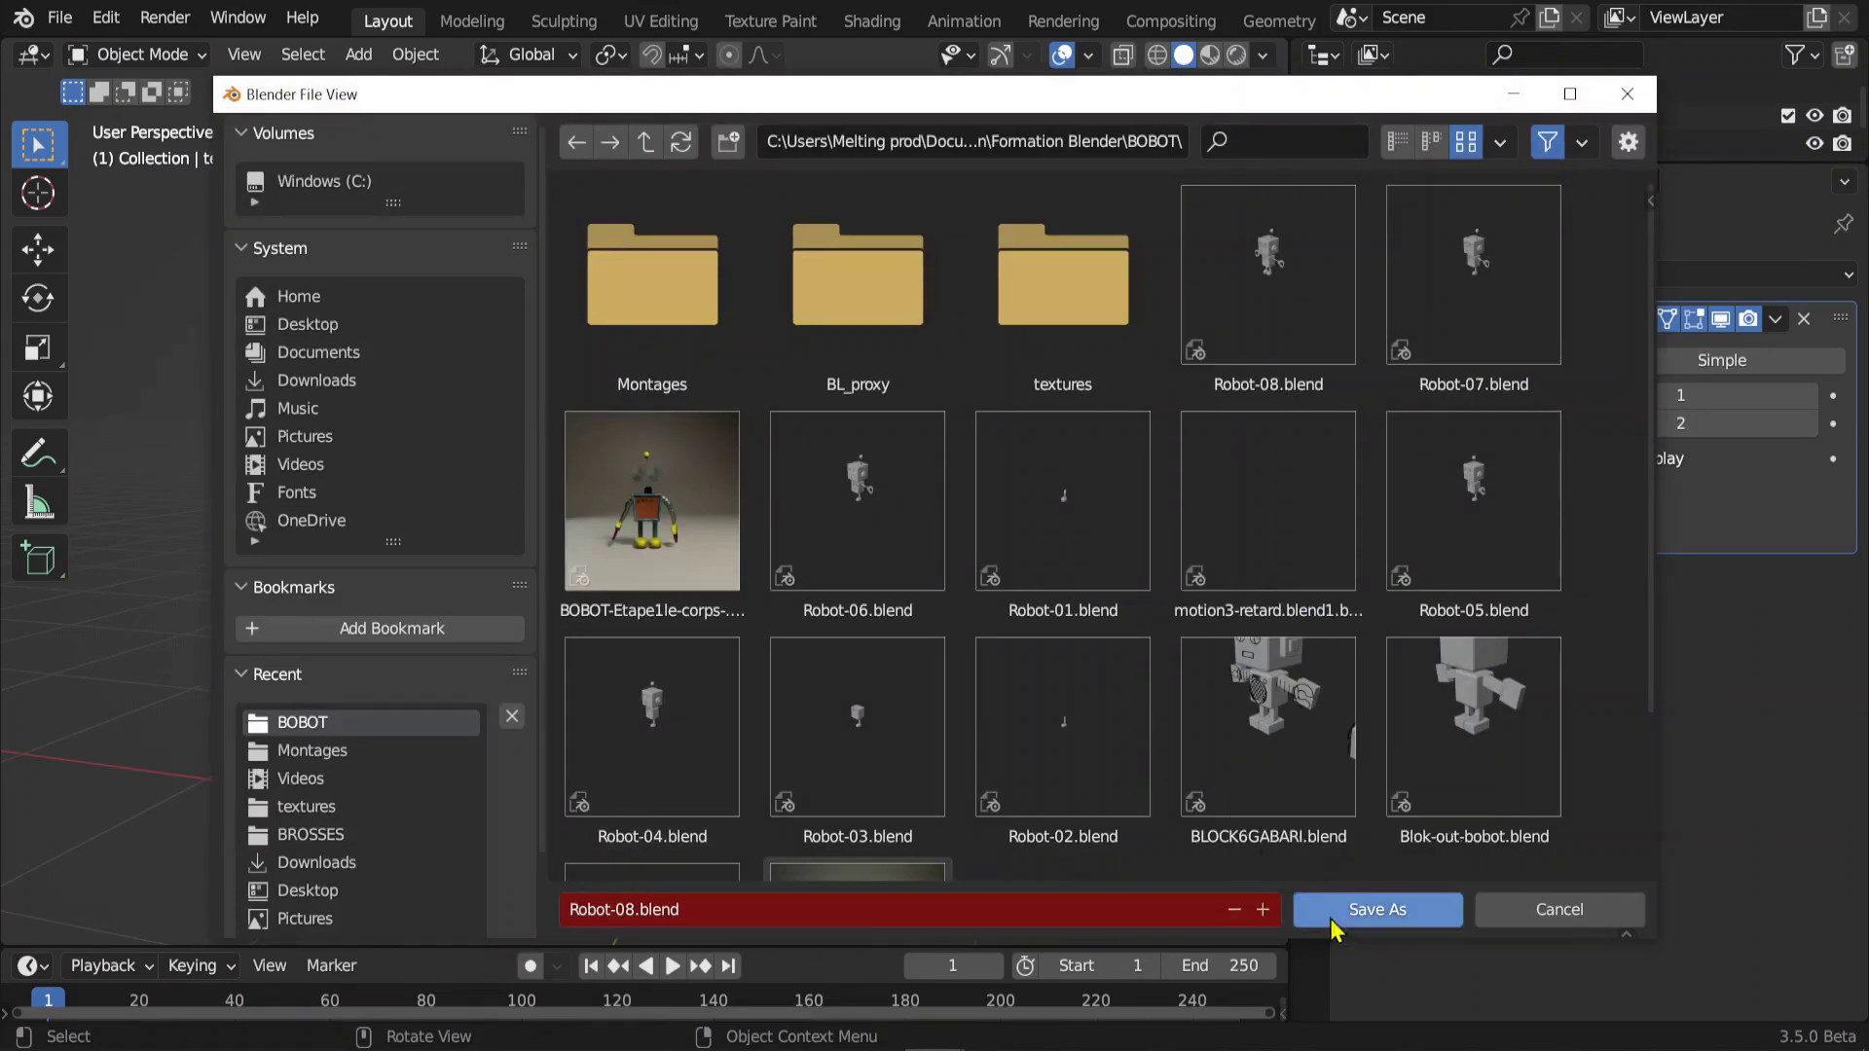
left_click(1379, 913)
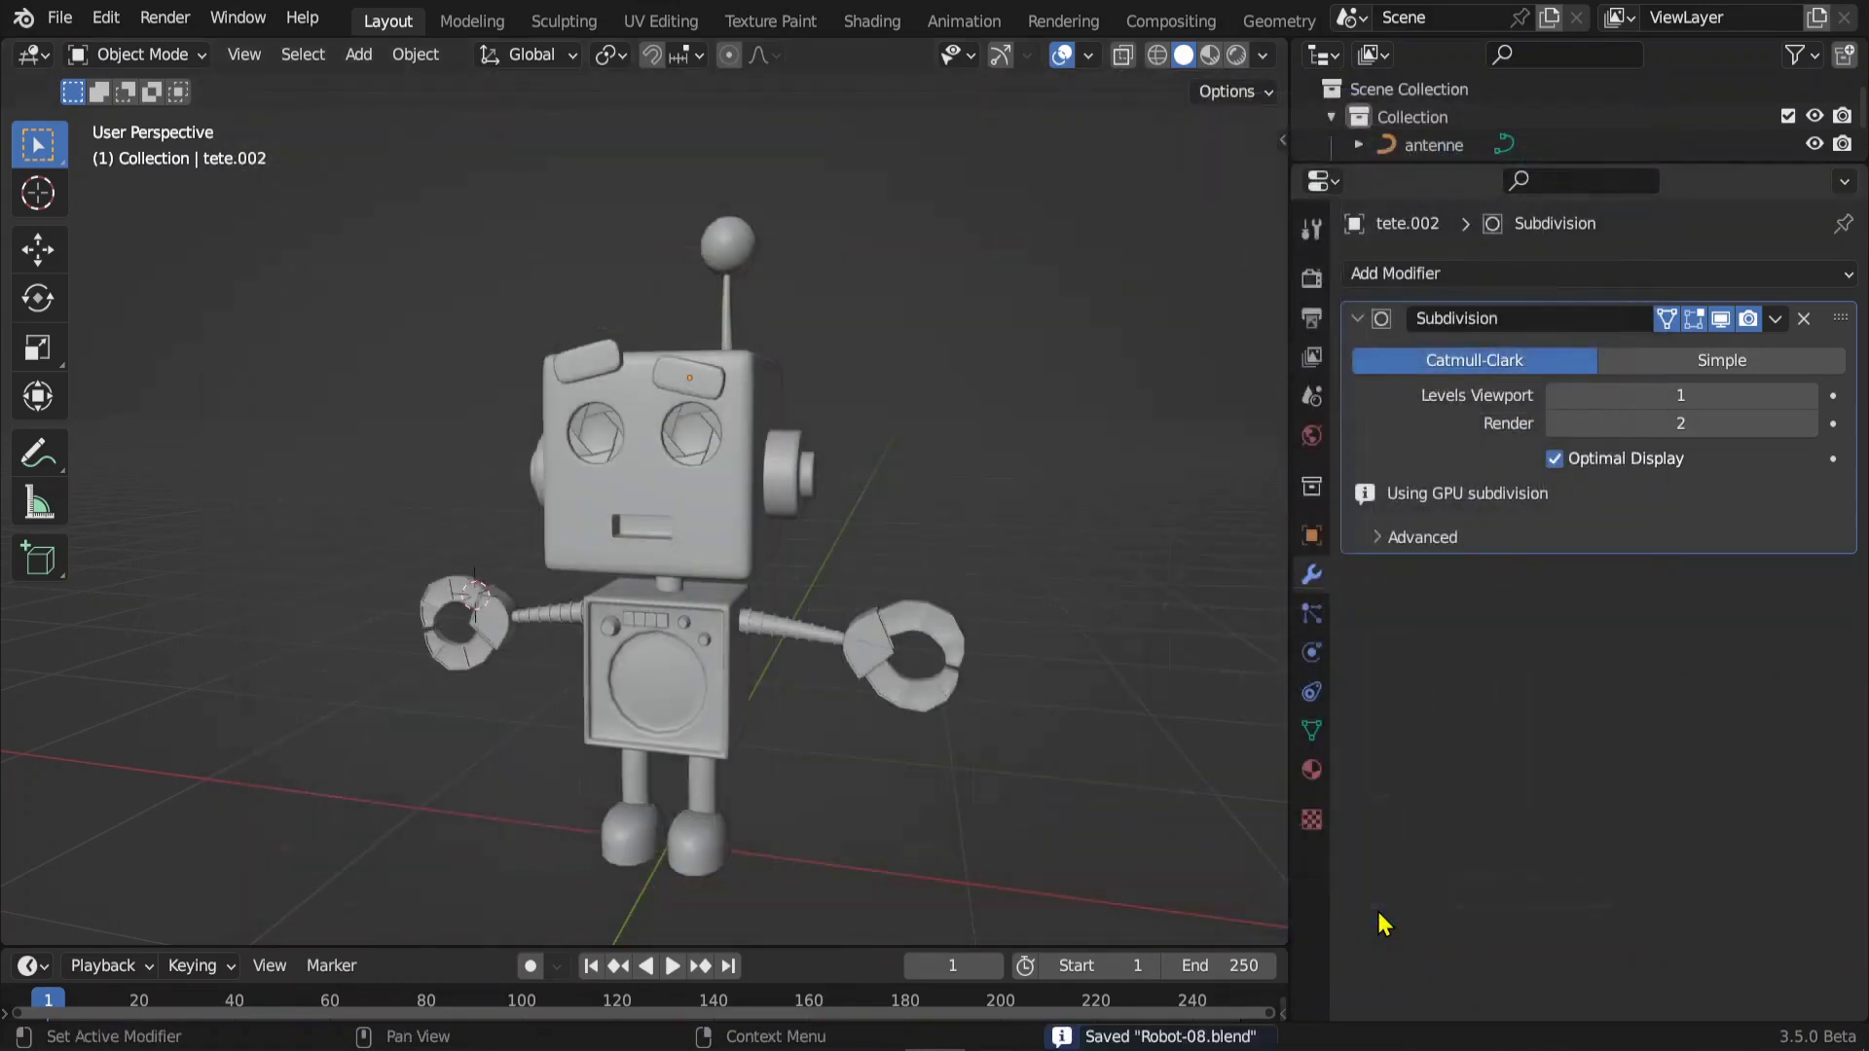